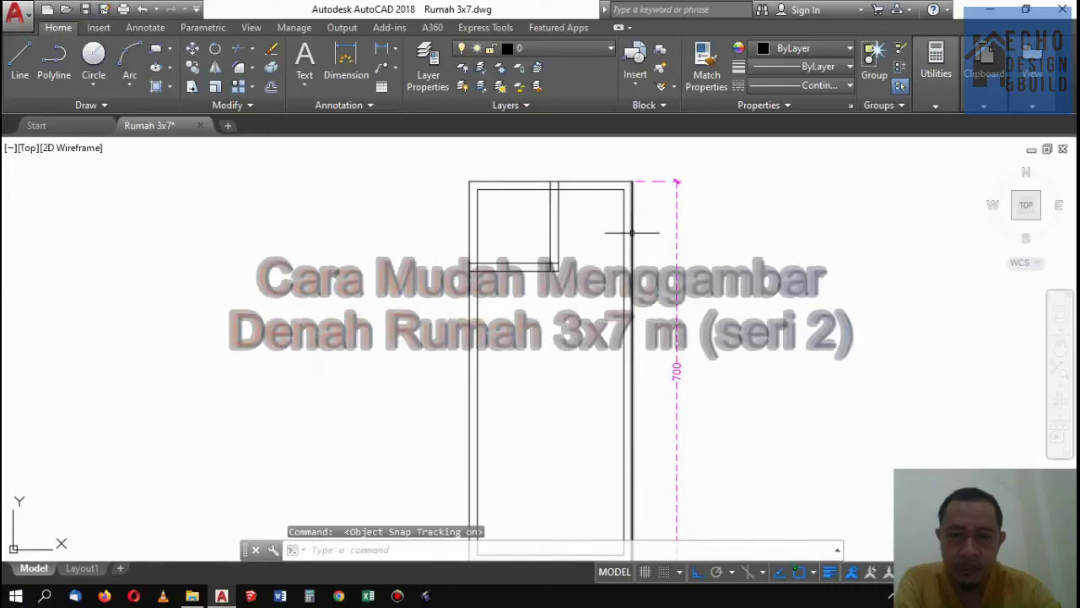
- Start the Rectangle command on the 300 by 700 plan so it waits for the first corner
{"action": "scroll", "coordinate": [608, 194], "scroll_direction": "down", "scroll_amount": 2}
{"action": "scroll", "coordinate": [611, 229], "scroll_direction": "up", "scroll_amount": 2}
{"action": "scroll", "coordinate": [611, 229], "scroll_direction": "down", "scroll_amount": 2}
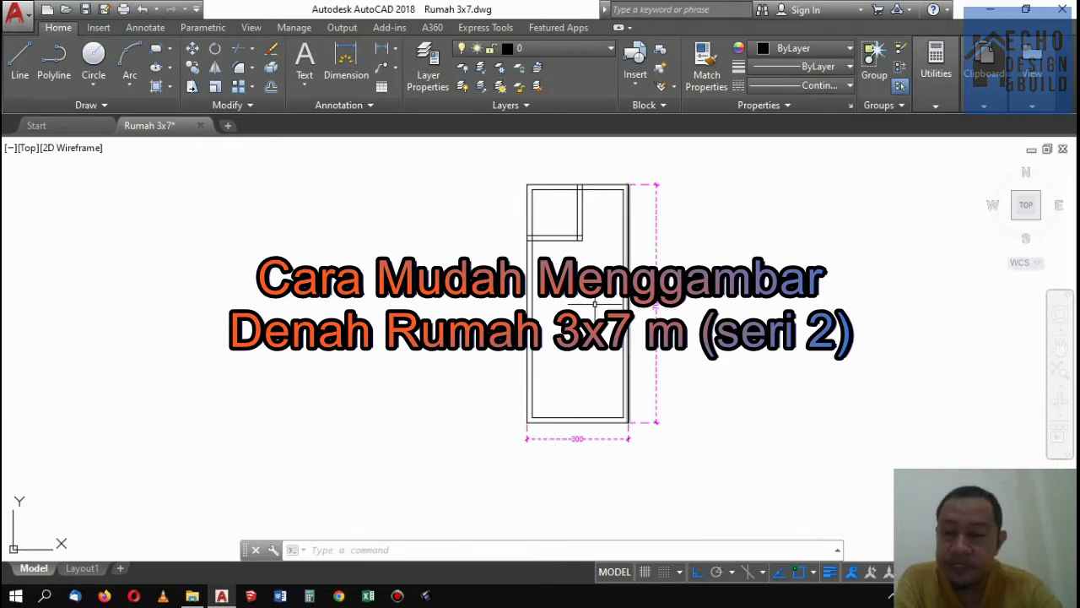
{"action": "scroll", "coordinate": [613, 221], "scroll_direction": "up", "scroll_amount": 2}
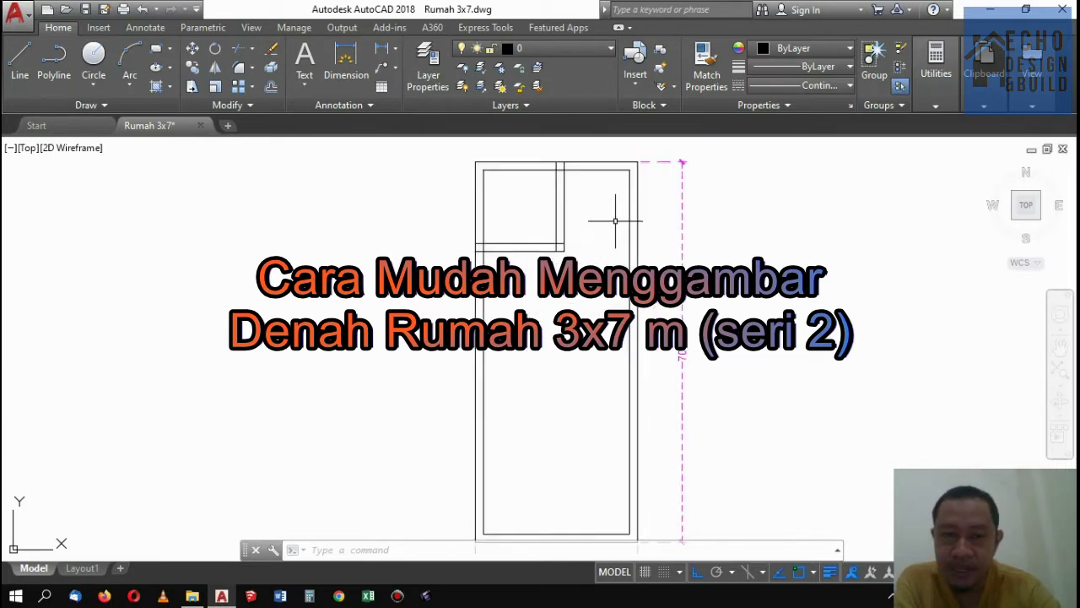
{"action": "scroll", "coordinate": [615, 221], "scroll_direction": "up", "scroll_amount": 2}
{"action": "scroll", "coordinate": [620, 226], "scroll_direction": "down", "scroll_amount": 4}
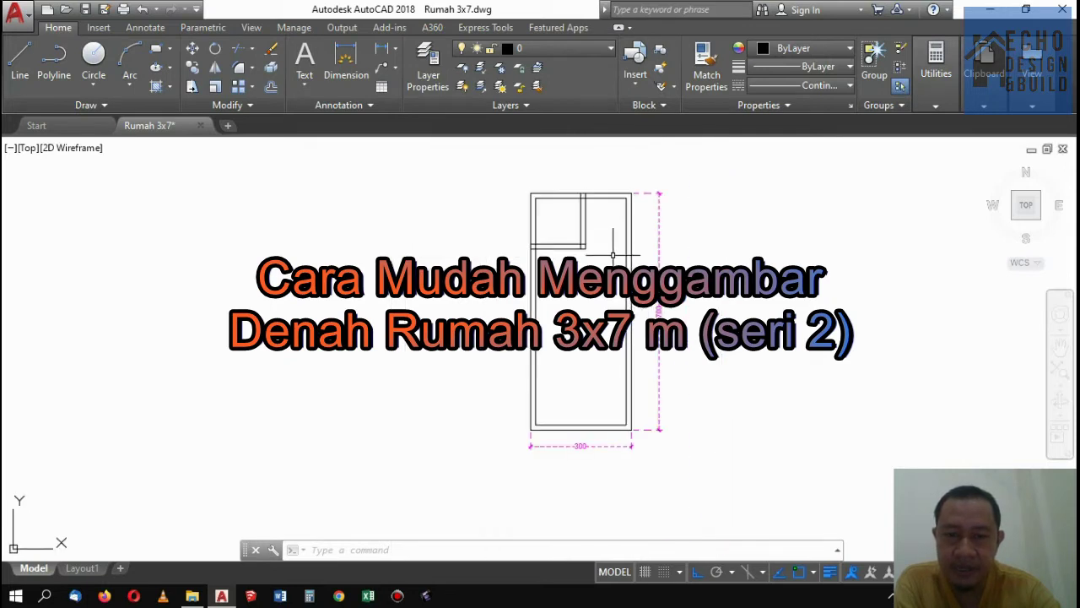
{"action": "scroll", "coordinate": [583, 267], "scroll_direction": "up", "scroll_amount": 2}
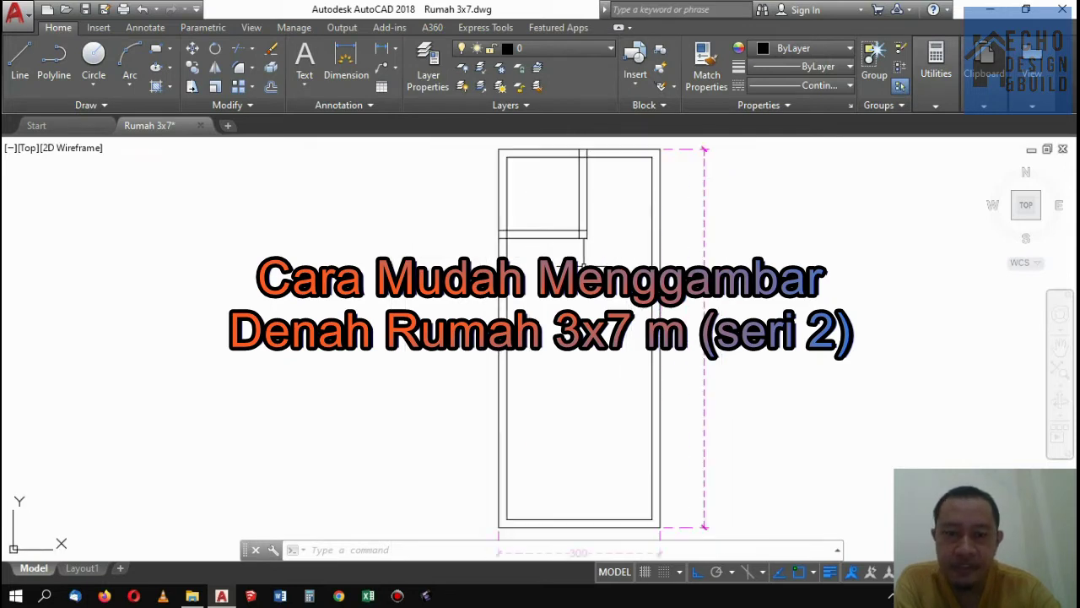
{"action": "scroll", "coordinate": [589, 264], "scroll_direction": "down", "scroll_amount": 2}
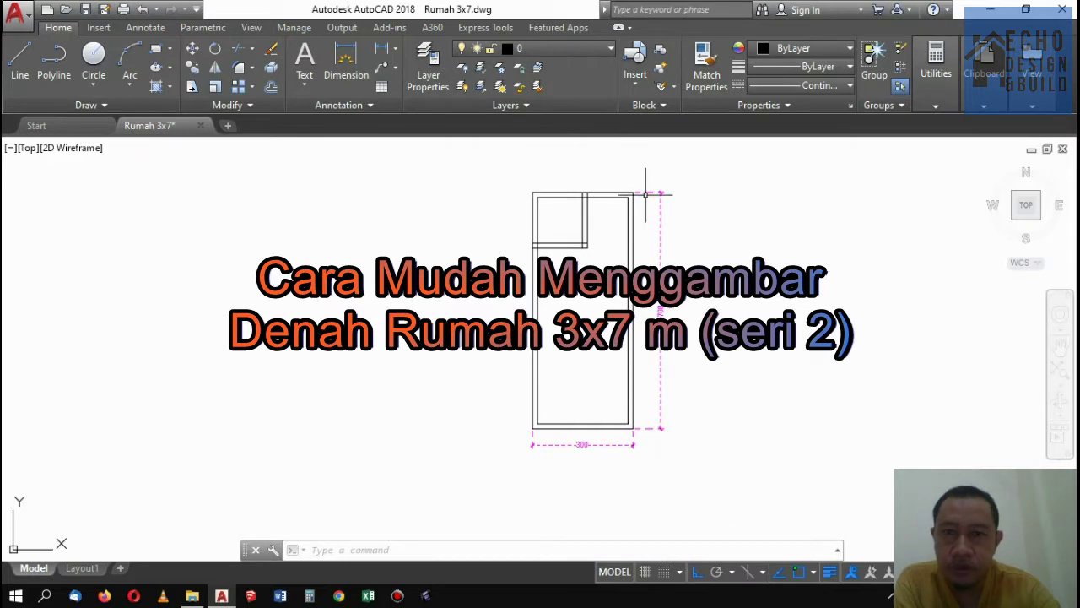
{"action": "scroll", "coordinate": [607, 296], "scroll_direction": "up", "scroll_amount": 2}
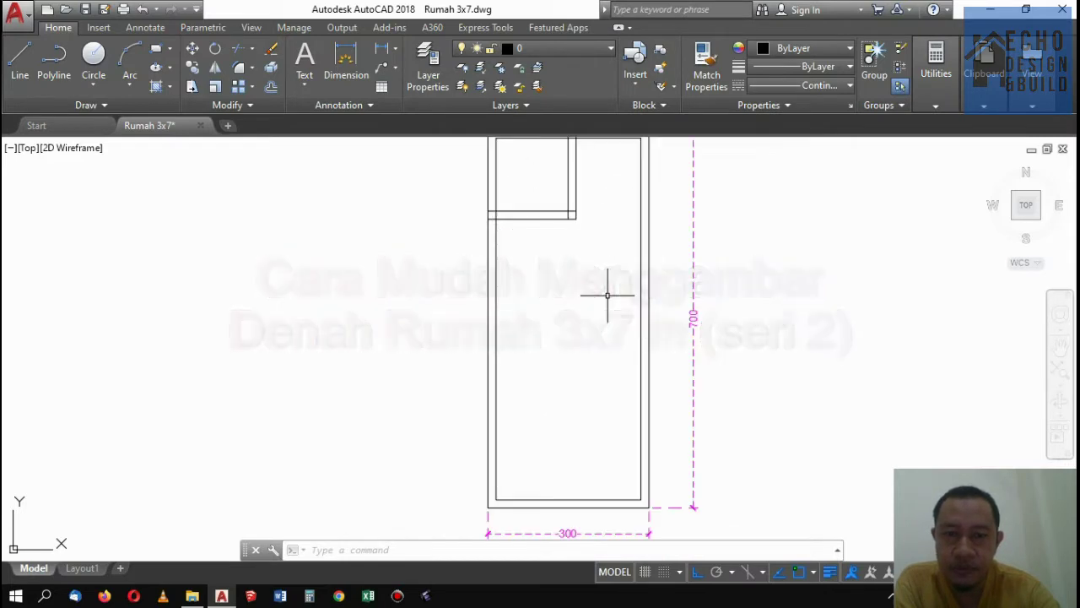
{"action": "scroll", "coordinate": [608, 262], "scroll_direction": "down", "scroll_amount": 2}
{"action": "scroll", "coordinate": [606, 272], "scroll_direction": "up", "scroll_amount": 2}
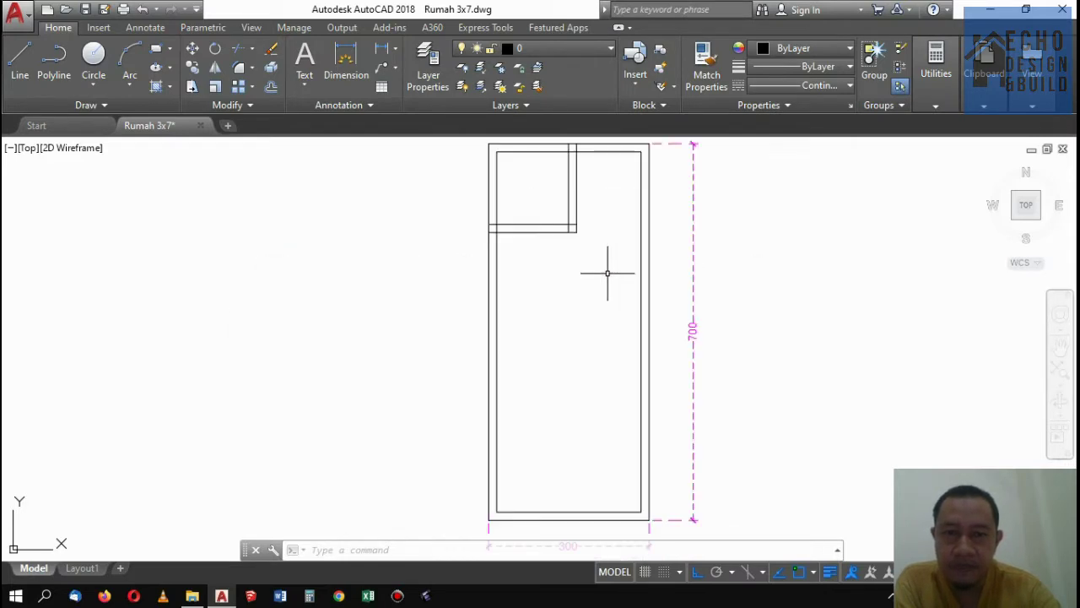
{"action": "scroll", "coordinate": [607, 273], "scroll_direction": "down", "scroll_amount": 2}
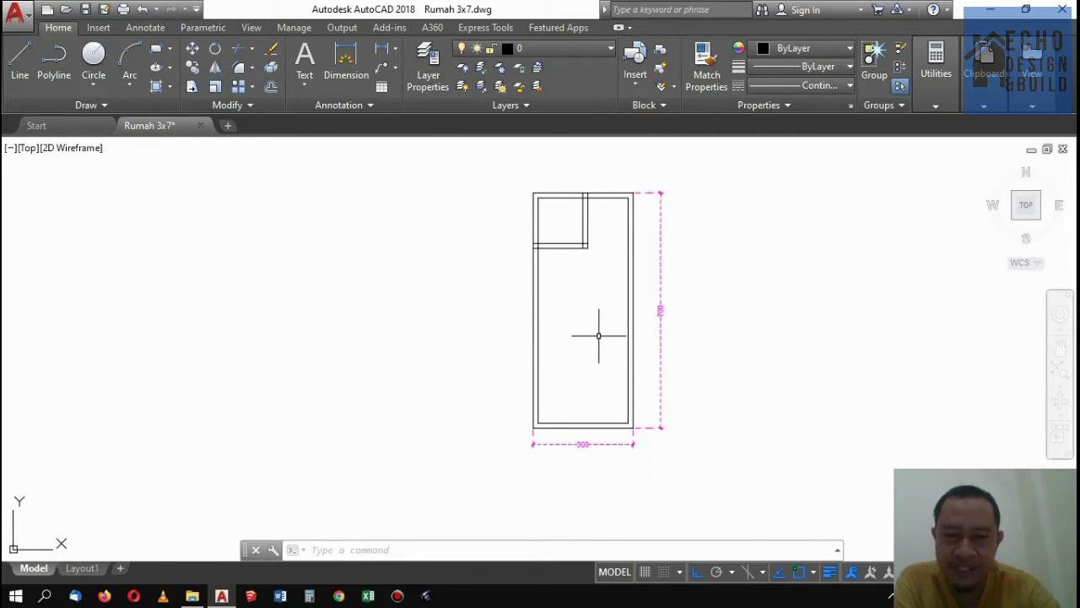
{"action": "scroll", "coordinate": [598, 335], "scroll_direction": "up", "scroll_amount": 2}
{"action": "scroll", "coordinate": [597, 264], "scroll_direction": "down", "scroll_amount": 2}
{"action": "scroll", "coordinate": [598, 264], "scroll_direction": "down", "scroll_amount": 2}
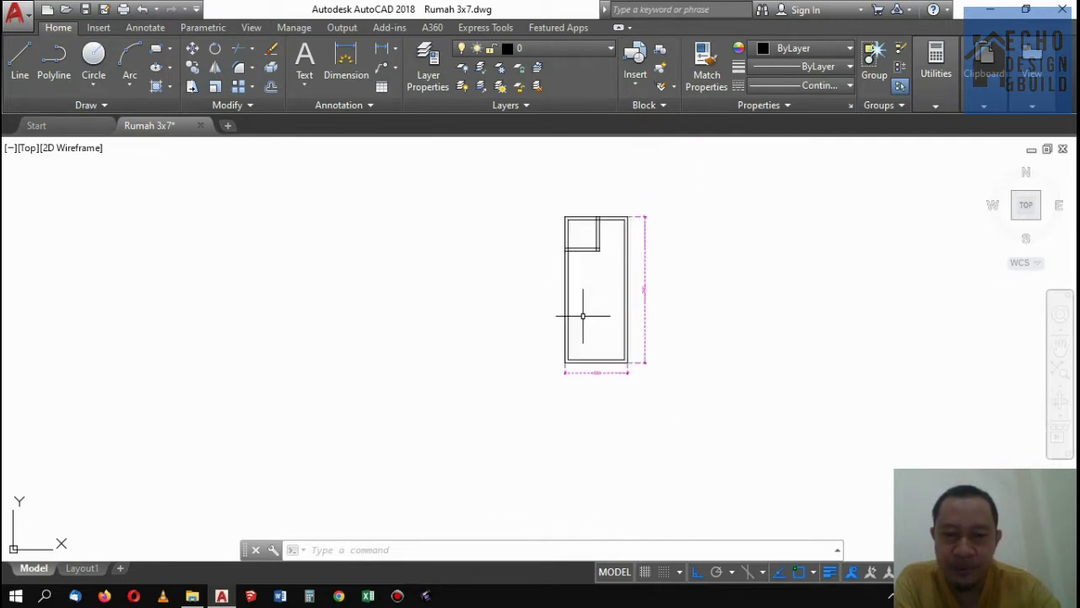
{"action": "scroll", "coordinate": [608, 280], "scroll_direction": "up", "scroll_amount": 2}
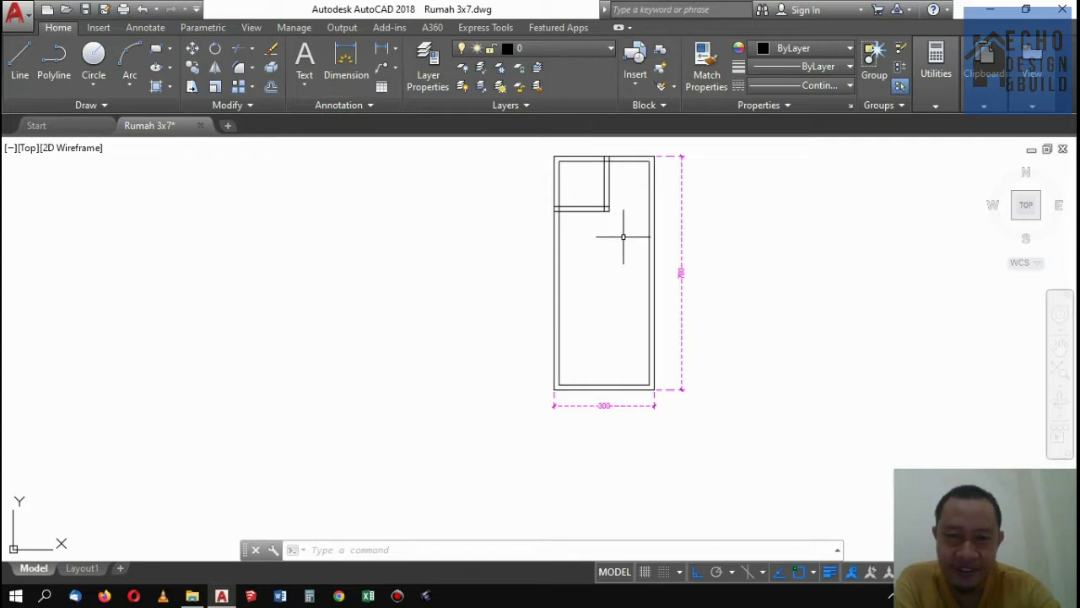
{"action": "scroll", "coordinate": [601, 313], "scroll_direction": "down", "scroll_amount": 1}
{"action": "scroll", "coordinate": [608, 241], "scroll_direction": "up", "scroll_amount": 3}
{"action": "scroll", "coordinate": [595, 229], "scroll_direction": "up", "scroll_amount": 4}
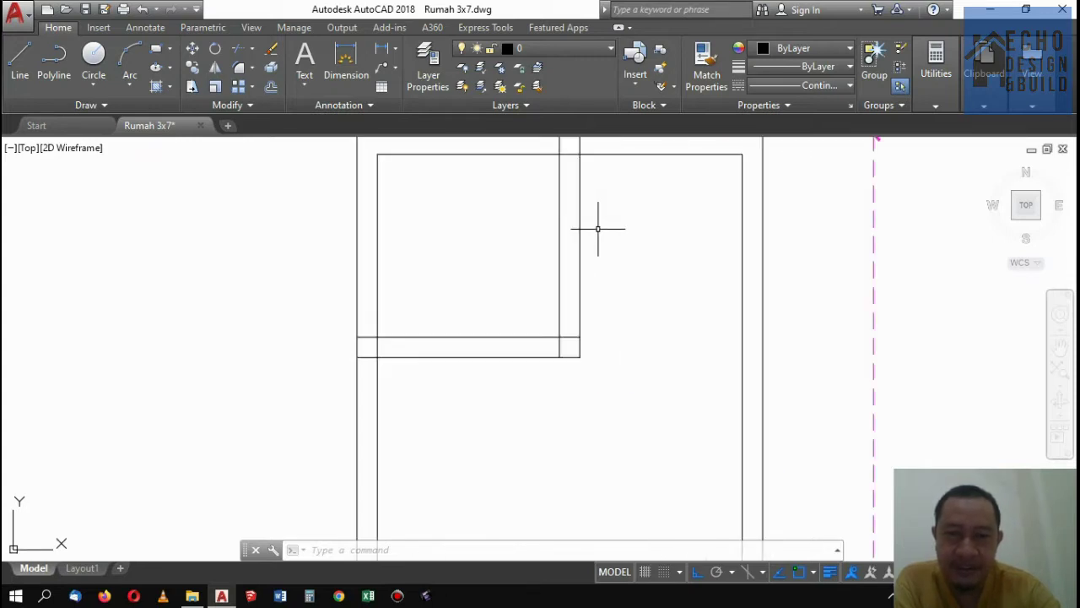
{"action": "scroll", "coordinate": [598, 228], "scroll_direction": "down", "scroll_amount": 8}
{"action": "scroll", "coordinate": [599, 253], "scroll_direction": "up", "scroll_amount": 2}
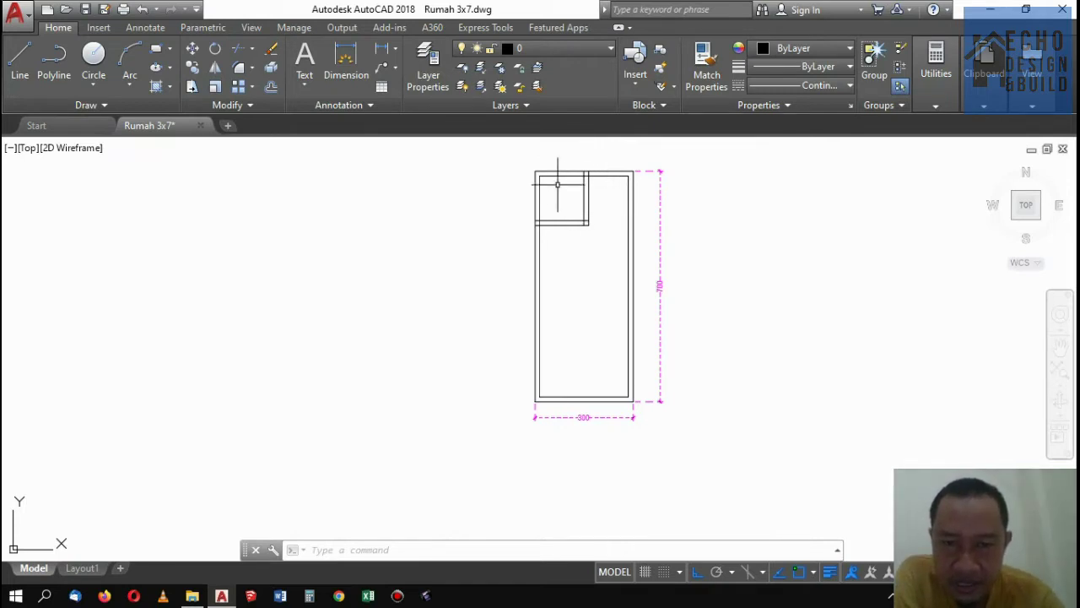
{"action": "scroll", "coordinate": [591, 171], "scroll_direction": "up", "scroll_amount": 3}
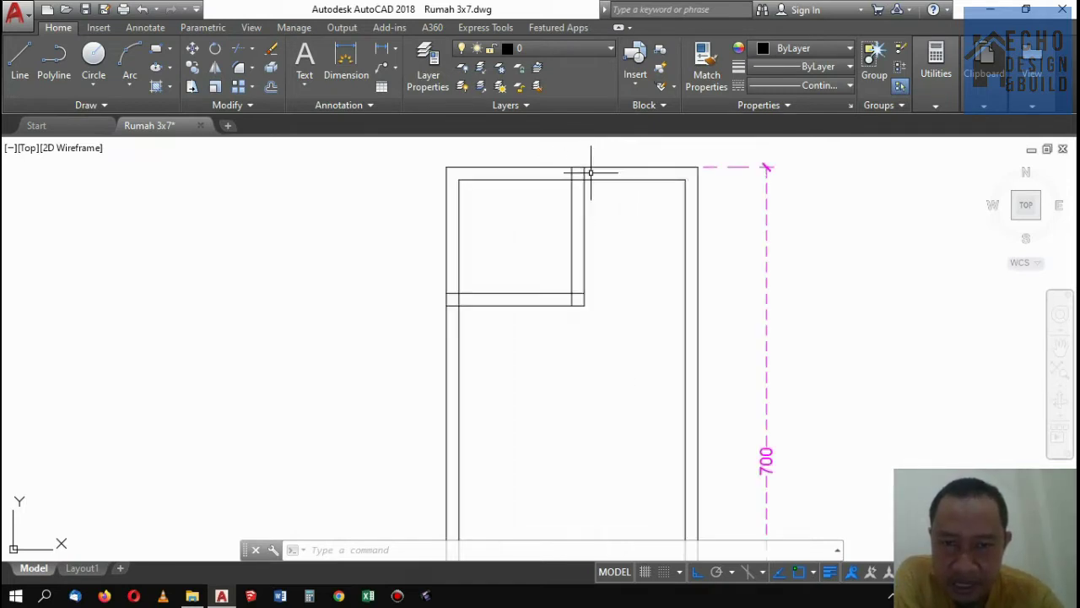
{"action": "scroll", "coordinate": [582, 177], "scroll_direction": "down", "scroll_amount": 3}
{"action": "scroll", "coordinate": [594, 226], "scroll_direction": "up", "scroll_amount": 3}
{"action": "scroll", "coordinate": [593, 226], "scroll_direction": "down", "scroll_amount": 4}
{"action": "scroll", "coordinate": [614, 234], "scroll_direction": "up", "scroll_amount": 4}
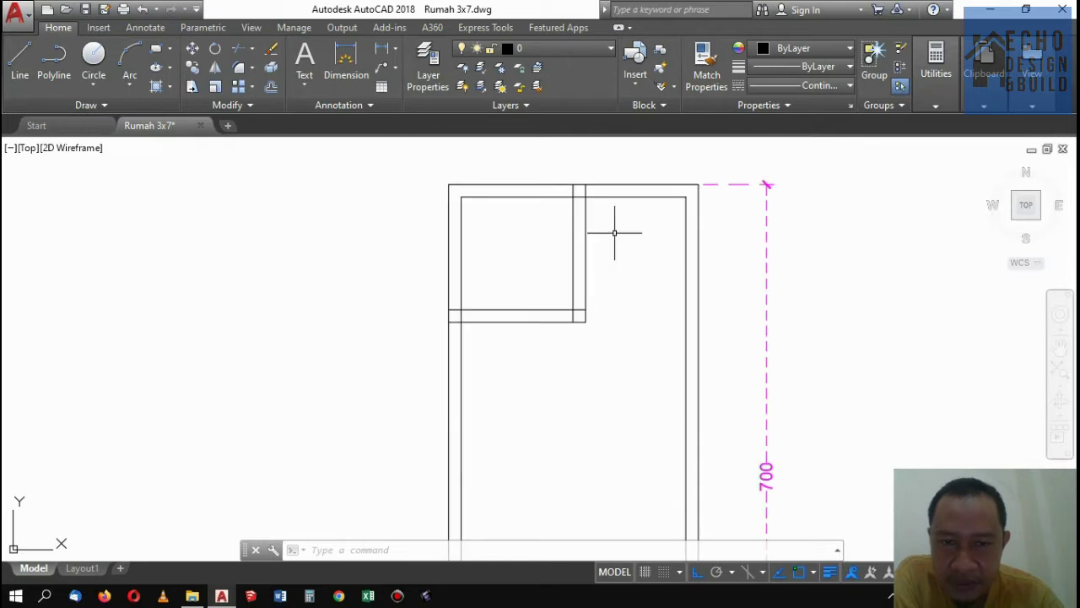
{"action": "scroll", "coordinate": [614, 232], "scroll_direction": "down", "scroll_amount": 4}
{"action": "scroll", "coordinate": [591, 227], "scroll_direction": "up", "scroll_amount": 2}
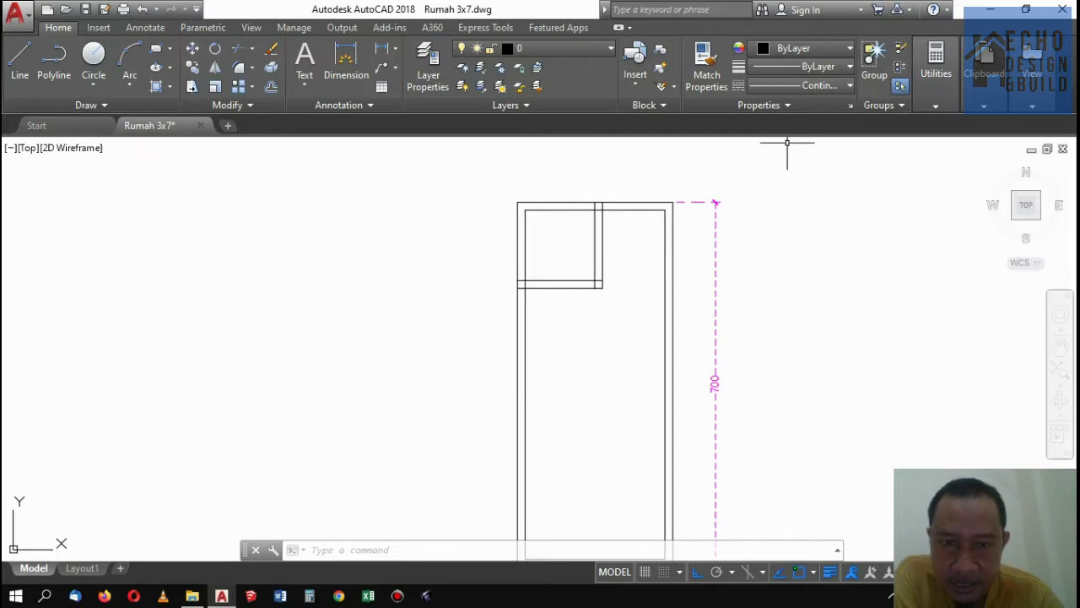
{"action": "scroll", "coordinate": [675, 173], "scroll_direction": "down", "scroll_amount": 3}
{"action": "scroll", "coordinate": [628, 211], "scroll_direction": "up", "scroll_amount": 3}
{"action": "scroll", "coordinate": [624, 228], "scroll_direction": "down", "scroll_amount": 2}
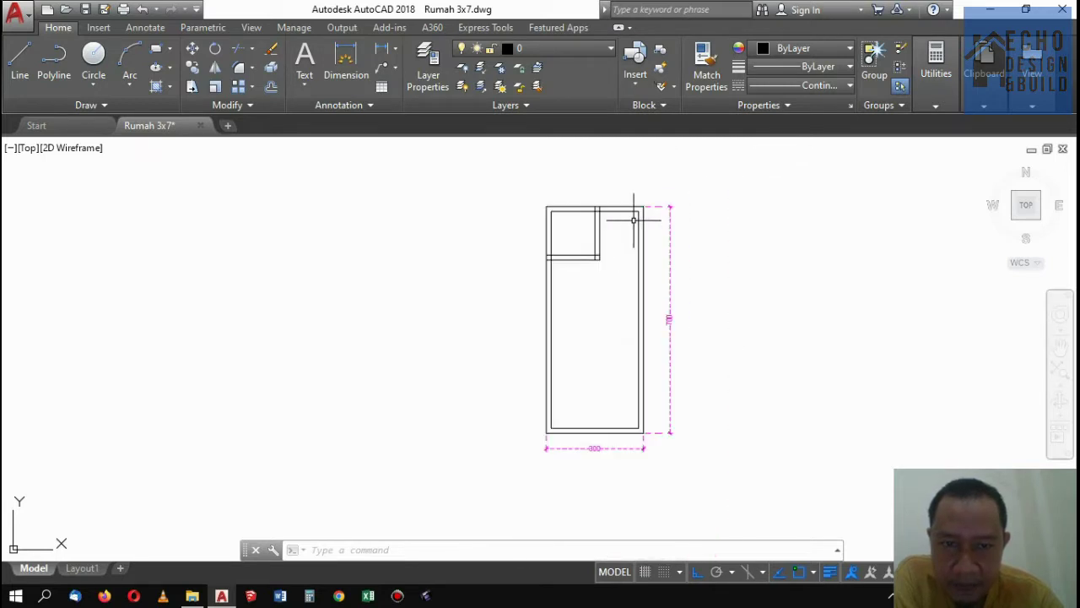
{"action": "scroll", "coordinate": [634, 220], "scroll_direction": "down", "scroll_amount": 2}
{"action": "scroll", "coordinate": [624, 268], "scroll_direction": "up", "scroll_amount": 2}
{"action": "scroll", "coordinate": [623, 268], "scroll_direction": "down", "scroll_amount": 4}
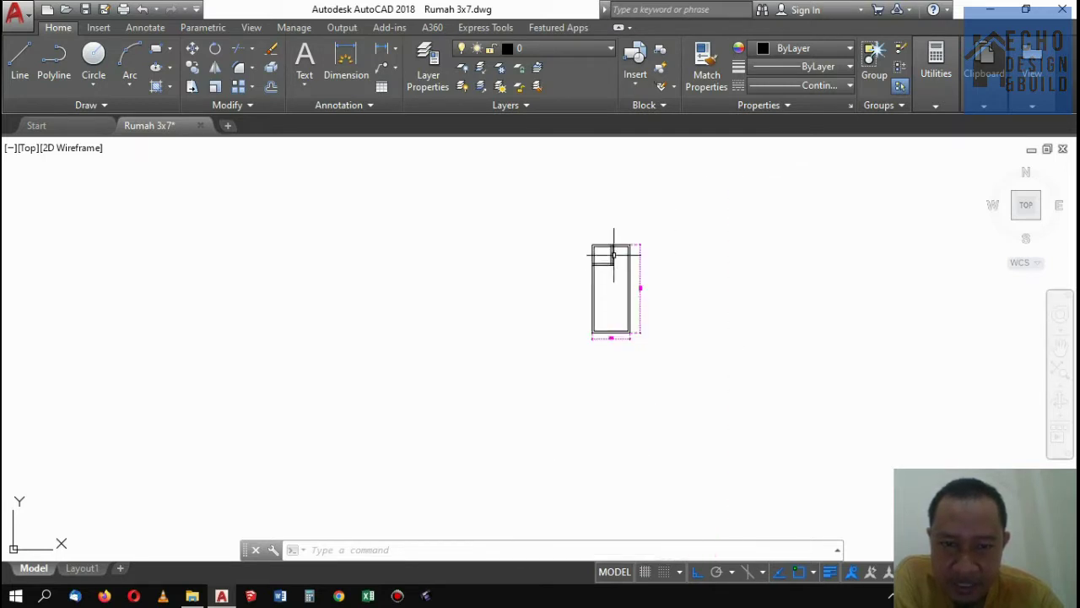
{"action": "scroll", "coordinate": [608, 253], "scroll_direction": "up", "scroll_amount": 4}
{"action": "scroll", "coordinate": [590, 296], "scroll_direction": "down", "scroll_amount": 3}
{"action": "scroll", "coordinate": [590, 282], "scroll_direction": "up", "scroll_amount": 4}
{"action": "scroll", "coordinate": [599, 287], "scroll_direction": "down", "scroll_amount": 3}
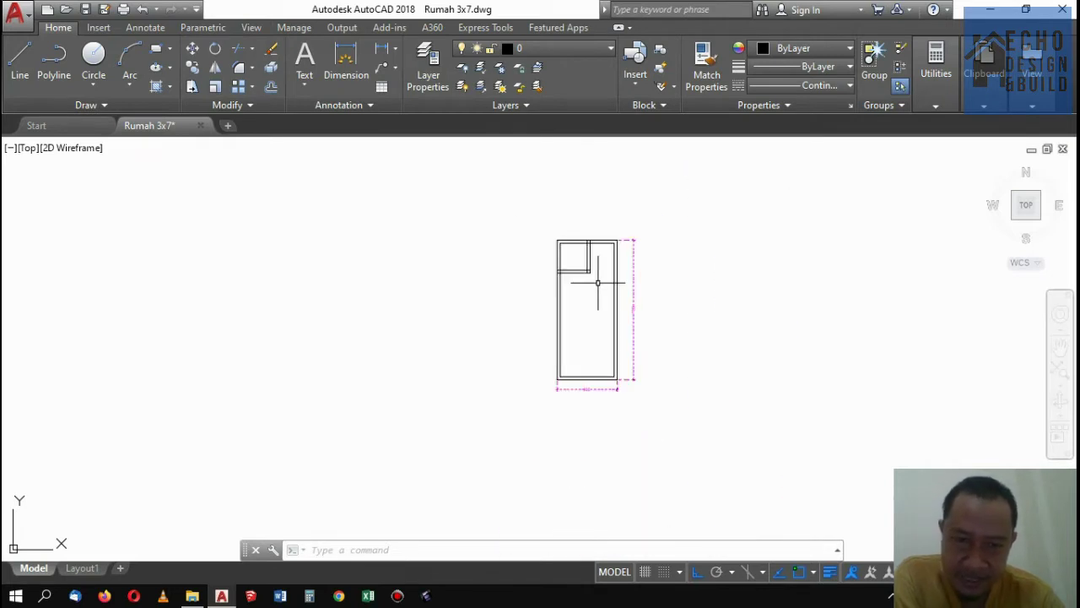
{"action": "scroll", "coordinate": [597, 284], "scroll_direction": "up", "scroll_amount": 3}
{"action": "scroll", "coordinate": [592, 274], "scroll_direction": "down", "scroll_amount": 3}
{"action": "scroll", "coordinate": [590, 275], "scroll_direction": "up", "scroll_amount": 1}
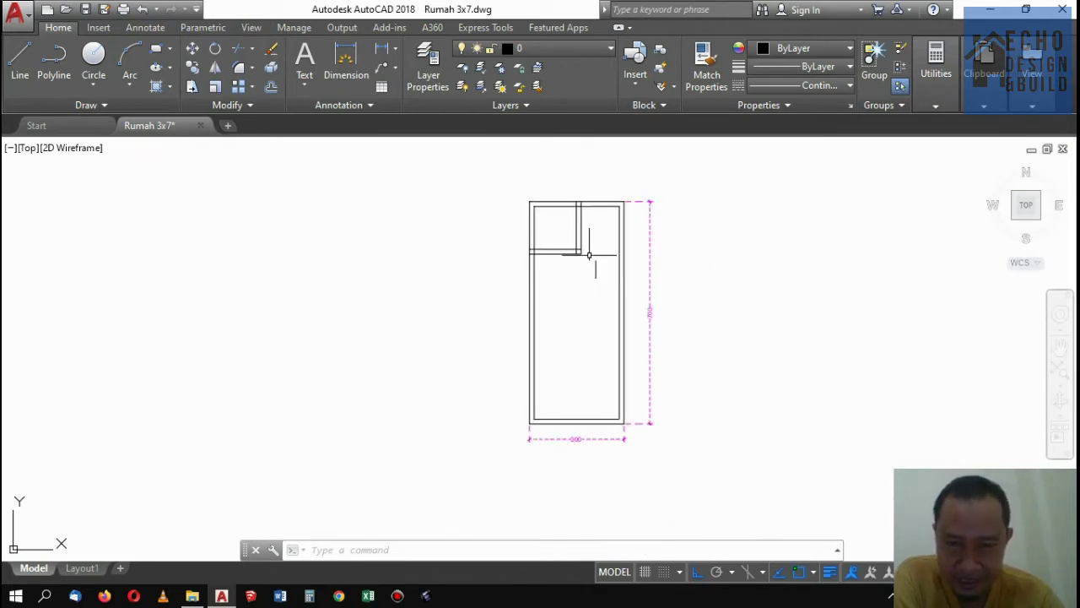
{"action": "scroll", "coordinate": [612, 258], "scroll_direction": "up", "scroll_amount": 2}
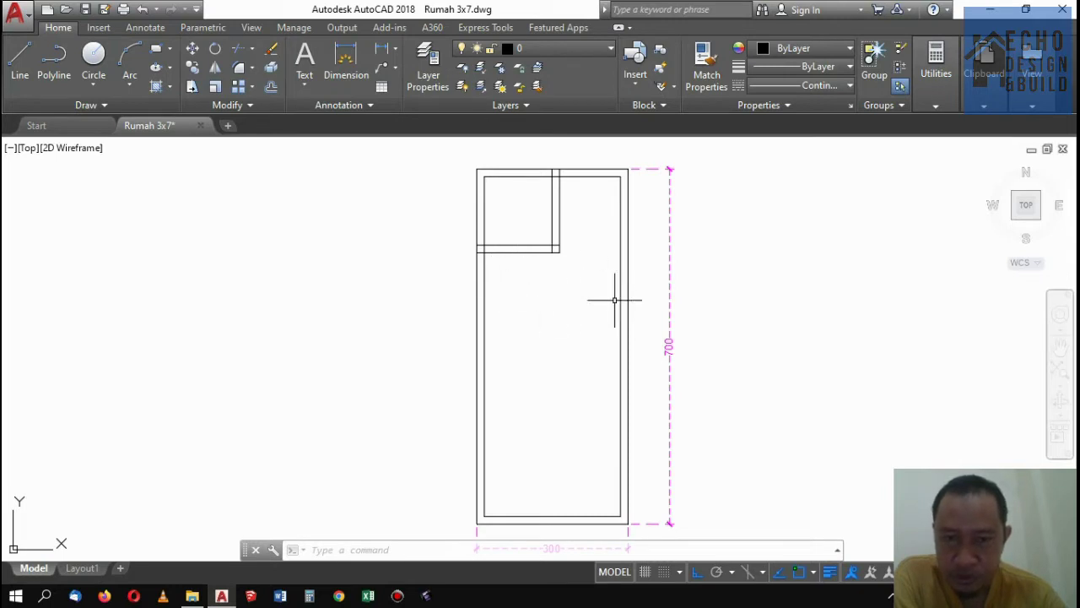
{"action": "scroll", "coordinate": [568, 266], "scroll_direction": "down", "scroll_amount": 2}
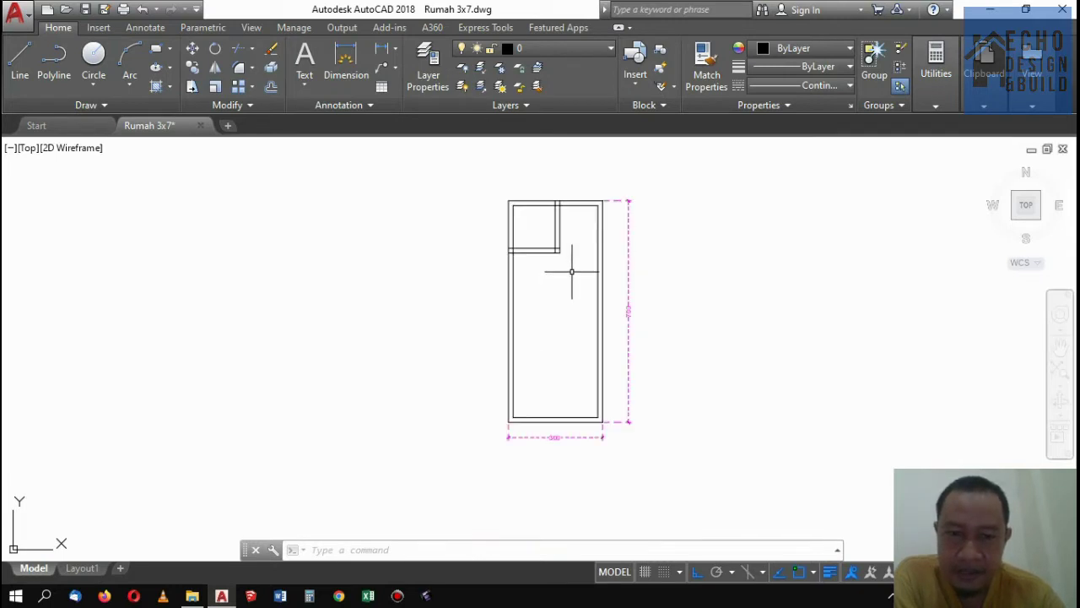
{"action": "scroll", "coordinate": [548, 296], "scroll_direction": "up", "scroll_amount": 3}
{"action": "scroll", "coordinate": [574, 305], "scroll_direction": "down", "scroll_amount": 3}
{"action": "scroll", "coordinate": [573, 405], "scroll_direction": "up", "scroll_amount": 2}
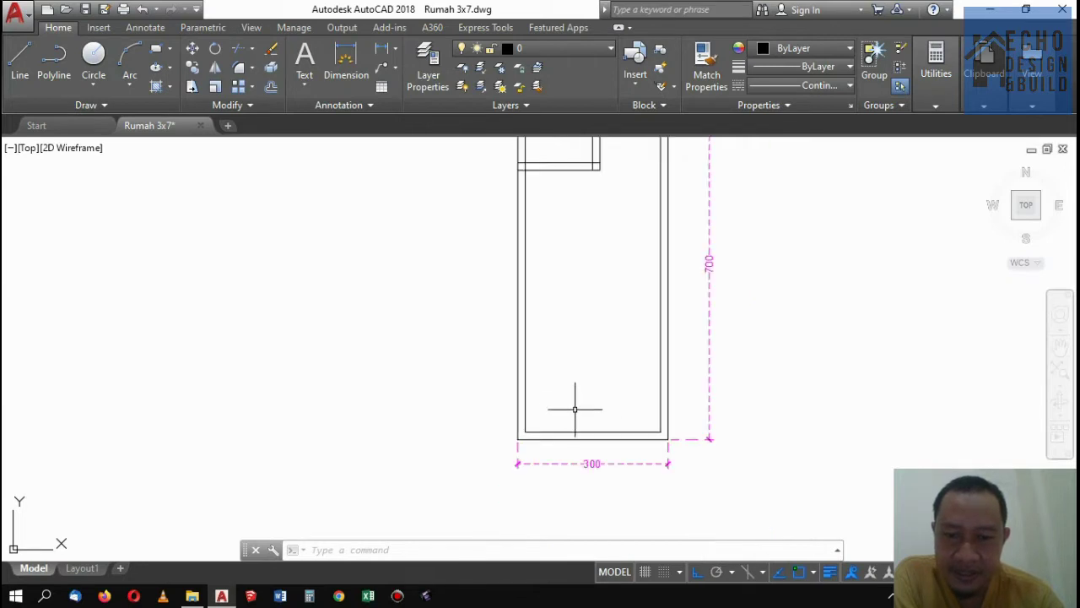
{"action": "scroll", "coordinate": [596, 392], "scroll_direction": "down", "scroll_amount": 2}
{"action": "scroll", "coordinate": [596, 392], "scroll_direction": "down", "scroll_amount": 2}
{"action": "scroll", "coordinate": [597, 337], "scroll_direction": "up", "scroll_amount": 2}
{"action": "scroll", "coordinate": [598, 332], "scroll_direction": "down", "scroll_amount": 2}
{"action": "scroll", "coordinate": [603, 388], "scroll_direction": "up", "scroll_amount": 3}
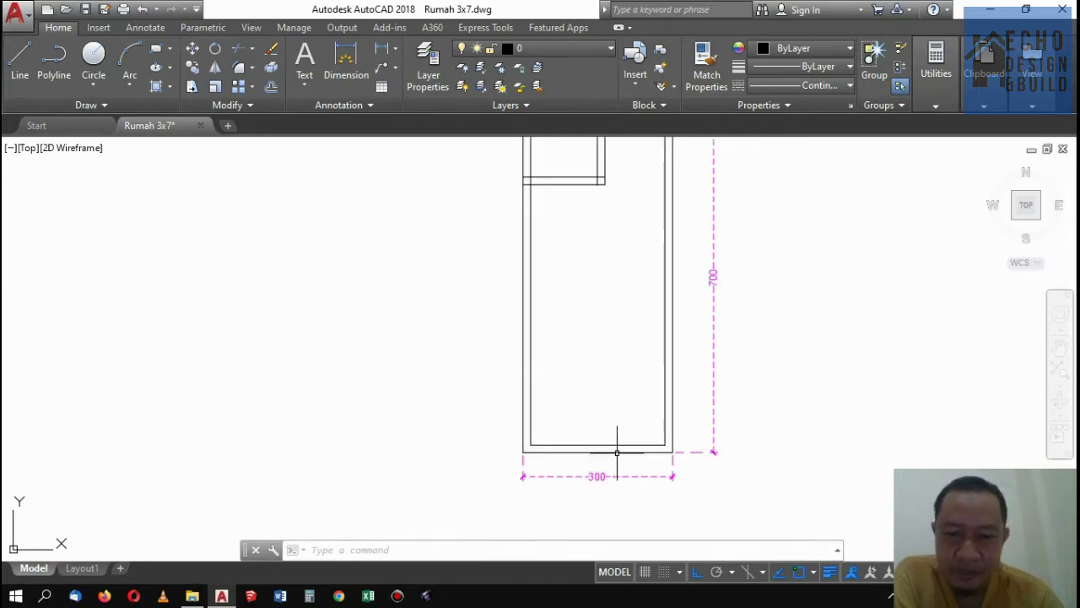
{"action": "scroll", "coordinate": [613, 447], "scroll_direction": "down", "scroll_amount": 3}
{"action": "scroll", "coordinate": [622, 349], "scroll_direction": "up", "scroll_amount": 3}
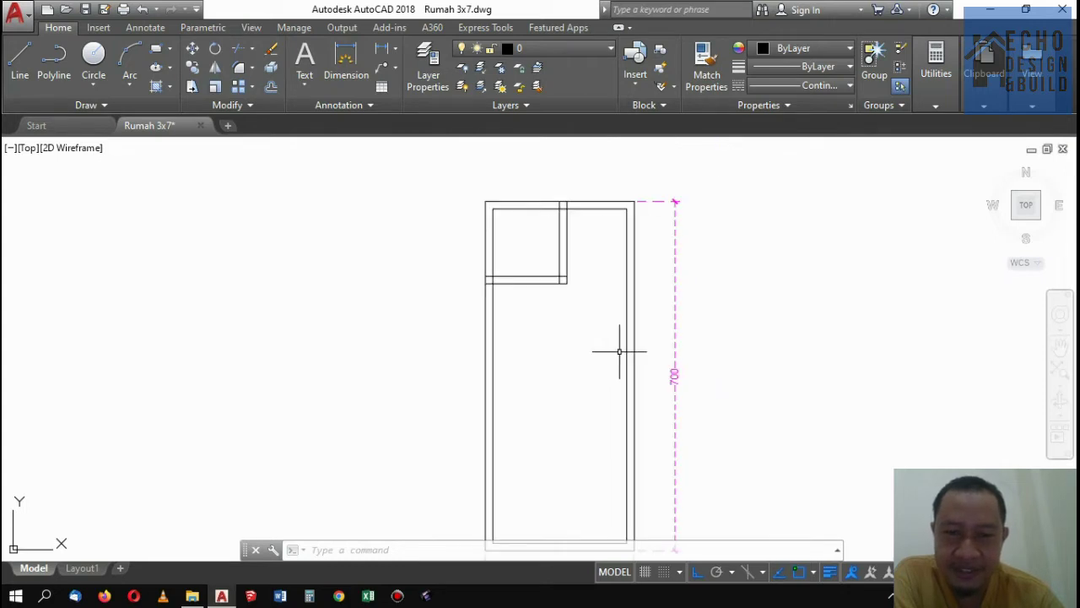
{"action": "scroll", "coordinate": [675, 317], "scroll_direction": "down", "scroll_amount": 3}
{"action": "scroll", "coordinate": [656, 321], "scroll_direction": "up", "scroll_amount": 2}
{"action": "scroll", "coordinate": [656, 322], "scroll_direction": "down", "scroll_amount": 3}
{"action": "scroll", "coordinate": [622, 366], "scroll_direction": "up", "scroll_amount": 5}
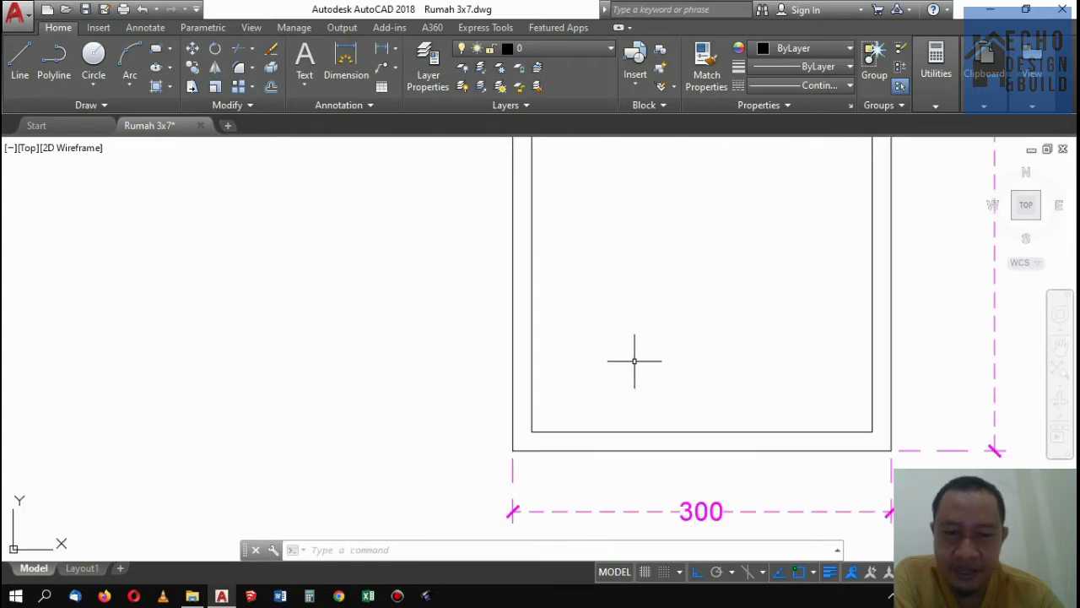
{"action": "scroll", "coordinate": [634, 362], "scroll_direction": "down", "scroll_amount": 3}
{"action": "scroll", "coordinate": [598, 397], "scroll_direction": "up", "scroll_amount": 2}
{"action": "scroll", "coordinate": [612, 369], "scroll_direction": "down", "scroll_amount": 4}
{"action": "scroll", "coordinate": [649, 274], "scroll_direction": "up", "scroll_amount": 3}
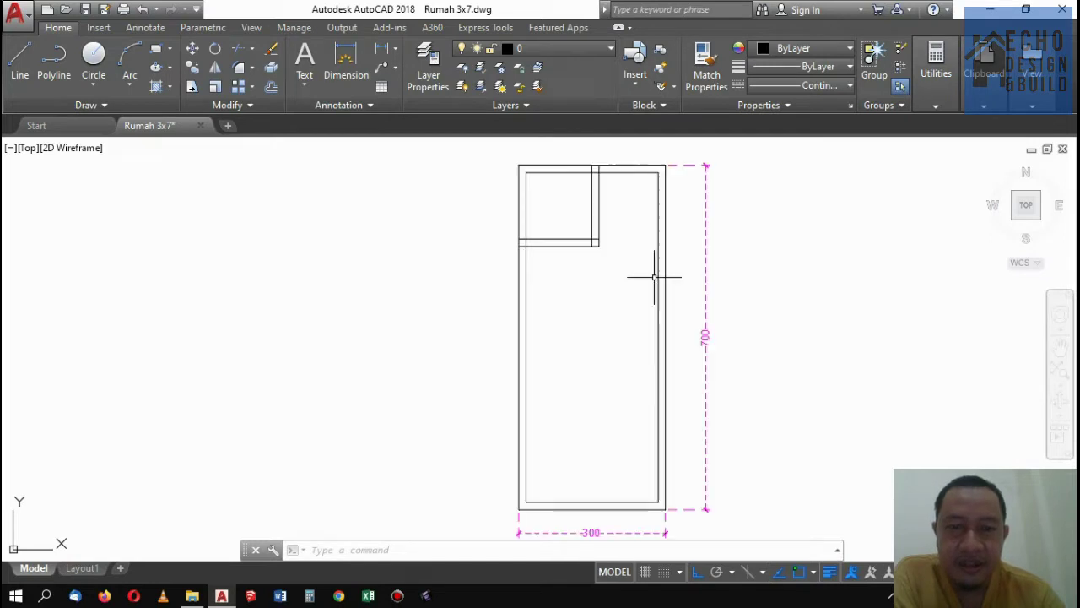
{"action": "scroll", "coordinate": [641, 312], "scroll_direction": "down", "scroll_amount": 3}
{"action": "scroll", "coordinate": [624, 397], "scroll_direction": "up", "scroll_amount": 2}
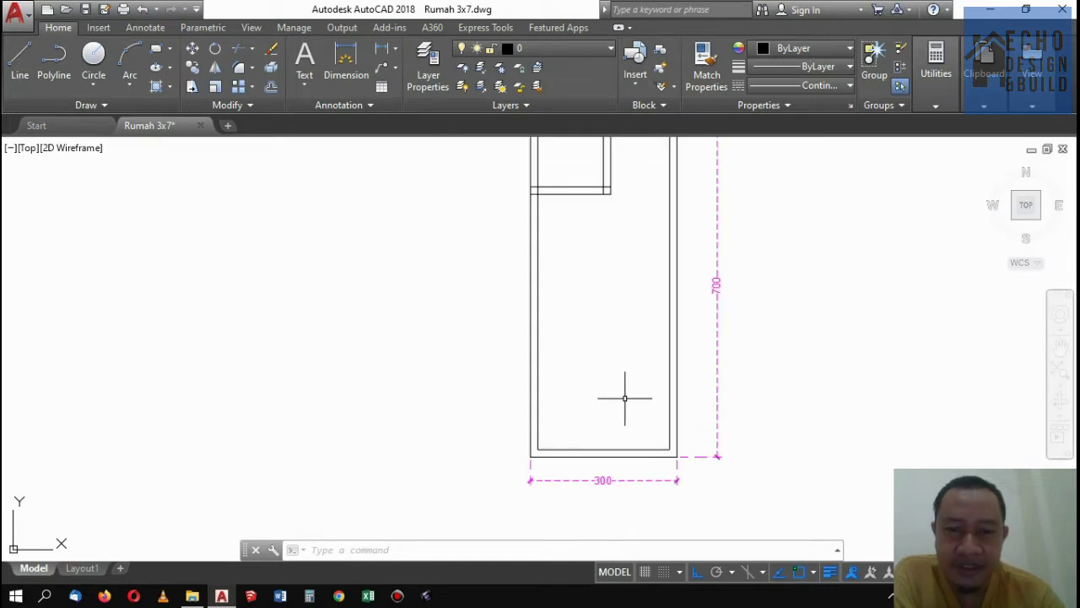
{"action": "scroll", "coordinate": [624, 397], "scroll_direction": "down", "scroll_amount": 2}
{"action": "scroll", "coordinate": [621, 315], "scroll_direction": "up", "scroll_amount": 2}
{"action": "scroll", "coordinate": [621, 315], "scroll_direction": "down", "scroll_amount": 2}
{"action": "scroll", "coordinate": [624, 337], "scroll_direction": "up", "scroll_amount": 2}
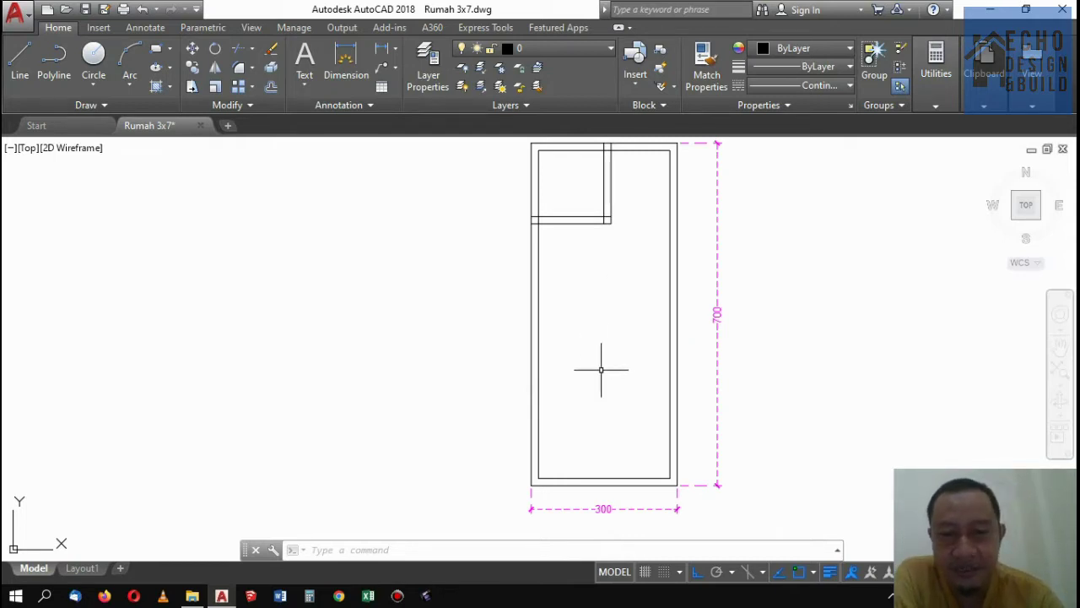
{"action": "scroll", "coordinate": [622, 453], "scroll_direction": "up", "scroll_amount": 2}
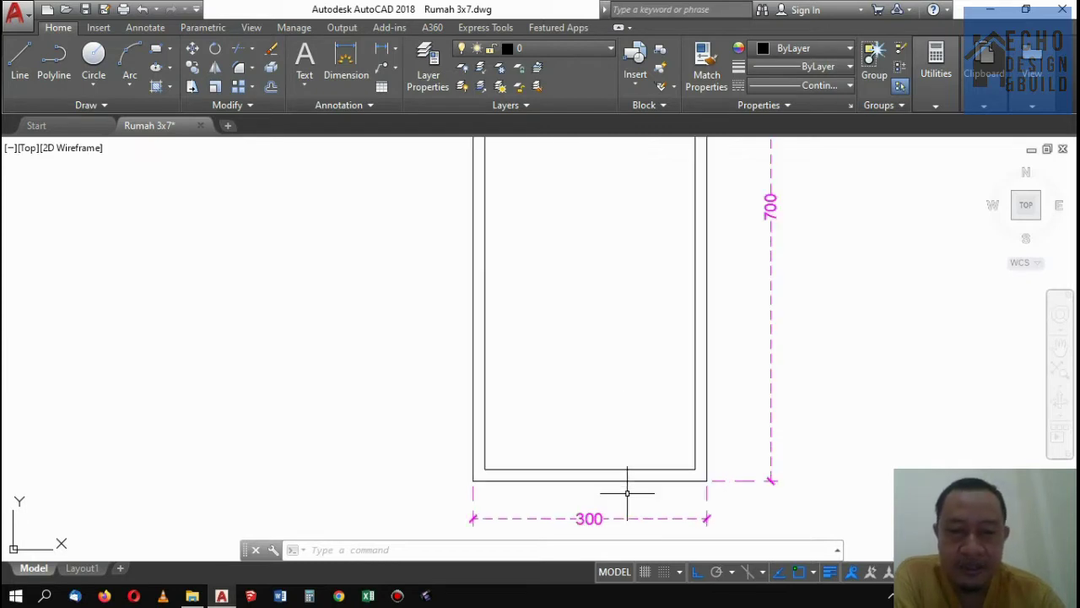
{"action": "scroll", "coordinate": [639, 459], "scroll_direction": "down", "scroll_amount": 3}
{"action": "scroll", "coordinate": [622, 455], "scroll_direction": "up", "scroll_amount": 1}
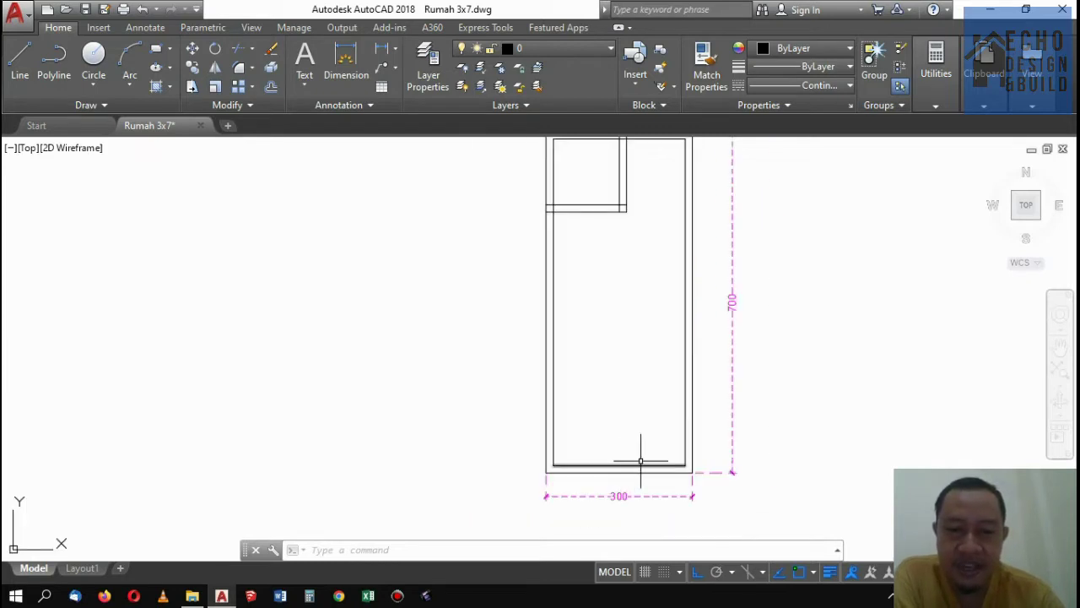
{"action": "scroll", "coordinate": [675, 451], "scroll_direction": "down", "scroll_amount": 1}
{"action": "scroll", "coordinate": [667, 452], "scroll_direction": "up", "scroll_amount": 3}
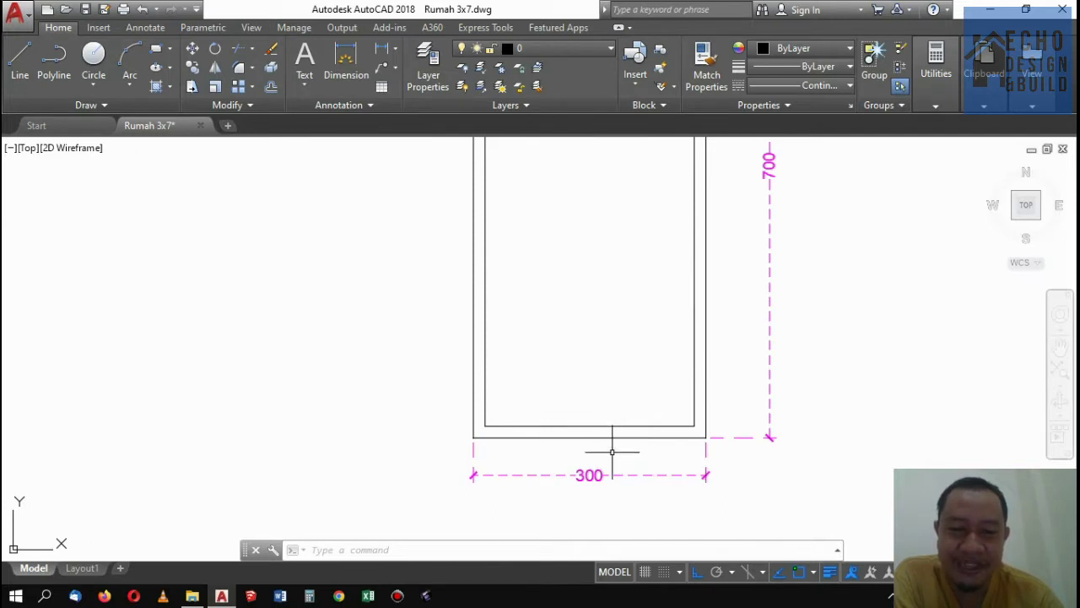
{"action": "scroll", "coordinate": [616, 458], "scroll_direction": "down", "scroll_amount": 3}
{"action": "scroll", "coordinate": [622, 439], "scroll_direction": "up", "scroll_amount": 3}
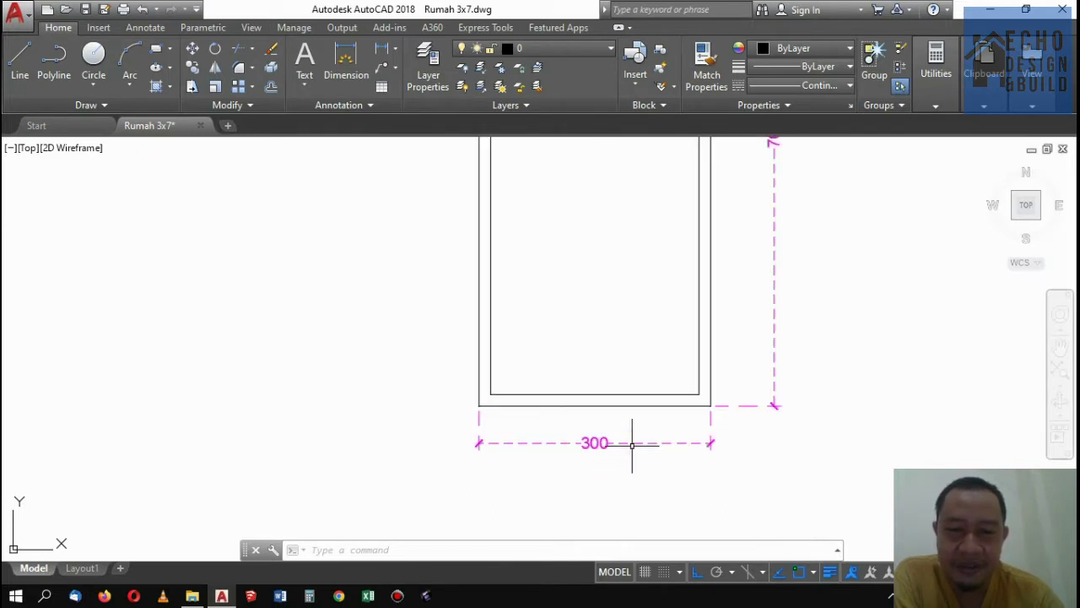
{"action": "scroll", "coordinate": [632, 441], "scroll_direction": "down", "scroll_amount": 3}
{"action": "scroll", "coordinate": [667, 342], "scroll_direction": "up", "scroll_amount": 2}
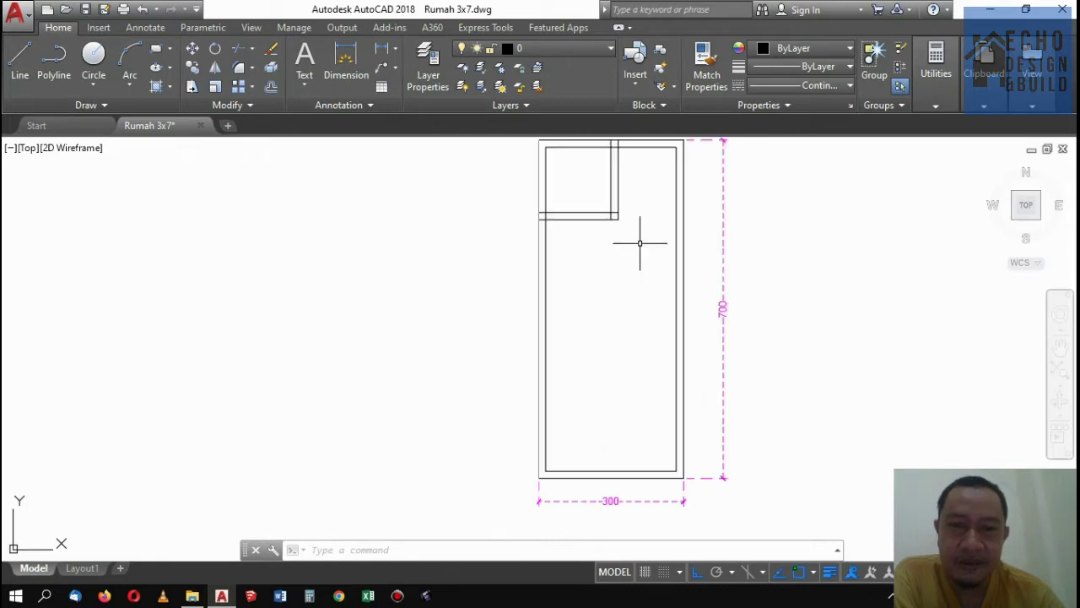
{"action": "scroll", "coordinate": [638, 242], "scroll_direction": "down", "scroll_amount": 2}
{"action": "scroll", "coordinate": [659, 225], "scroll_direction": "up", "scroll_amount": 2}
{"action": "scroll", "coordinate": [659, 225], "scroll_direction": "down", "scroll_amount": 2}
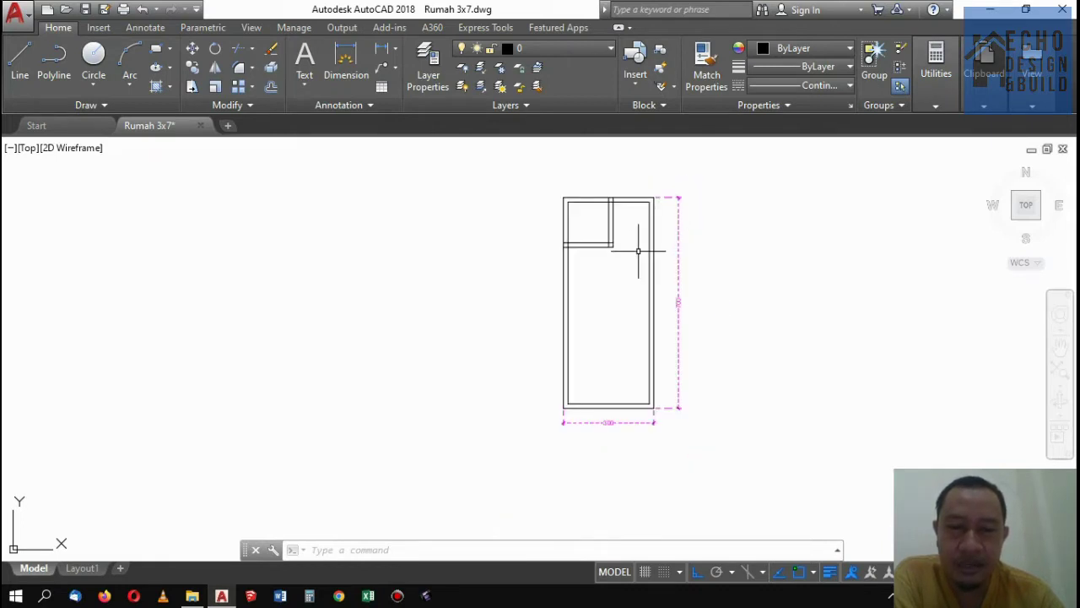
{"action": "scroll", "coordinate": [638, 249], "scroll_direction": "up", "scroll_amount": 2}
{"action": "scroll", "coordinate": [639, 245], "scroll_direction": "down", "scroll_amount": 2}
{"action": "scroll", "coordinate": [642, 249], "scroll_direction": "up", "scroll_amount": 2}
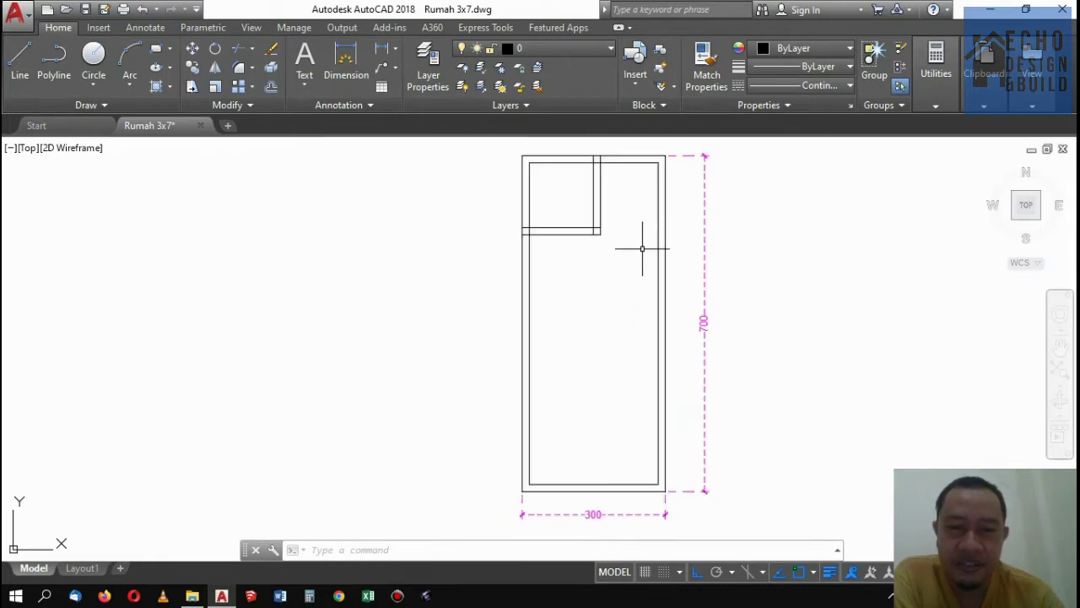
{"action": "scroll", "coordinate": [642, 249], "scroll_direction": "down", "scroll_amount": 3}
{"action": "scroll", "coordinate": [622, 265], "scroll_direction": "up", "scroll_amount": 2}
{"action": "scroll", "coordinate": [622, 261], "scroll_direction": "up", "scroll_amount": 2}
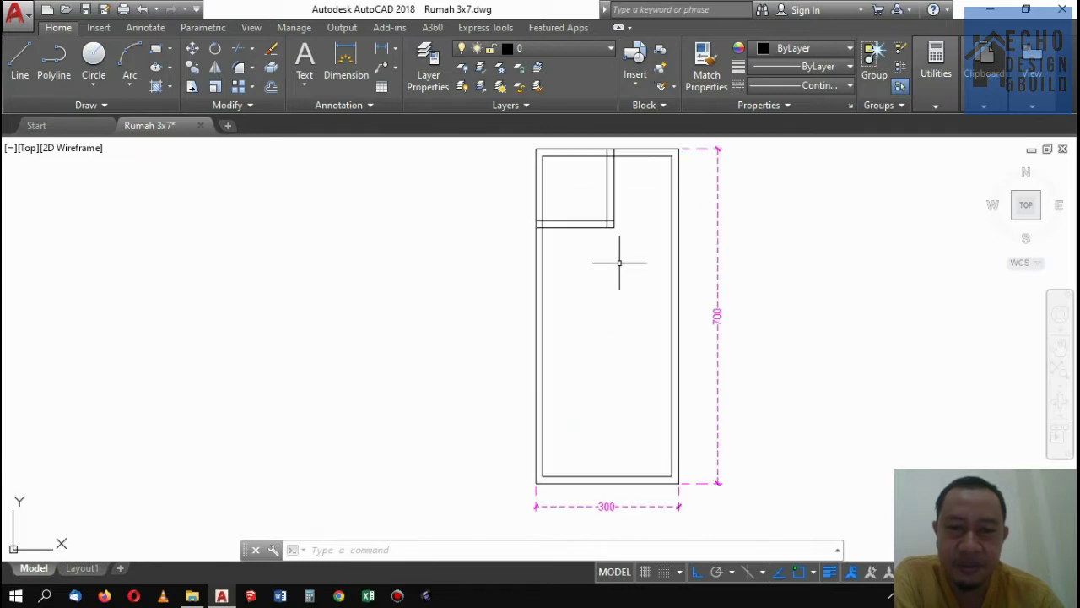
{"action": "scroll", "coordinate": [616, 257], "scroll_direction": "down", "scroll_amount": 2}
{"action": "scroll", "coordinate": [604, 178], "scroll_direction": "up", "scroll_amount": 3}
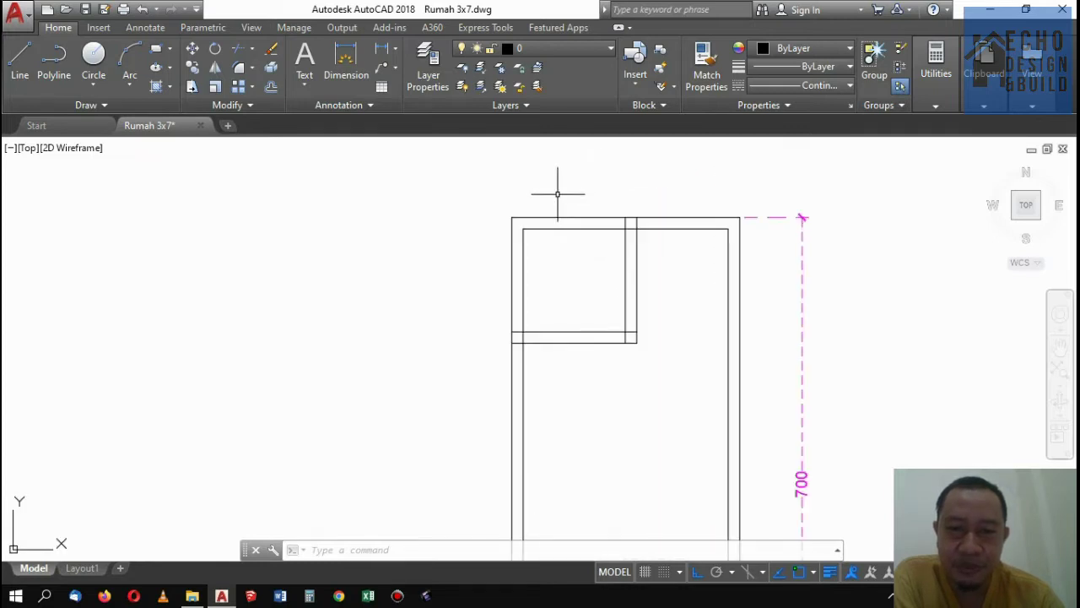
{"action": "scroll", "coordinate": [557, 194], "scroll_direction": "down", "scroll_amount": 3}
{"action": "scroll", "coordinate": [581, 183], "scroll_direction": "up", "scroll_amount": 3}
{"action": "scroll", "coordinate": [581, 190], "scroll_direction": "down", "scroll_amount": 4}
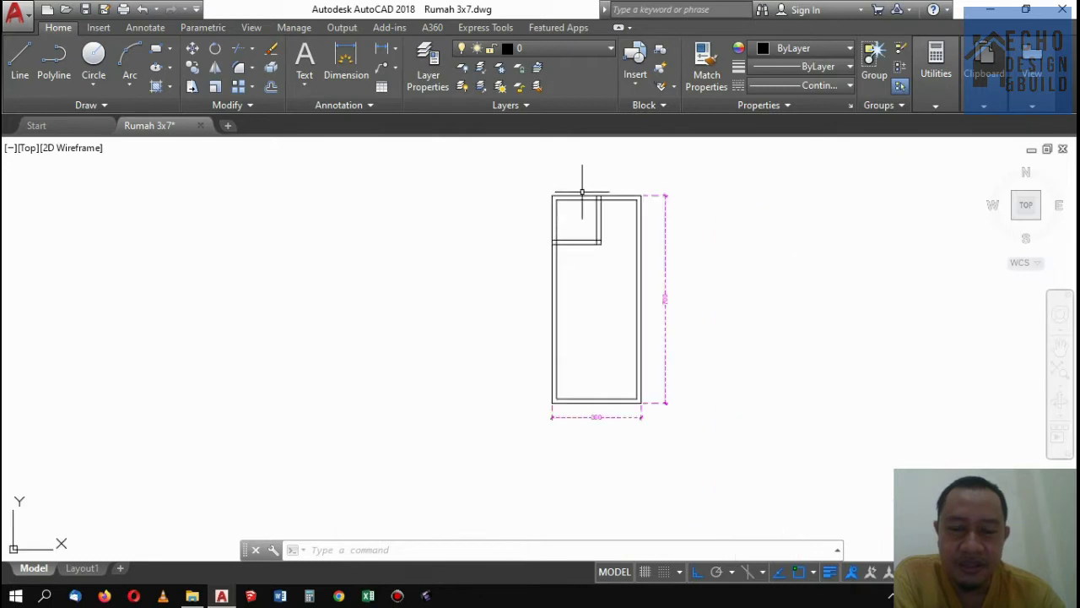
{"action": "scroll", "coordinate": [605, 280], "scroll_direction": "up", "scroll_amount": 3}
{"action": "scroll", "coordinate": [609, 281], "scroll_direction": "down", "scroll_amount": 2}
{"action": "scroll", "coordinate": [613, 283], "scroll_direction": "down", "scroll_amount": 1}
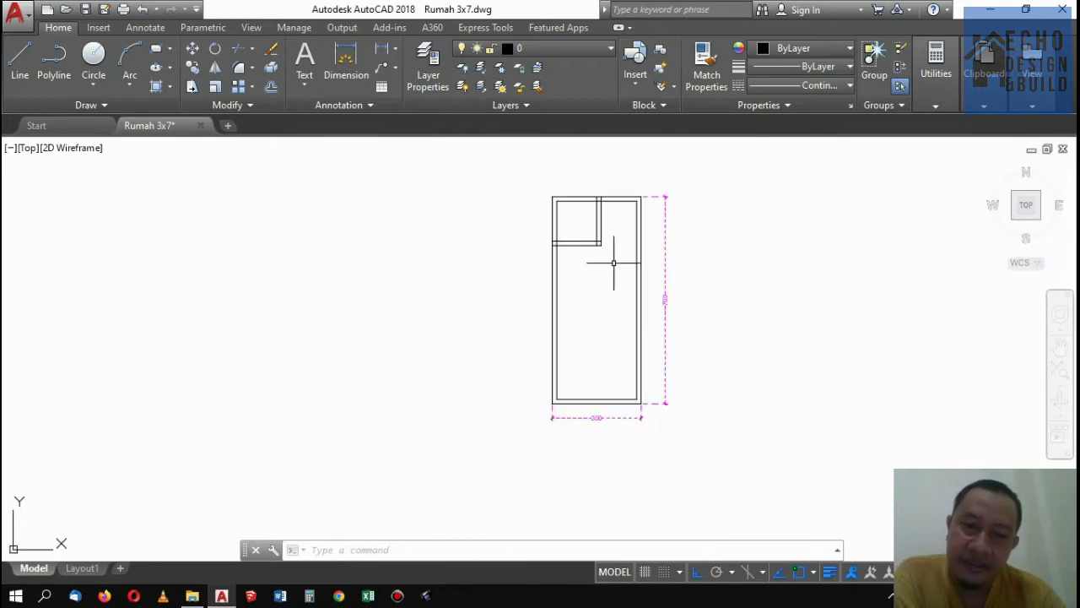
{"action": "scroll", "coordinate": [613, 263], "scroll_direction": "up", "scroll_amount": 3}
{"action": "scroll", "coordinate": [603, 308], "scroll_direction": "down", "scroll_amount": 3}
{"action": "scroll", "coordinate": [590, 291], "scroll_direction": "down", "scroll_amount": 3}
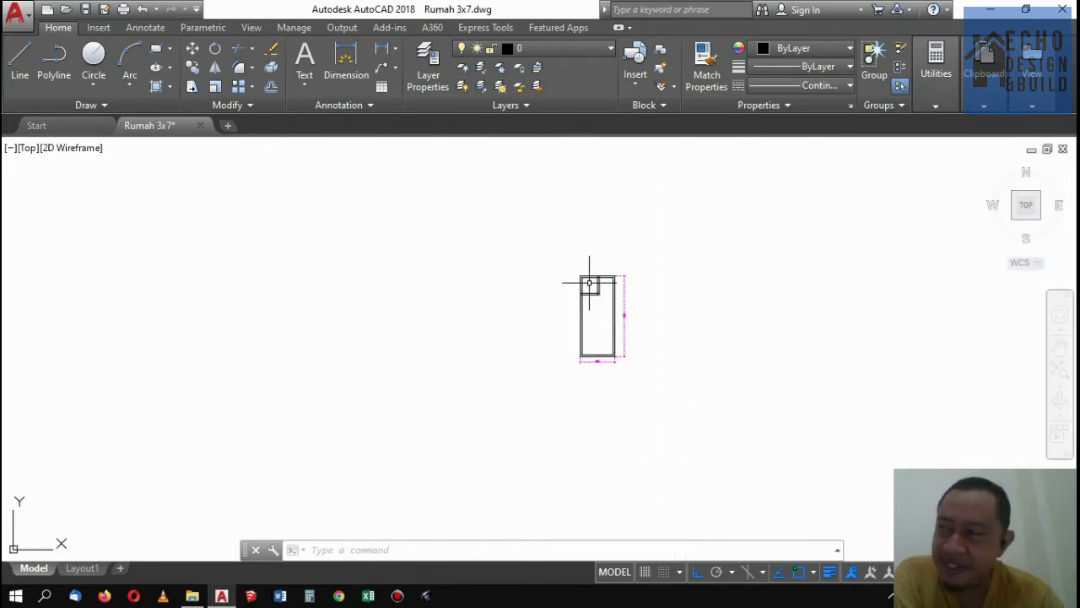
{"action": "scroll", "coordinate": [596, 301], "scroll_direction": "up", "scroll_amount": 7}
{"action": "scroll", "coordinate": [586, 313], "scroll_direction": "up", "scroll_amount": 3}
{"action": "scroll", "coordinate": [586, 287], "scroll_direction": "down", "scroll_amount": 5}
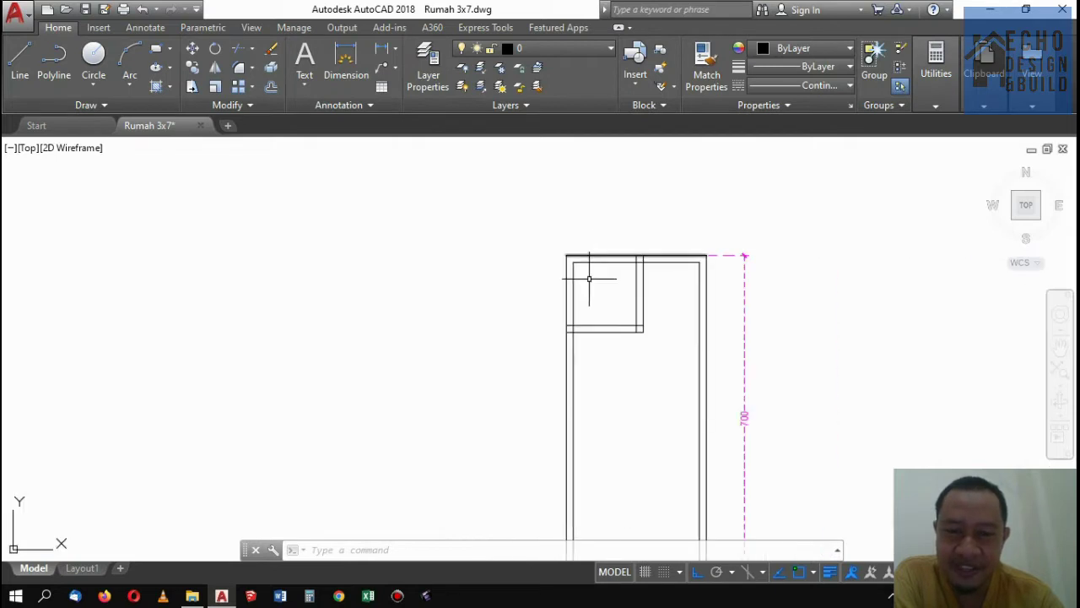
{"action": "scroll", "coordinate": [585, 272], "scroll_direction": "up", "scroll_amount": 4}
{"action": "scroll", "coordinate": [607, 272], "scroll_direction": "down", "scroll_amount": 5}
{"action": "scroll", "coordinate": [616, 285], "scroll_direction": "down", "scroll_amount": 2}
{"action": "scroll", "coordinate": [618, 258], "scroll_direction": "up", "scroll_amount": 6}
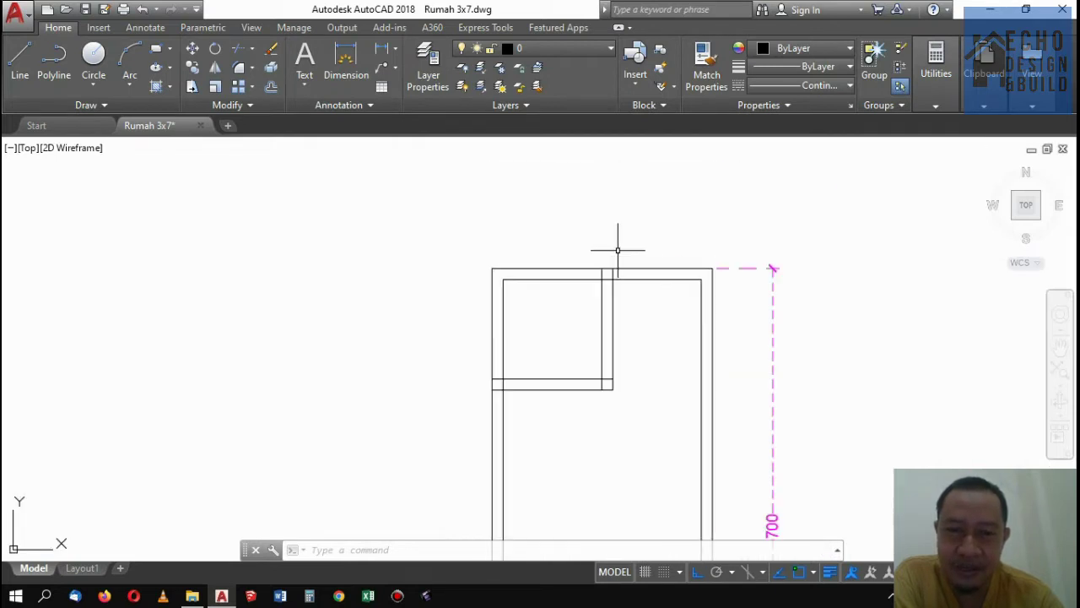
{"action": "scroll", "coordinate": [621, 270], "scroll_direction": "down", "scroll_amount": 6}
{"action": "scroll", "coordinate": [618, 304], "scroll_direction": "up", "scroll_amount": 2}
{"action": "scroll", "coordinate": [593, 375], "scroll_direction": "up", "scroll_amount": 2}
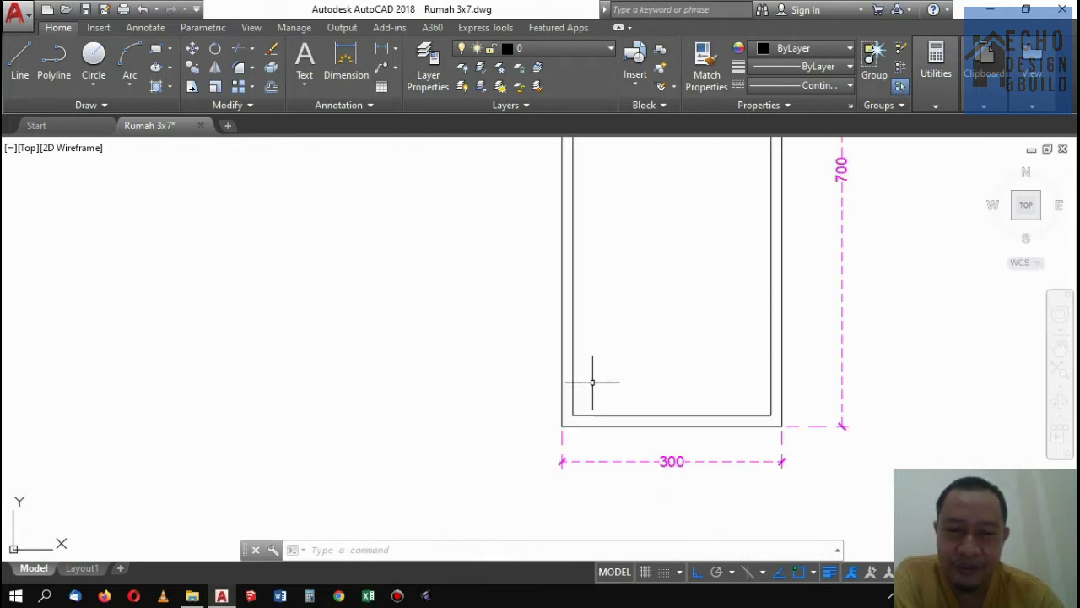
{"action": "scroll", "coordinate": [632, 302], "scroll_direction": "down", "scroll_amount": 1}
{"action": "scroll", "coordinate": [622, 306], "scroll_direction": "down", "scroll_amount": 2}
{"action": "scroll", "coordinate": [635, 241], "scroll_direction": "up", "scroll_amount": 1}
{"action": "scroll", "coordinate": [629, 246], "scroll_direction": "up", "scroll_amount": 3}
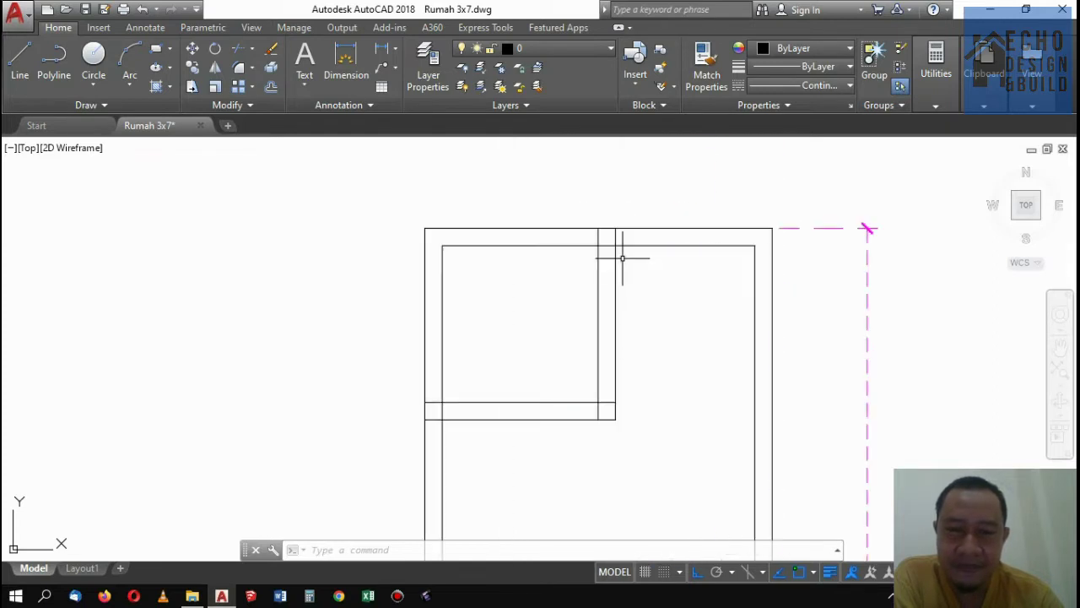
{"action": "scroll", "coordinate": [628, 279], "scroll_direction": "down", "scroll_amount": 2}
{"action": "scroll", "coordinate": [635, 270], "scroll_direction": "down", "scroll_amount": 2}
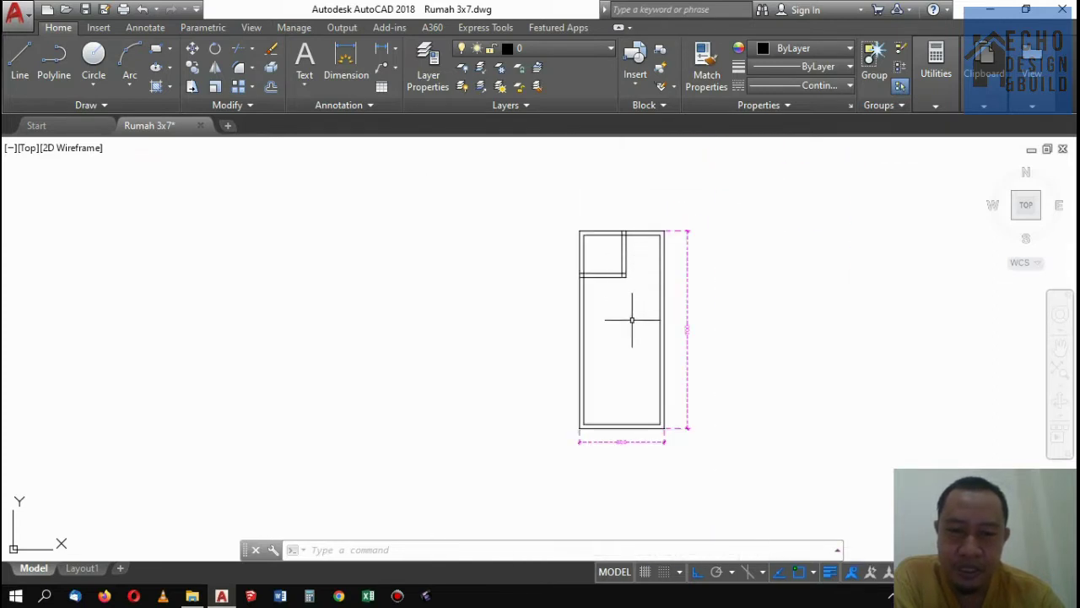
{"action": "scroll", "coordinate": [643, 285], "scroll_direction": "up", "scroll_amount": 3}
{"action": "scroll", "coordinate": [615, 254], "scroll_direction": "down", "scroll_amount": 4}
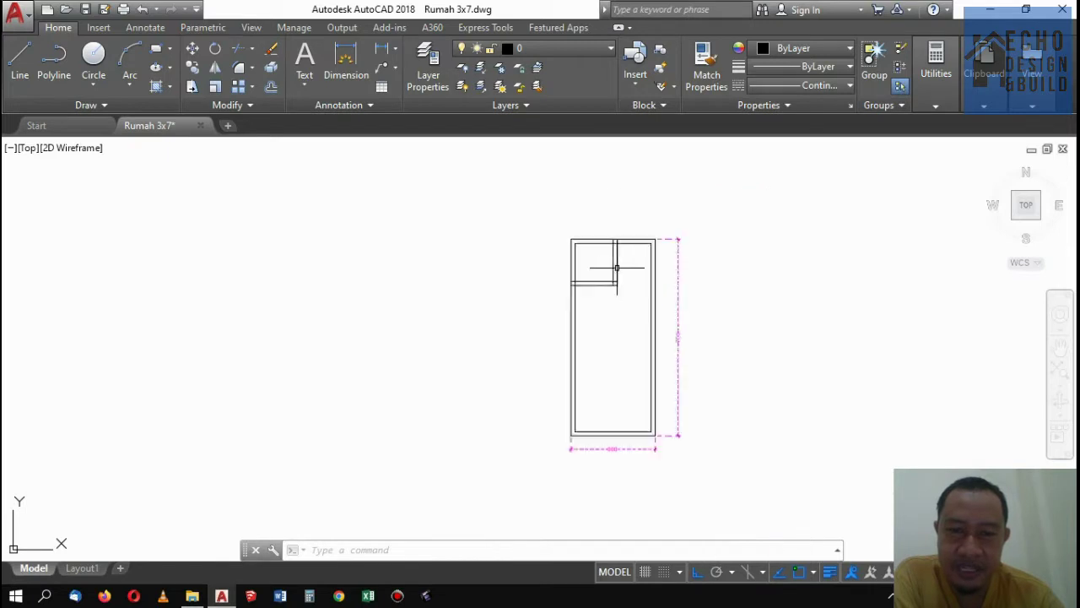
{"action": "scroll", "coordinate": [633, 338], "scroll_direction": "down", "scroll_amount": 2}
{"action": "scroll", "coordinate": [639, 338], "scroll_direction": "up", "scroll_amount": 1}
{"action": "scroll", "coordinate": [582, 221], "scroll_direction": "up", "scroll_amount": 3}
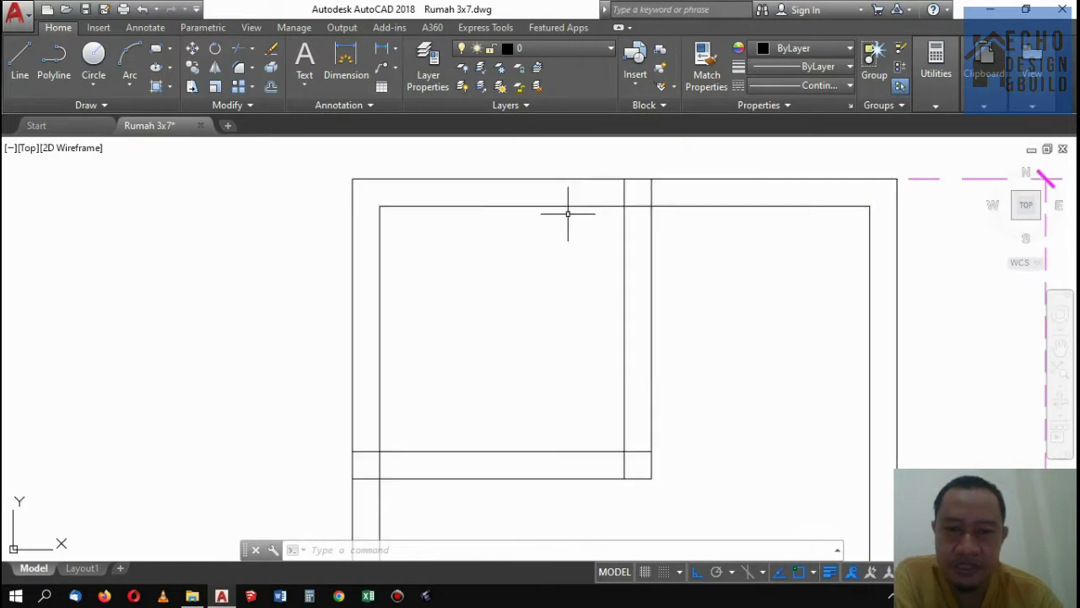
{"action": "scroll", "coordinate": [572, 253], "scroll_direction": "down", "scroll_amount": 2}
{"action": "scroll", "coordinate": [574, 261], "scroll_direction": "up", "scroll_amount": 2}
{"action": "scroll", "coordinate": [599, 237], "scroll_direction": "down", "scroll_amount": 2}
{"action": "scroll", "coordinate": [591, 248], "scroll_direction": "up", "scroll_amount": 2}
{"action": "scroll", "coordinate": [600, 228], "scroll_direction": "down", "scroll_amount": 5}
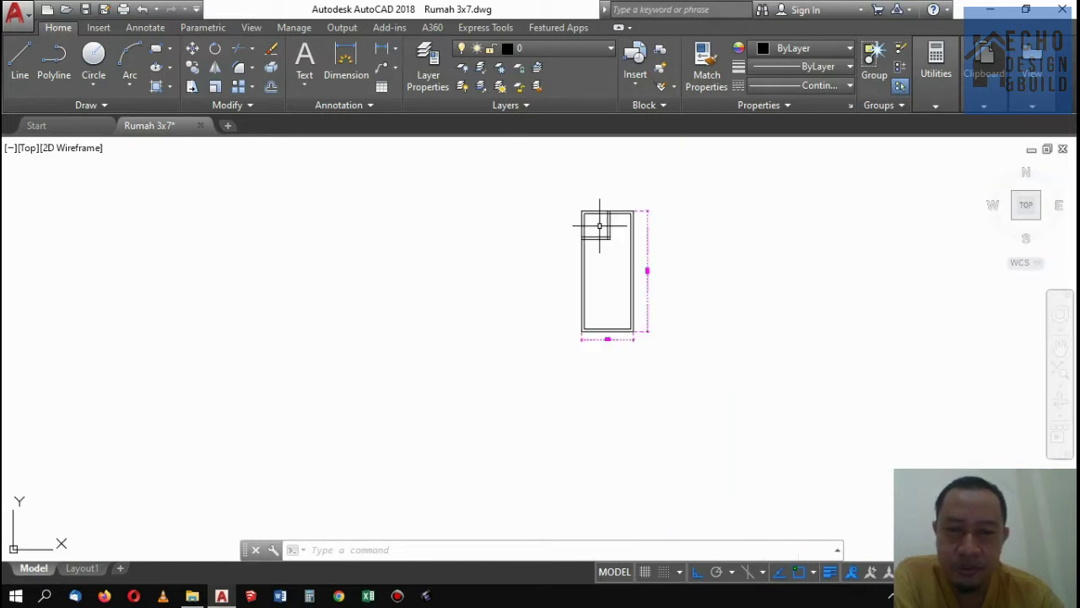
{"action": "scroll", "coordinate": [609, 327], "scroll_direction": "up", "scroll_amount": 5}
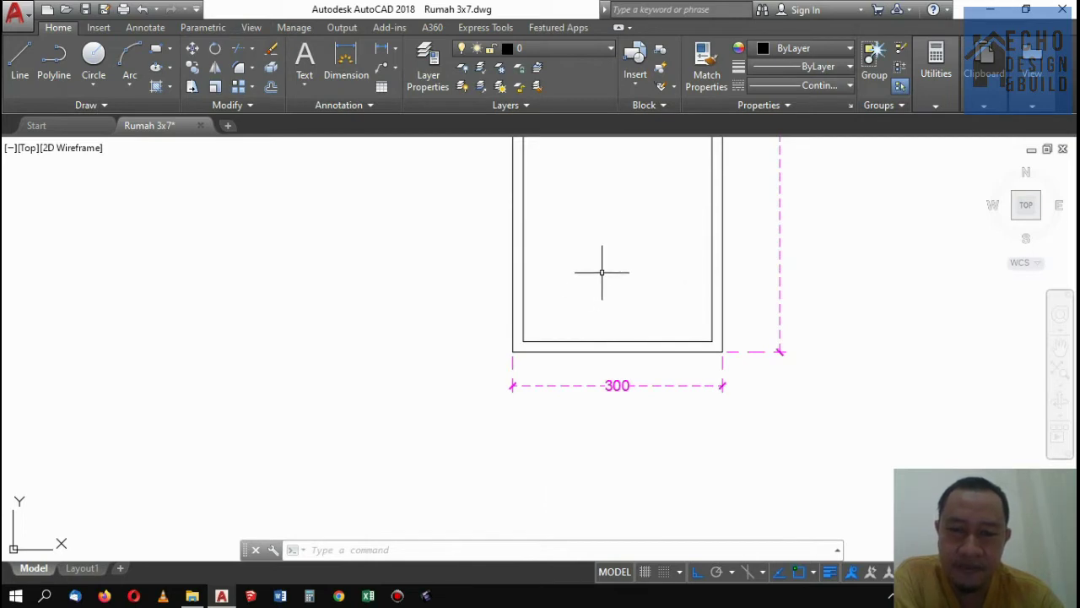
{"action": "scroll", "coordinate": [601, 272], "scroll_direction": "up", "scroll_amount": 2}
{"action": "scroll", "coordinate": [599, 270], "scroll_direction": "down", "scroll_amount": 4}
{"action": "scroll", "coordinate": [583, 302], "scroll_direction": "up", "scroll_amount": 3}
{"action": "scroll", "coordinate": [581, 307], "scroll_direction": "down", "scroll_amount": 5}
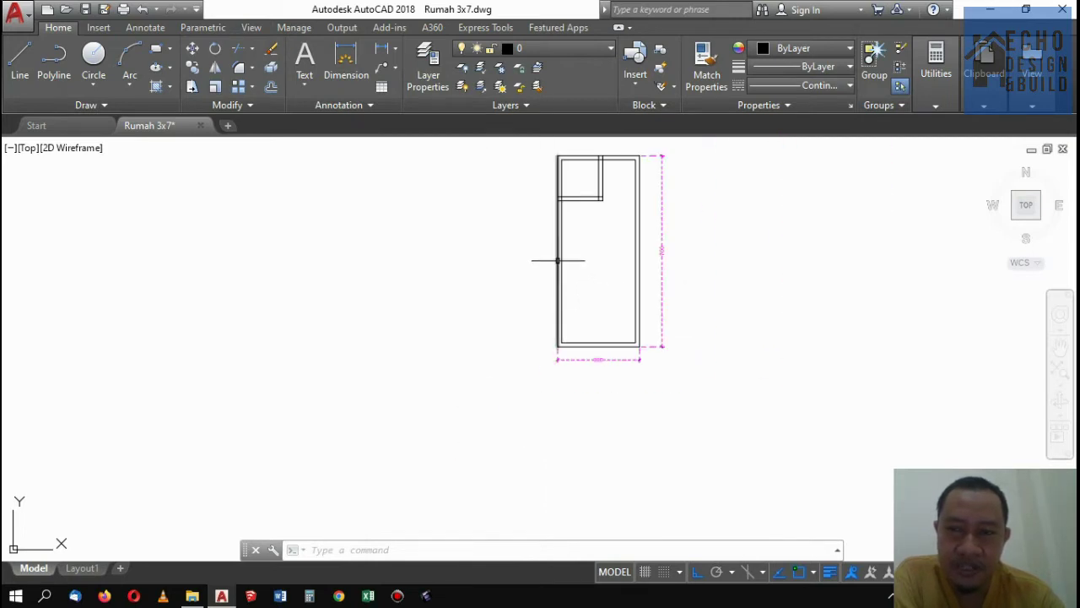
{"action": "scroll", "coordinate": [583, 232], "scroll_direction": "up", "scroll_amount": 2}
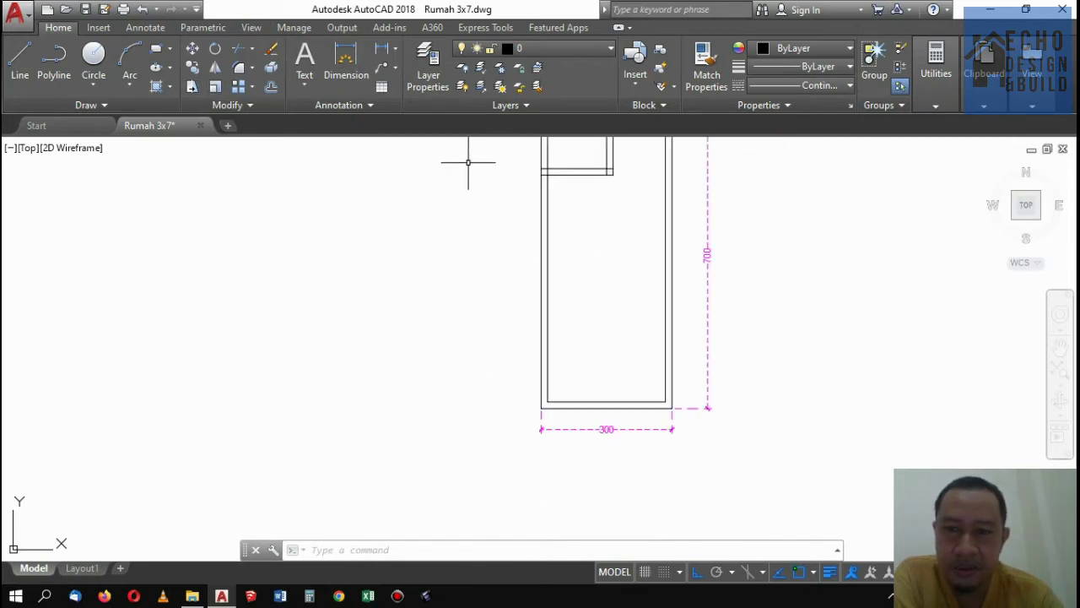
{"action": "scroll", "coordinate": [590, 246], "scroll_direction": "down", "scroll_amount": 4}
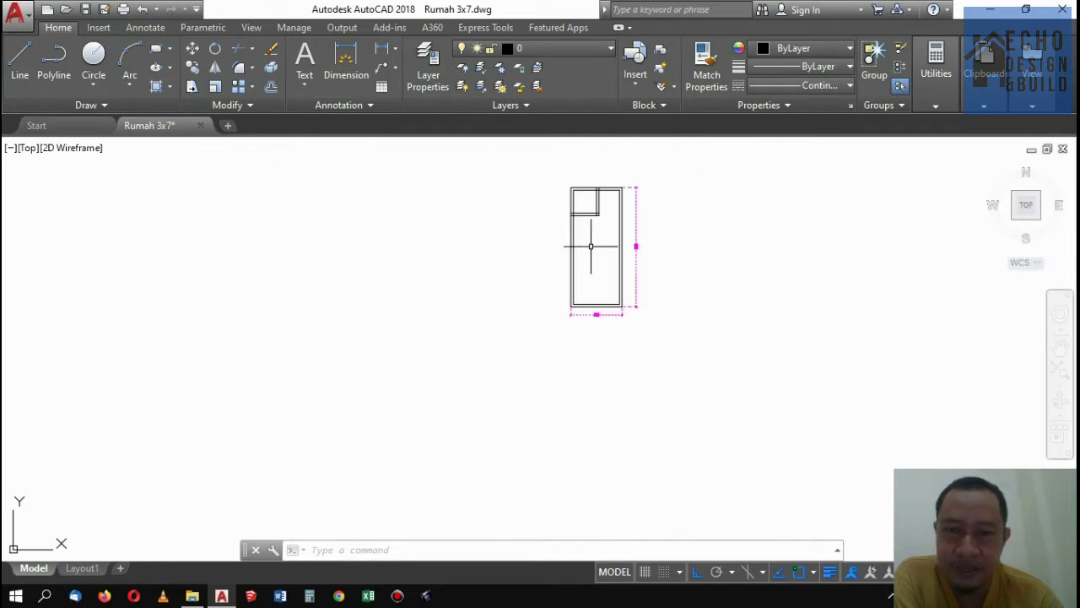
{"action": "scroll", "coordinate": [591, 246], "scroll_direction": "up", "scroll_amount": 4}
{"action": "scroll", "coordinate": [596, 310], "scroll_direction": "down", "scroll_amount": 2}
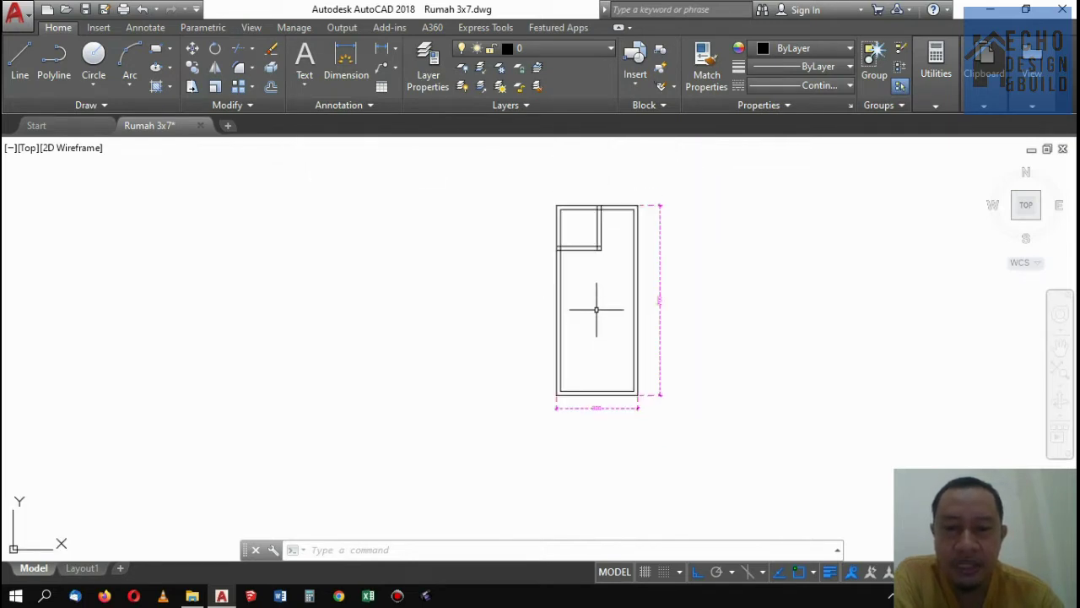
{"action": "scroll", "coordinate": [587, 321], "scroll_direction": "up", "scroll_amount": 2}
{"action": "scroll", "coordinate": [589, 313], "scroll_direction": "down", "scroll_amount": 2}
{"action": "scroll", "coordinate": [606, 186], "scroll_direction": "up", "scroll_amount": 2}
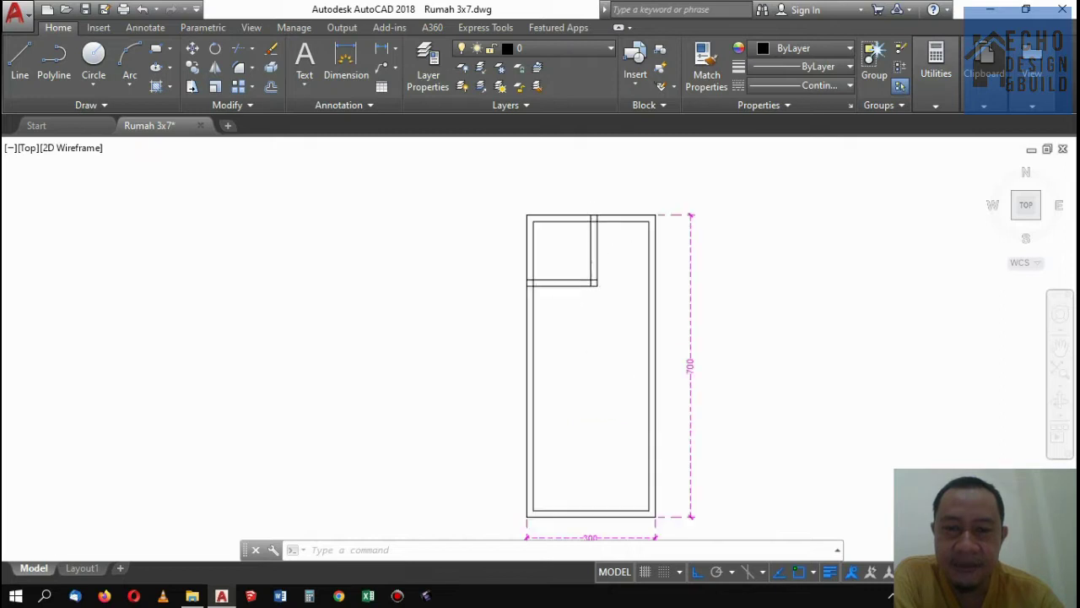
{"action": "scroll", "coordinate": [615, 200], "scroll_direction": "up", "scroll_amount": 2}
{"action": "scroll", "coordinate": [596, 309], "scroll_direction": "down", "scroll_amount": 3}
{"action": "scroll", "coordinate": [610, 296], "scroll_direction": "up", "scroll_amount": 1}
{"action": "scroll", "coordinate": [604, 272], "scroll_direction": "down", "scroll_amount": 2}
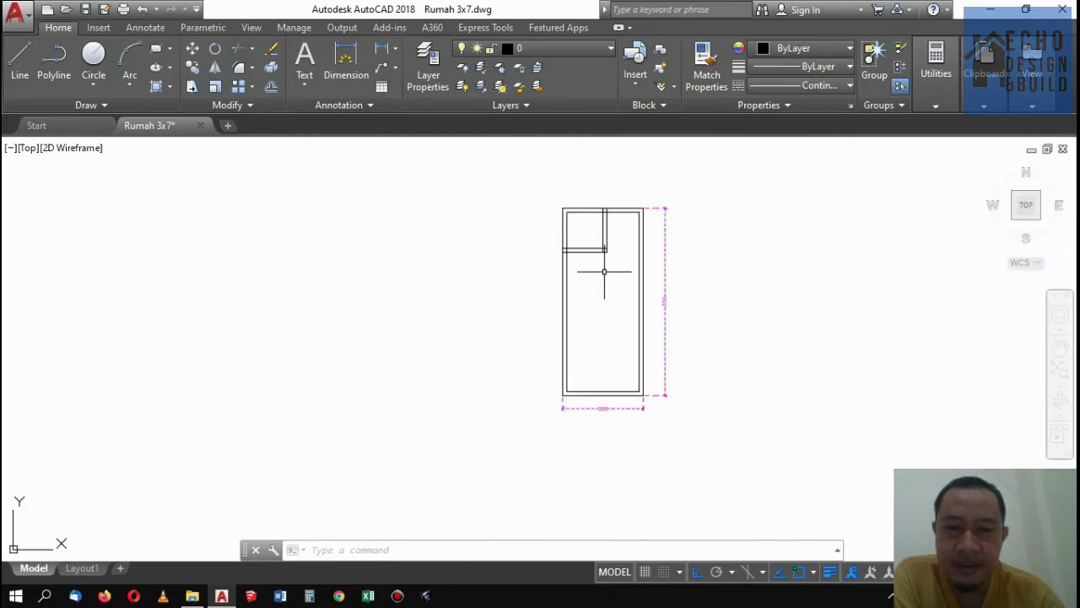
{"action": "scroll", "coordinate": [595, 287], "scroll_direction": "up", "scroll_amount": 2}
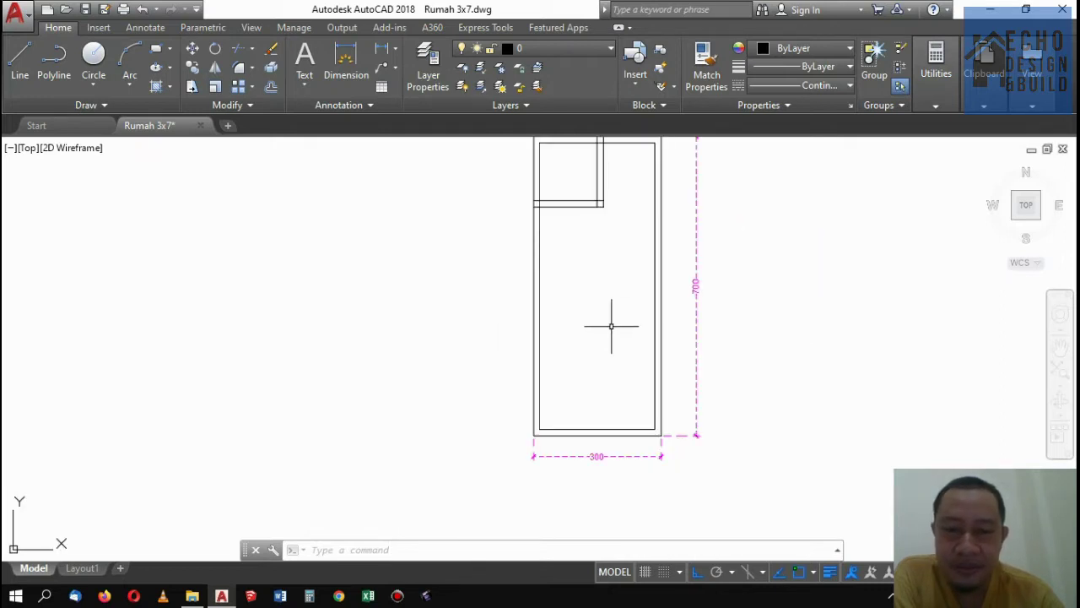
{"action": "scroll", "coordinate": [603, 338], "scroll_direction": "down", "scroll_amount": 2}
{"action": "scroll", "coordinate": [595, 278], "scroll_direction": "up", "scroll_amount": 2}
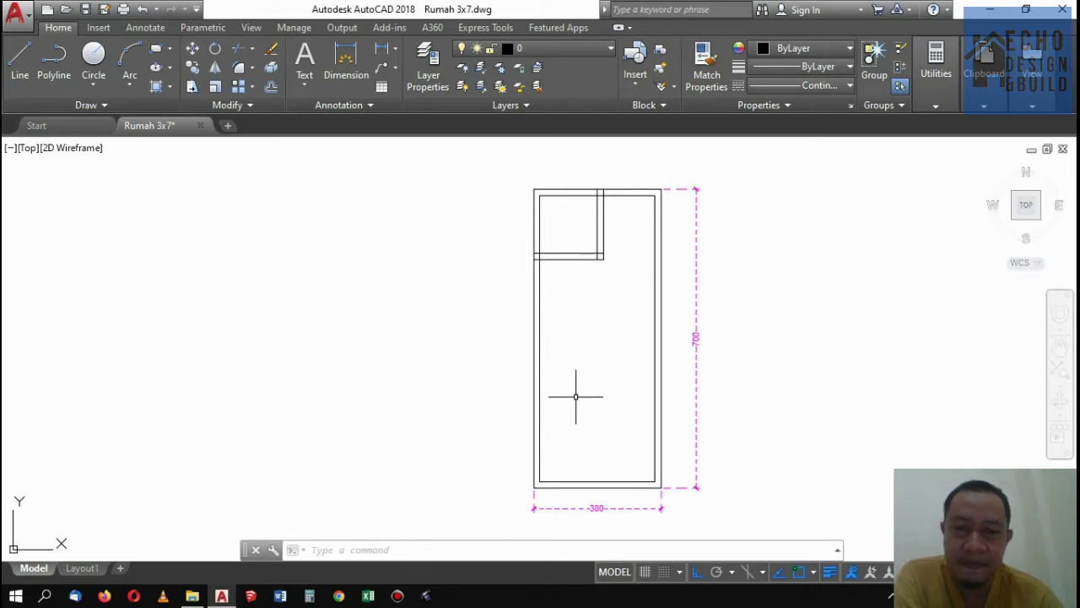
{"action": "scroll", "coordinate": [612, 490], "scroll_direction": "up", "scroll_amount": 3}
{"action": "scroll", "coordinate": [565, 462], "scroll_direction": "down", "scroll_amount": 3}
{"action": "scroll", "coordinate": [556, 454], "scroll_direction": "up", "scroll_amount": 3}
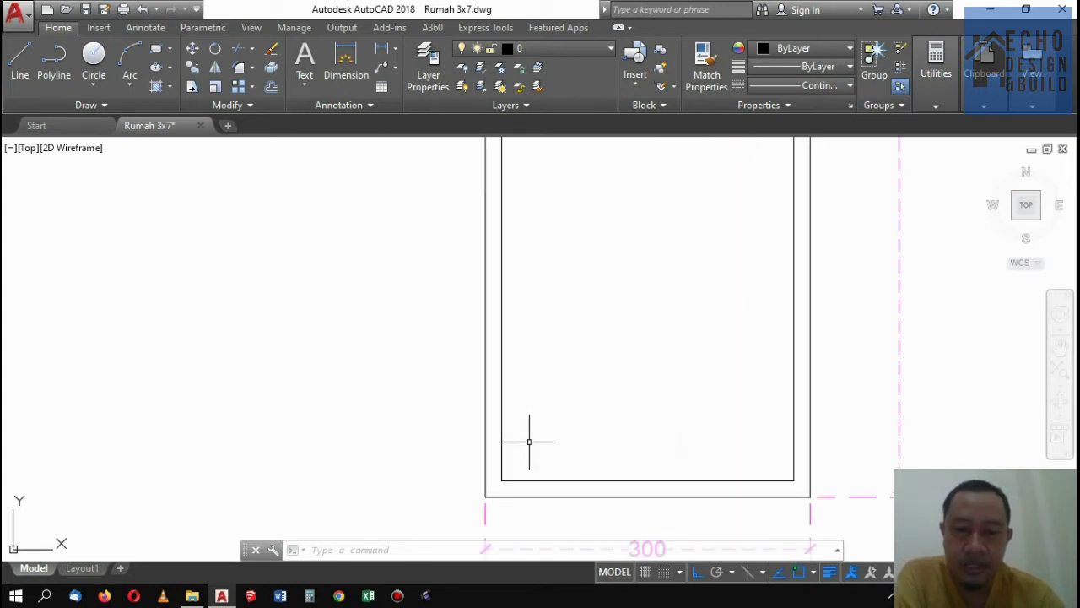
{"action": "scroll", "coordinate": [609, 403], "scroll_direction": "down", "scroll_amount": 2}
{"action": "scroll", "coordinate": [574, 451], "scroll_direction": "up", "scroll_amount": 2}
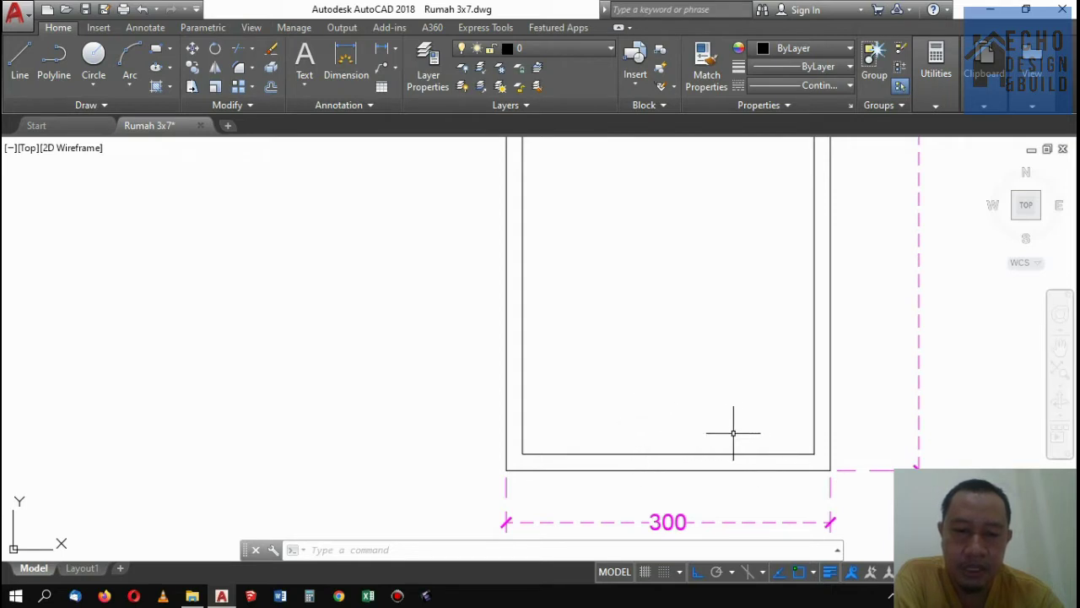
{"action": "scroll", "coordinate": [742, 436], "scroll_direction": "down", "scroll_amount": 3}
{"action": "scroll", "coordinate": [683, 287], "scroll_direction": "up", "scroll_amount": 3}
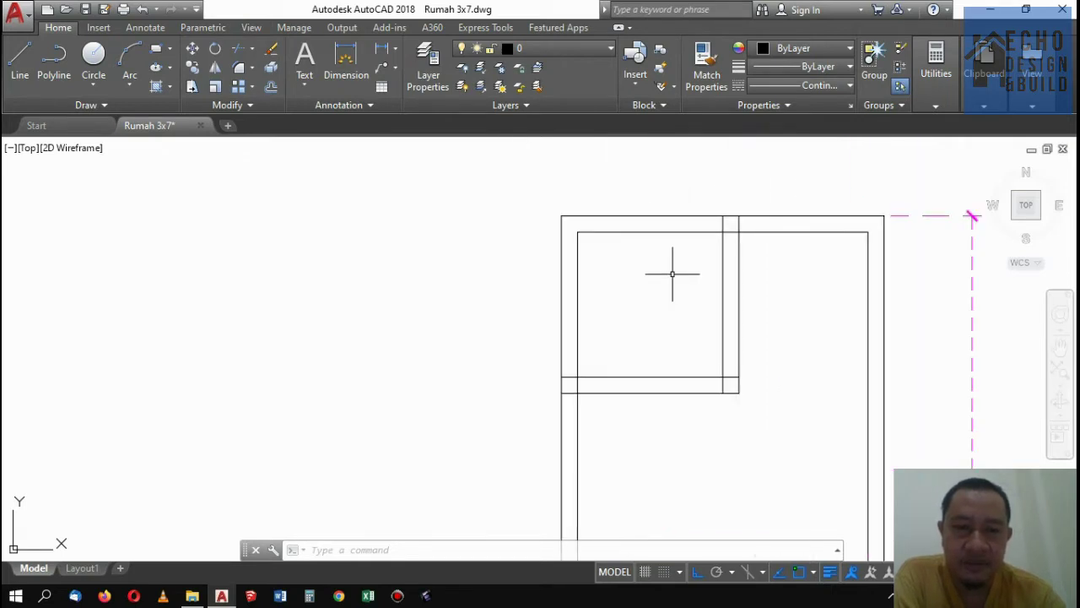
{"action": "scroll", "coordinate": [752, 278], "scroll_direction": "down", "scroll_amount": 1}
{"action": "scroll", "coordinate": [748, 248], "scroll_direction": "down", "scroll_amount": 4}
{"action": "scroll", "coordinate": [762, 309], "scroll_direction": "up", "scroll_amount": 3}
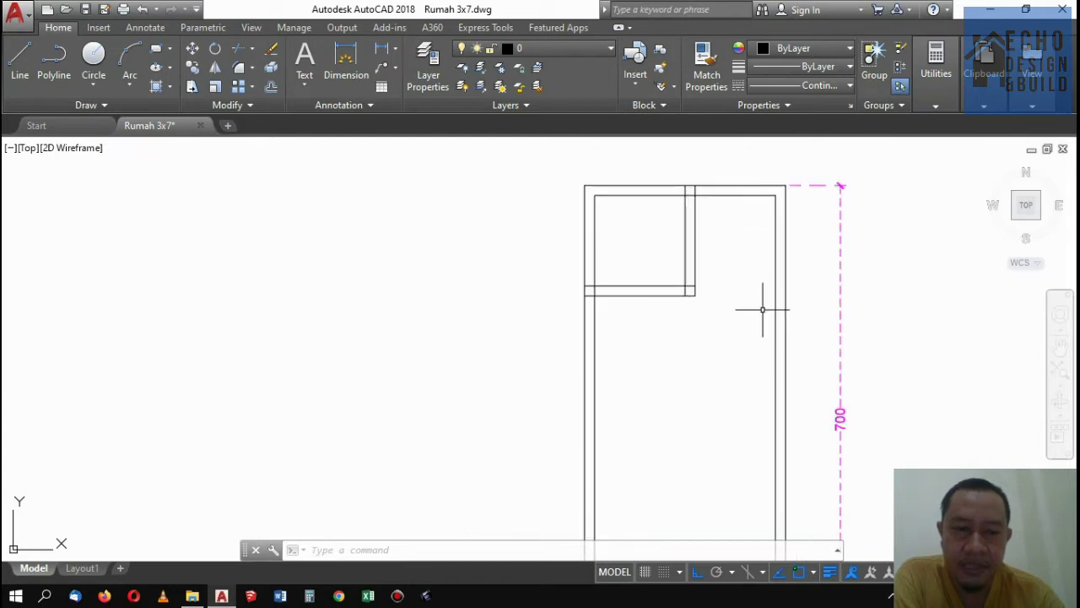
{"action": "scroll", "coordinate": [725, 292], "scroll_direction": "down", "scroll_amount": 1}
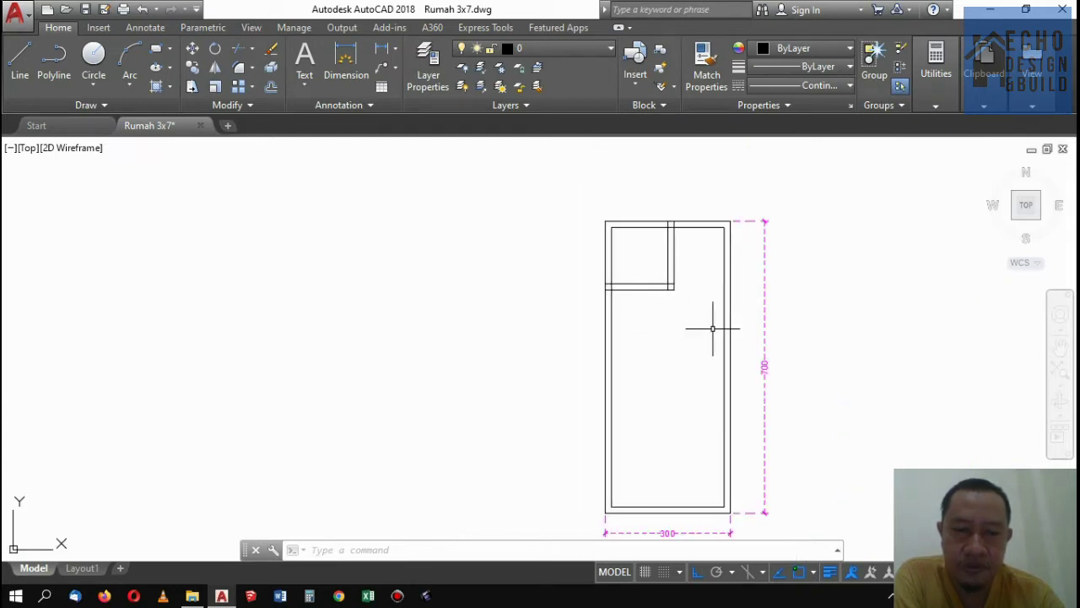
{"action": "scroll", "coordinate": [692, 363], "scroll_direction": "down", "scroll_amount": 1}
{"action": "scroll", "coordinate": [666, 426], "scroll_direction": "up", "scroll_amount": 1}
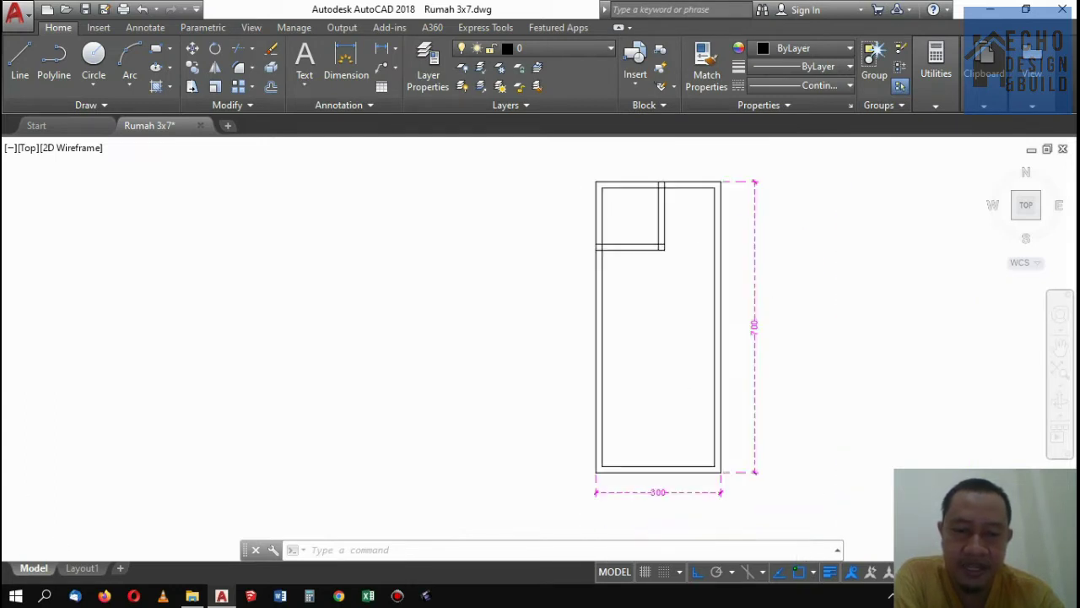
{"action": "scroll", "coordinate": [648, 438], "scroll_direction": "up", "scroll_amount": 3}
{"action": "scroll", "coordinate": [666, 402], "scroll_direction": "down", "scroll_amount": 2}
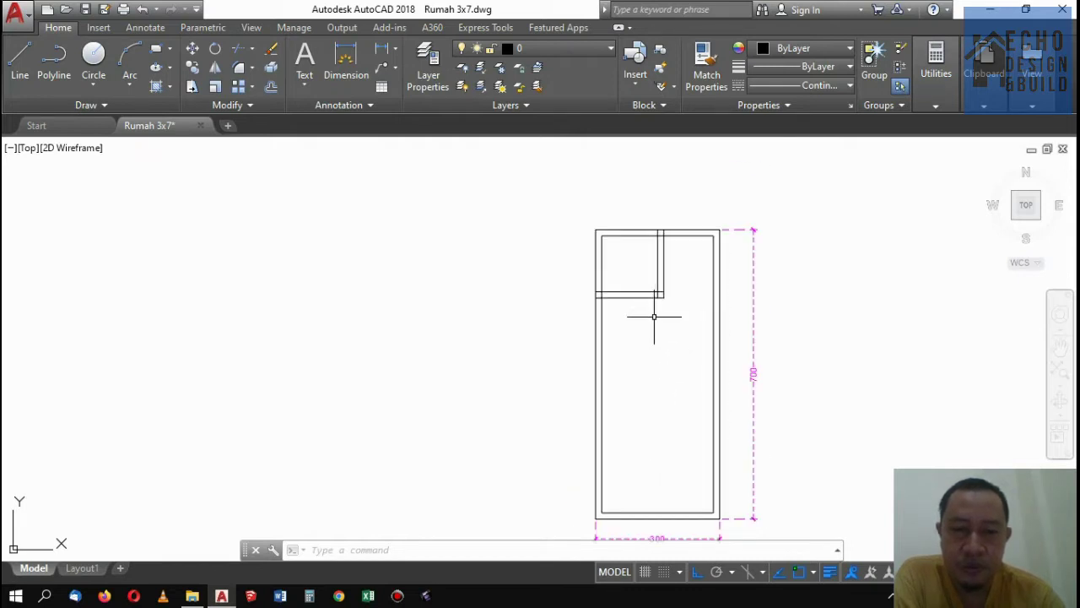
{"action": "scroll", "coordinate": [654, 316], "scroll_direction": "up", "scroll_amount": 2}
{"action": "scroll", "coordinate": [651, 333], "scroll_direction": "down", "scroll_amount": 3}
{"action": "scroll", "coordinate": [653, 314], "scroll_direction": "up", "scroll_amount": 3}
{"action": "scroll", "coordinate": [667, 278], "scroll_direction": "down", "scroll_amount": 4}
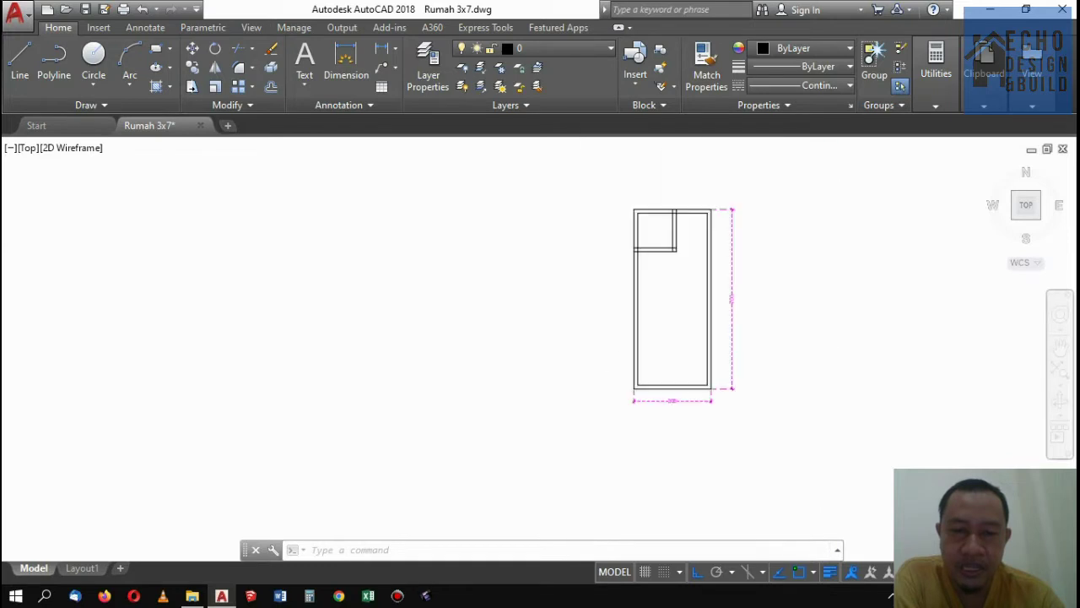
{"action": "scroll", "coordinate": [666, 338], "scroll_direction": "up", "scroll_amount": 5}
{"action": "scroll", "coordinate": [658, 362], "scroll_direction": "down", "scroll_amount": 3}
{"action": "scroll", "coordinate": [675, 338], "scroll_direction": "up", "scroll_amount": 3}
{"action": "scroll", "coordinate": [684, 312], "scroll_direction": "down", "scroll_amount": 4}
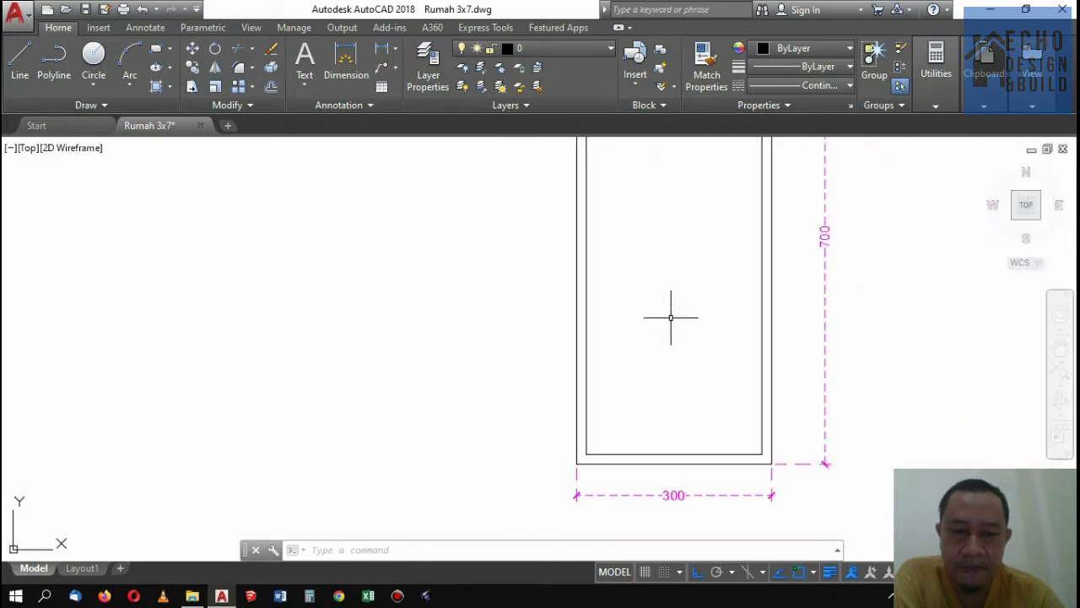
{"action": "scroll", "coordinate": [671, 317], "scroll_direction": "up", "scroll_amount": 2}
{"action": "scroll", "coordinate": [665, 321], "scroll_direction": "down", "scroll_amount": 2}
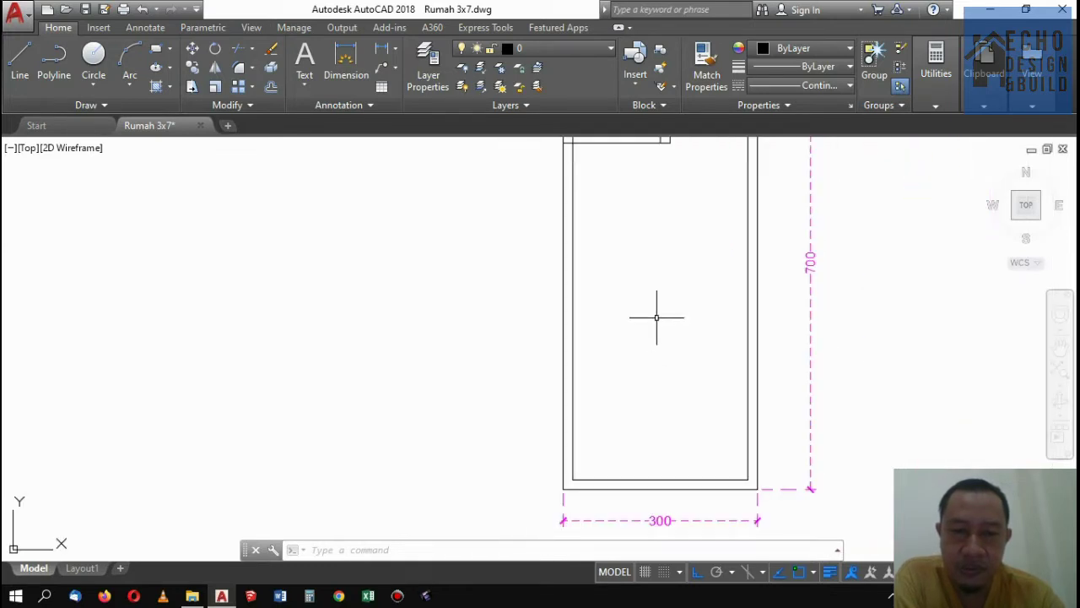
{"action": "scroll", "coordinate": [662, 291], "scroll_direction": "down", "scroll_amount": 5}
{"action": "scroll", "coordinate": [651, 282], "scroll_direction": "up", "scroll_amount": 5}
{"action": "scroll", "coordinate": [650, 285], "scroll_direction": "down", "scroll_amount": 5}
{"action": "scroll", "coordinate": [646, 321], "scroll_direction": "up", "scroll_amount": 4}
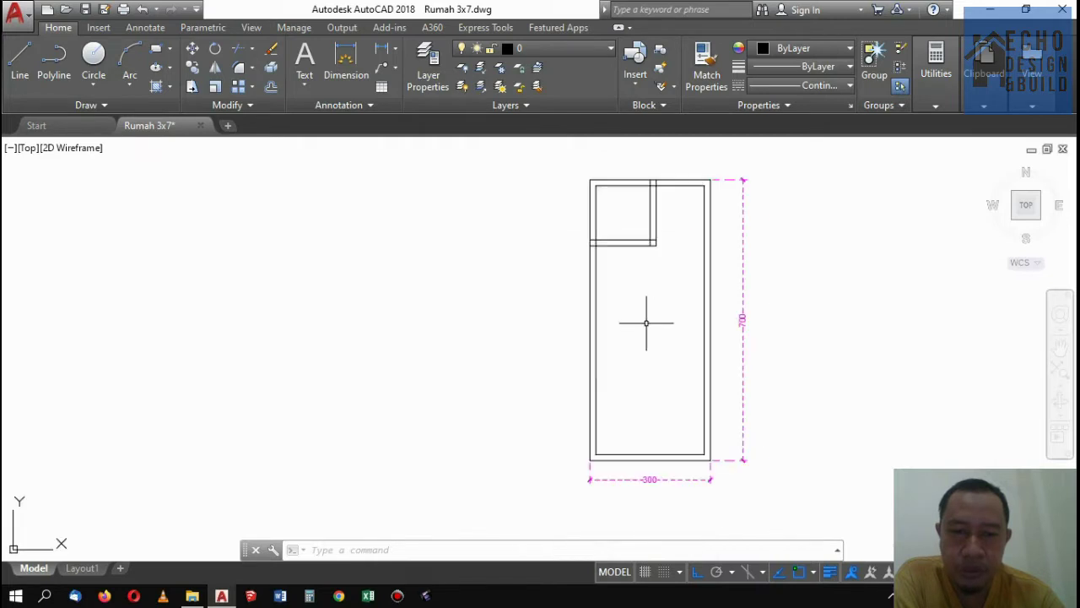
{"action": "scroll", "coordinate": [646, 322], "scroll_direction": "down", "scroll_amount": 4}
{"action": "scroll", "coordinate": [651, 290], "scroll_direction": "up", "scroll_amount": 4}
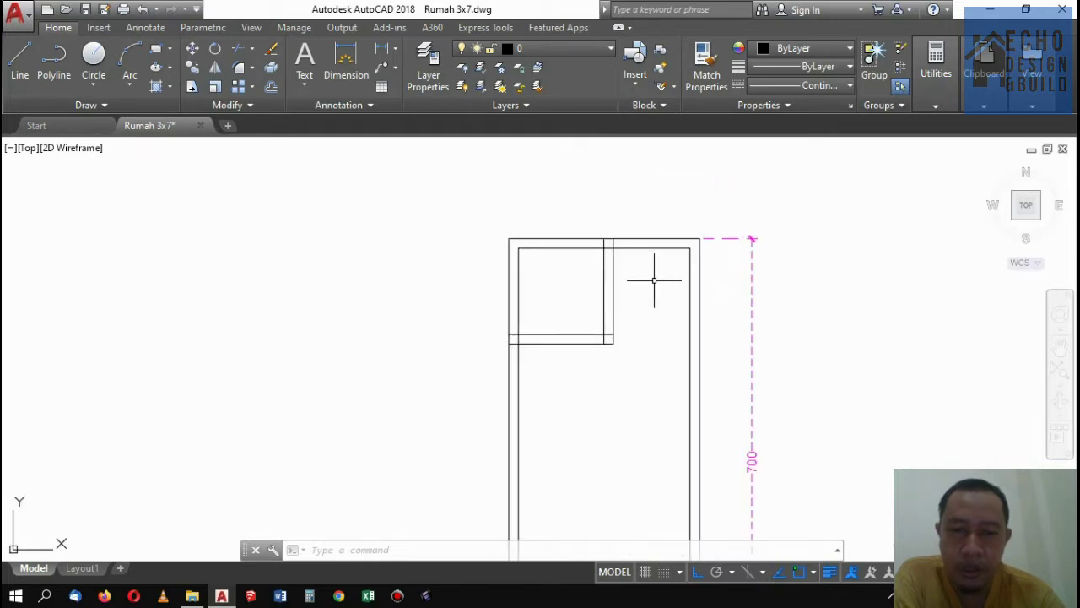
{"action": "scroll", "coordinate": [642, 321], "scroll_direction": "down", "scroll_amount": 7}
{"action": "scroll", "coordinate": [639, 333], "scroll_direction": "up", "scroll_amount": 5}
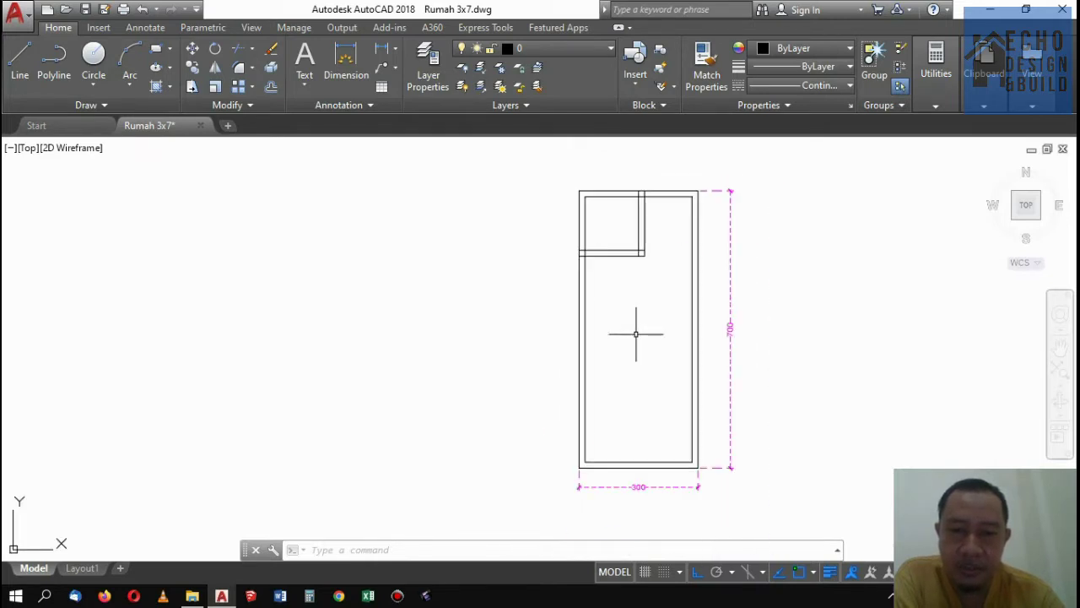
{"action": "scroll", "coordinate": [646, 332], "scroll_direction": "down", "scroll_amount": 4}
{"action": "scroll", "coordinate": [645, 332], "scroll_direction": "up", "scroll_amount": 4}
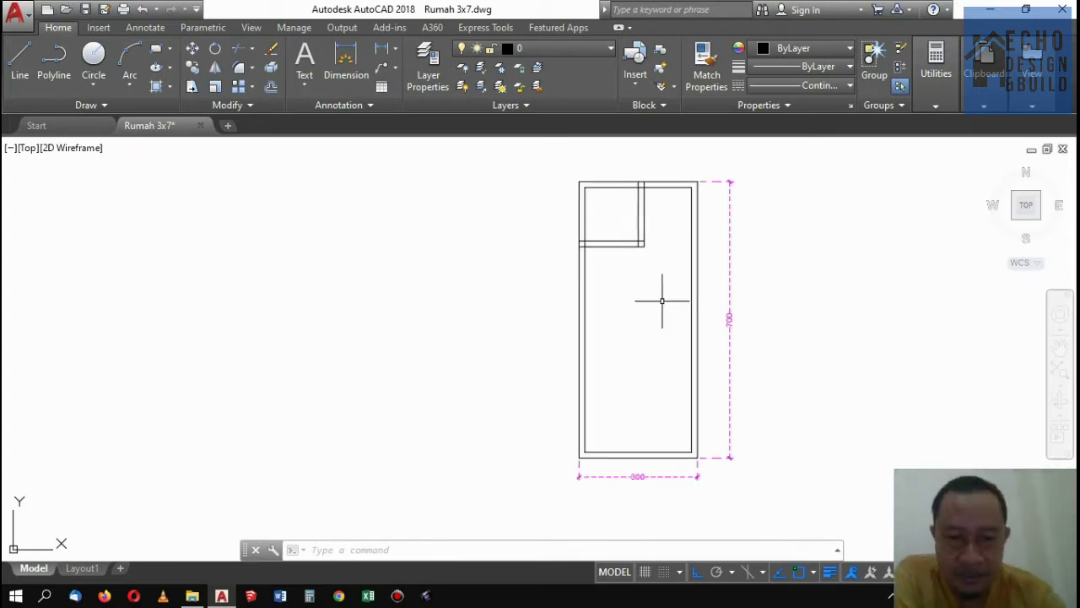
{"action": "scroll", "coordinate": [638, 314], "scroll_direction": "down", "scroll_amount": 4}
{"action": "scroll", "coordinate": [647, 256], "scroll_direction": "up", "scroll_amount": 5}
{"action": "scroll", "coordinate": [647, 242], "scroll_direction": "down", "scroll_amount": 2}
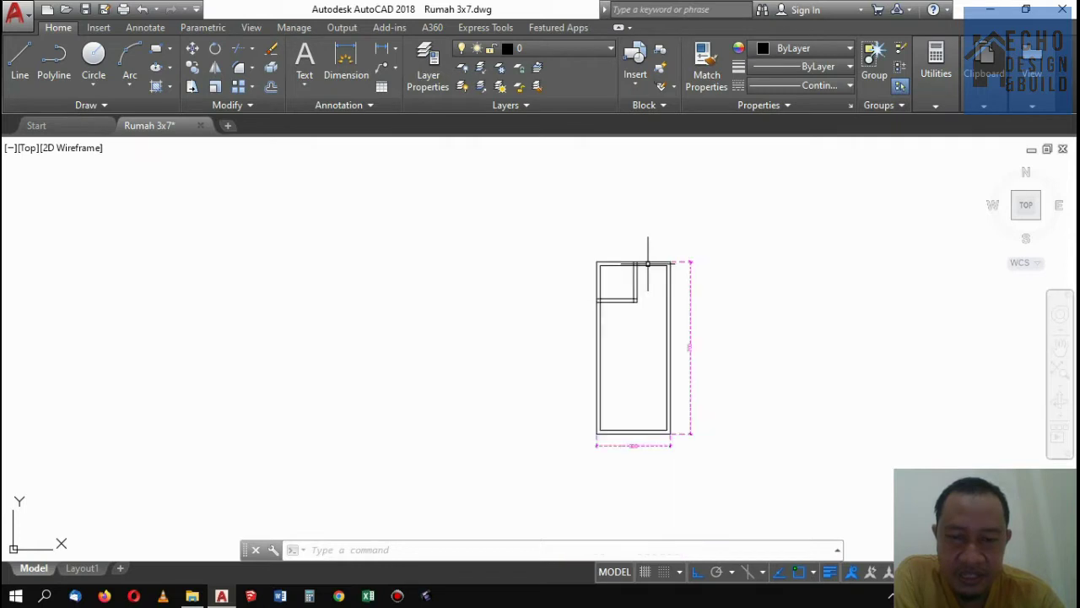
{"action": "scroll", "coordinate": [632, 275], "scroll_direction": "up", "scroll_amount": 1}
{"action": "scroll", "coordinate": [632, 276], "scroll_direction": "down", "scroll_amount": 4}
{"action": "scroll", "coordinate": [634, 287], "scroll_direction": "up", "scroll_amount": 2}
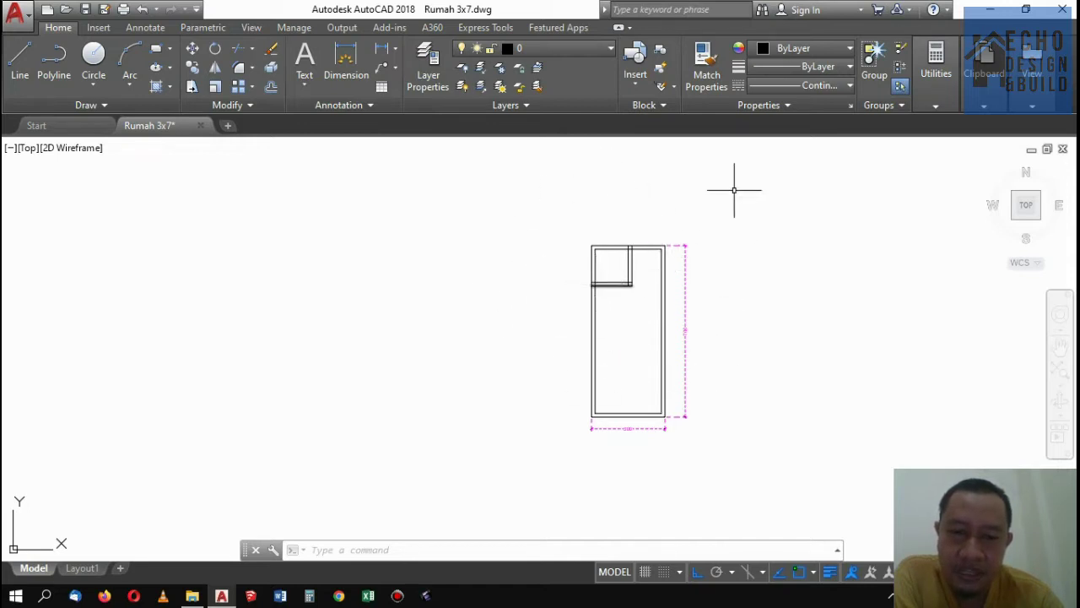
{"action": "scroll", "coordinate": [654, 252], "scroll_direction": "up", "scroll_amount": 2}
{"action": "scroll", "coordinate": [665, 285], "scroll_direction": "down", "scroll_amount": 4}
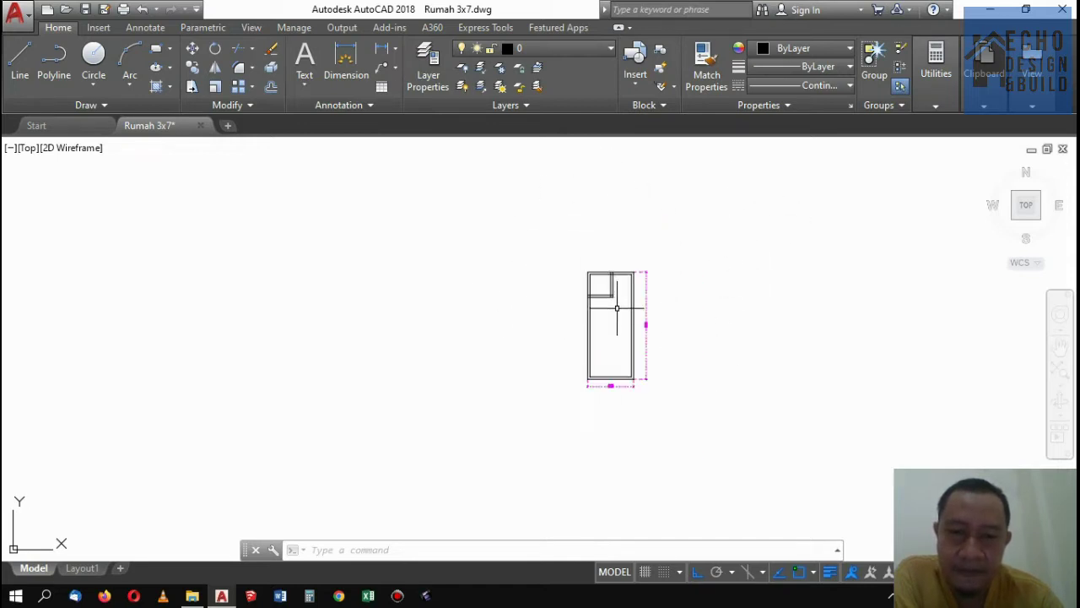
{"action": "scroll", "coordinate": [608, 355], "scroll_direction": "up", "scroll_amount": 4}
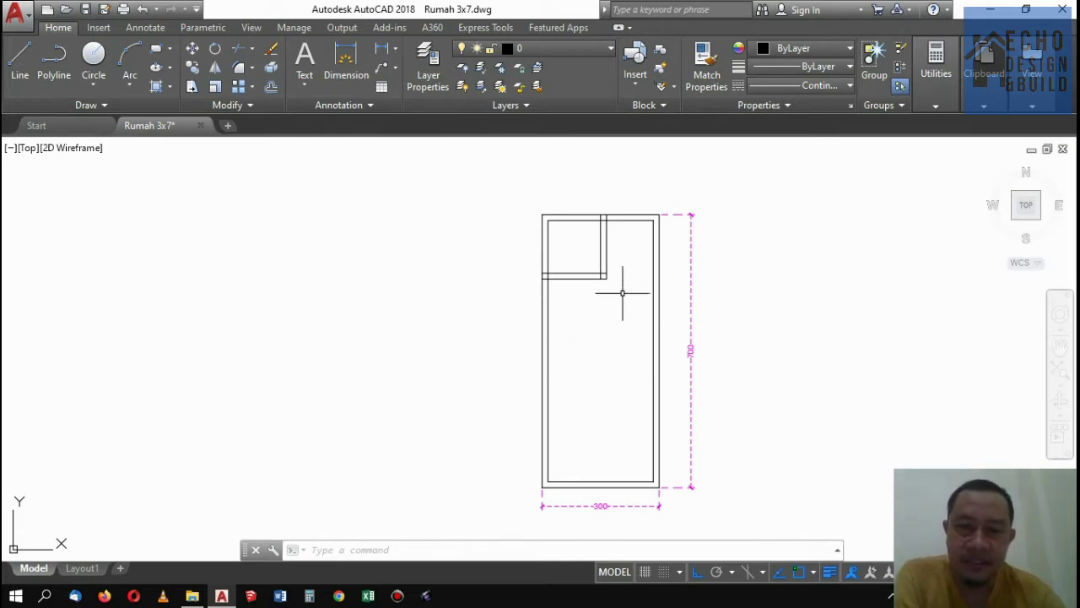
{"action": "scroll", "coordinate": [622, 293], "scroll_direction": "down", "scroll_amount": 2}
{"action": "scroll", "coordinate": [626, 301], "scroll_direction": "up", "scroll_amount": 2}
{"action": "scroll", "coordinate": [624, 267], "scroll_direction": "down", "scroll_amount": 2}
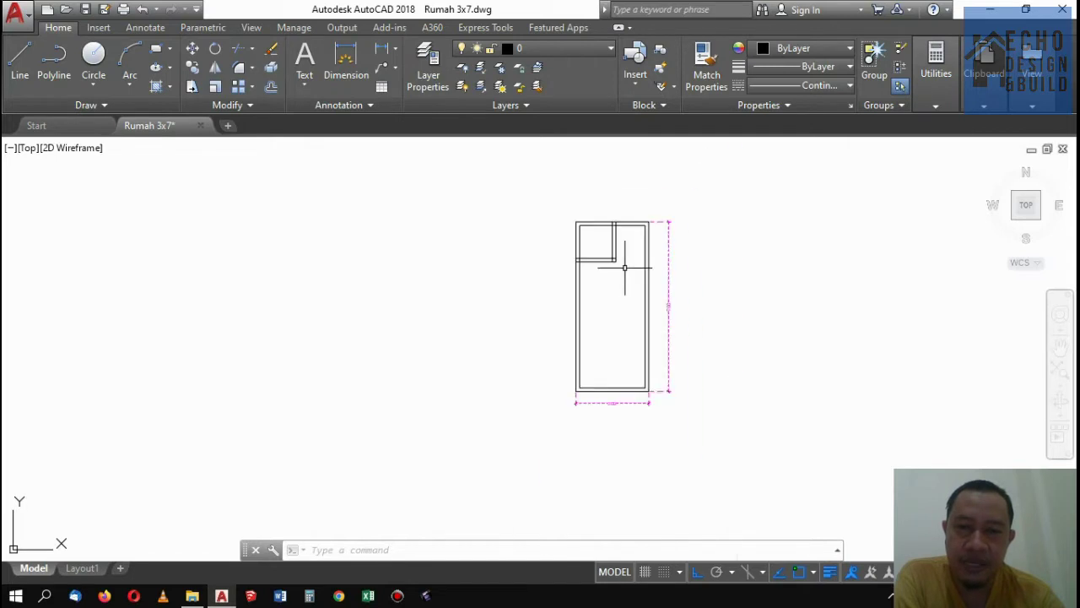
{"action": "scroll", "coordinate": [590, 336], "scroll_direction": "up", "scroll_amount": 3}
{"action": "scroll", "coordinate": [590, 379], "scroll_direction": "down", "scroll_amount": 3}
{"action": "scroll", "coordinate": [595, 366], "scroll_direction": "up", "scroll_amount": 2}
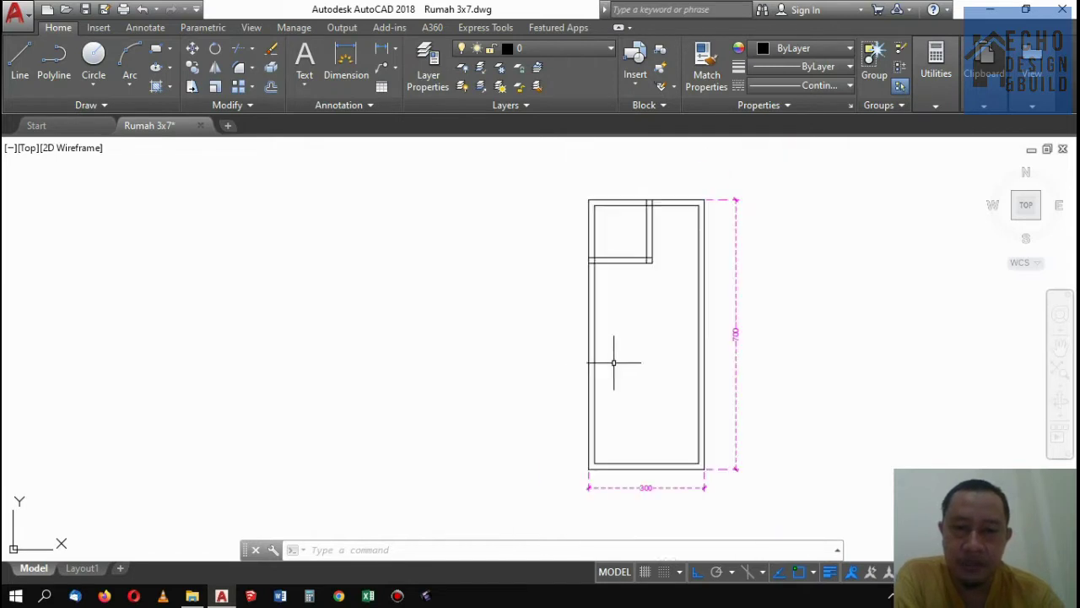
{"action": "scroll", "coordinate": [641, 301], "scroll_direction": "up", "scroll_amount": 3}
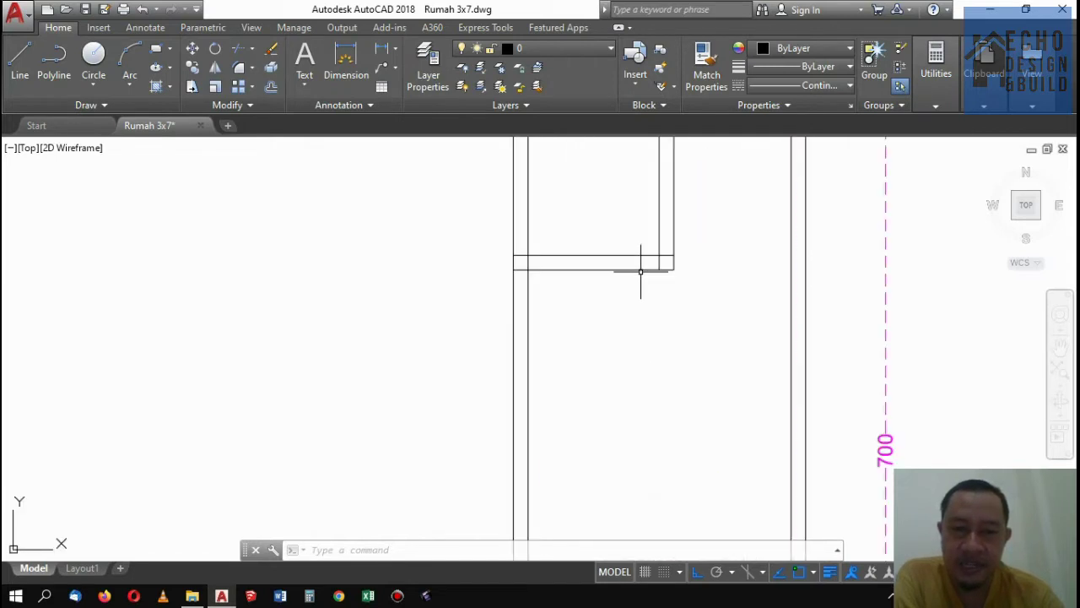
{"action": "scroll", "coordinate": [639, 272], "scroll_direction": "down", "scroll_amount": 3}
{"action": "scroll", "coordinate": [659, 235], "scroll_direction": "up", "scroll_amount": 3}
{"action": "scroll", "coordinate": [654, 229], "scroll_direction": "down", "scroll_amount": 3}
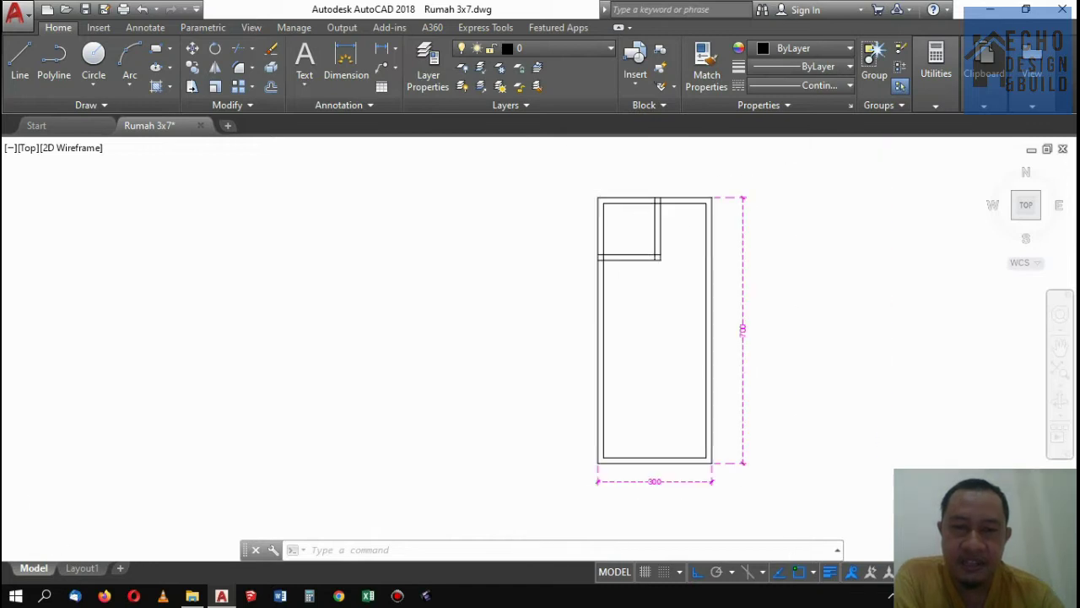
{"action": "scroll", "coordinate": [622, 197], "scroll_direction": "down", "scroll_amount": 1}
{"action": "scroll", "coordinate": [654, 287], "scroll_direction": "up", "scroll_amount": 2}
{"action": "scroll", "coordinate": [643, 304], "scroll_direction": "up", "scroll_amount": 2}
{"action": "scroll", "coordinate": [629, 253], "scroll_direction": "down", "scroll_amount": 2}
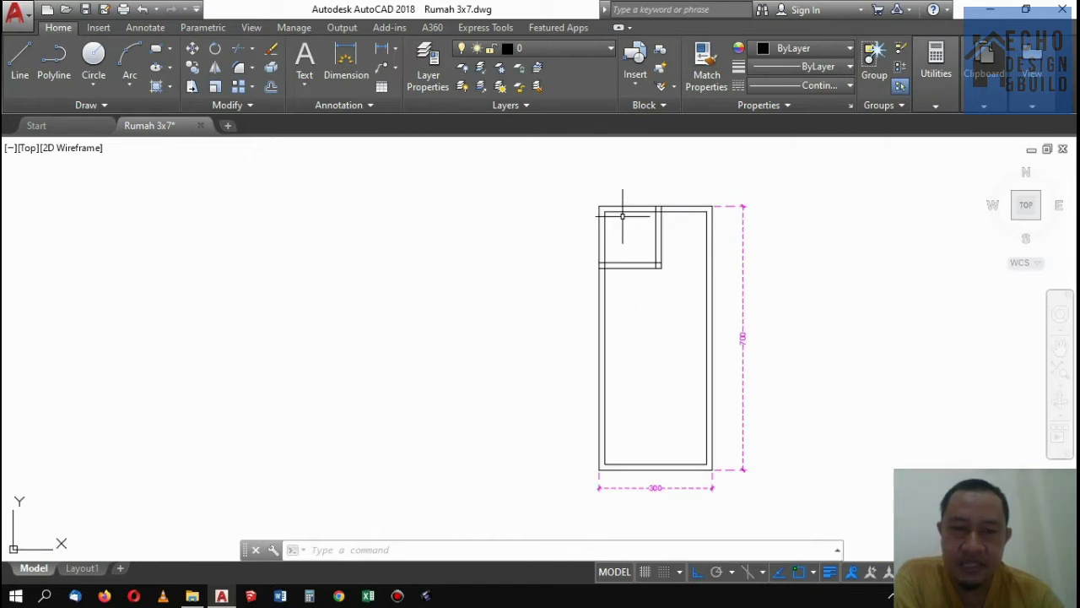
{"action": "scroll", "coordinate": [647, 235], "scroll_direction": "up", "scroll_amount": 2}
{"action": "scroll", "coordinate": [650, 237], "scroll_direction": "down", "scroll_amount": 2}
{"action": "scroll", "coordinate": [607, 187], "scroll_direction": "up", "scroll_amount": 2}
{"action": "scroll", "coordinate": [610, 197], "scroll_direction": "down", "scroll_amount": 3}
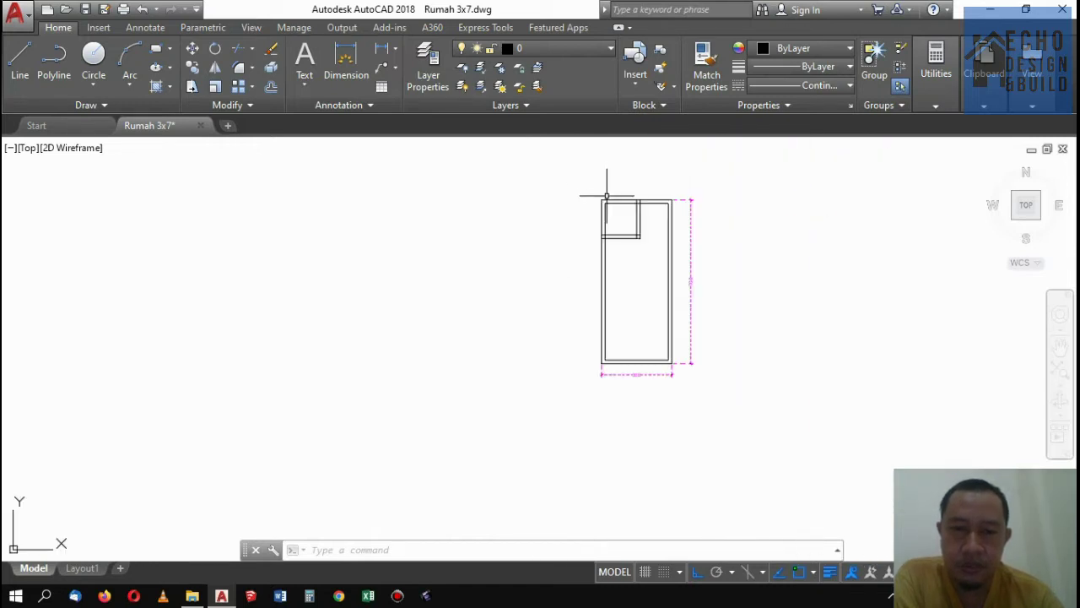
{"action": "scroll", "coordinate": [604, 195], "scroll_direction": "up", "scroll_amount": 3}
{"action": "scroll", "coordinate": [624, 236], "scroll_direction": "down", "scroll_amount": 3}
{"action": "scroll", "coordinate": [634, 337], "scroll_direction": "up", "scroll_amount": 1}
{"action": "scroll", "coordinate": [622, 345], "scroll_direction": "up", "scroll_amount": 3}
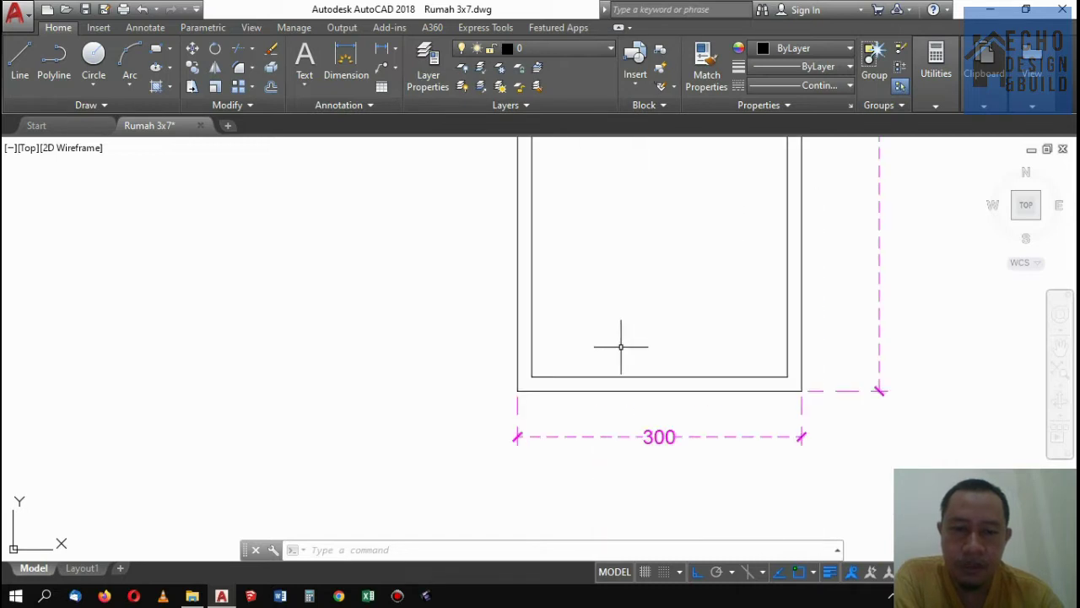
{"action": "scroll", "coordinate": [524, 386], "scroll_direction": "up", "scroll_amount": 2}
{"action": "scroll", "coordinate": [616, 244], "scroll_direction": "down", "scroll_amount": 2}
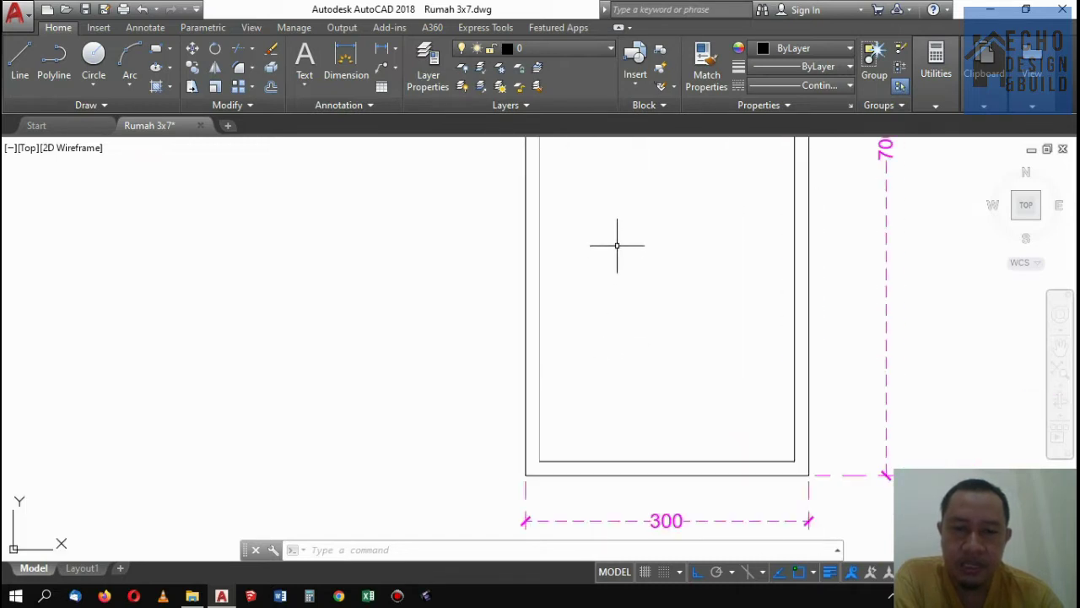
{"action": "scroll", "coordinate": [621, 285], "scroll_direction": "down", "scroll_amount": 5}
{"action": "scroll", "coordinate": [629, 287], "scroll_direction": "up", "scroll_amount": 3}
{"action": "scroll", "coordinate": [629, 287], "scroll_direction": "down", "scroll_amount": 4}
{"action": "scroll", "coordinate": [627, 350], "scroll_direction": "up", "scroll_amount": 2}
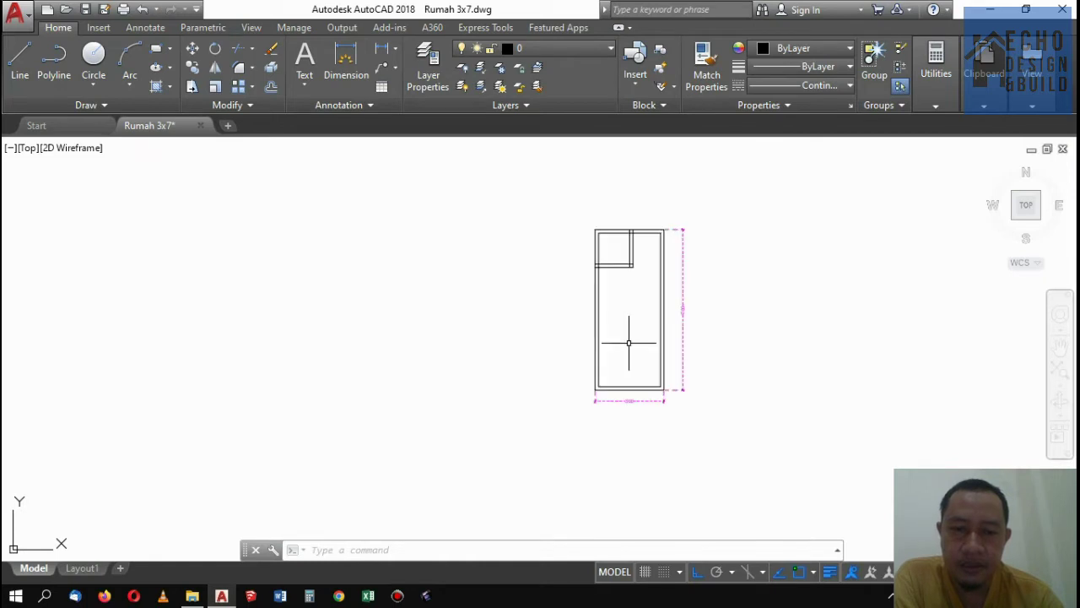
{"action": "scroll", "coordinate": [615, 345], "scroll_direction": "up", "scroll_amount": 2}
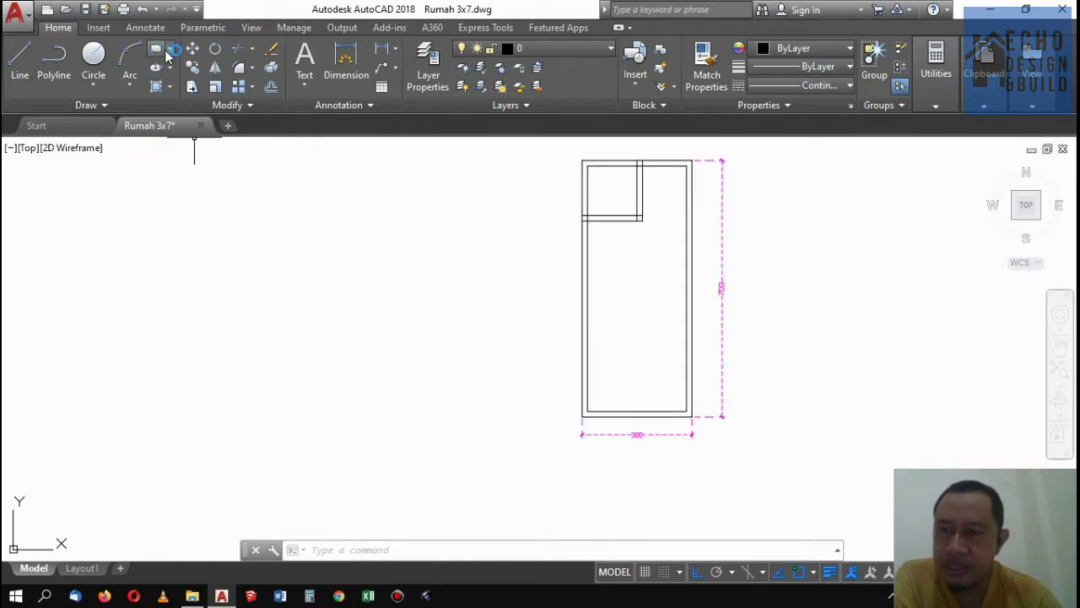
{"action": "left_click", "coordinate": [166, 54]}
{"action": "left_click", "coordinate": [171, 49]}
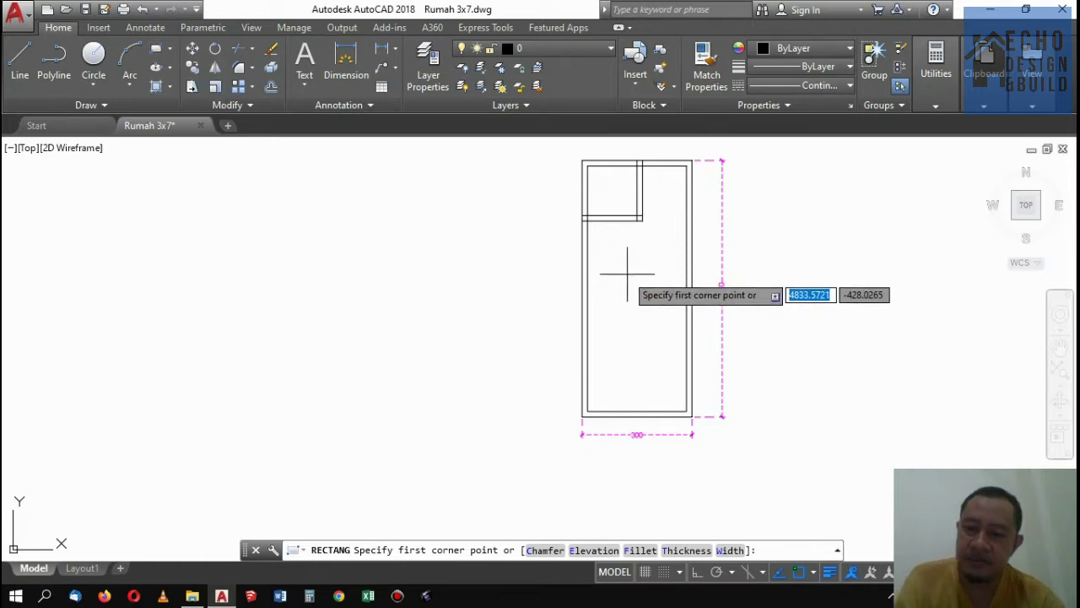
- Start a rectangle with a first corner inside the house, then cancel it with nothing drawn
{"action": "key", "text": "Escape"}
{"action": "type", "text": "c"}
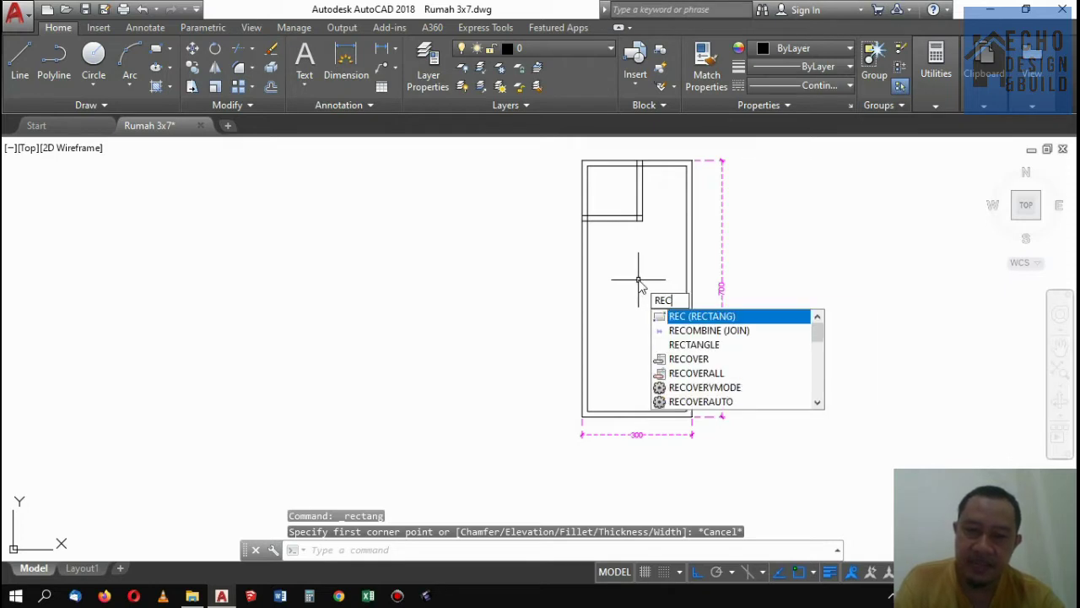
{"action": "key", "text": "Return"}
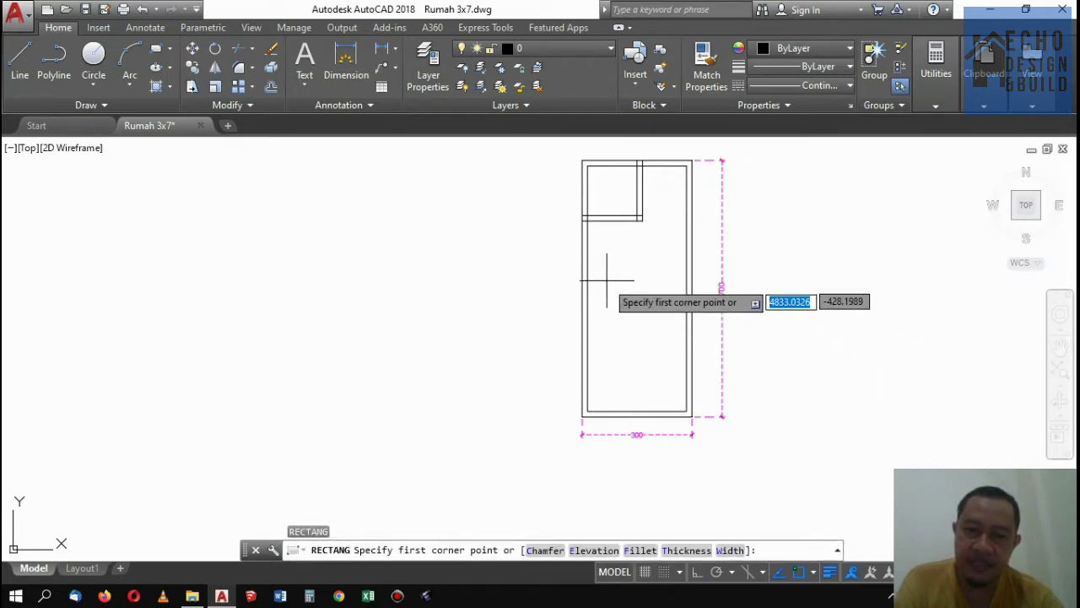
{"action": "scroll", "coordinate": [624, 284], "scroll_direction": "up", "scroll_amount": 4}
{"action": "left_click", "coordinate": [625, 294]}
{"action": "scroll", "coordinate": [638, 233], "scroll_direction": "up", "scroll_amount": 1}
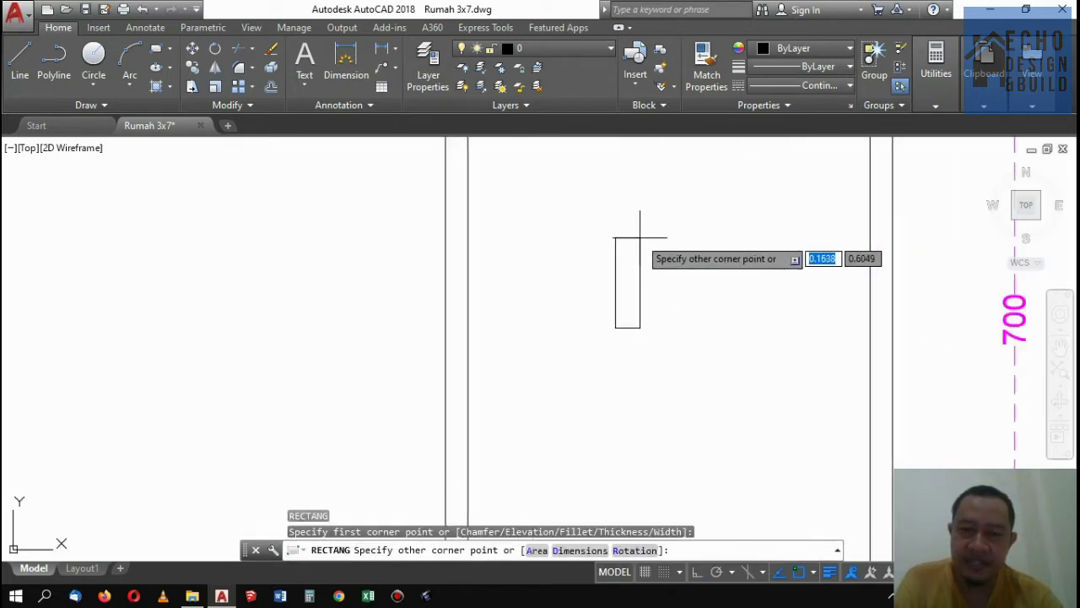
{"action": "scroll", "coordinate": [639, 233], "scroll_direction": "up", "scroll_amount": 1}
{"action": "scroll", "coordinate": [648, 254], "scroll_direction": "down", "scroll_amount": 1}
{"action": "scroll", "coordinate": [647, 254], "scroll_direction": "up", "scroll_amount": 4}
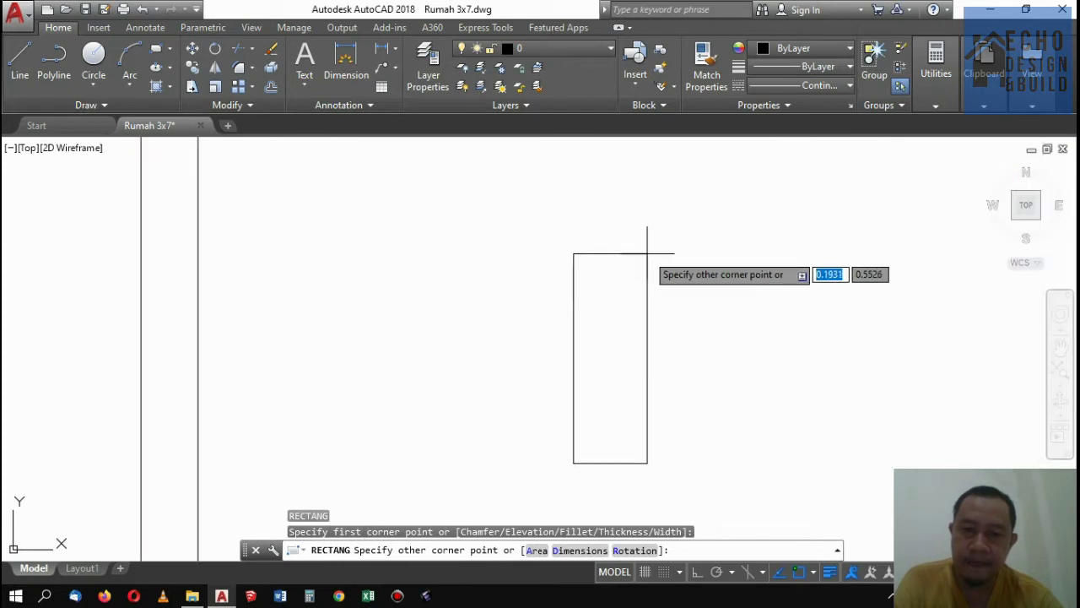
{"action": "scroll", "coordinate": [647, 253], "scroll_direction": "down", "scroll_amount": 2}
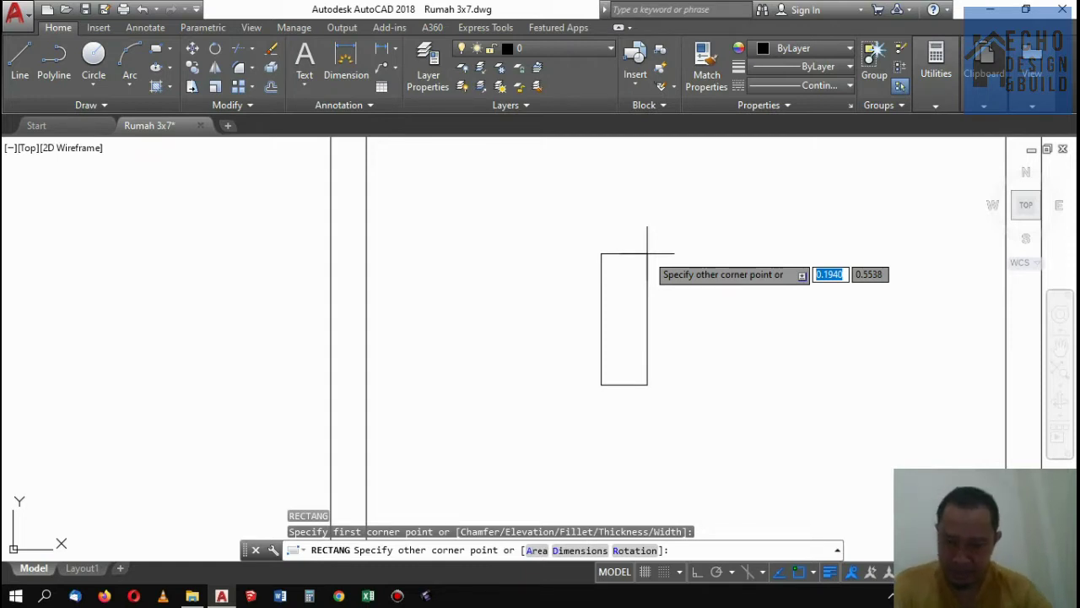
{"action": "key", "text": "Escape"}
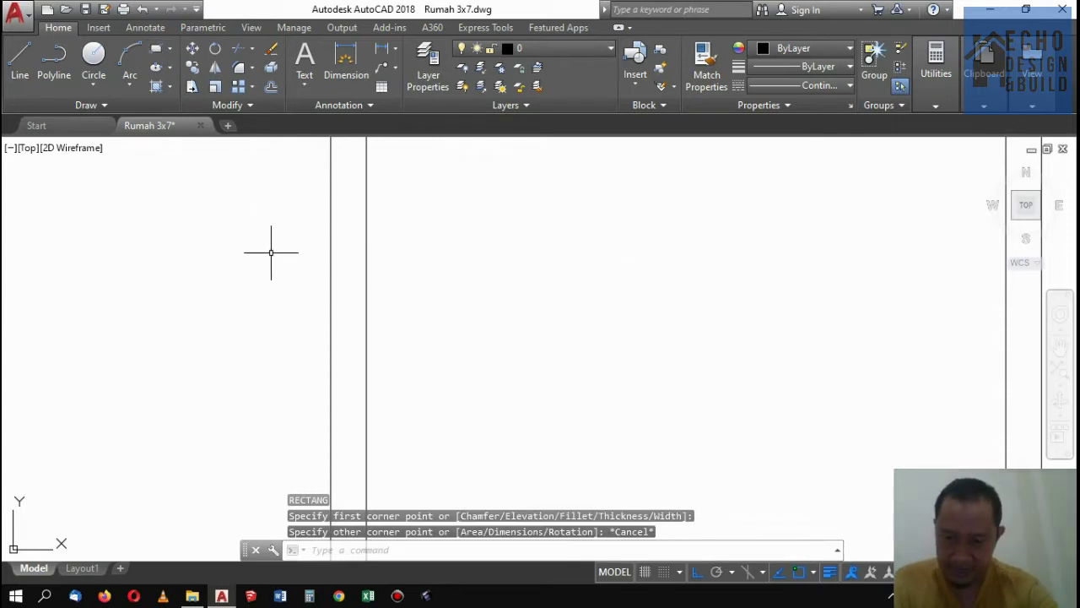
- Draw a 0.05 by 0.15 column rectangle using the relative corner @0.05,0.15
{"action": "type", "text": "rec"}
{"action": "key", "text": "Return"}
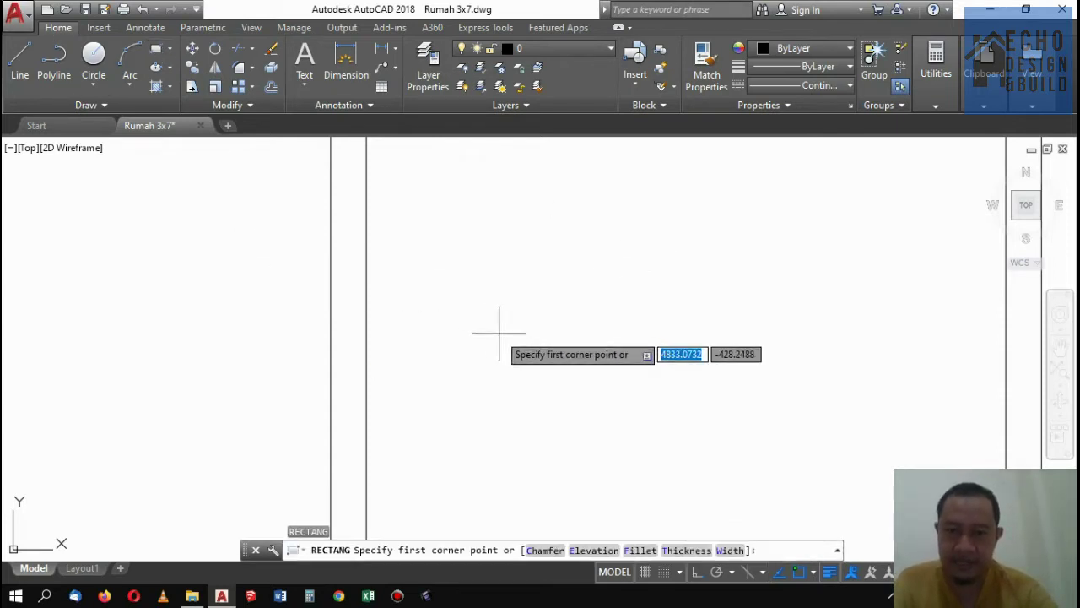
{"action": "left_click", "coordinate": [573, 363]}
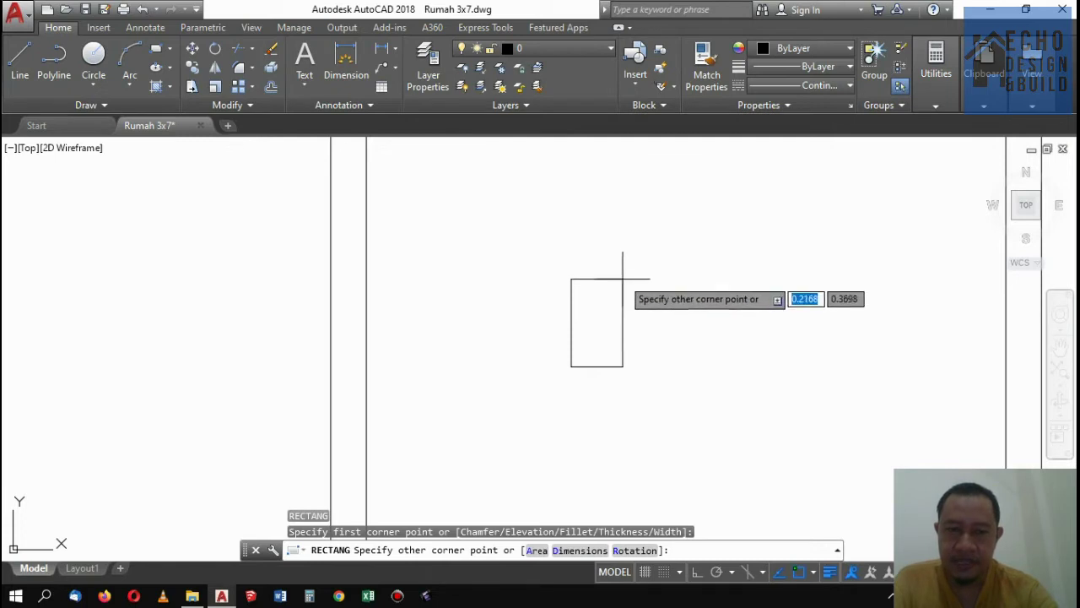
{"action": "type", "text": "@0.05"}
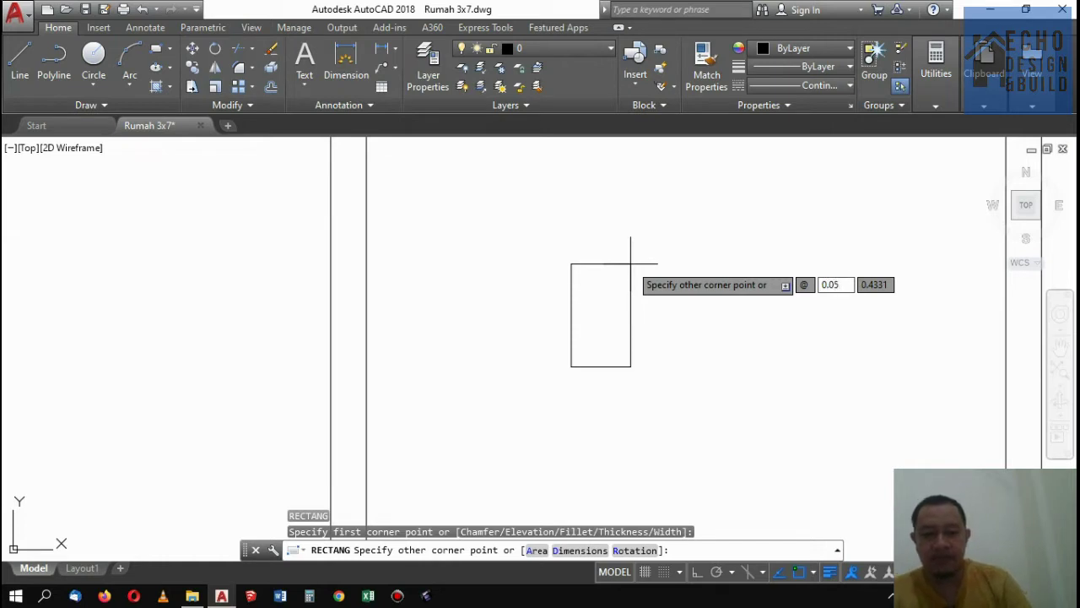
{"action": "key", "text": "Tab"}
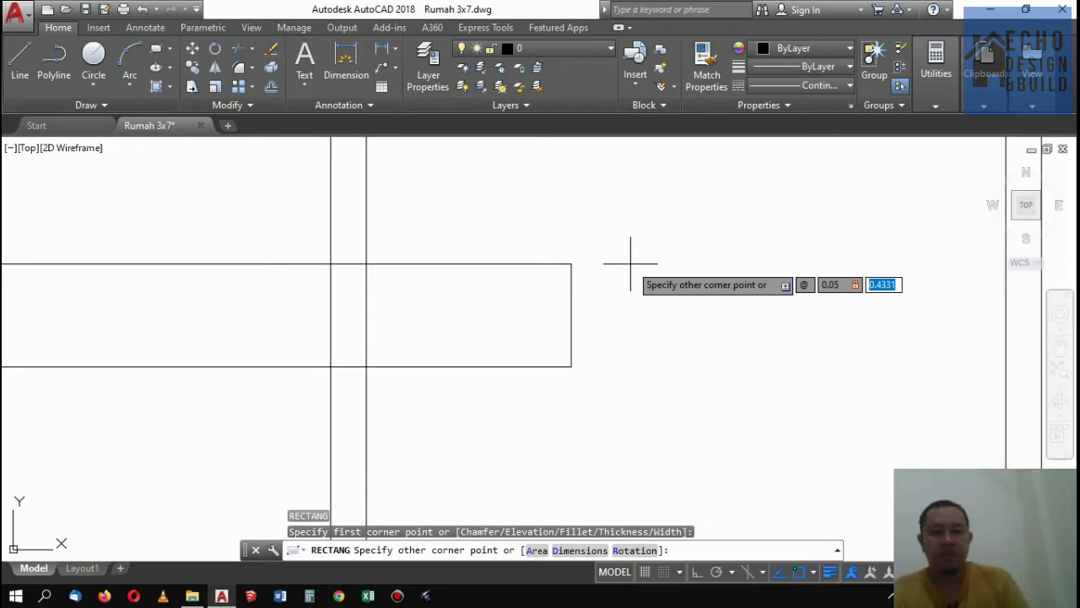
{"action": "type", "text": "0."}
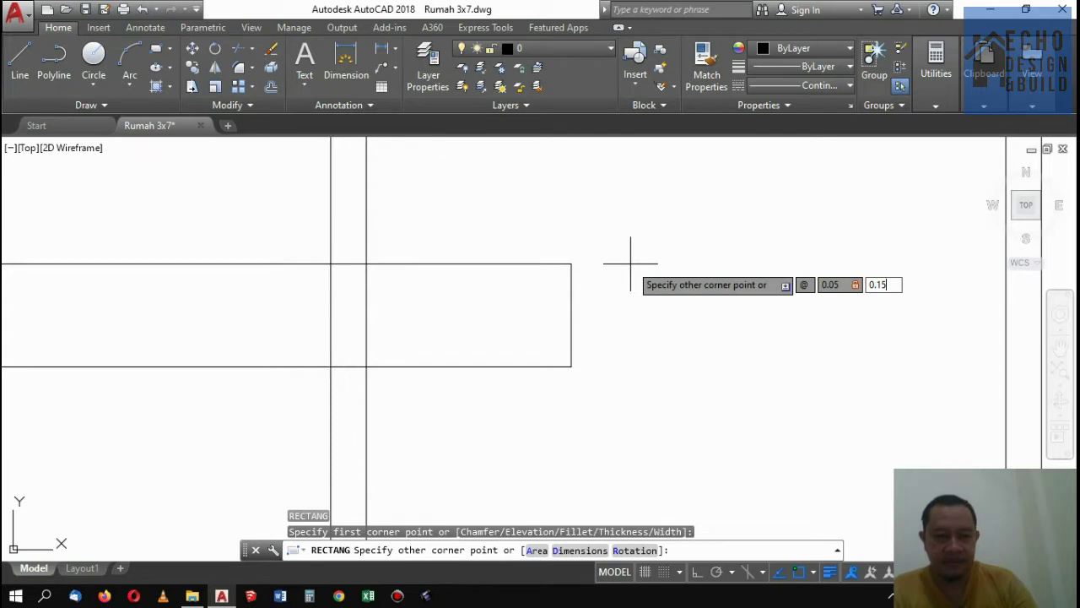
{"action": "key", "text": "Return"}
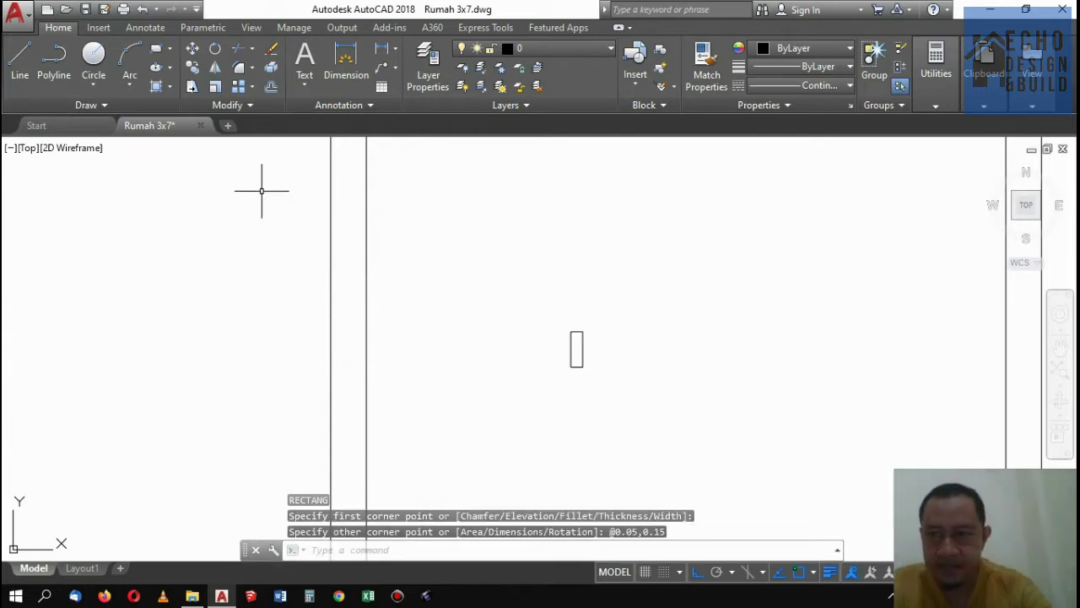
{"action": "left_click", "coordinate": [170, 86]}
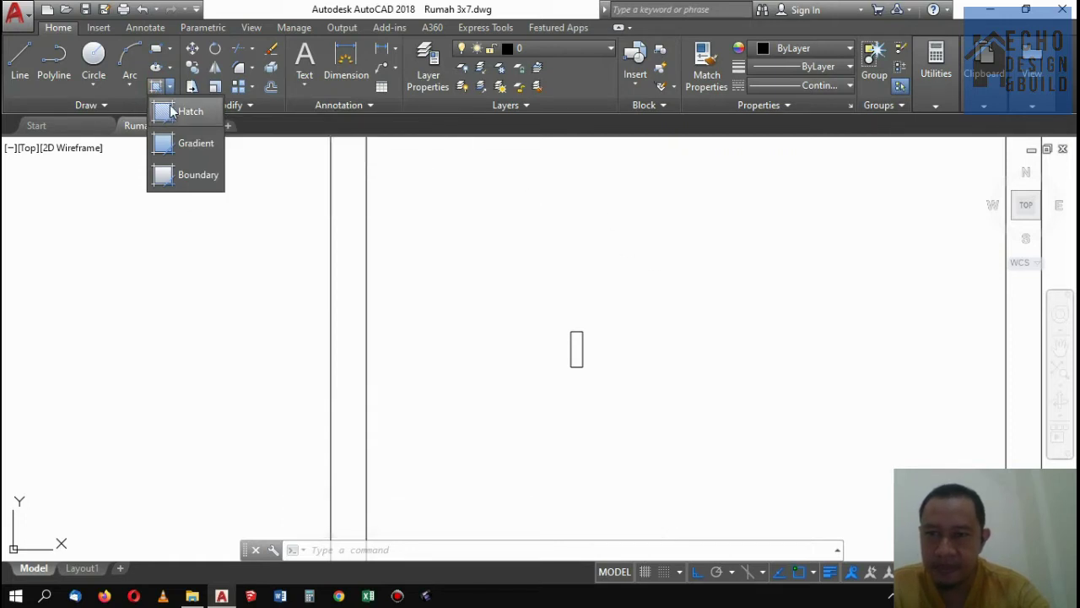
- Start a hatch and choose the column rectangle as its boundary object
{"action": "left_click", "coordinate": [554, 195]}
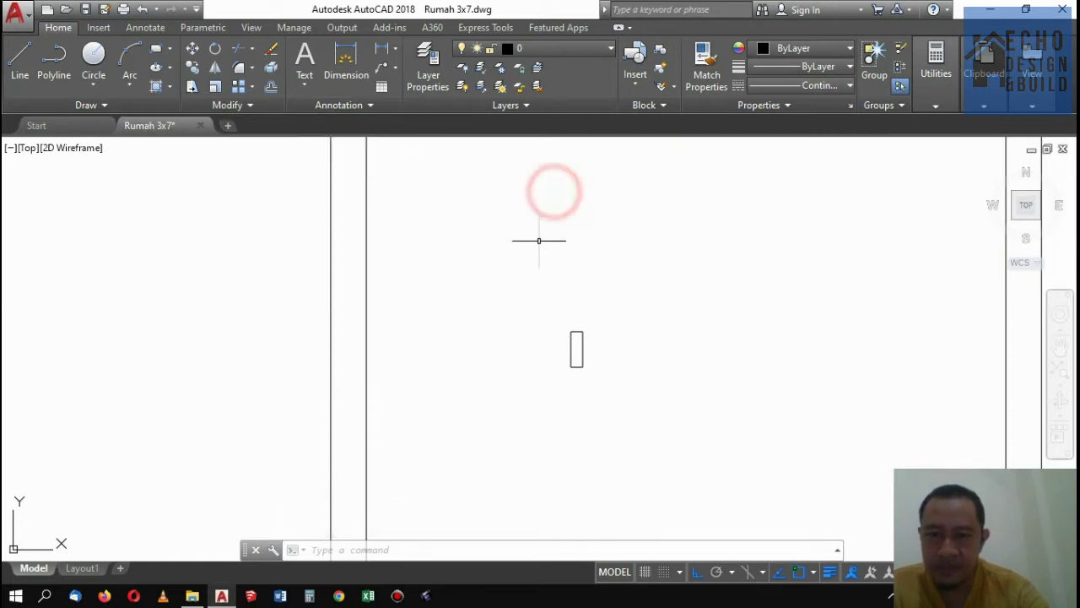
{"action": "type", "text": "H"}
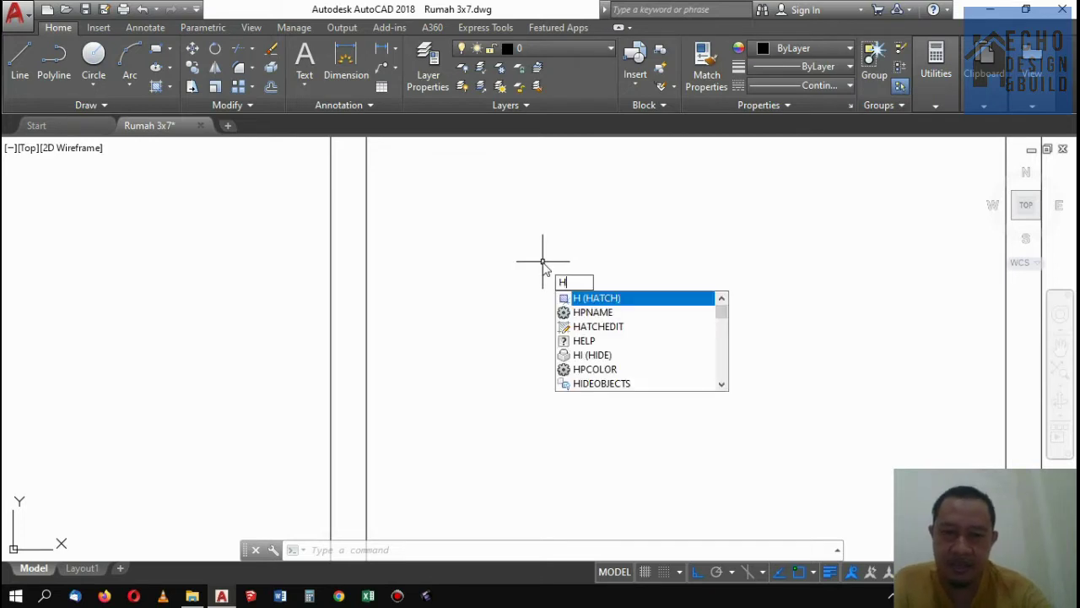
{"action": "left_click", "coordinate": [582, 299]}
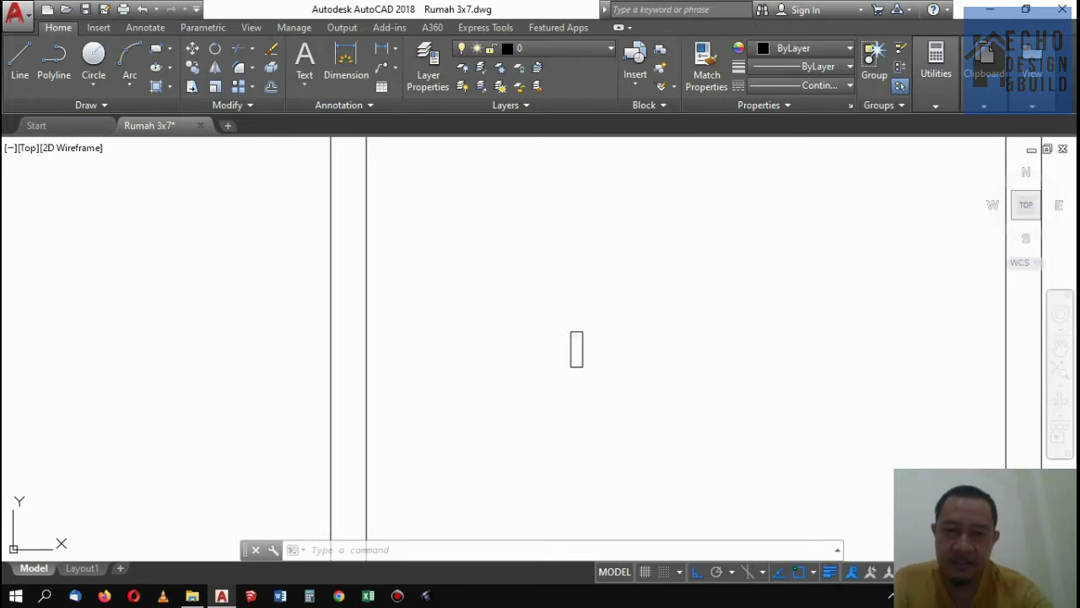
{"action": "scroll", "coordinate": [579, 354], "scroll_direction": "up", "scroll_amount": 2}
{"action": "scroll", "coordinate": [578, 362], "scroll_direction": "up", "scroll_amount": 3}
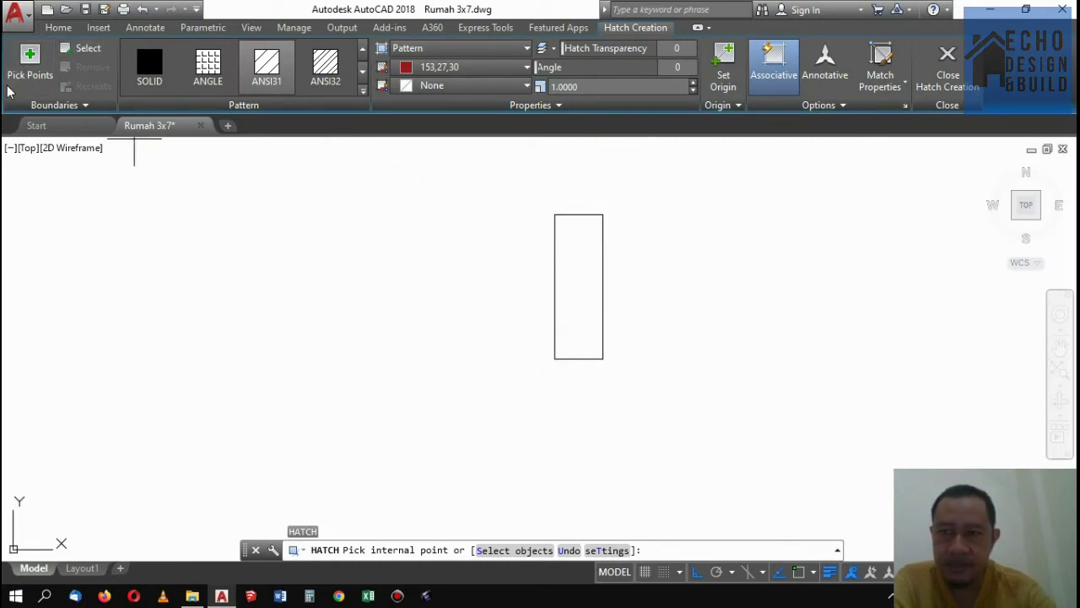
{"action": "left_click", "coordinate": [33, 55]}
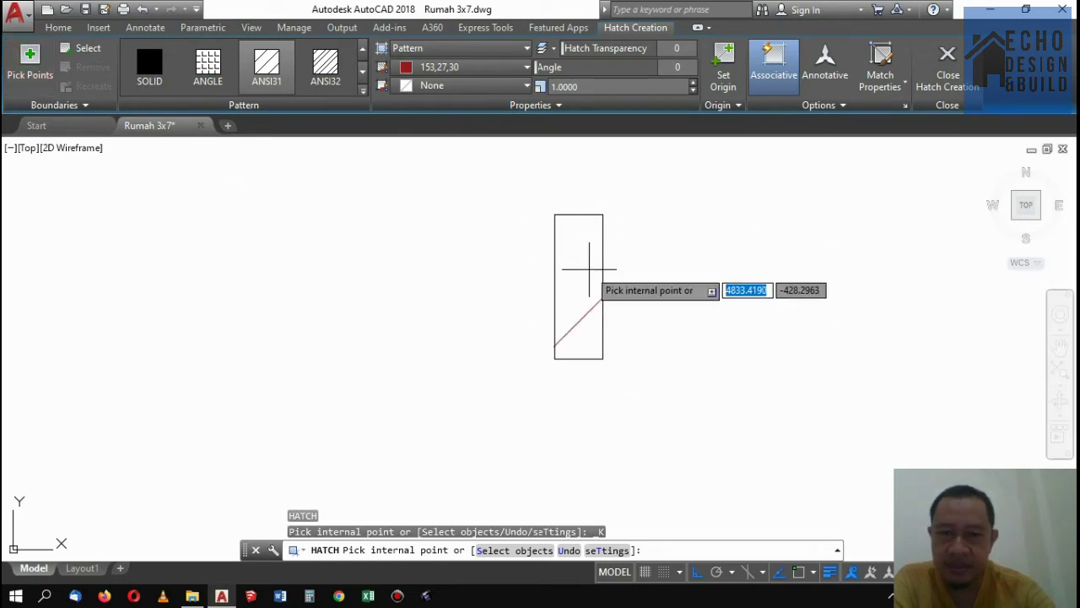
{"action": "left_click", "coordinate": [87, 51]}
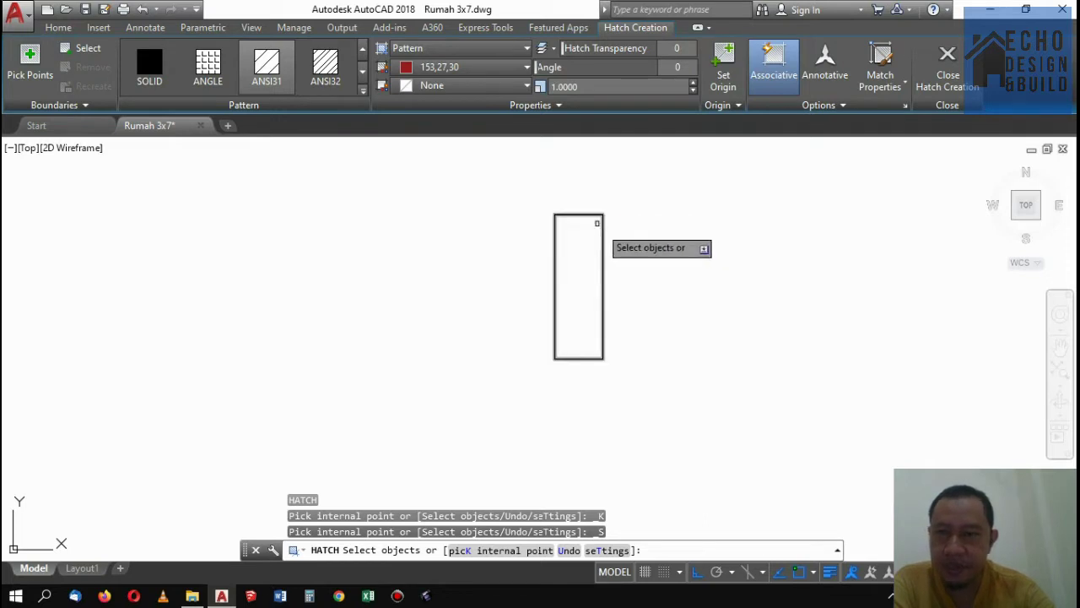
{"action": "left_click", "coordinate": [604, 236]}
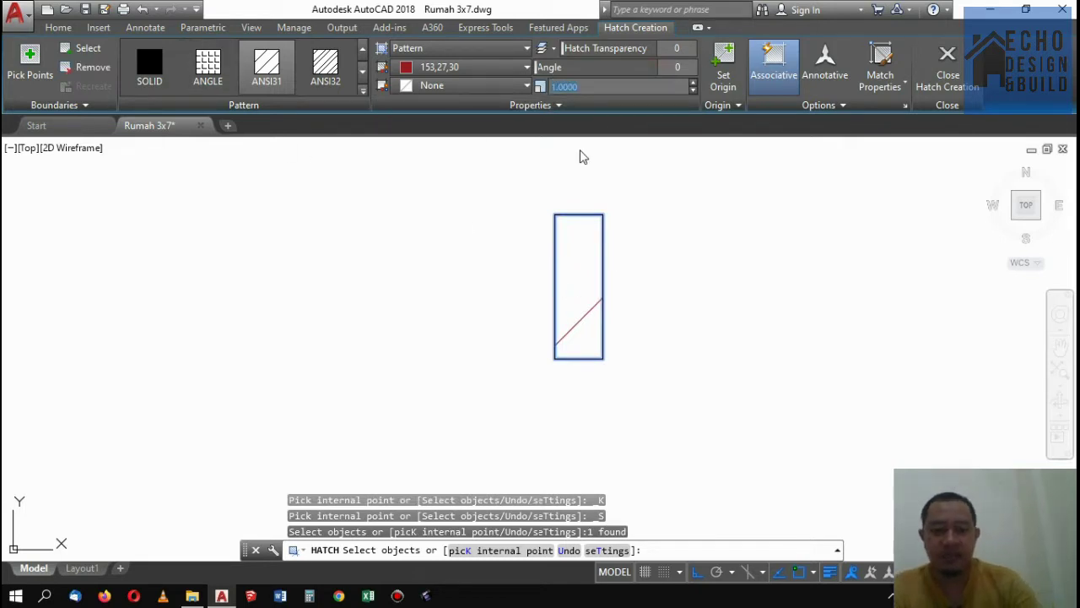
- Apply the ANSI31 hatch in colour 153,27,30 at scale 0.03
{"action": "type", "text": "0.0"}
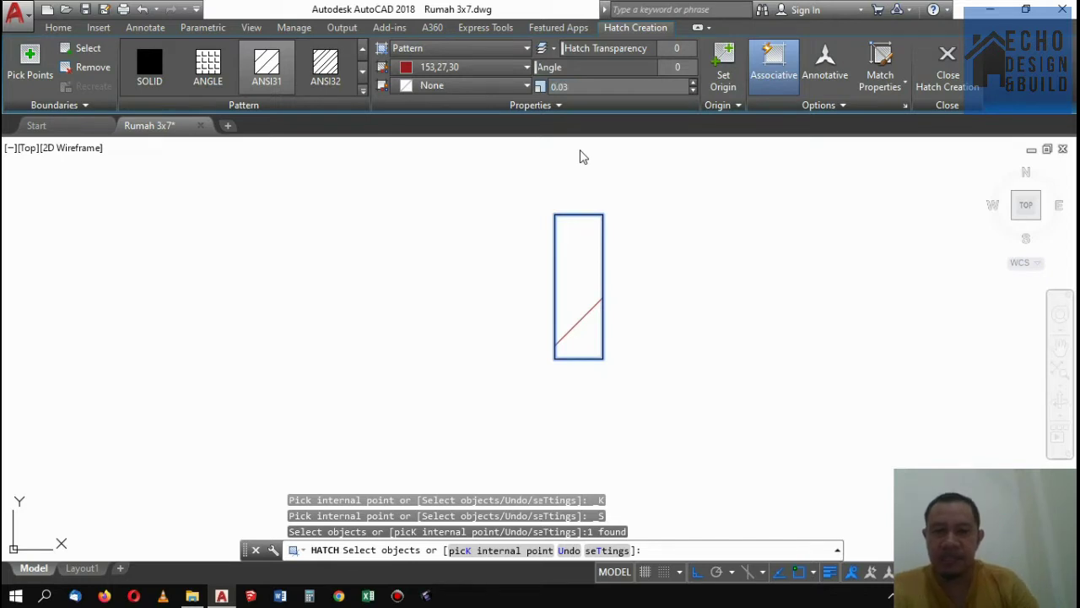
{"action": "type", "text": "3"}
{"action": "key", "text": "Return"}
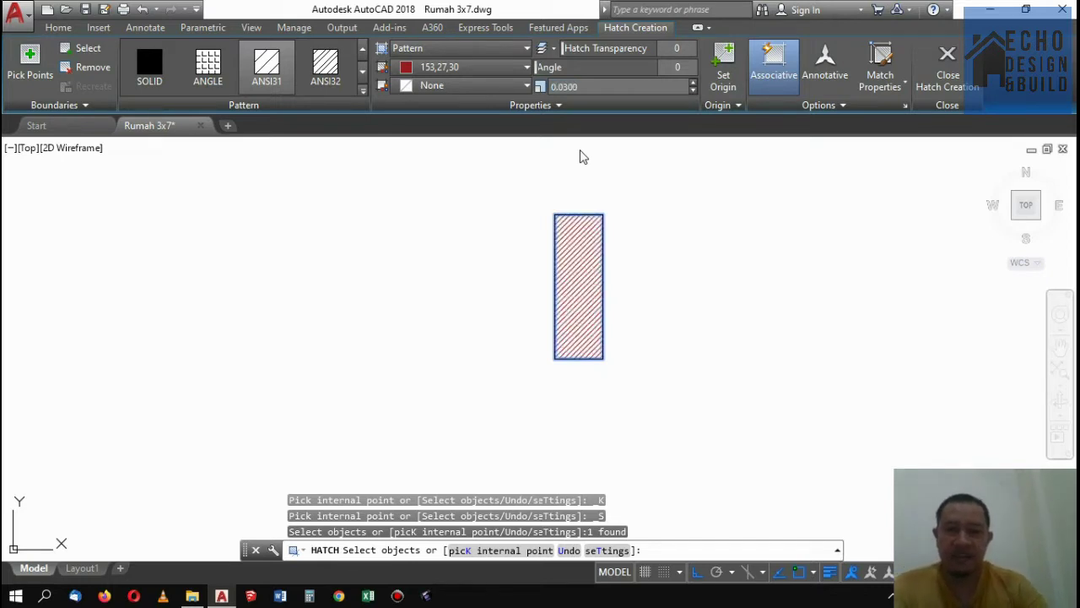
{"action": "left_click", "coordinate": [667, 217]}
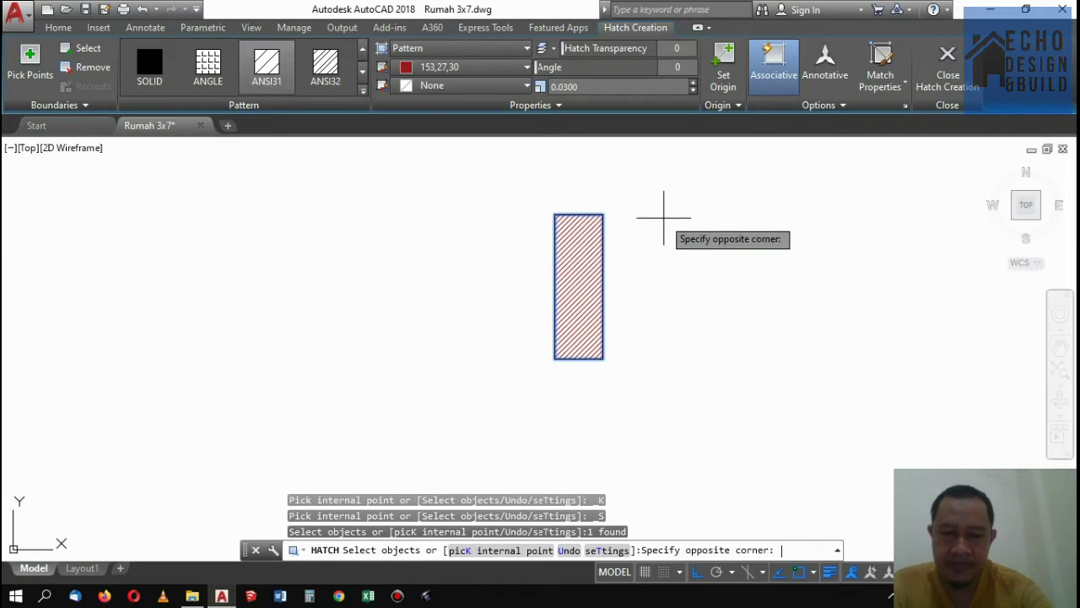
{"action": "left_click", "coordinate": [665, 217]}
{"action": "left_click", "coordinate": [635, 244]}
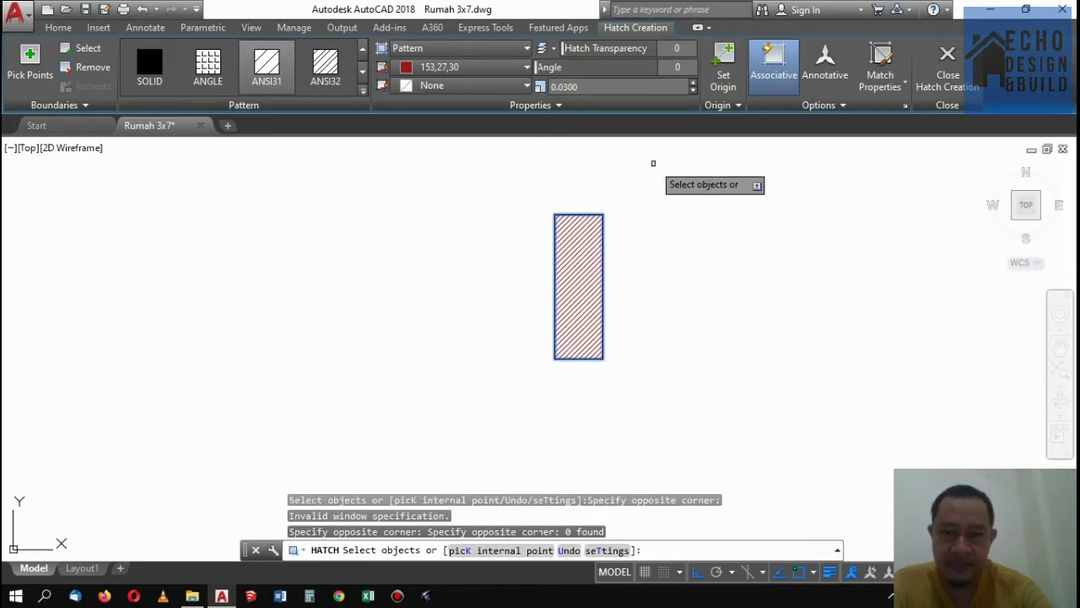
{"action": "key", "text": "Return"}
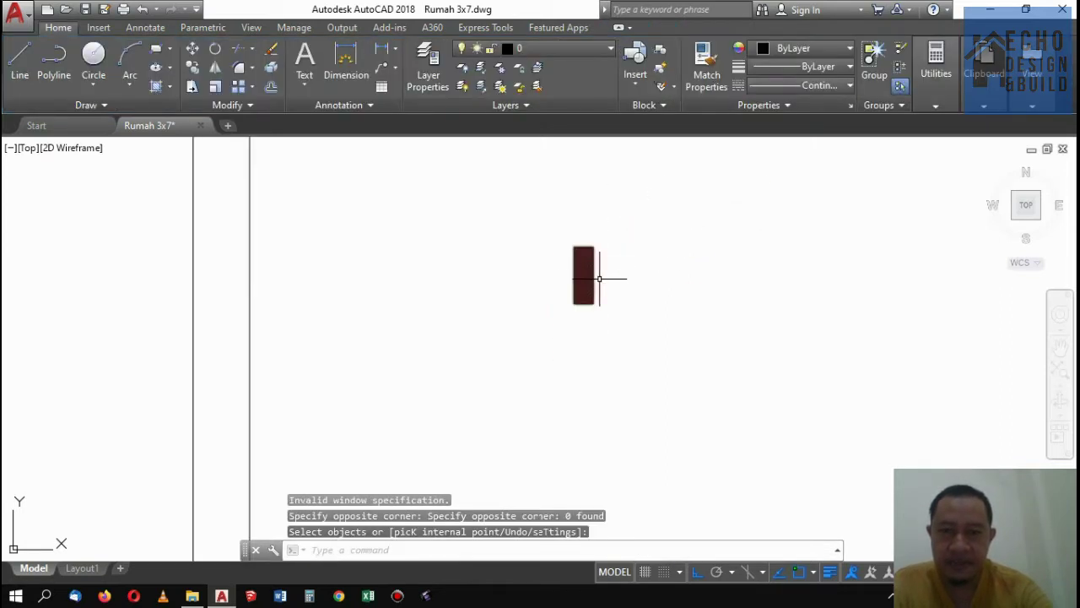
- Move the hatched column and its outline into the bottom wall band, near its midpoint
{"action": "scroll", "coordinate": [601, 281], "scroll_direction": "down", "scroll_amount": 8}
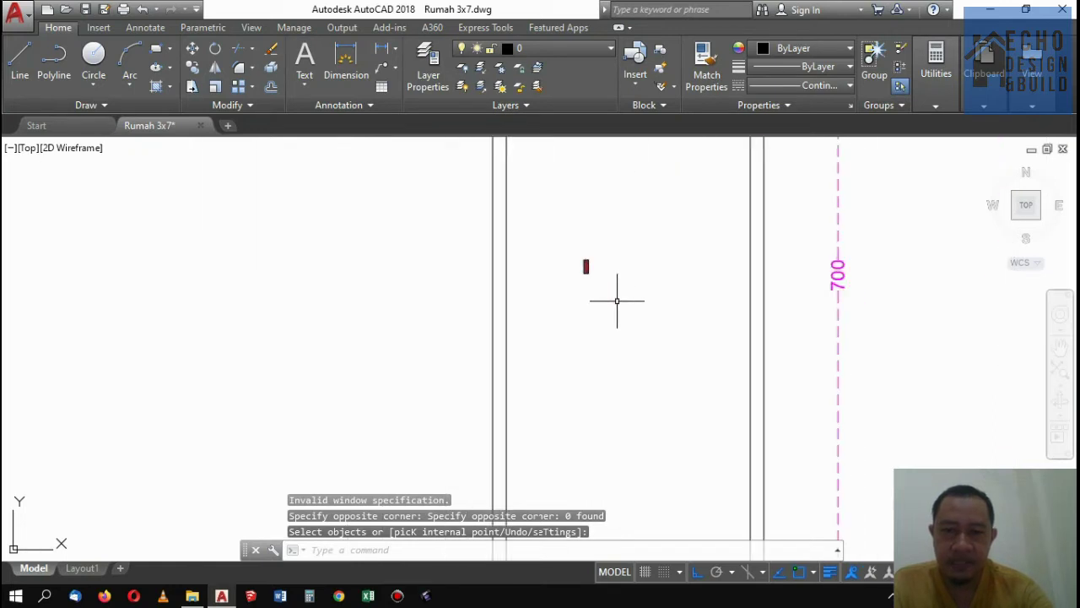
{"action": "scroll", "coordinate": [597, 286], "scroll_direction": "up", "scroll_amount": 4}
{"action": "scroll", "coordinate": [596, 286], "scroll_direction": "down", "scroll_amount": 5}
{"action": "scroll", "coordinate": [590, 253], "scroll_direction": "up", "scroll_amount": 6}
{"action": "left_click", "coordinate": [586, 244]}
{"action": "left_click", "coordinate": [532, 172]}
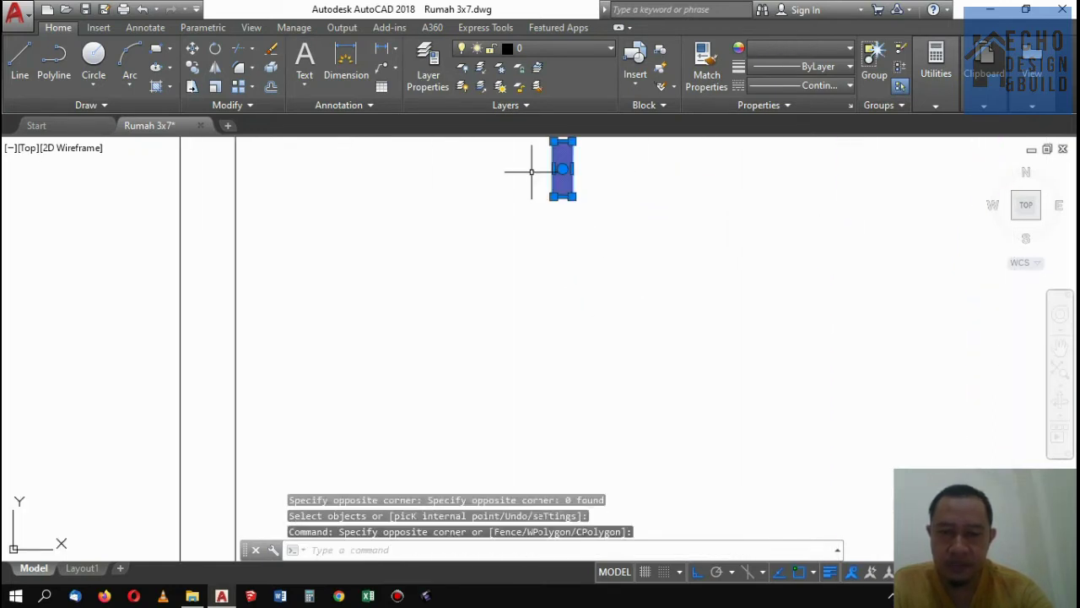
{"action": "key", "text": "Return"}
{"action": "scroll", "coordinate": [692, 232], "scroll_direction": "down", "scroll_amount": 2}
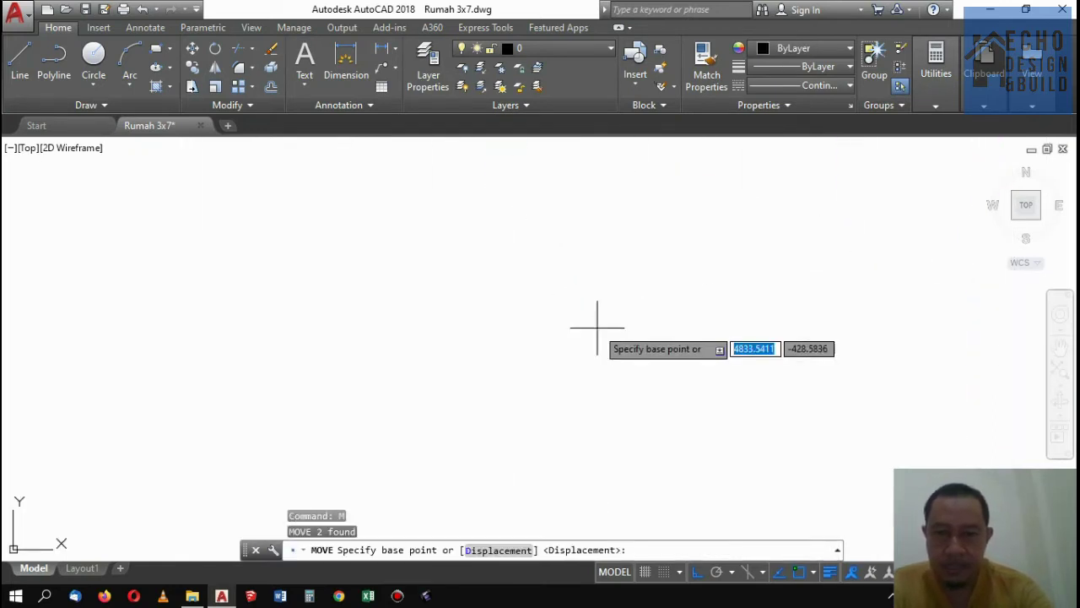
{"action": "scroll", "coordinate": [557, 270], "scroll_direction": "up", "scroll_amount": 3}
{"action": "left_click", "coordinate": [552, 251]}
{"action": "scroll", "coordinate": [552, 258], "scroll_direction": "down", "scroll_amount": 3}
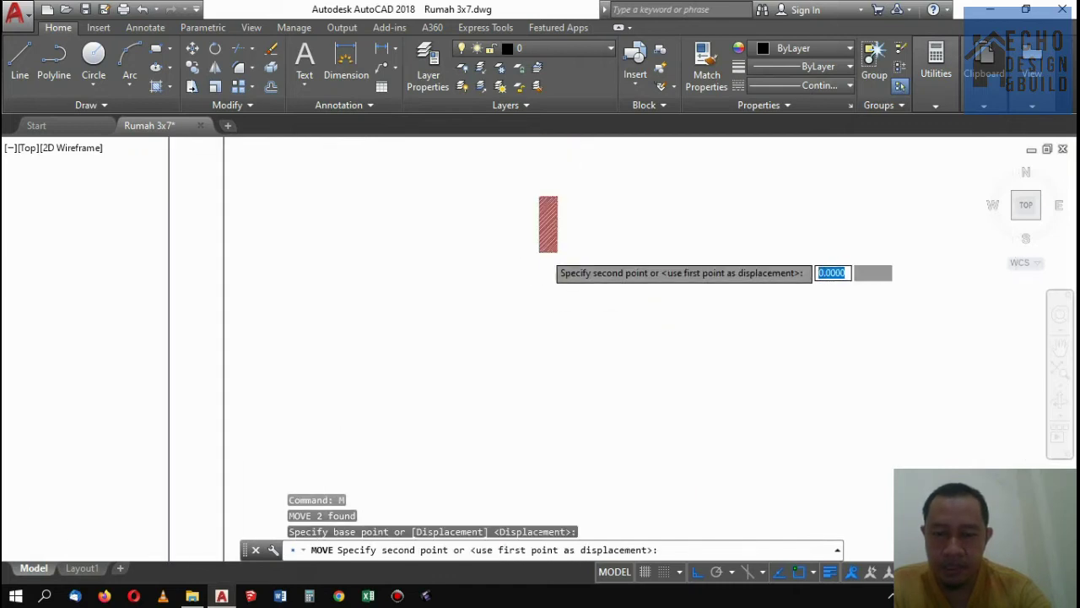
{"action": "scroll", "coordinate": [591, 245], "scroll_direction": "up", "scroll_amount": 5}
{"action": "scroll", "coordinate": [616, 247], "scroll_direction": "down", "scroll_amount": 1}
{"action": "scroll", "coordinate": [619, 249], "scroll_direction": "up", "scroll_amount": 4}
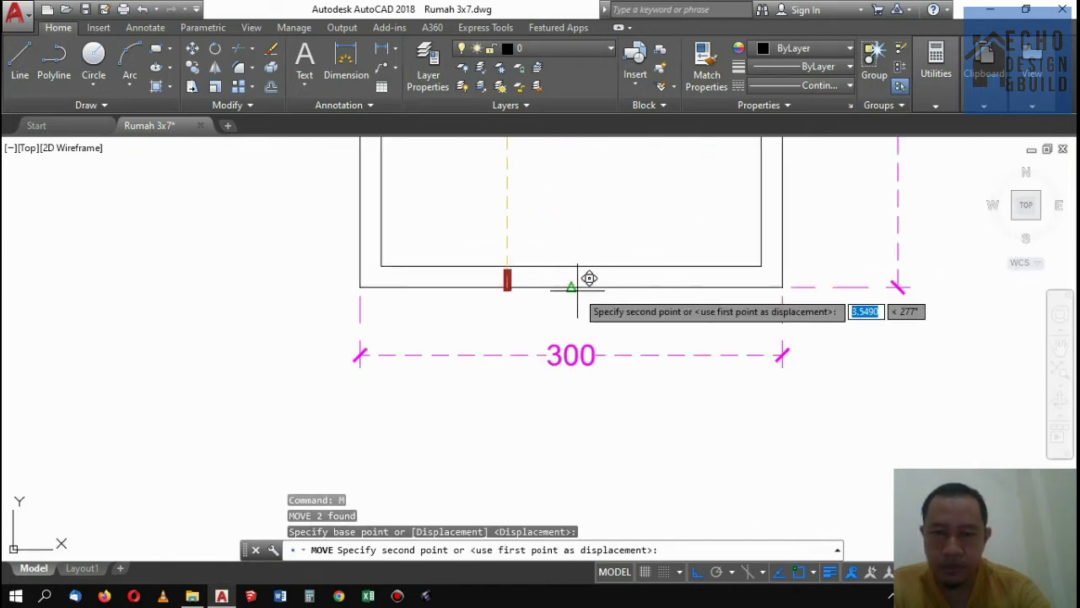
{"action": "left_click", "coordinate": [577, 272]}
{"action": "scroll", "coordinate": [620, 255], "scroll_direction": "up", "scroll_amount": 2}
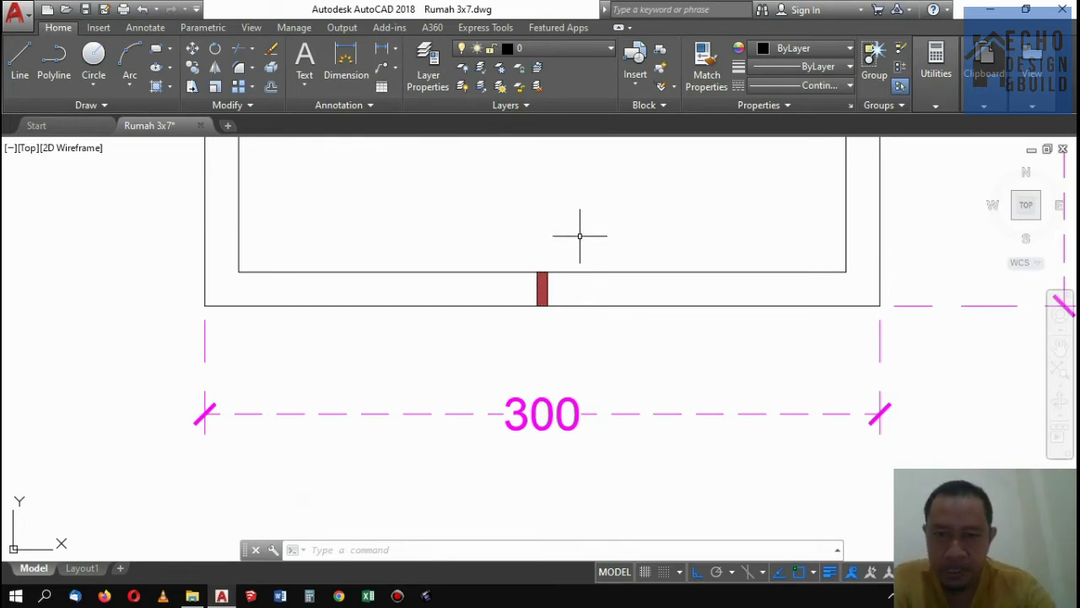
{"action": "scroll", "coordinate": [545, 275], "scroll_direction": "up", "scroll_amount": 2}
{"action": "scroll", "coordinate": [566, 282], "scroll_direction": "up", "scroll_amount": 2}
{"action": "scroll", "coordinate": [580, 288], "scroll_direction": "down", "scroll_amount": 3}
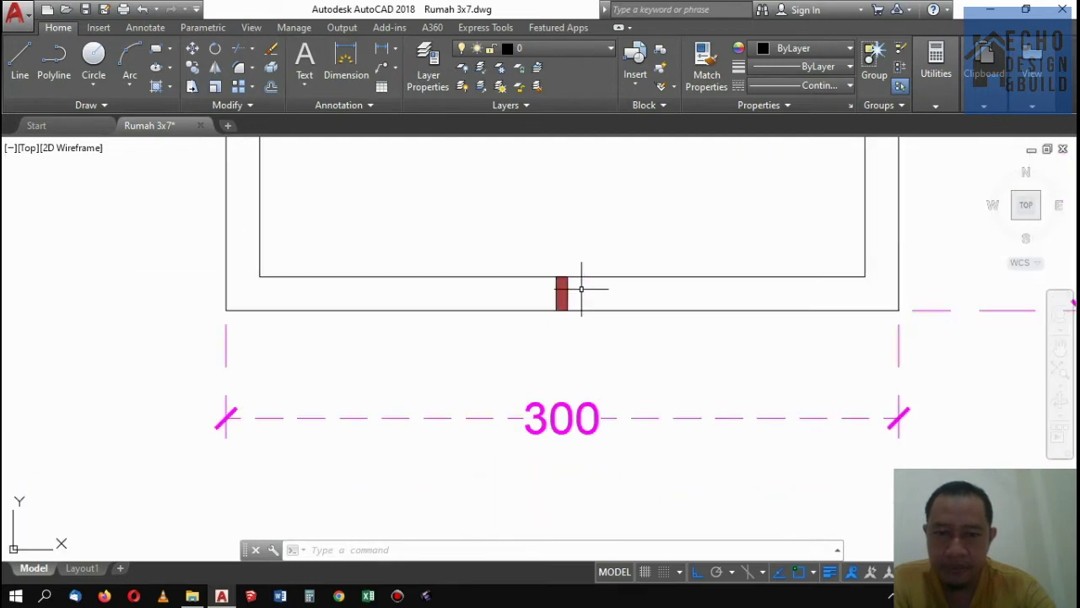
{"action": "scroll", "coordinate": [563, 303], "scroll_direction": "up", "scroll_amount": 3}
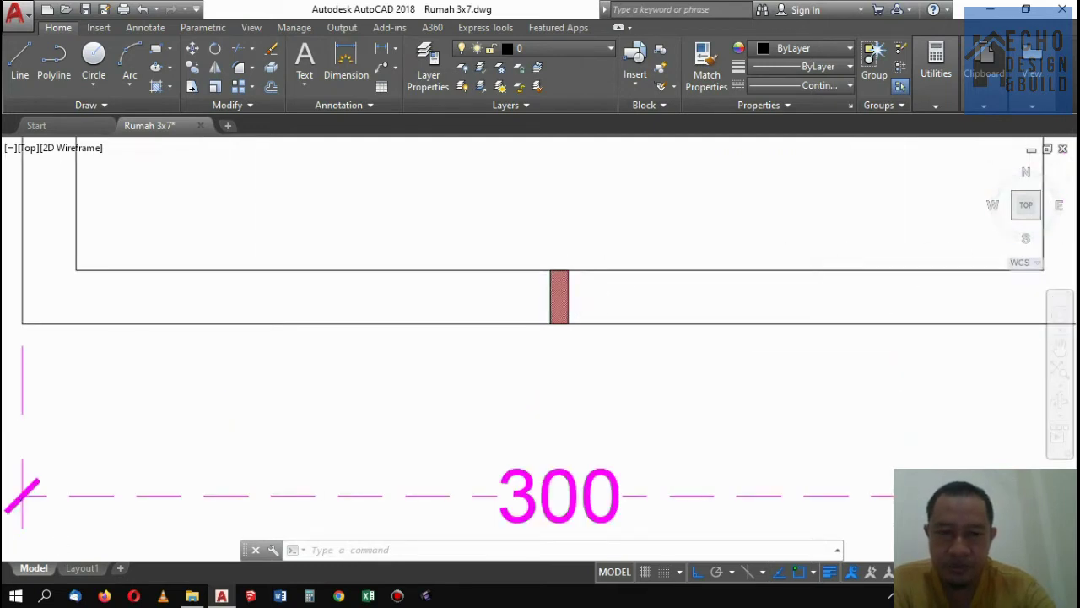
{"action": "scroll", "coordinate": [560, 307], "scroll_direction": "down", "scroll_amount": 3}
{"action": "scroll", "coordinate": [747, 291], "scroll_direction": "up", "scroll_amount": 2}
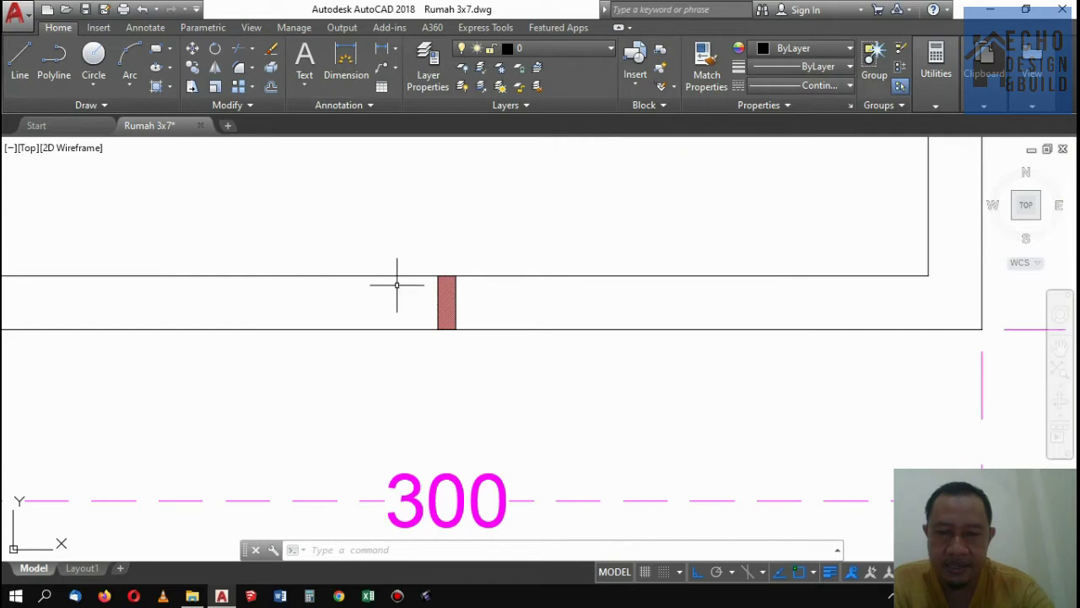
- Window-select the hatched column and move it to a temporary position
{"action": "left_click", "coordinate": [447, 301]}
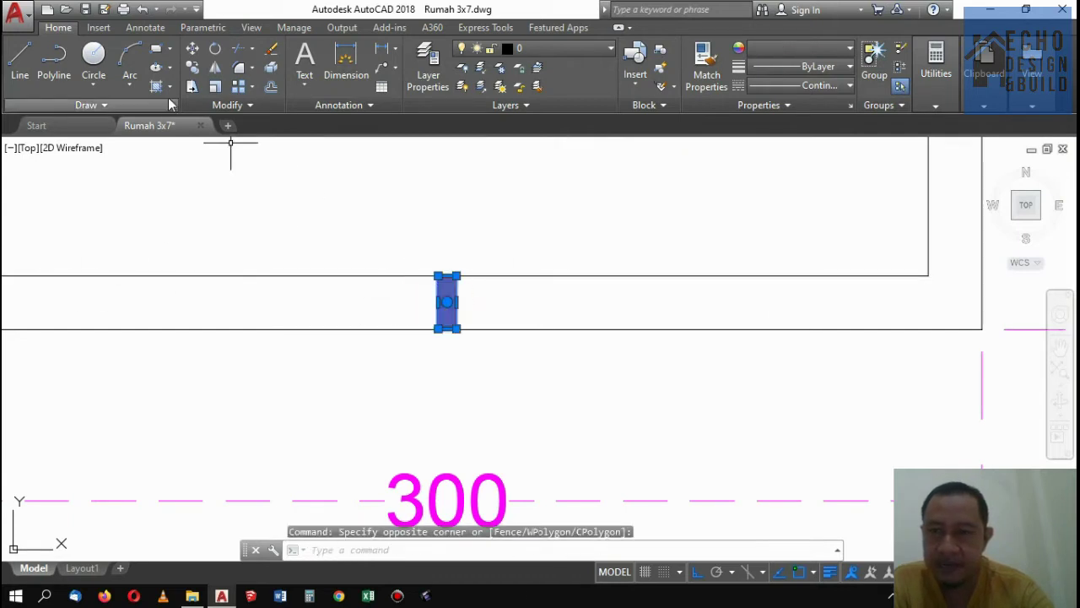
{"action": "key", "text": "Escape"}
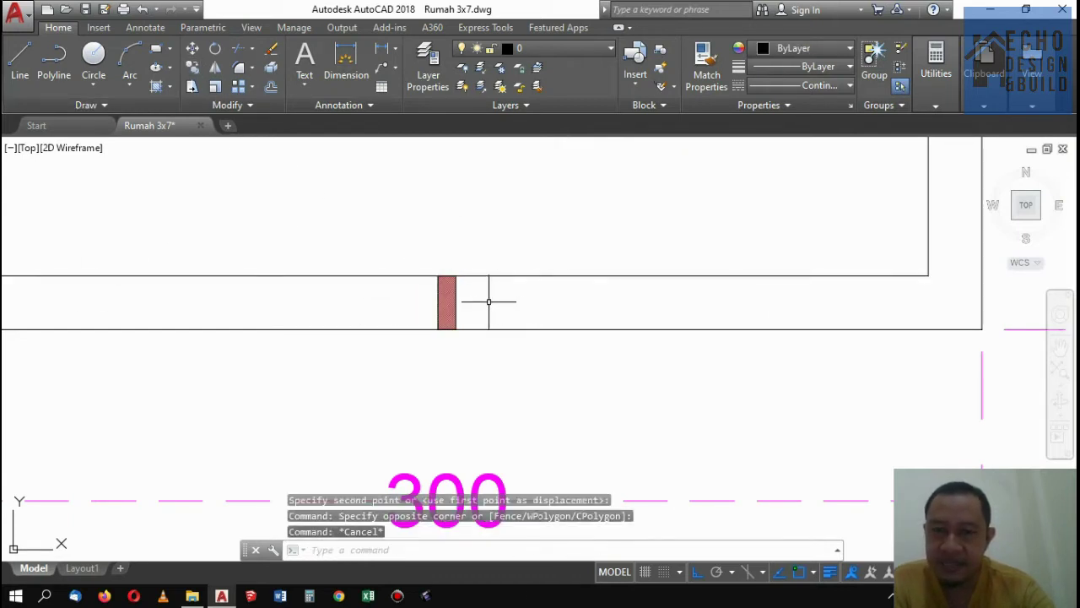
{"action": "scroll", "coordinate": [489, 301], "scroll_direction": "down", "scroll_amount": 3}
{"action": "scroll", "coordinate": [470, 313], "scroll_direction": "up", "scroll_amount": 3}
{"action": "left_click", "coordinate": [495, 336]}
{"action": "left_click", "coordinate": [464, 321]}
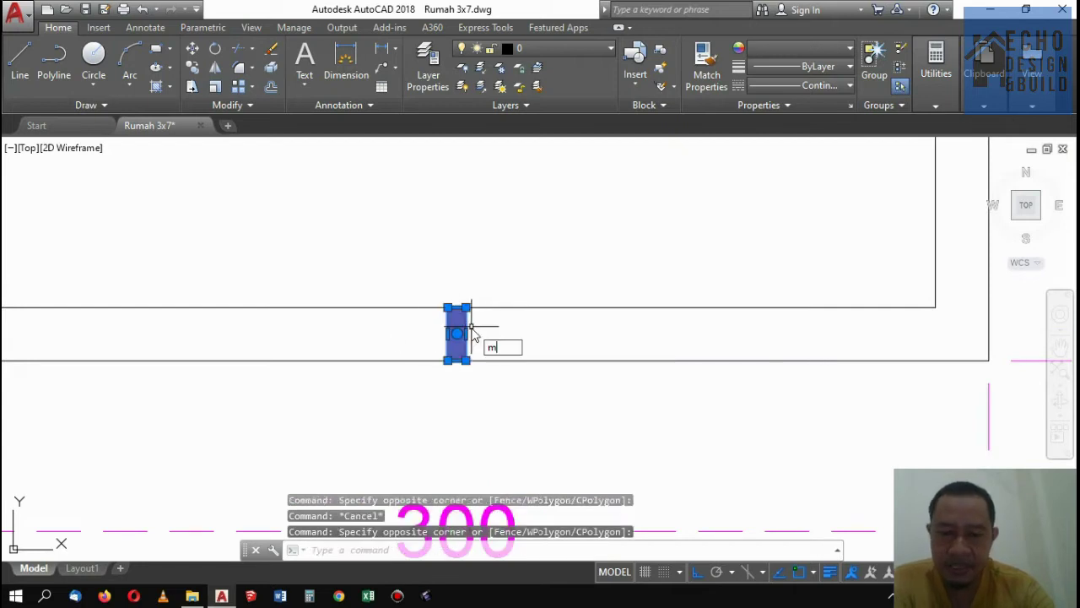
{"action": "key", "text": "Return"}
{"action": "left_click", "coordinate": [482, 326]}
{"action": "scroll", "coordinate": [506, 337], "scroll_direction": "down", "scroll_amount": 5}
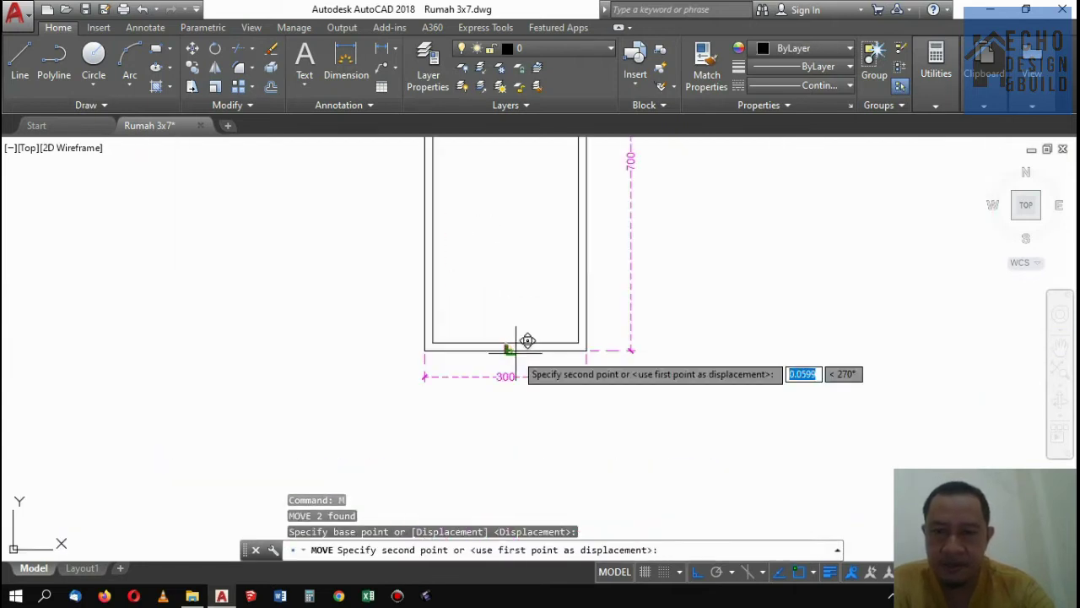
{"action": "left_click", "coordinate": [531, 248]}
{"action": "scroll", "coordinate": [532, 248], "scroll_direction": "up", "scroll_amount": 5}
- Move the column so it snaps to the midpoint of the bottom wall's outer line
{"action": "left_click", "coordinate": [523, 287]}
{"action": "left_click", "coordinate": [345, 206]}
{"action": "middle_click_drag", "start_coordinate": [427, 275], "coordinate": [476, 285]}
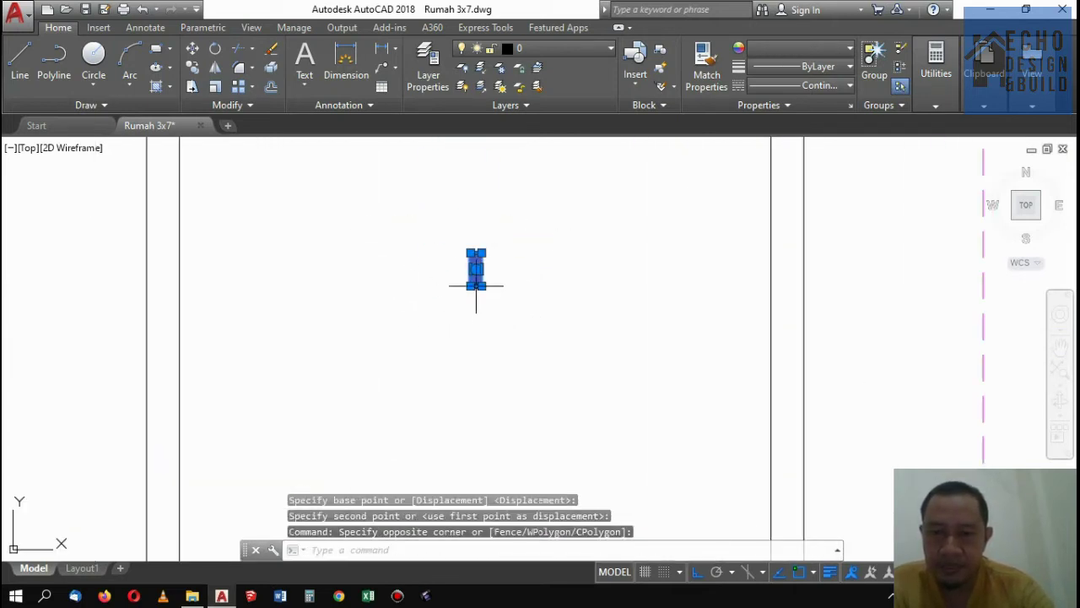
{"action": "scroll", "coordinate": [476, 285], "scroll_direction": "up", "scroll_amount": 2}
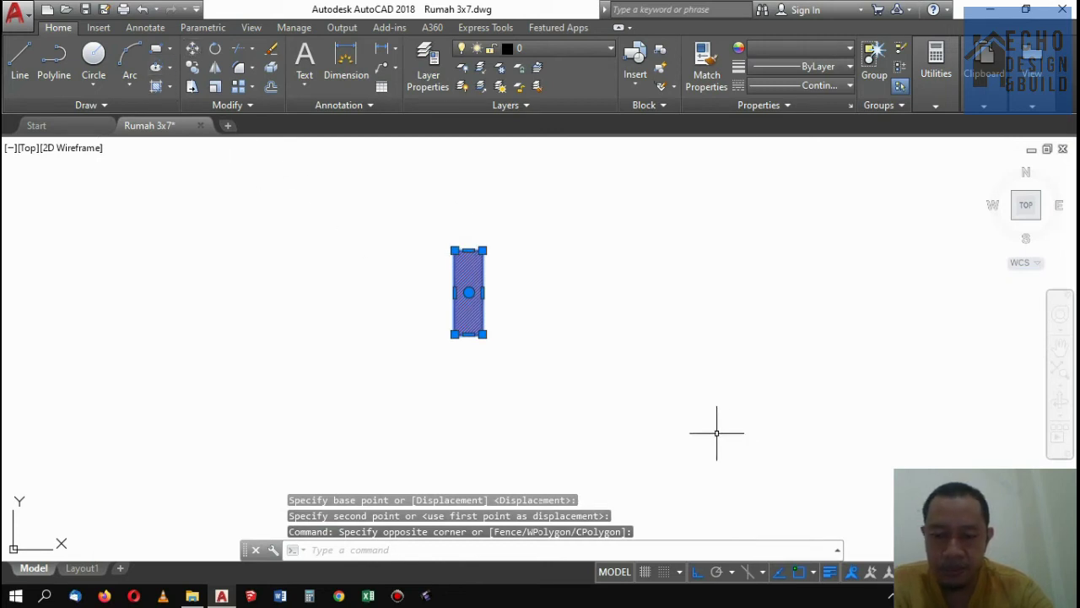
{"action": "type", "text": "m"}
{"action": "key", "text": "Return"}
{"action": "scroll", "coordinate": [499, 381], "scroll_direction": "up", "scroll_amount": 3}
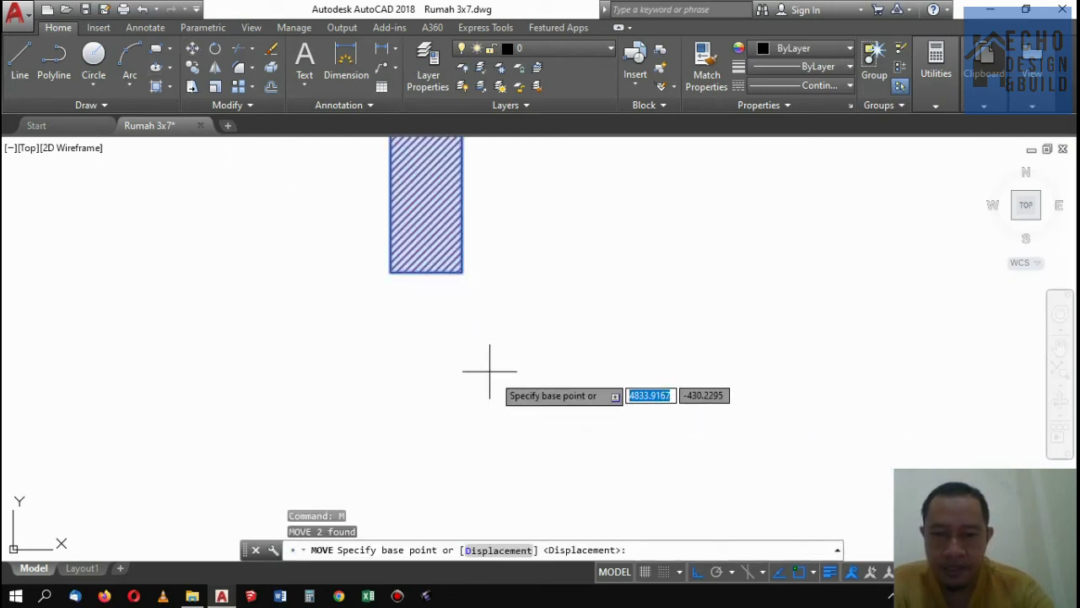
{"action": "scroll", "coordinate": [542, 218], "scroll_direction": "down", "scroll_amount": 10}
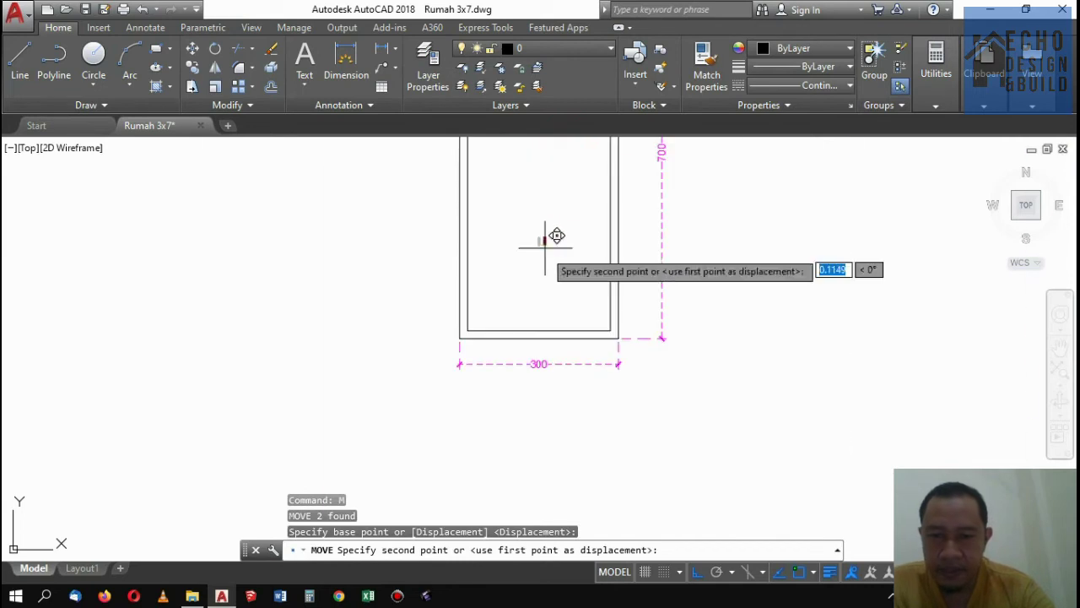
{"action": "scroll", "coordinate": [549, 309], "scroll_direction": "up", "scroll_amount": 1}
{"action": "scroll", "coordinate": [549, 373], "scroll_direction": "up", "scroll_amount": 3}
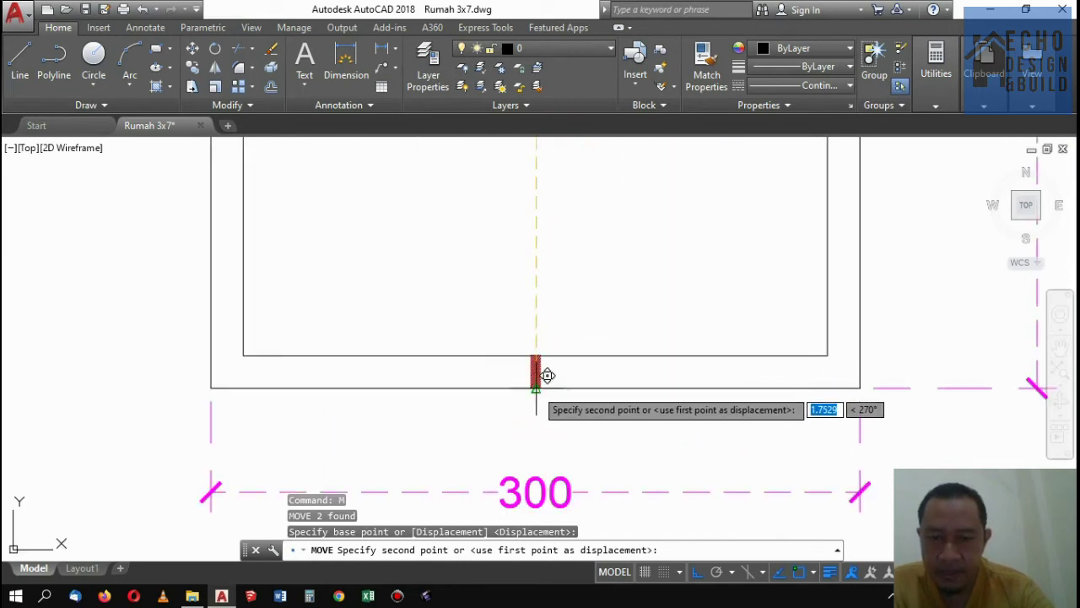
{"action": "scroll", "coordinate": [547, 376], "scroll_direction": "up", "scroll_amount": 4}
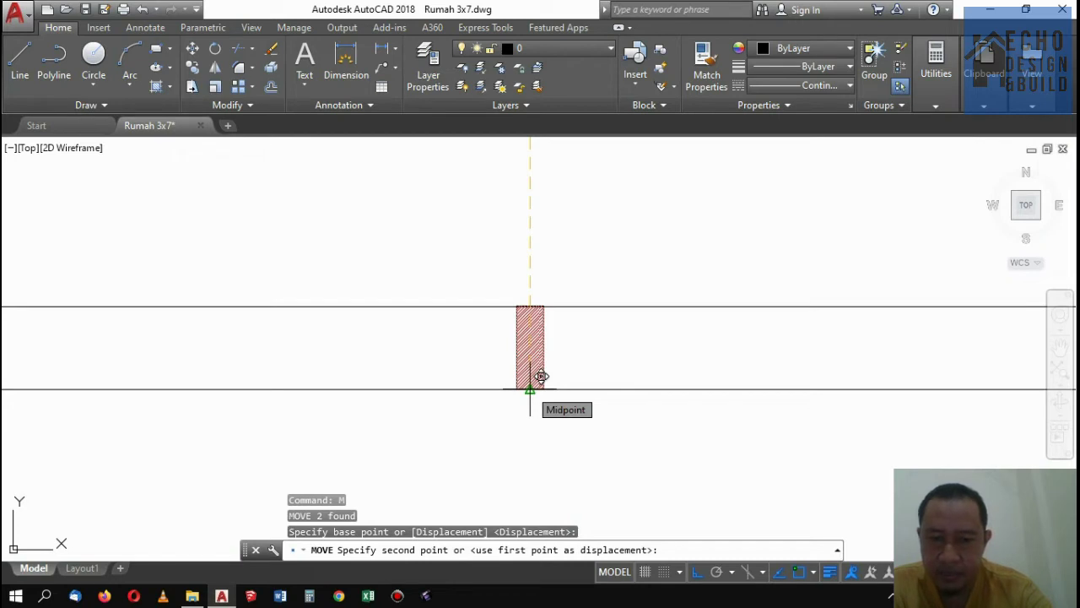
{"action": "left_click", "coordinate": [530, 388]}
{"action": "scroll", "coordinate": [571, 340], "scroll_direction": "down", "scroll_amount": 3}
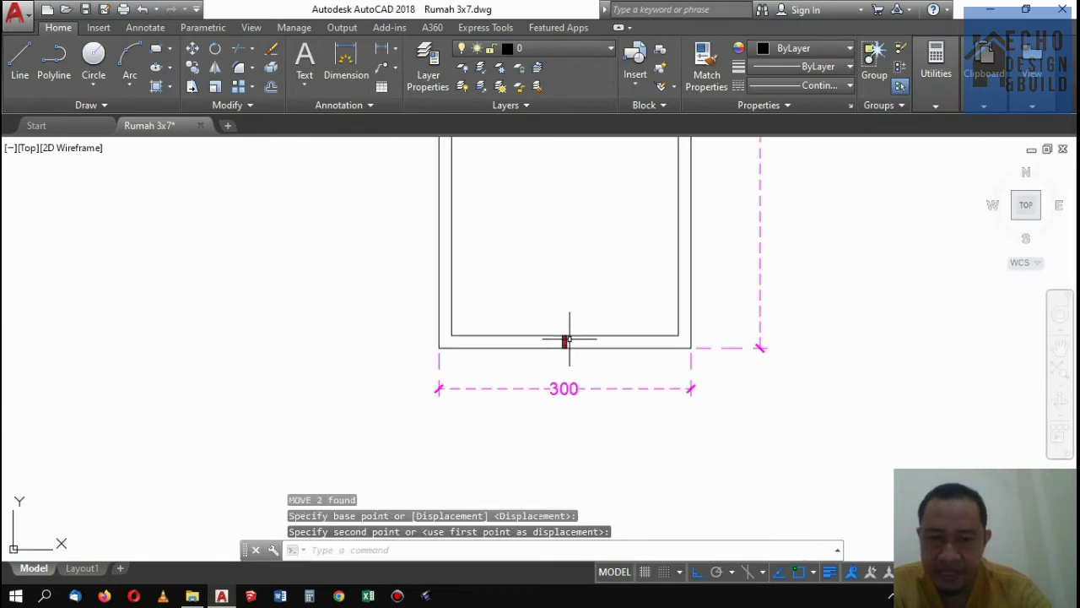
{"action": "scroll", "coordinate": [567, 337], "scroll_direction": "up", "scroll_amount": 3}
- Select the centre column and try copying it twice, cancelling both attempts
{"action": "left_click", "coordinate": [568, 338]}
{"action": "left_click", "coordinate": [527, 333]}
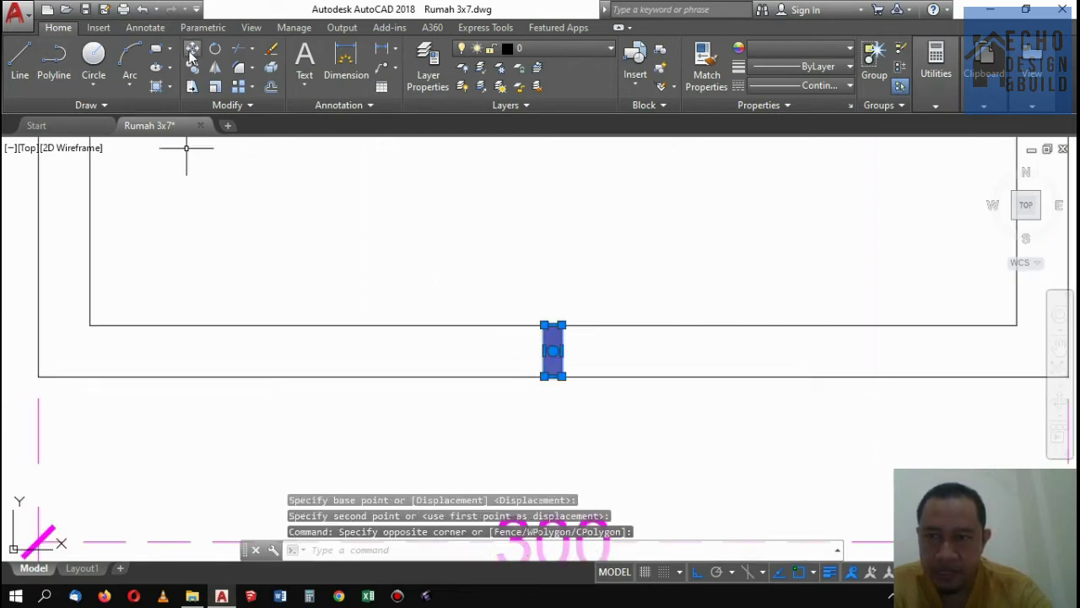
{"action": "left_click", "coordinate": [193, 68]}
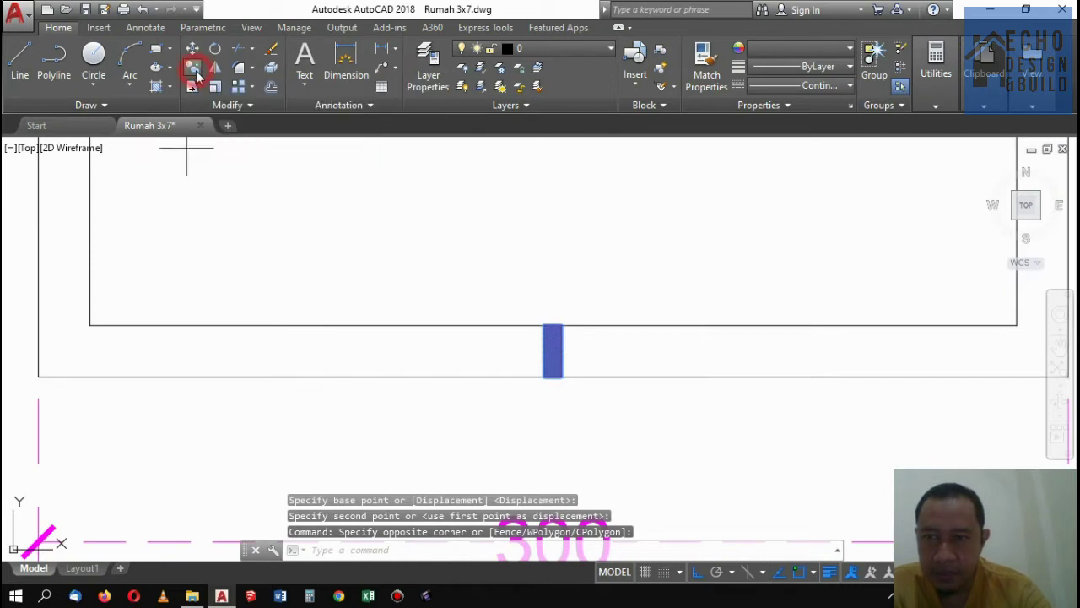
{"action": "left_click", "coordinate": [529, 259]}
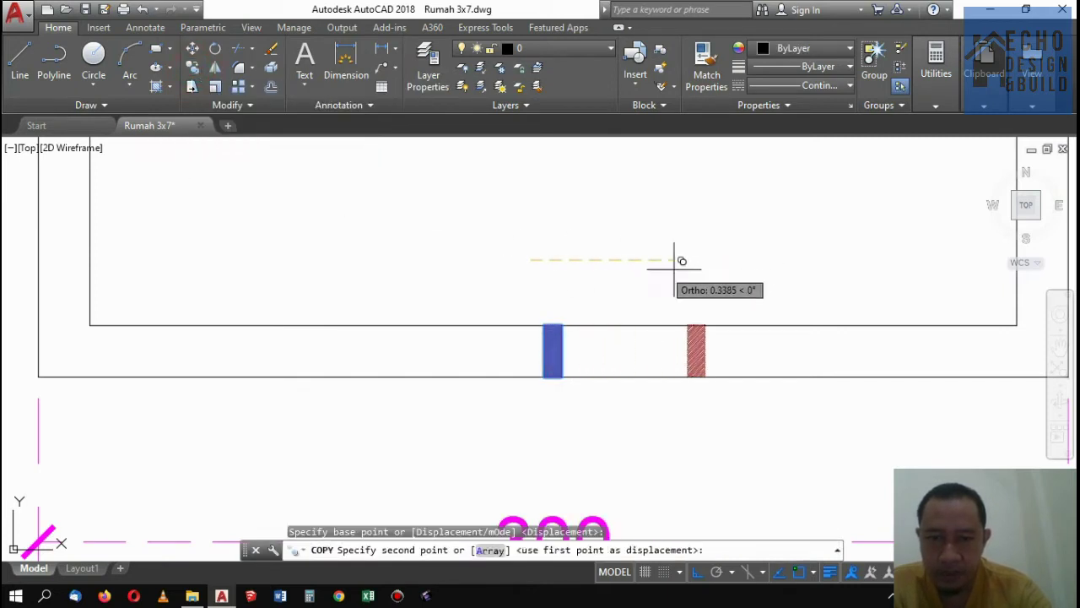
{"action": "key", "text": "Escape"}
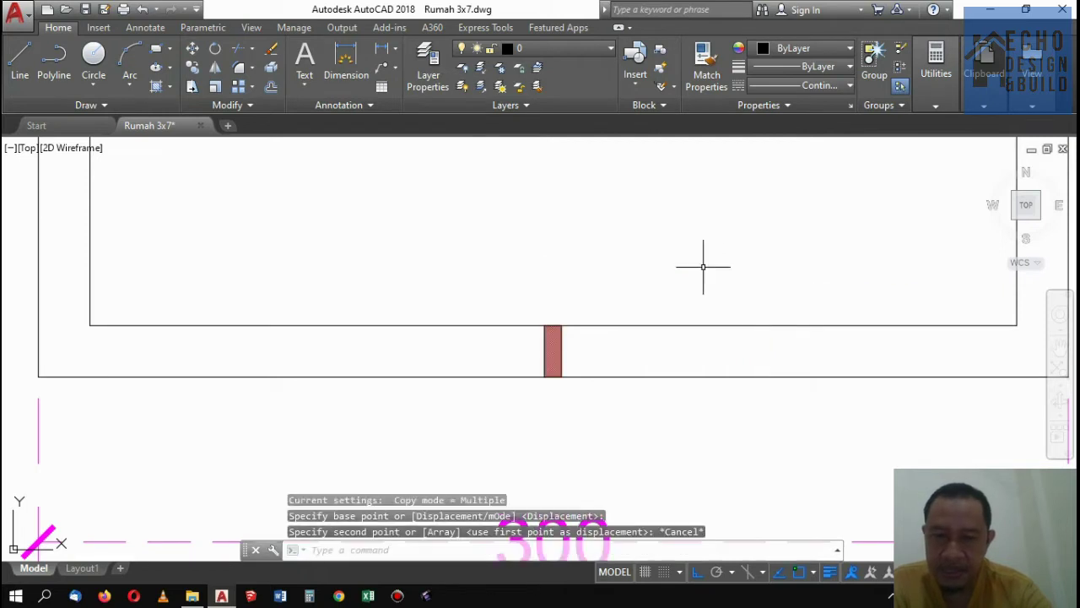
{"action": "left_click", "coordinate": [572, 359]}
{"action": "left_click", "coordinate": [534, 334]}
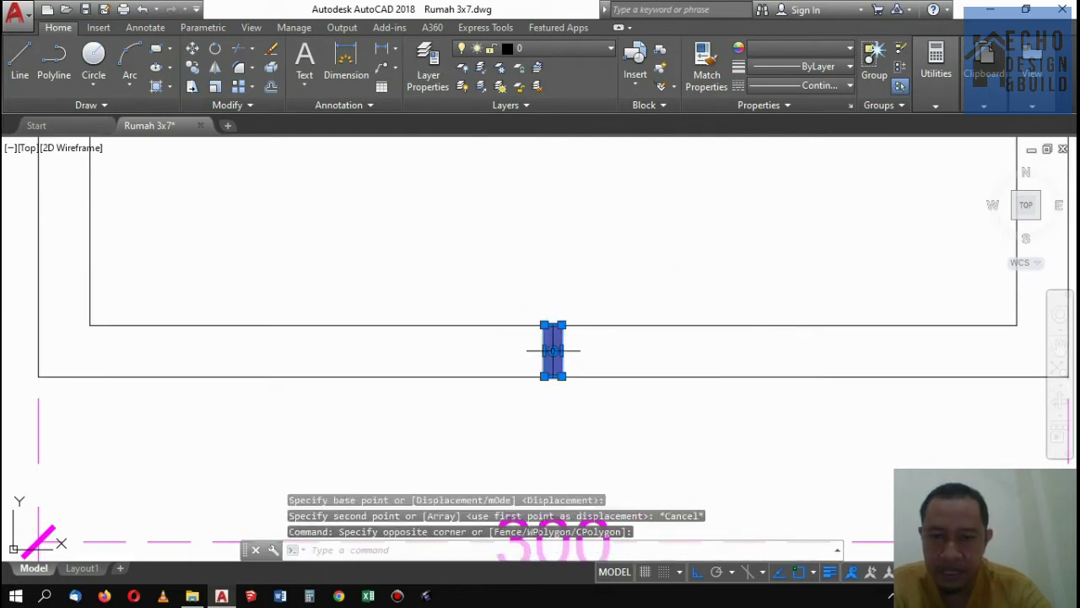
{"action": "left_click", "coordinate": [196, 70]}
{"action": "key", "text": "Escape"}
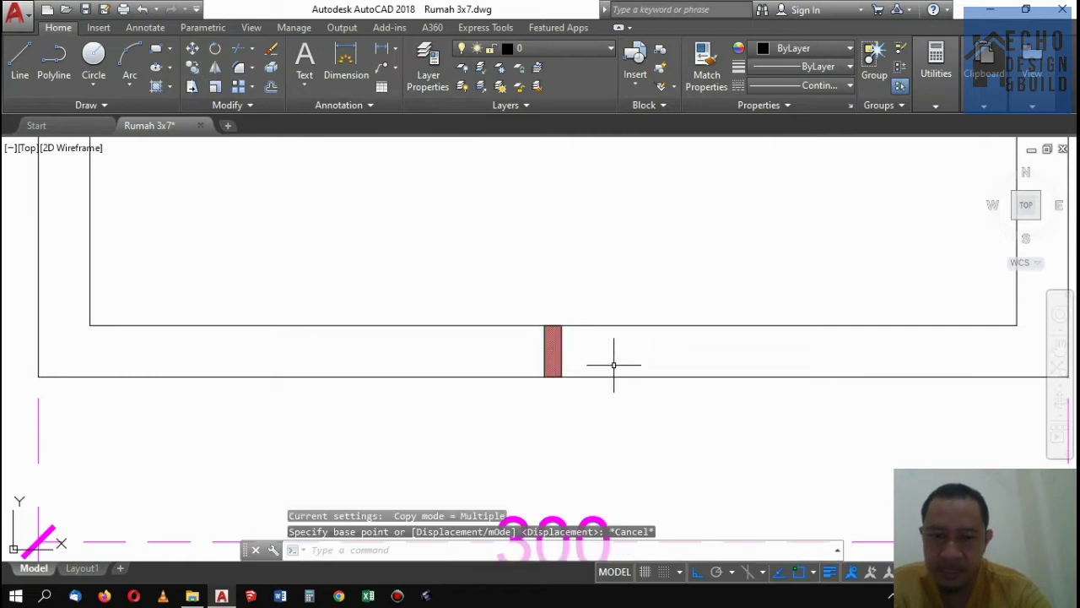
- Copy the column 1 unit to the right and 1 unit to the left along the bottom wall
{"action": "left_click", "coordinate": [609, 363]}
{"action": "left_click", "coordinate": [530, 341]}
{"action": "type", "text": "c"}
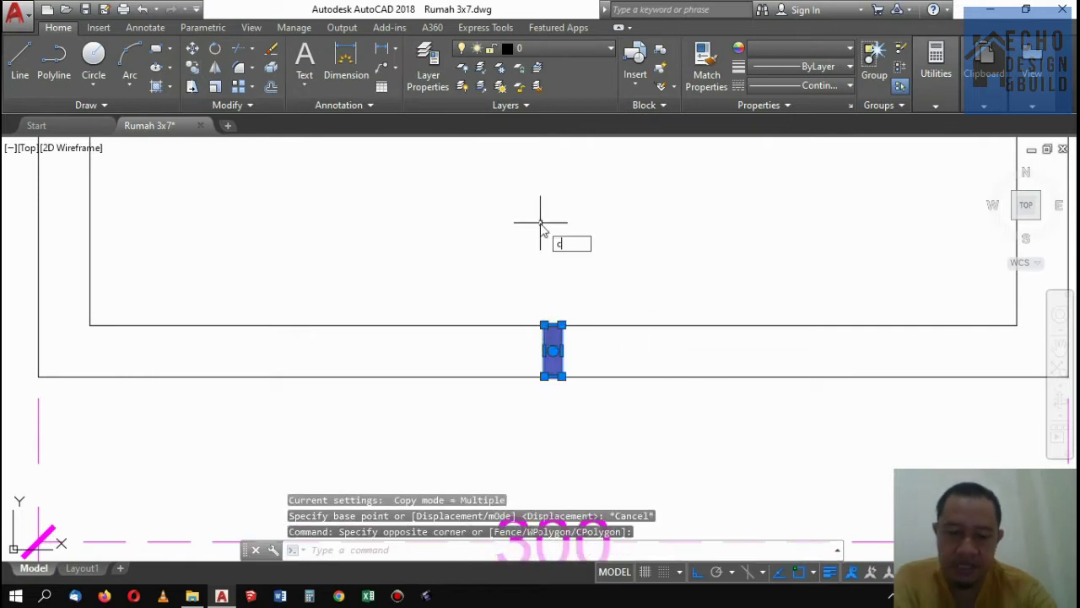
{"action": "type", "text": "o"}
{"action": "left_click", "coordinate": [585, 258]}
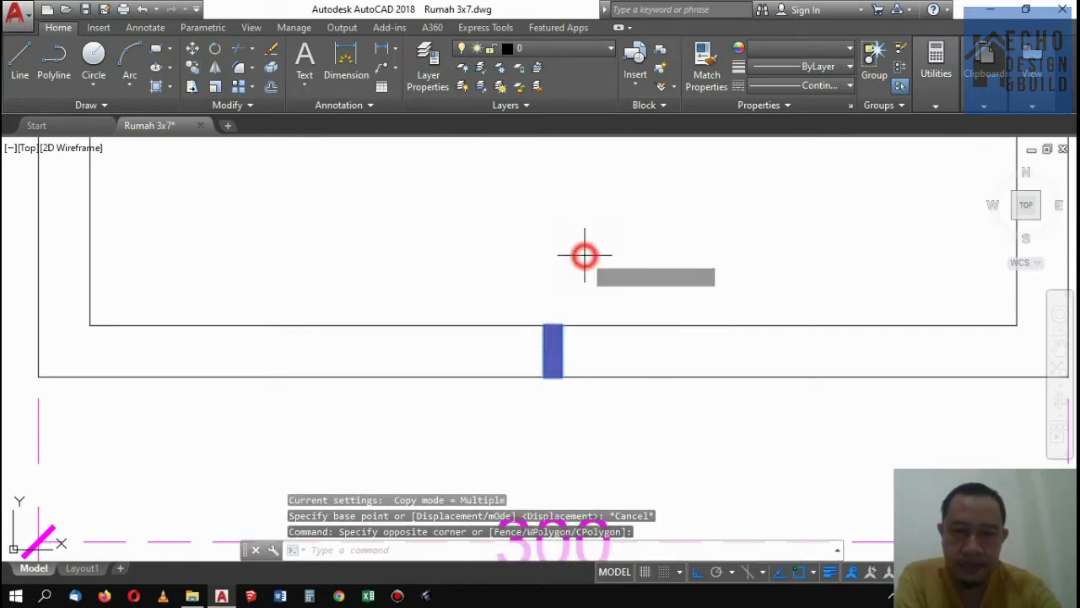
{"action": "left_click", "coordinate": [542, 250]}
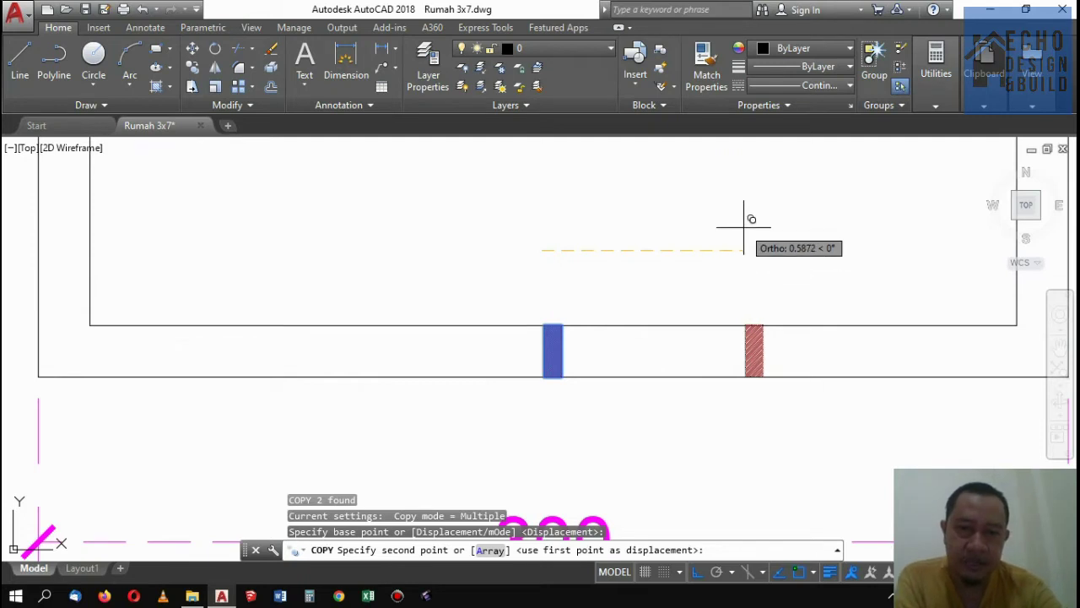
{"action": "key", "text": "F8"}
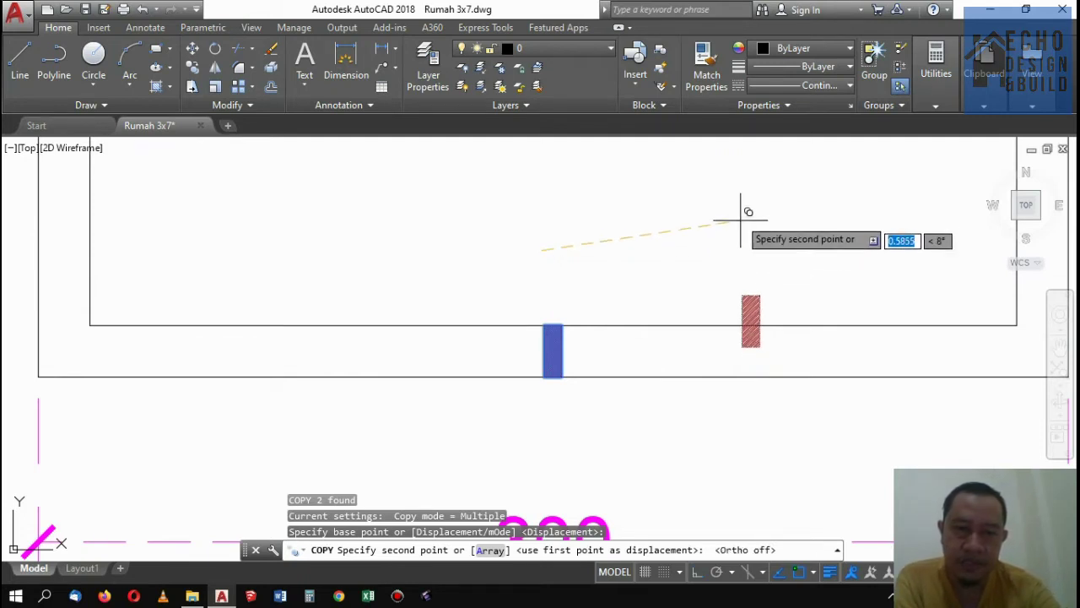
{"action": "key", "text": "F8"}
{"action": "key", "text": "F8"}
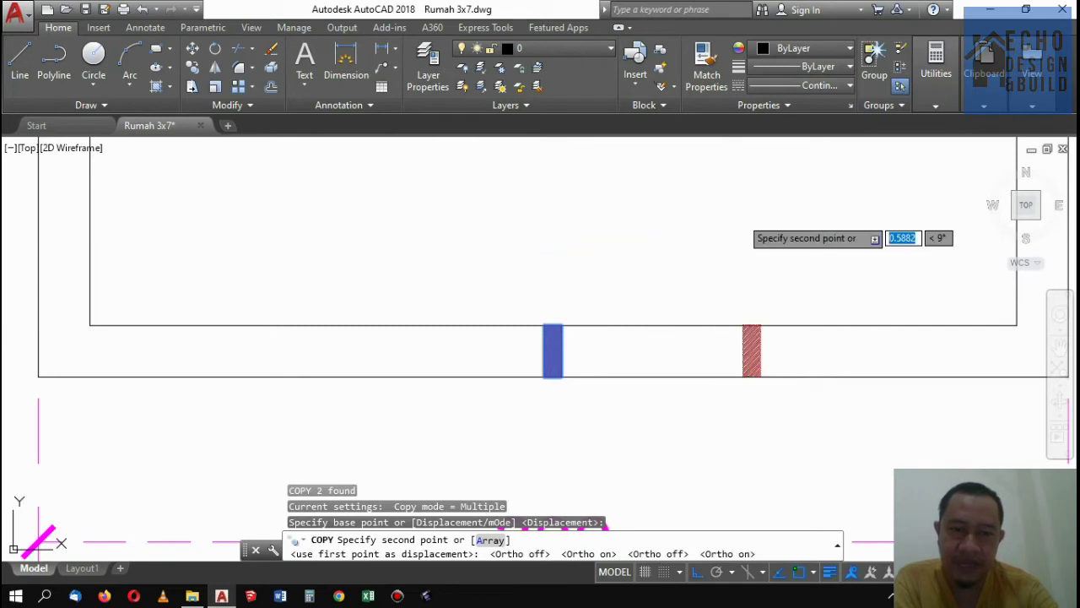
{"action": "key", "text": "F8"}
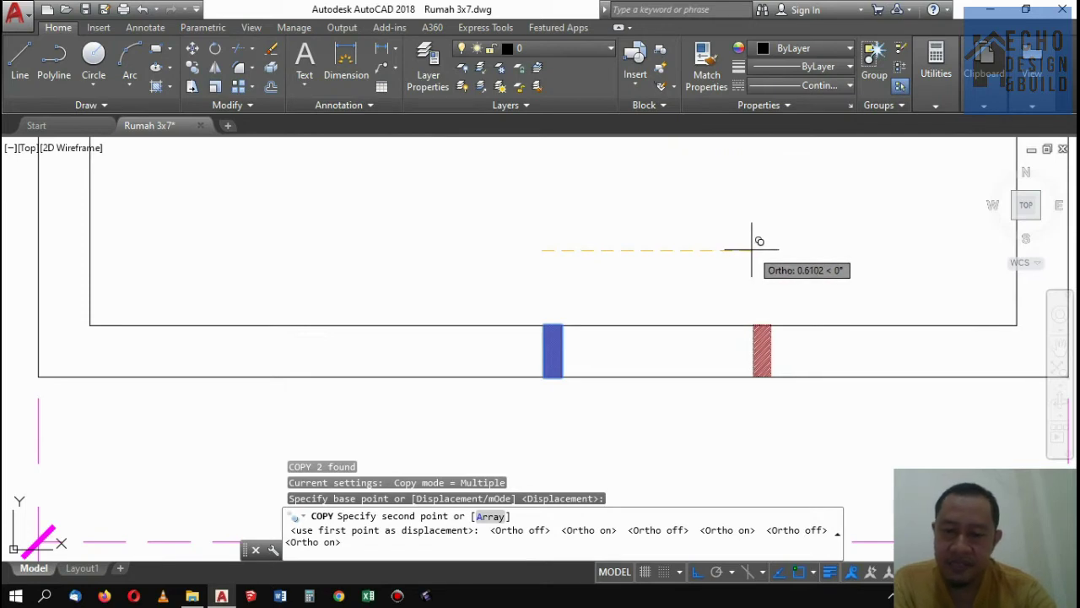
{"action": "key", "text": "Return"}
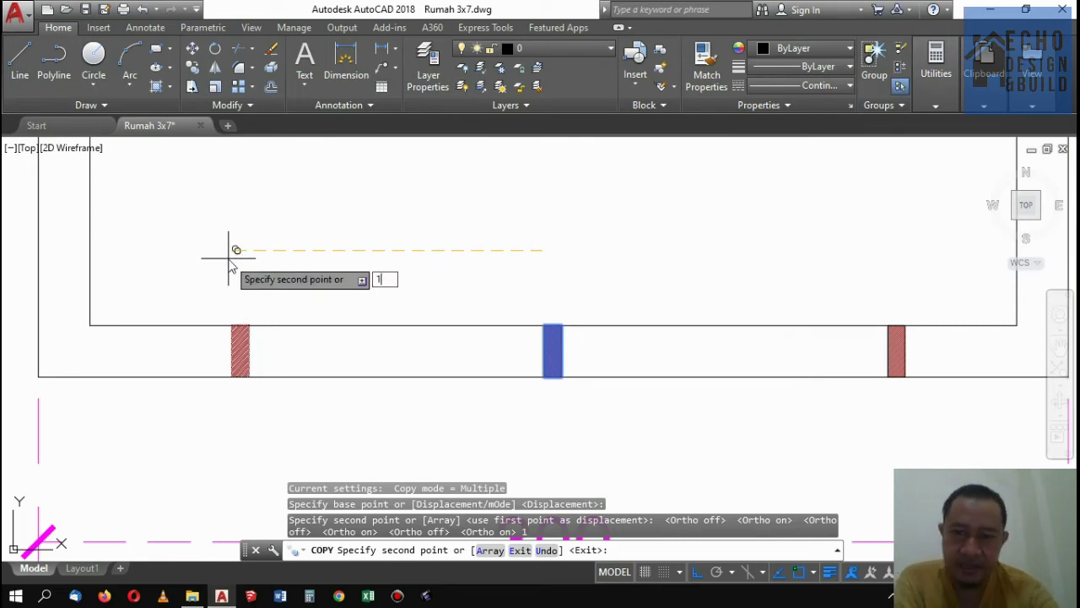
{"action": "key", "text": "Return"}
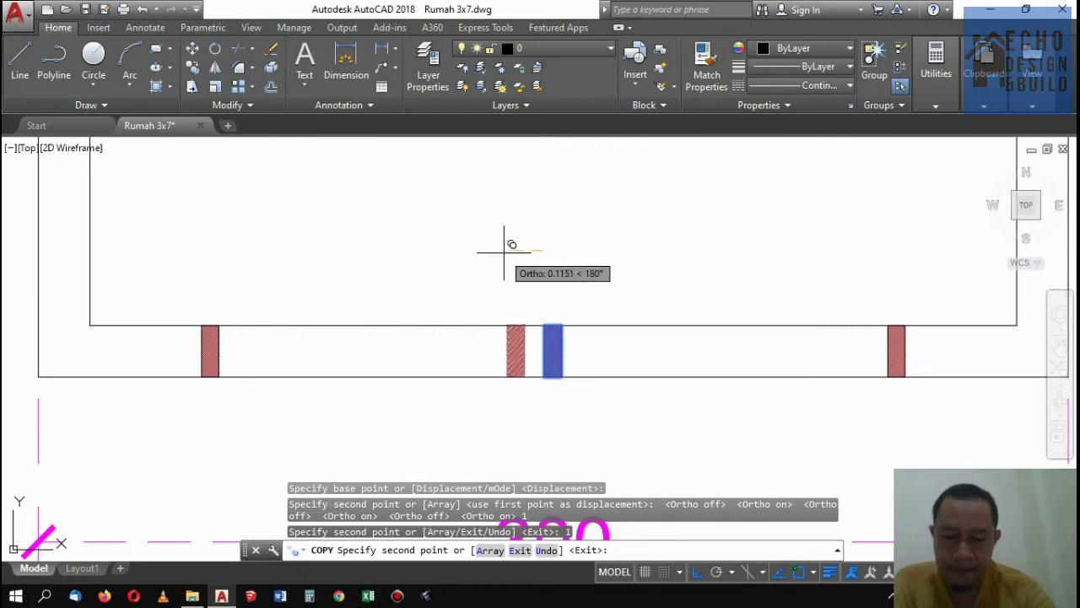
{"action": "key", "text": "Return"}
{"action": "scroll", "coordinate": [572, 344], "scroll_direction": "up", "scroll_amount": 4}
{"action": "left_click_drag", "start_coordinate": [571, 344], "coordinate": [518, 357]}
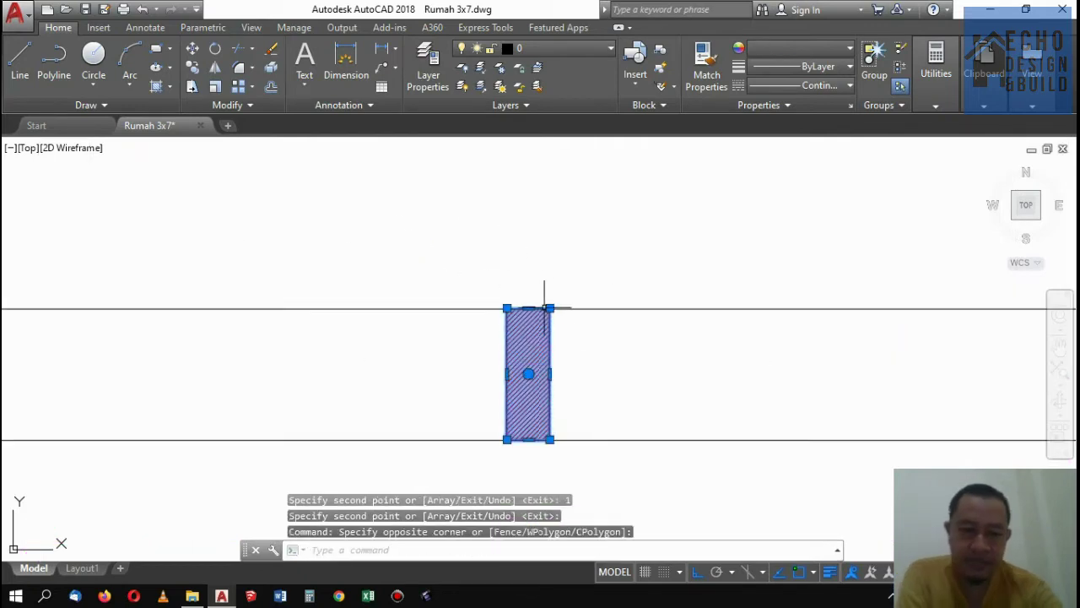
- Delete the selected centre column from the bottom wall
{"action": "key", "text": "Delete"}
{"action": "scroll", "coordinate": [583, 293], "scroll_direction": "down", "scroll_amount": 3}
{"action": "scroll", "coordinate": [583, 293], "scroll_direction": "down", "scroll_amount": 5}
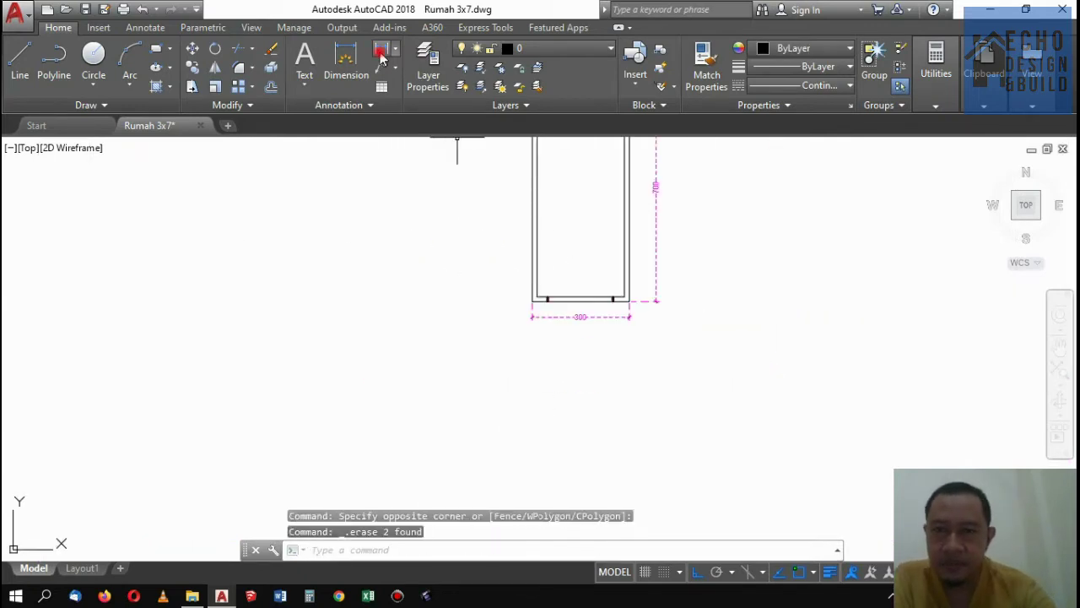
- Add a 195 linear dimension from the room's inner corner to a column, then erase it
{"action": "left_click", "coordinate": [382, 52]}
{"action": "scroll", "coordinate": [501, 279], "scroll_direction": "up", "scroll_amount": 5}
{"action": "scroll", "coordinate": [448, 290], "scroll_direction": "up", "scroll_amount": 2}
{"action": "scroll", "coordinate": [436, 297], "scroll_direction": "up", "scroll_amount": 2}
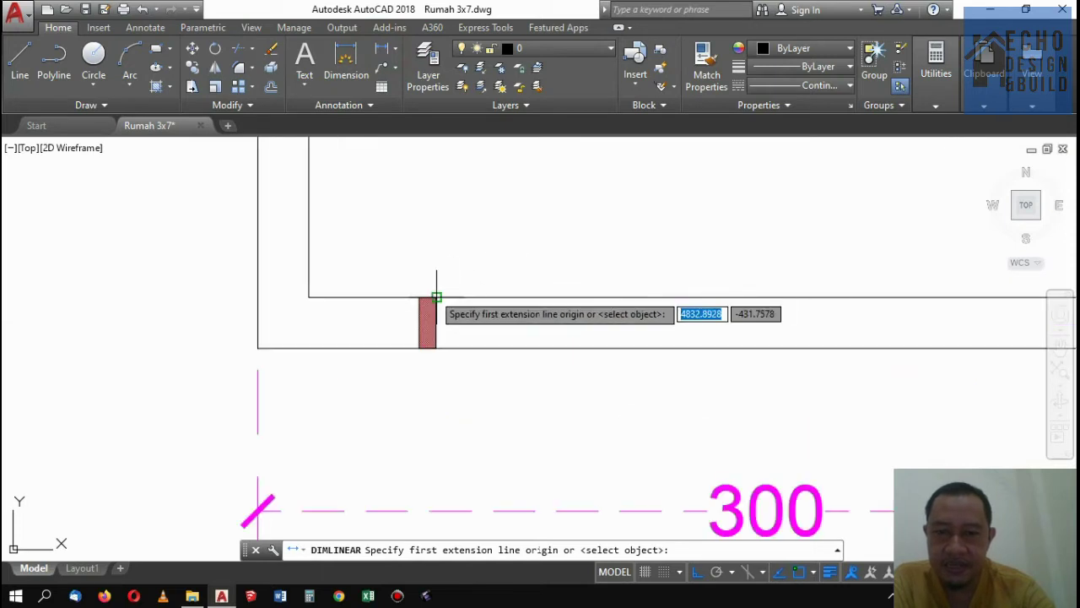
{"action": "left_click", "coordinate": [436, 297]}
{"action": "scroll", "coordinate": [436, 297], "scroll_direction": "down", "scroll_amount": 3}
{"action": "scroll", "coordinate": [579, 309], "scroll_direction": "up", "scroll_amount": 3}
{"action": "scroll", "coordinate": [550, 312], "scroll_direction": "up", "scroll_amount": 2}
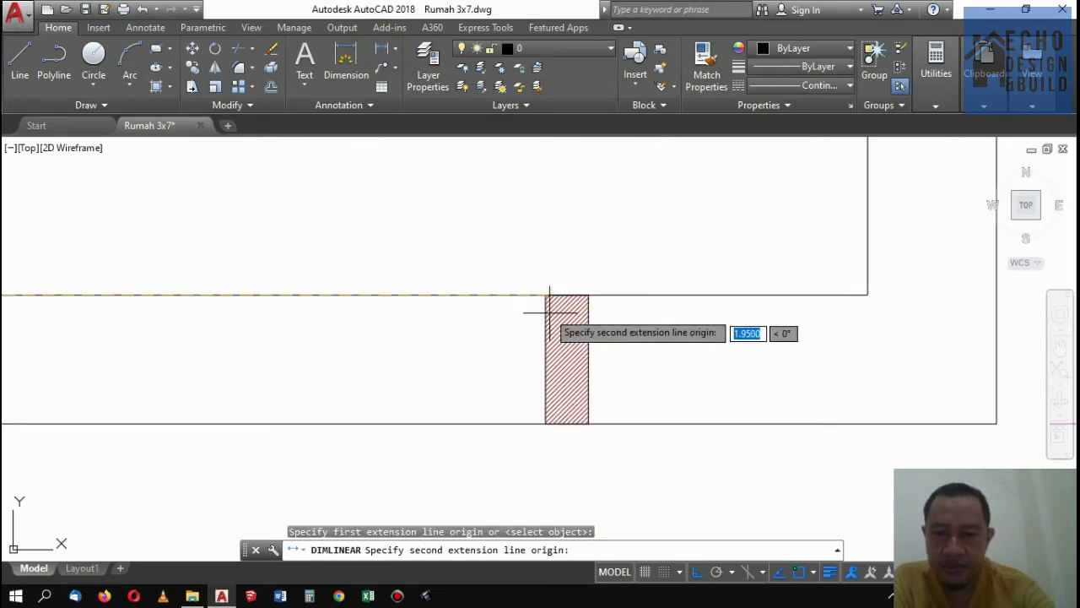
{"action": "left_click", "coordinate": [550, 295]}
{"action": "scroll", "coordinate": [550, 294], "scroll_direction": "down", "scroll_amount": 3}
{"action": "scroll", "coordinate": [506, 313], "scroll_direction": "up", "scroll_amount": 1}
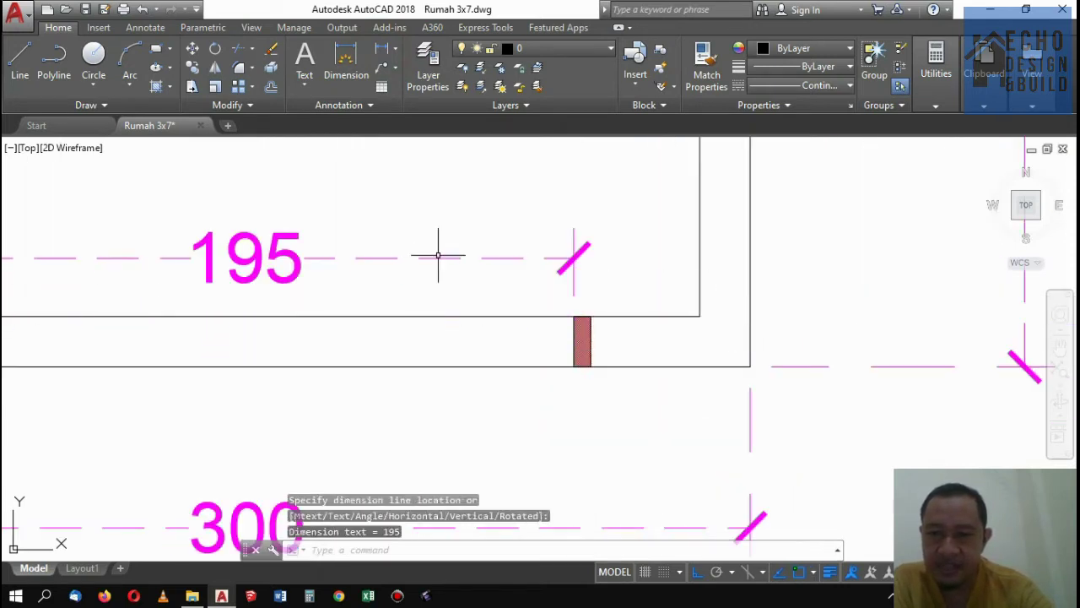
{"action": "scroll", "coordinate": [438, 255], "scroll_direction": "down", "scroll_amount": 3}
{"action": "scroll", "coordinate": [506, 289], "scroll_direction": "up", "scroll_amount": 3}
{"action": "left_click", "coordinate": [499, 287]}
{"action": "left_click", "coordinate": [498, 287]}
{"action": "left_click", "coordinate": [482, 228]}
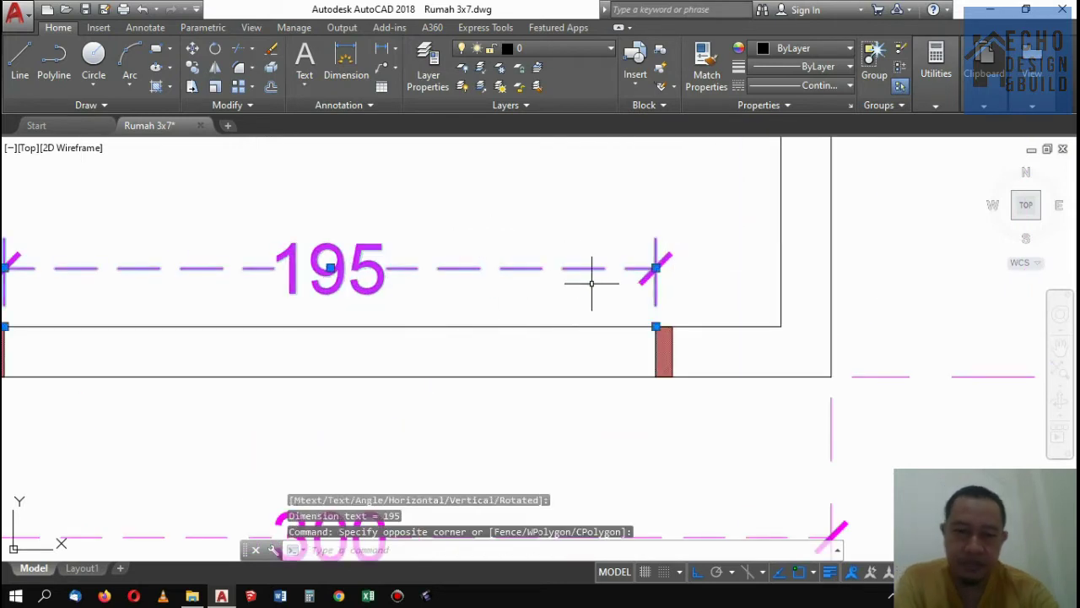
{"action": "key", "text": "Delete"}
{"action": "scroll", "coordinate": [628, 333], "scroll_direction": "up", "scroll_amount": 3}
- Move the hatched column a short distance, using its top-left corner as base point
{"action": "left_click", "coordinate": [682, 340]}
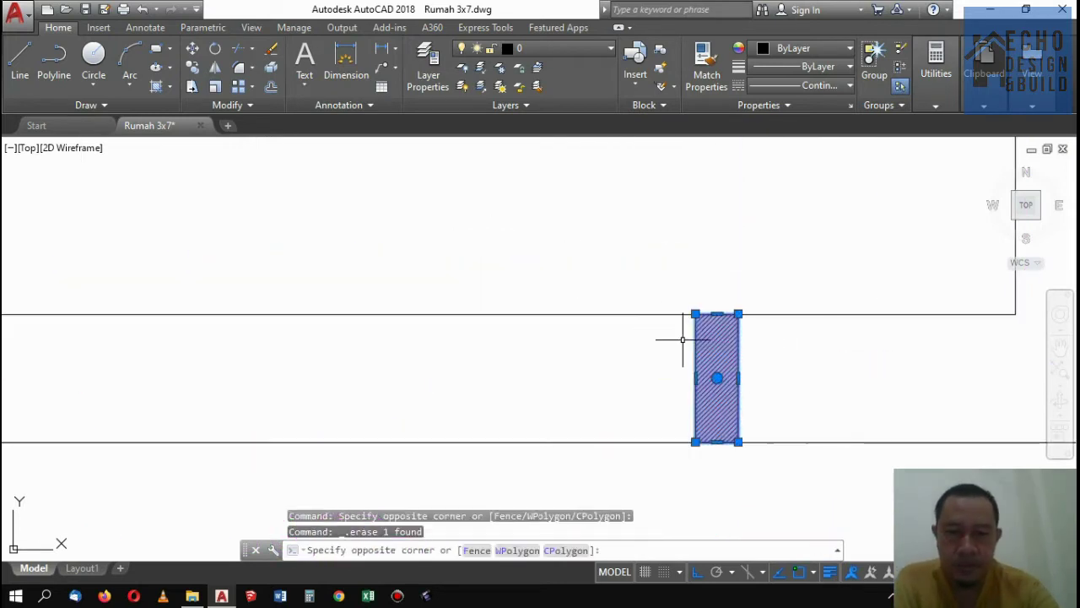
{"action": "left_click", "coordinate": [683, 339]}
{"action": "type", "text": "M"}
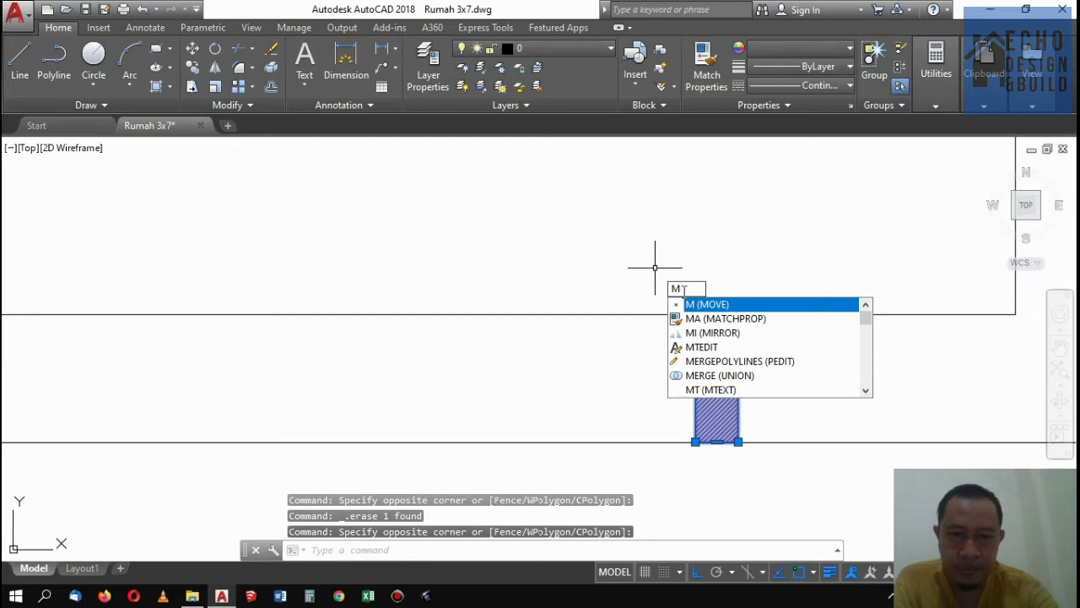
{"action": "key", "text": "Return"}
{"action": "left_click", "coordinate": [696, 313]}
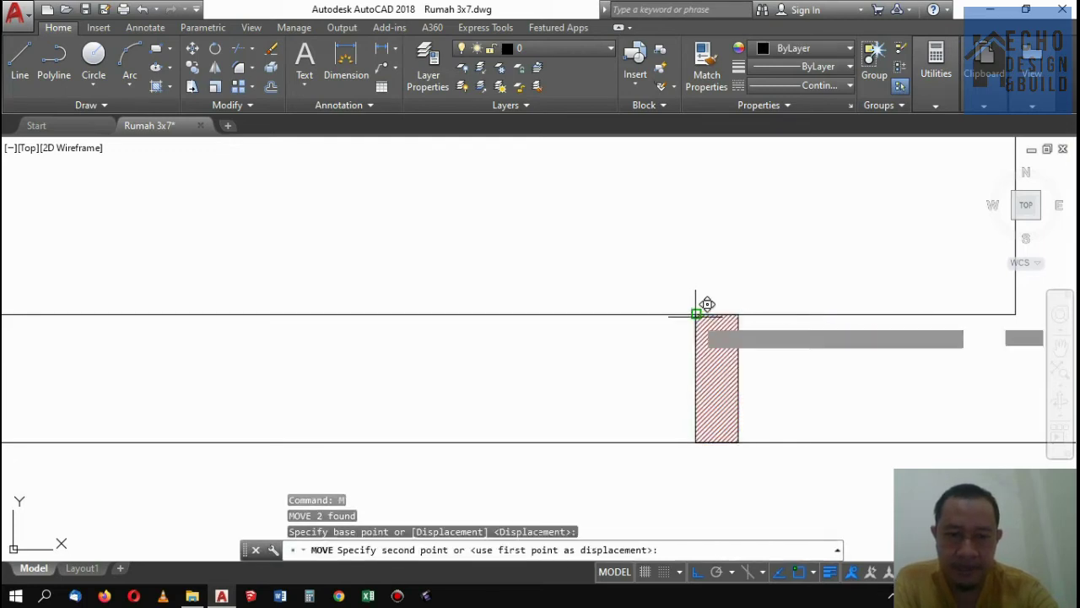
{"action": "left_click", "coordinate": [717, 314]}
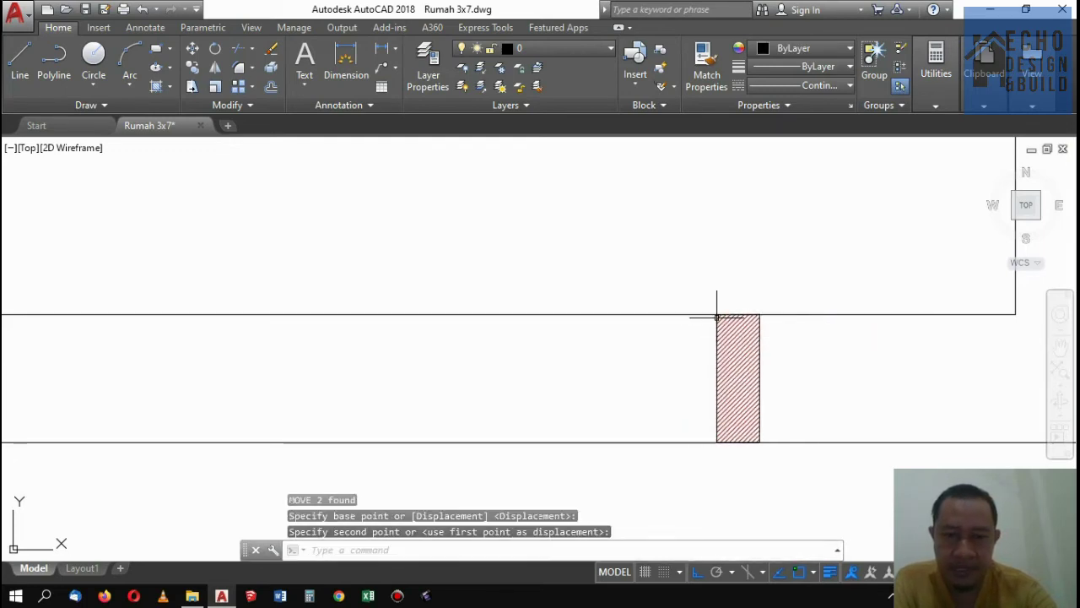
{"action": "scroll", "coordinate": [725, 310], "scroll_direction": "down", "scroll_amount": 5}
{"action": "scroll", "coordinate": [752, 326], "scroll_direction": "down", "scroll_amount": 3}
{"action": "scroll", "coordinate": [682, 313], "scroll_direction": "up", "scroll_amount": 5}
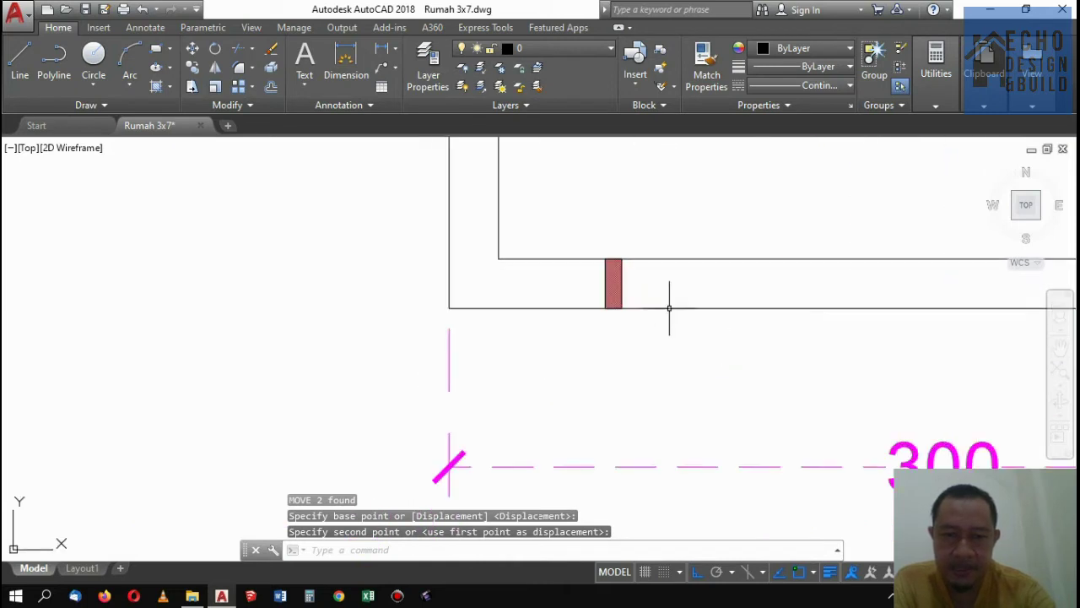
{"action": "scroll", "coordinate": [667, 299], "scroll_direction": "up", "scroll_amount": 4}
- Shift the column further left toward the room's corner from its top-right corner
{"action": "left_click_drag", "start_coordinate": [617, 271], "coordinate": [531, 235]}
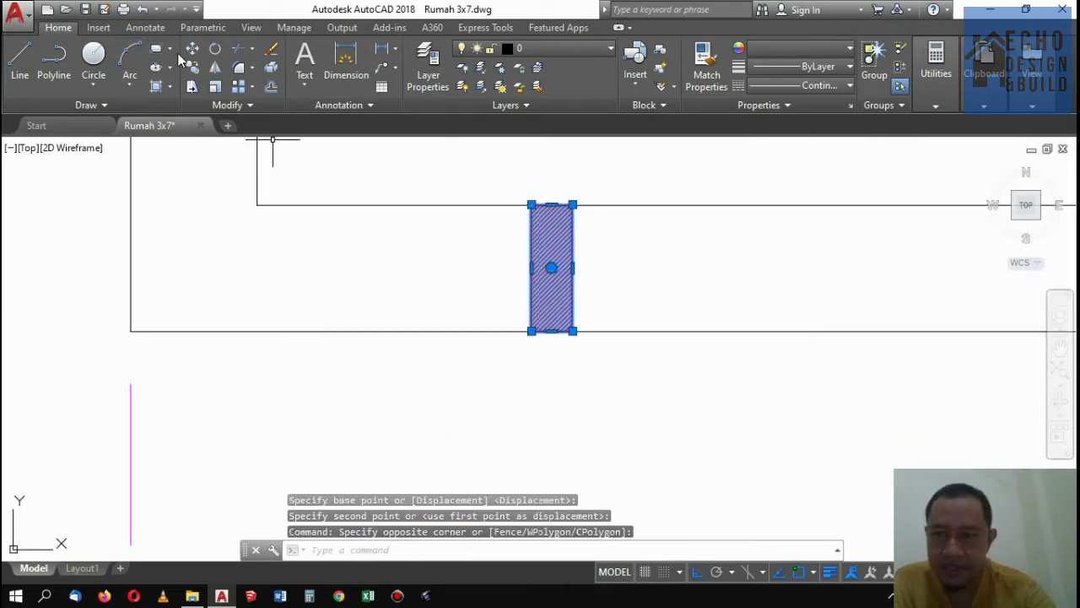
{"action": "left_click", "coordinate": [192, 48]}
{"action": "scroll", "coordinate": [567, 182], "scroll_direction": "up", "scroll_amount": 3}
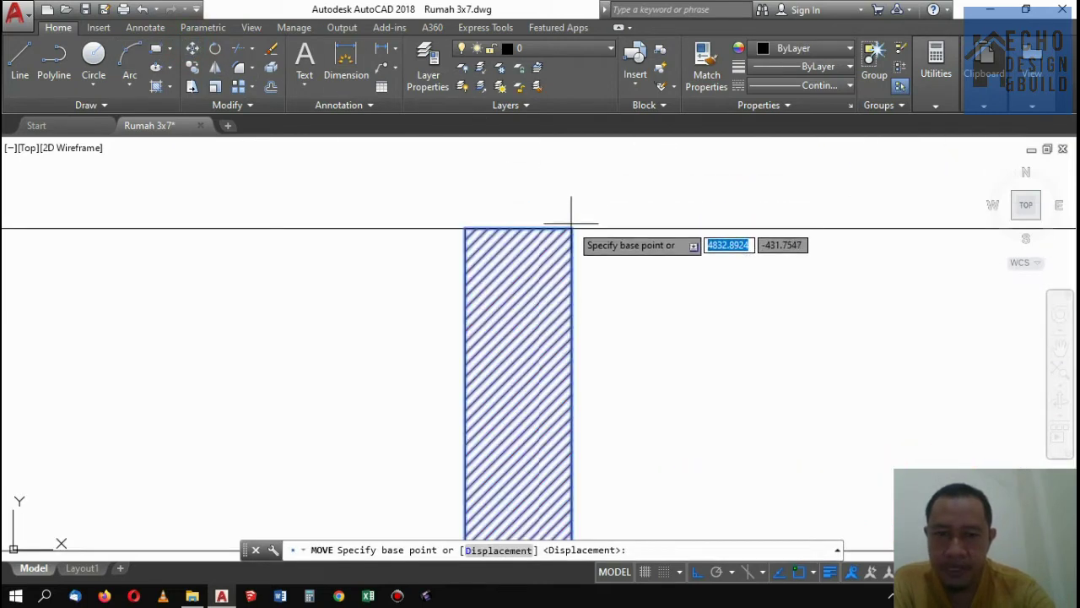
{"action": "left_click", "coordinate": [572, 227]}
{"action": "left_click", "coordinate": [518, 228]}
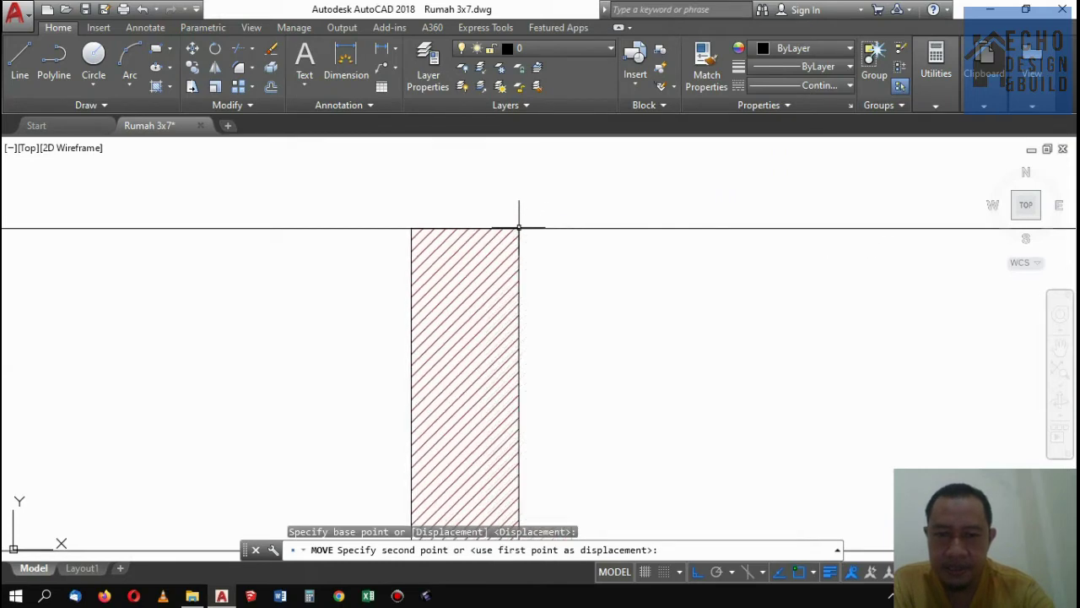
{"action": "scroll", "coordinate": [506, 240], "scroll_direction": "down", "scroll_amount": 5}
{"action": "scroll", "coordinate": [481, 244], "scroll_direction": "down", "scroll_amount": 6}
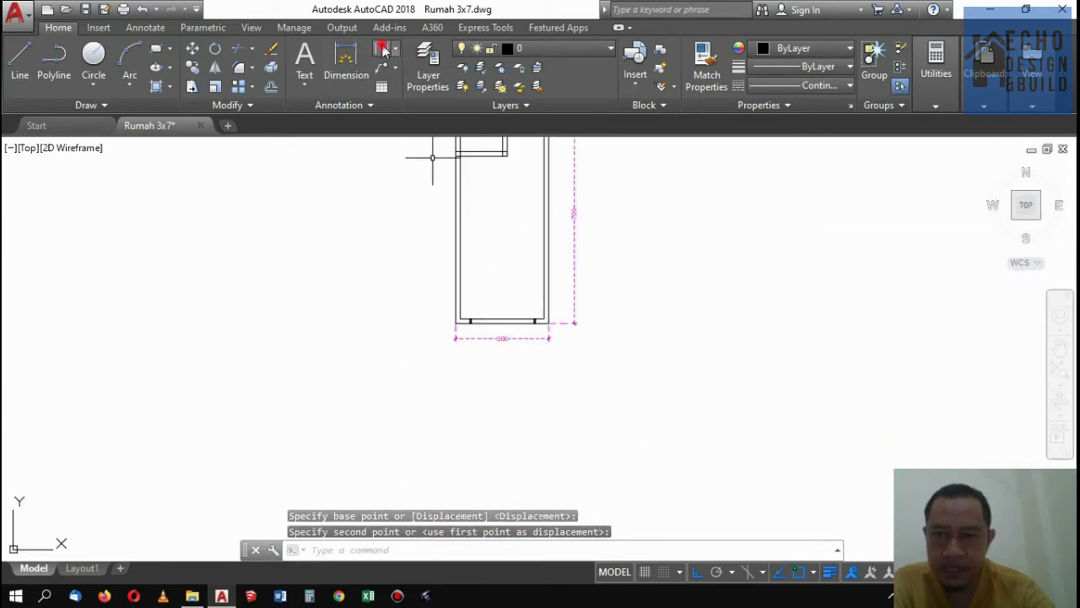
{"action": "left_click", "coordinate": [382, 48]}
{"action": "scroll", "coordinate": [470, 307], "scroll_direction": "up", "scroll_amount": 5}
{"action": "scroll", "coordinate": [430, 396], "scroll_direction": "up", "scroll_amount": 2}
{"action": "left_click", "coordinate": [433, 397]}
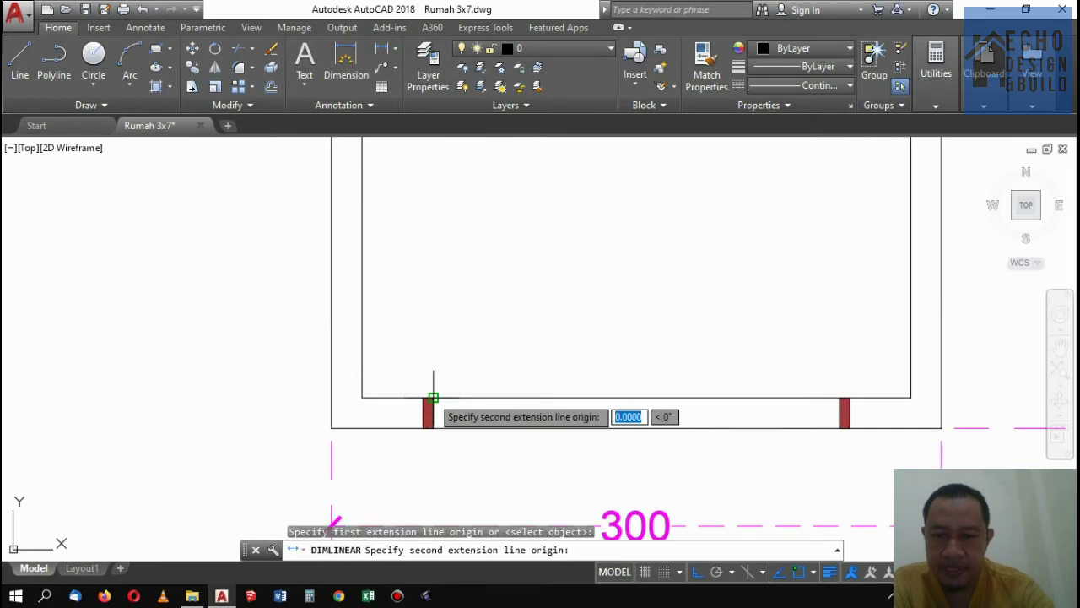
{"action": "left_click", "coordinate": [840, 393]}
{"action": "left_click", "coordinate": [770, 327]}
{"action": "left_click", "coordinate": [717, 348]}
{"action": "left_click", "coordinate": [696, 270]}
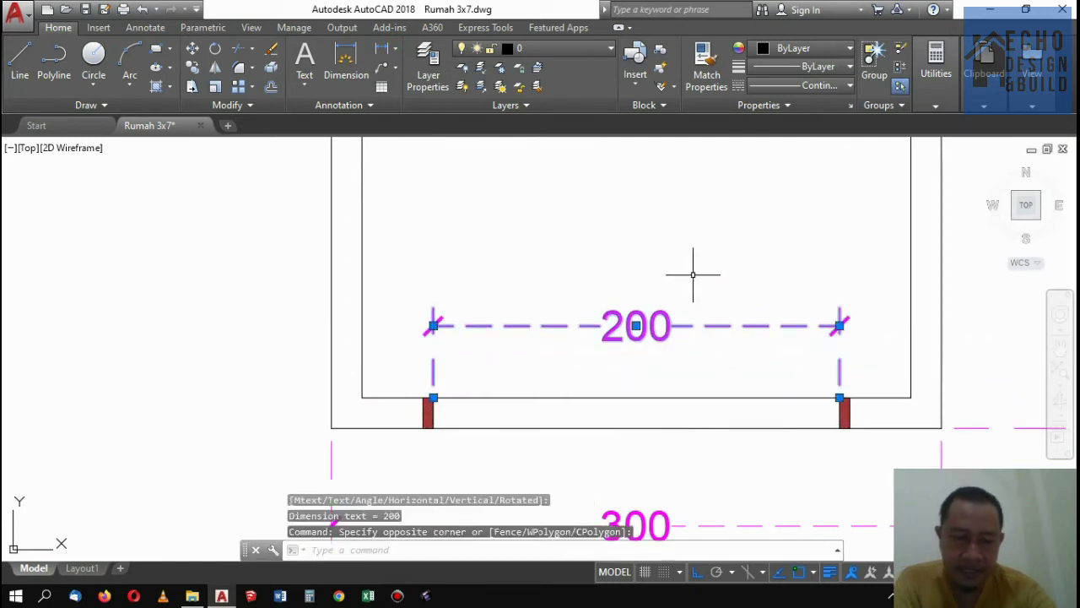
{"action": "key", "text": "Delete"}
{"action": "scroll", "coordinate": [653, 356], "scroll_direction": "down", "scroll_amount": 5}
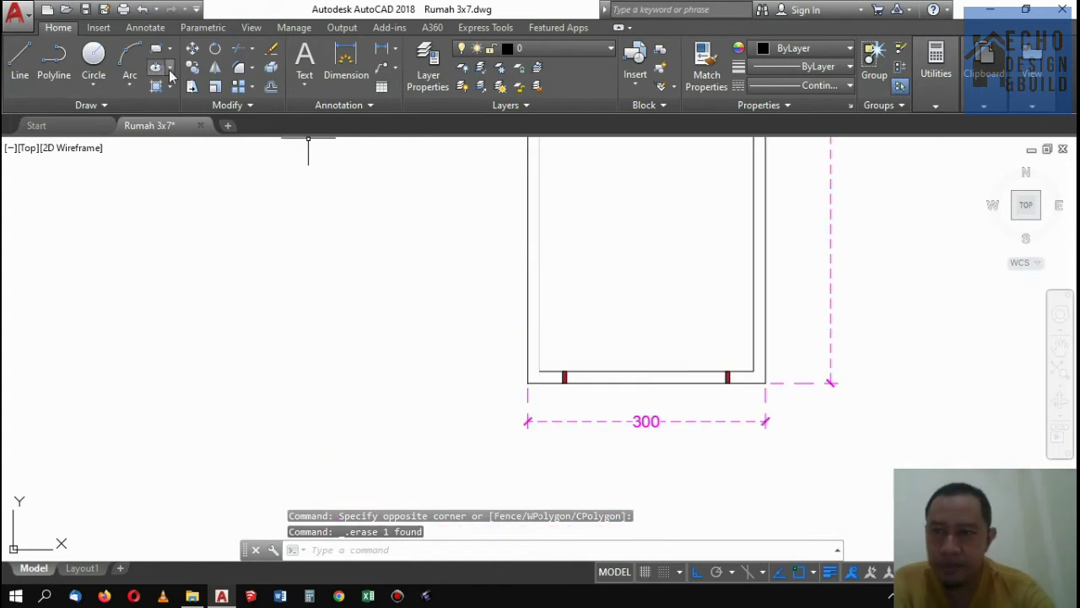
{"action": "left_click", "coordinate": [94, 84]}
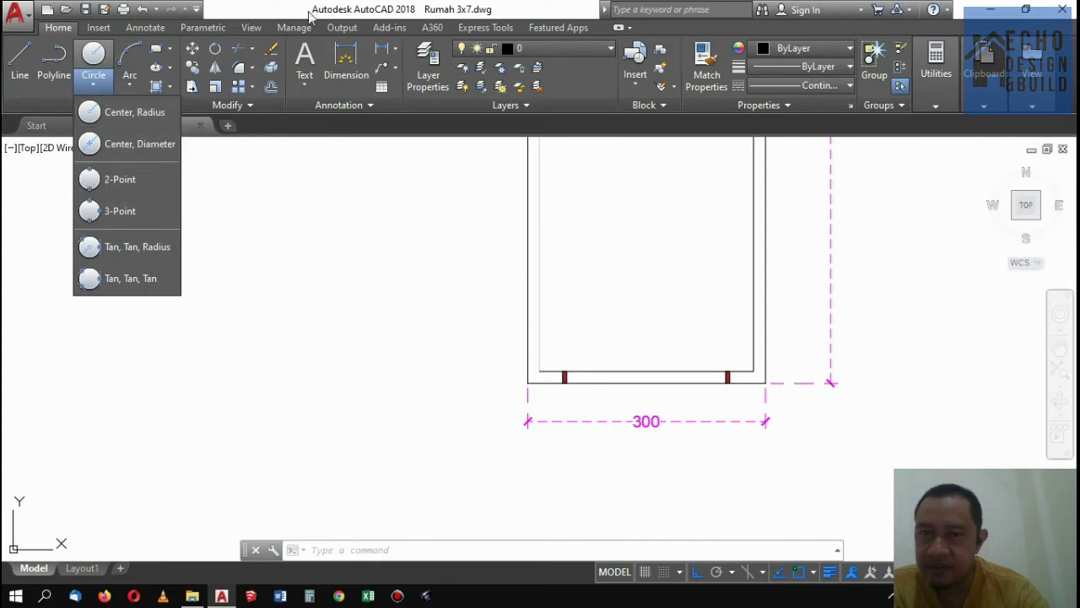
{"action": "scroll", "coordinate": [583, 337], "scroll_direction": "up", "scroll_amount": 3}
{"action": "scroll", "coordinate": [523, 346], "scroll_direction": "down", "scroll_amount": 3}
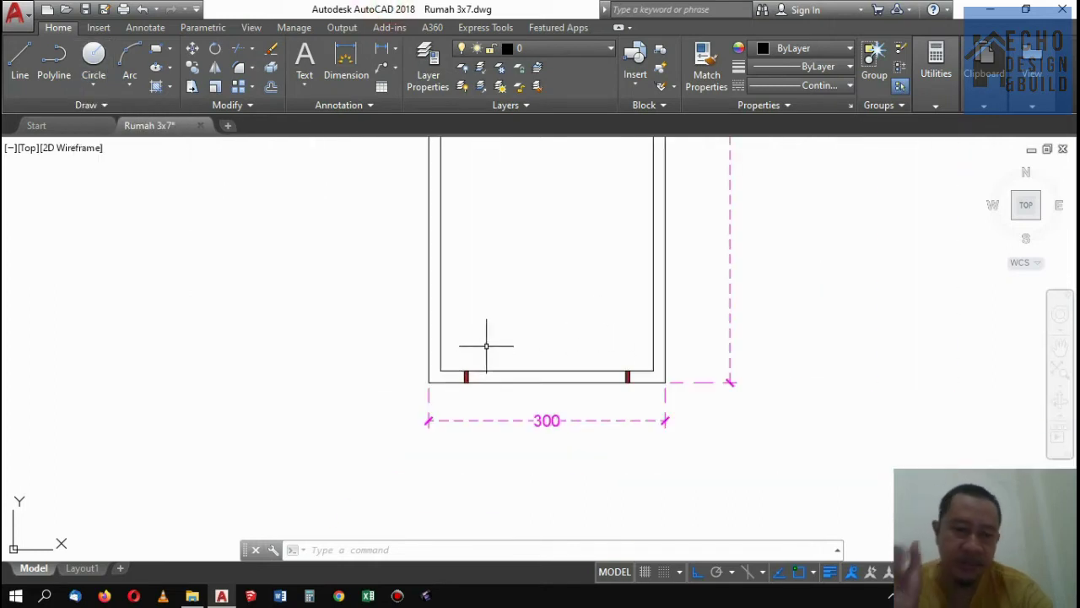
{"action": "scroll", "coordinate": [502, 346], "scroll_direction": "down", "scroll_amount": 5}
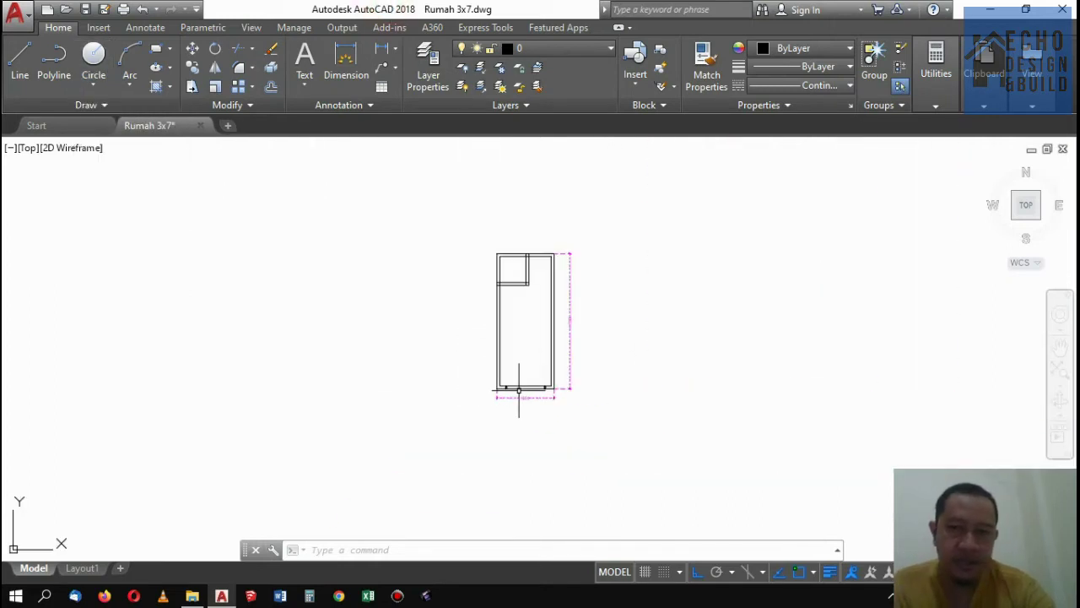
{"action": "scroll", "coordinate": [515, 253], "scroll_direction": "up", "scroll_amount": 4}
{"action": "scroll", "coordinate": [515, 246], "scroll_direction": "down", "scroll_amount": 4}
{"action": "scroll", "coordinate": [523, 265], "scroll_direction": "up", "scroll_amount": 5}
{"action": "scroll", "coordinate": [526, 270], "scroll_direction": "down", "scroll_amount": 4}
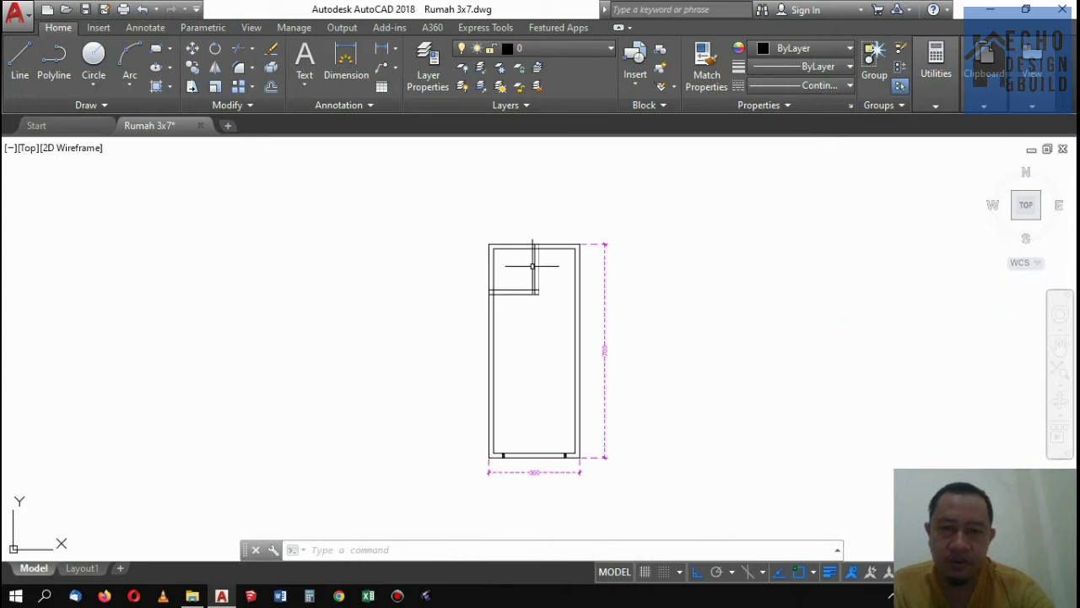
{"action": "scroll", "coordinate": [535, 258], "scroll_direction": "up", "scroll_amount": 6}
{"action": "scroll", "coordinate": [554, 414], "scroll_direction": "down", "scroll_amount": 7}
{"action": "scroll", "coordinate": [550, 337], "scroll_direction": "up", "scroll_amount": 7}
- Window-select the hatched red column on the bottom wall
{"action": "scroll", "coordinate": [550, 325], "scroll_direction": "up", "scroll_amount": 6}
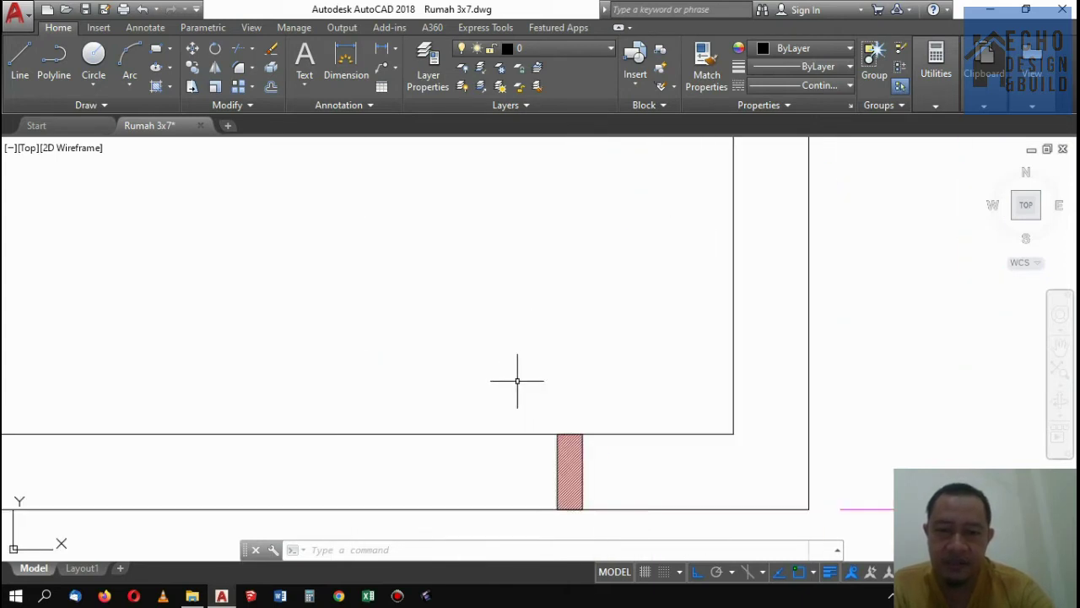
{"action": "left_click", "coordinate": [516, 379]}
{"action": "scroll", "coordinate": [591, 438], "scroll_direction": "down", "scroll_amount": 3}
{"action": "scroll", "coordinate": [583, 390], "scroll_direction": "up", "scroll_amount": 2}
{"action": "left_click", "coordinate": [583, 402]}
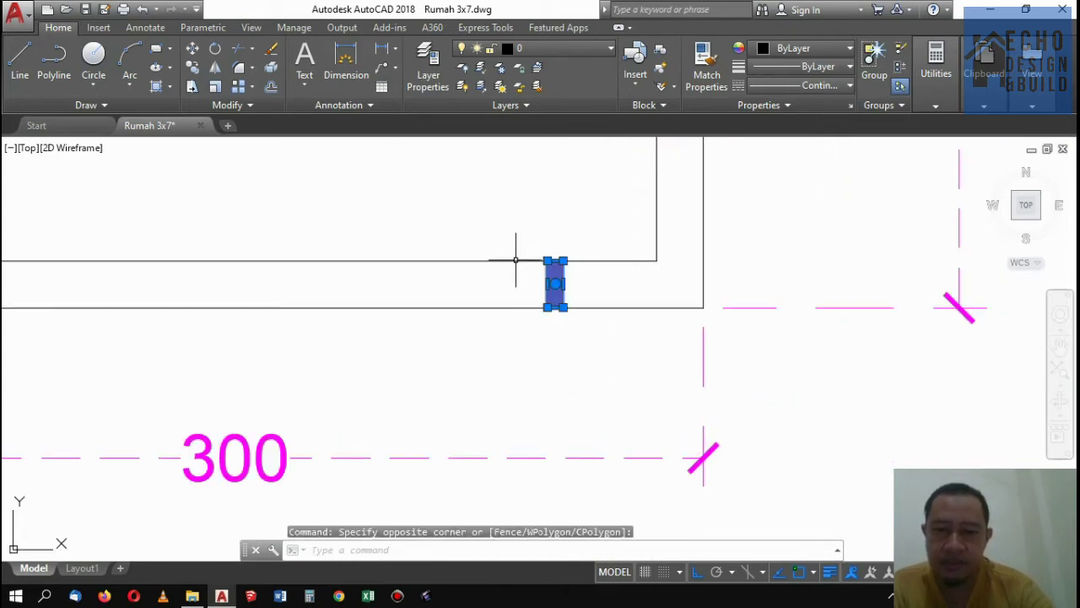
- Copy the column straight up from its corner to sit against the corner room's partition wall
{"action": "left_click", "coordinate": [194, 67]}
{"action": "scroll", "coordinate": [574, 296], "scroll_direction": "up", "scroll_amount": 4}
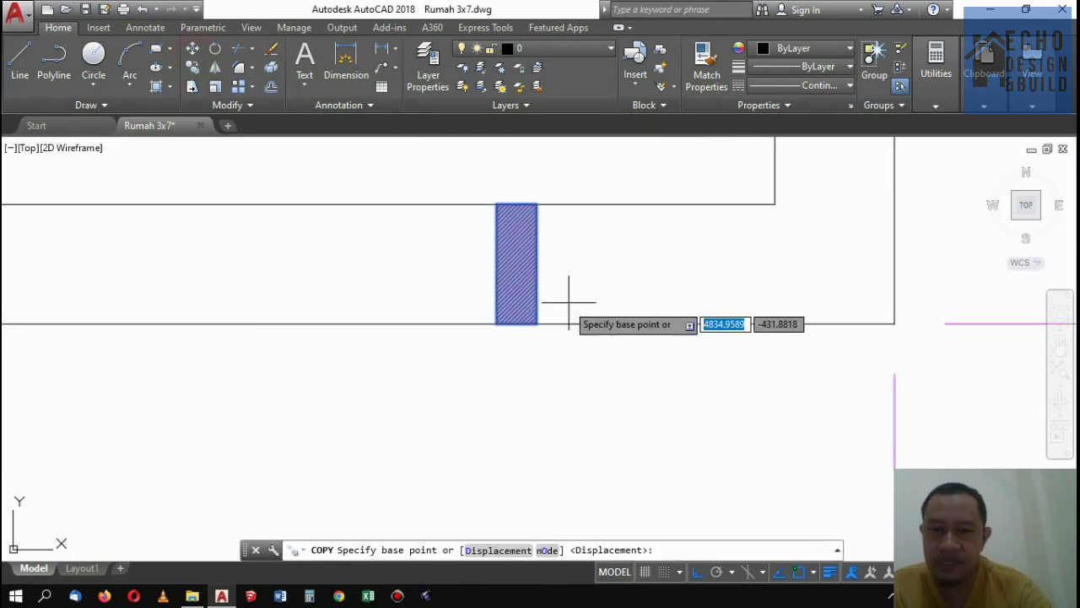
{"action": "left_click", "coordinate": [497, 323]}
{"action": "scroll", "coordinate": [523, 363], "scroll_direction": "down", "scroll_amount": 3}
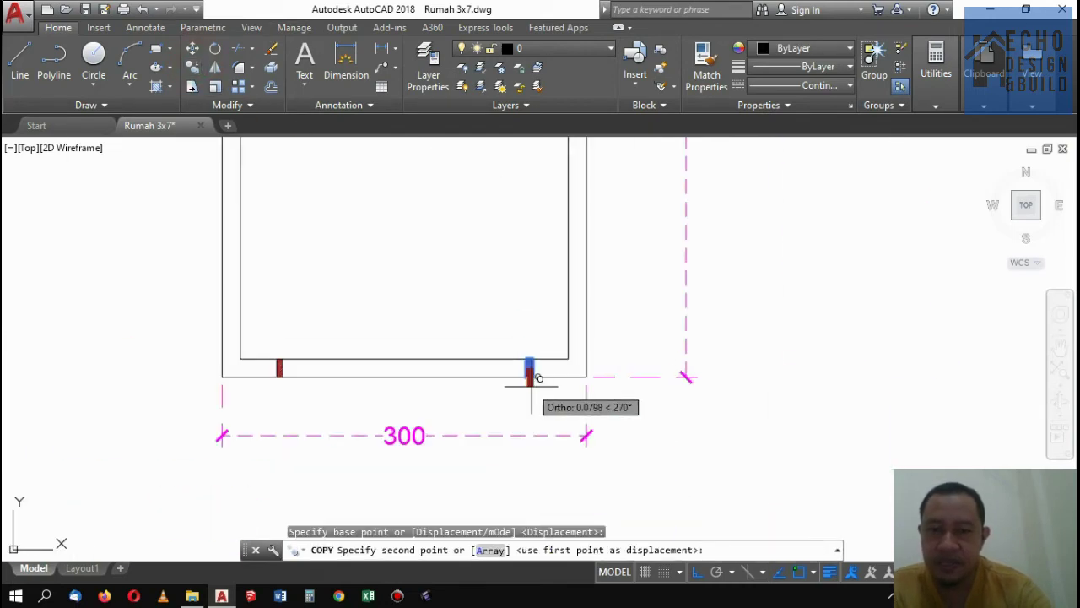
{"action": "scroll", "coordinate": [532, 384], "scroll_direction": "up", "scroll_amount": 2}
{"action": "scroll", "coordinate": [515, 375], "scroll_direction": "up", "scroll_amount": 2}
{"action": "scroll", "coordinate": [510, 371], "scroll_direction": "down", "scroll_amount": 3}
{"action": "scroll", "coordinate": [523, 379], "scroll_direction": "down", "scroll_amount": 3}
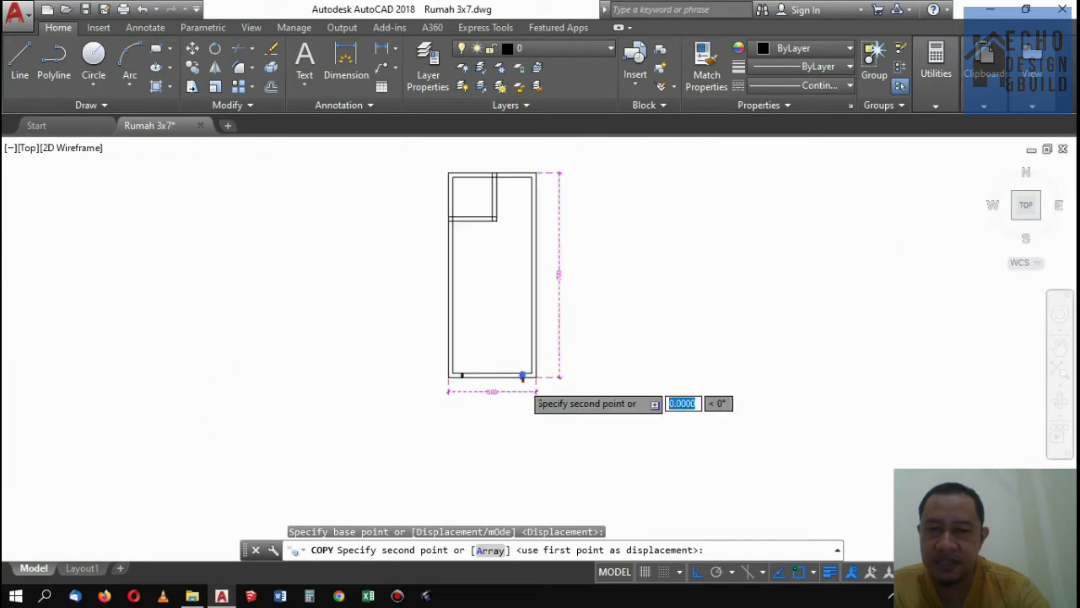
{"action": "scroll", "coordinate": [535, 287], "scroll_direction": "down", "scroll_amount": 1}
{"action": "scroll", "coordinate": [564, 401], "scroll_direction": "up", "scroll_amount": 4}
{"action": "scroll", "coordinate": [578, 426], "scroll_direction": "up", "scroll_amount": 3}
{"action": "scroll", "coordinate": [597, 405], "scroll_direction": "down", "scroll_amount": 3}
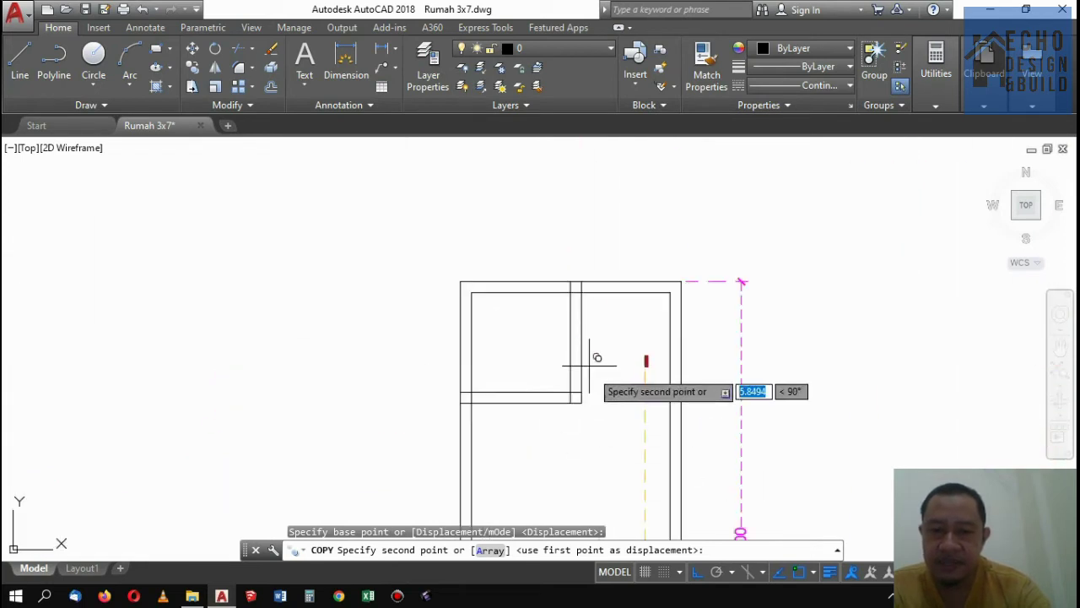
{"action": "scroll", "coordinate": [591, 367], "scroll_direction": "up", "scroll_amount": 3}
{"action": "left_click", "coordinate": [591, 352]}
{"action": "scroll", "coordinate": [632, 279], "scroll_direction": "down", "scroll_amount": 3}
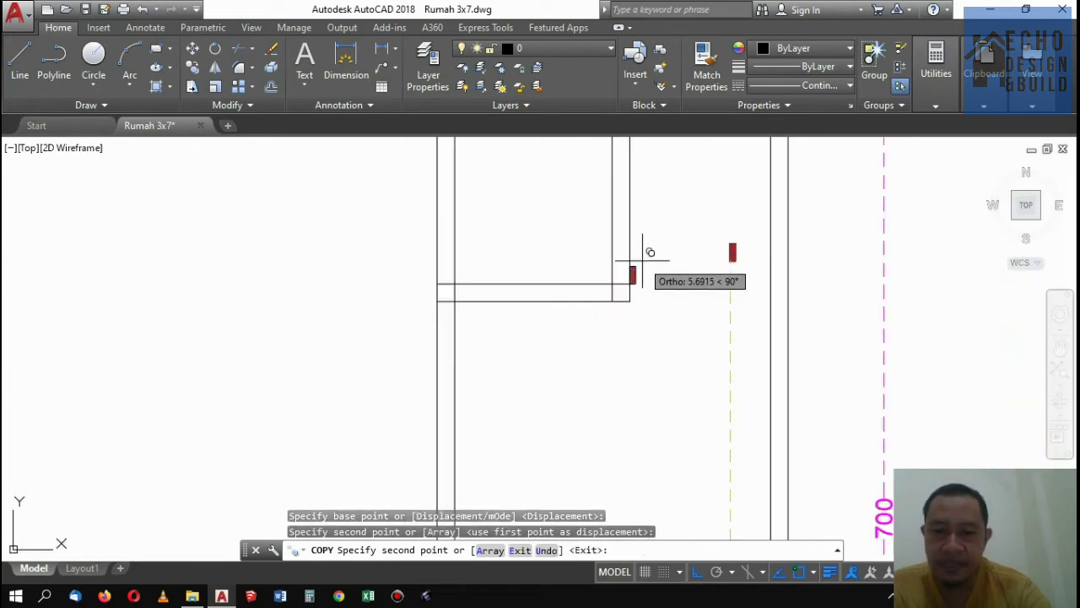
{"action": "scroll", "coordinate": [641, 261], "scroll_direction": "up", "scroll_amount": 4}
{"action": "scroll", "coordinate": [607, 372], "scroll_direction": "up", "scroll_amount": 3}
{"action": "scroll", "coordinate": [589, 333], "scroll_direction": "down", "scroll_amount": 5}
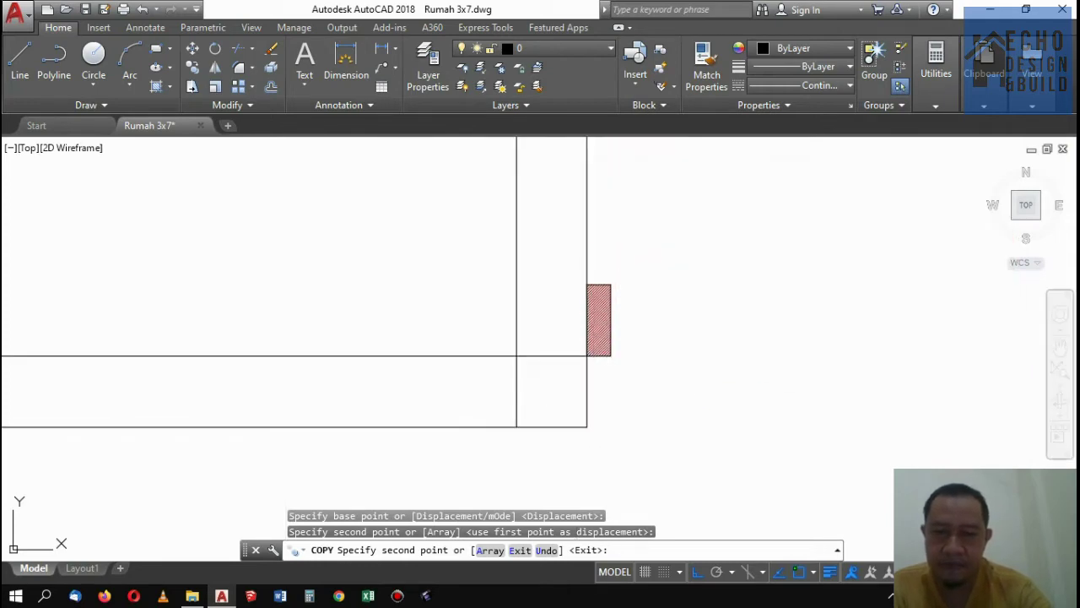
{"action": "key", "text": "Return"}
{"action": "scroll", "coordinate": [624, 241], "scroll_direction": "up", "scroll_amount": 2}
{"action": "scroll", "coordinate": [632, 309], "scroll_direction": "down", "scroll_amount": 4}
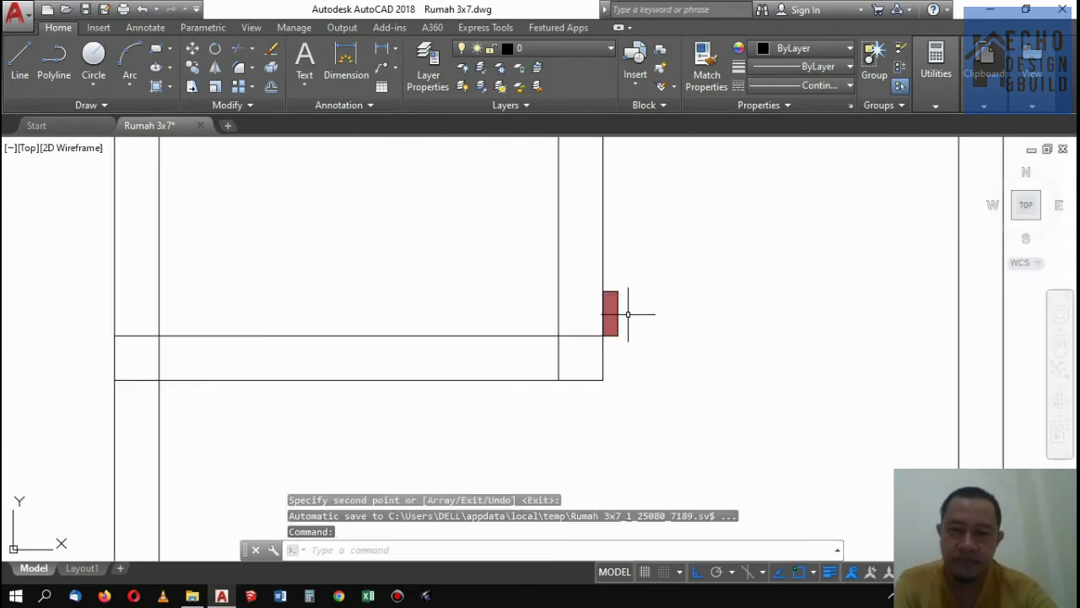
{"action": "scroll", "coordinate": [605, 393], "scroll_direction": "up", "scroll_amount": 6}
- Rotate the copied column 90 degrees about its bottom-left corner so it lies horizontally
{"action": "left_click", "coordinate": [605, 392]}
{"action": "left_click", "coordinate": [576, 346]}
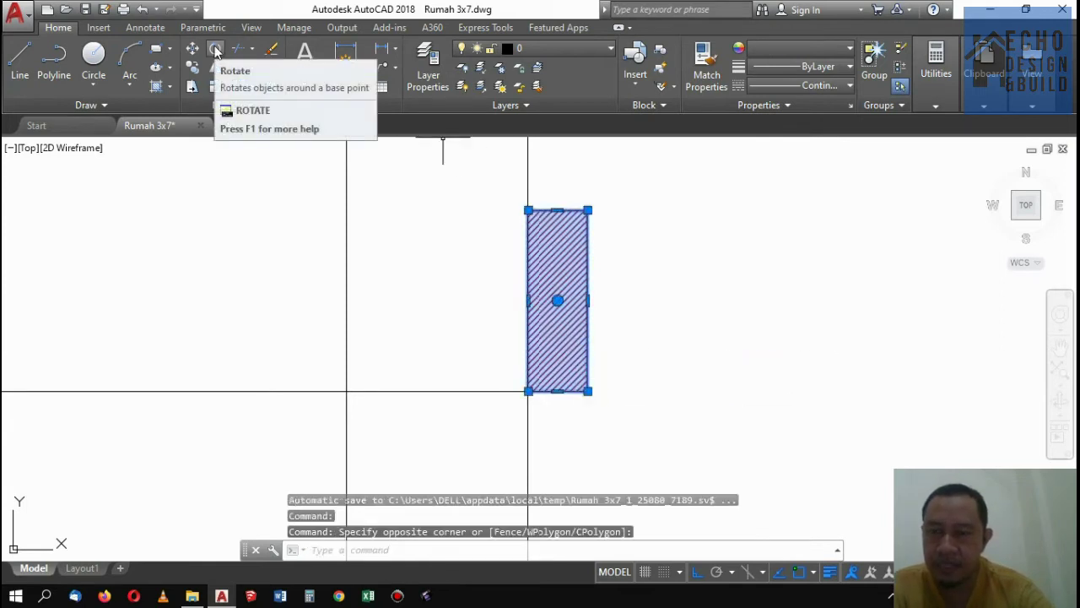
{"action": "left_click", "coordinate": [216, 50]}
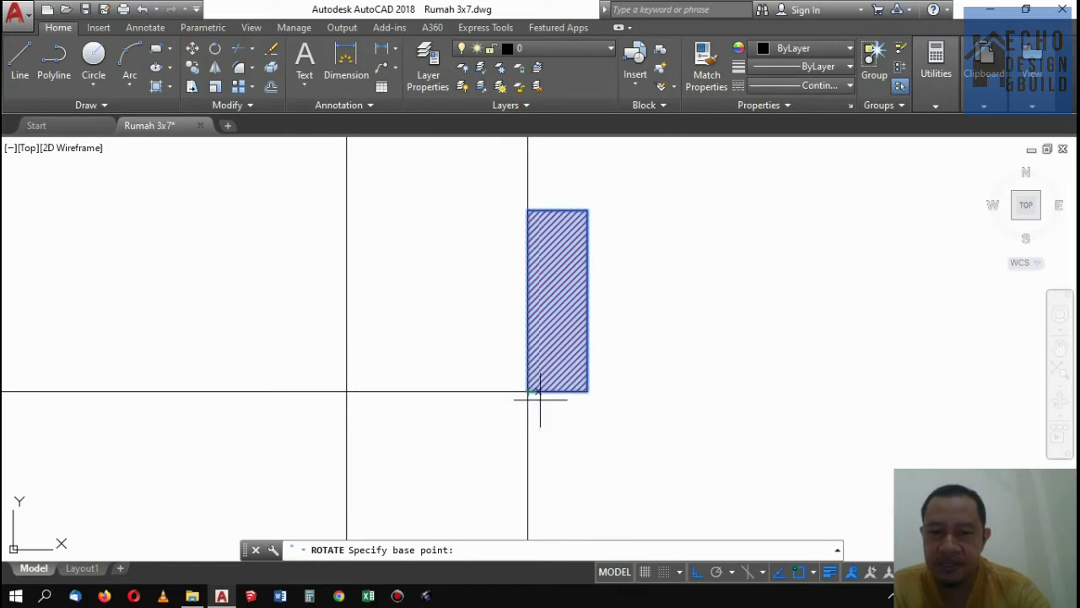
{"action": "left_click", "coordinate": [529, 391]}
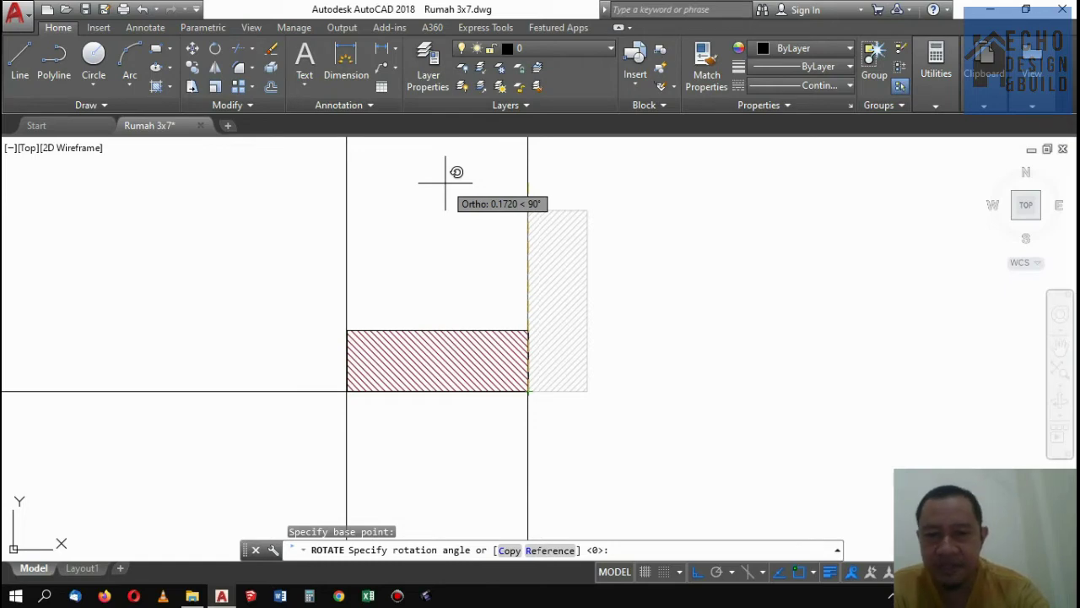
{"action": "left_click", "coordinate": [445, 181]}
- Window-select the rotated column
{"action": "scroll", "coordinate": [495, 337], "scroll_direction": "down", "scroll_amount": 4}
{"action": "scroll", "coordinate": [497, 313], "scroll_direction": "up", "scroll_amount": 3}
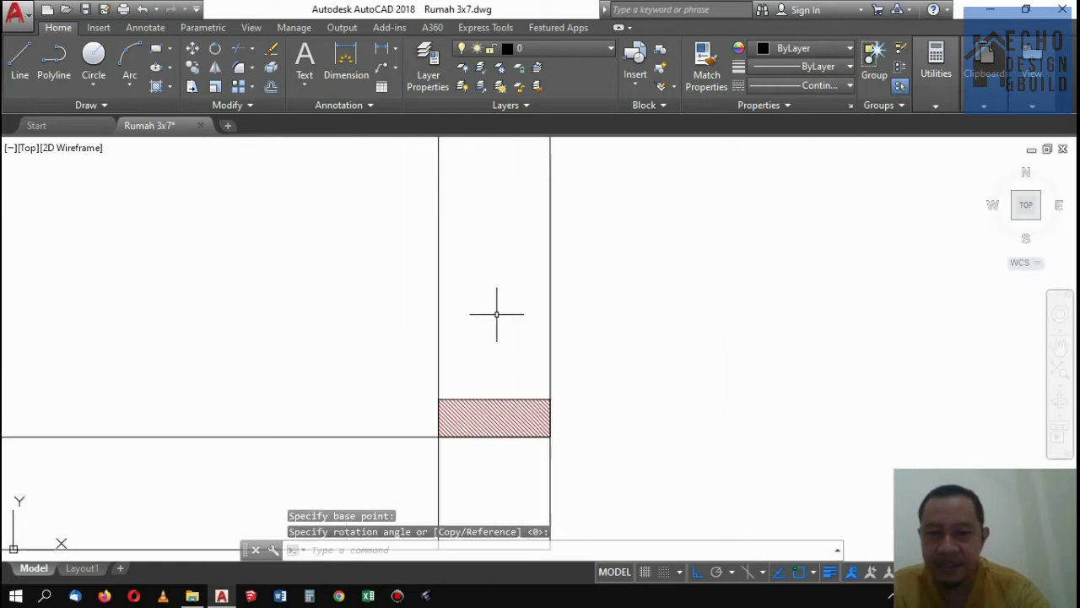
{"action": "scroll", "coordinate": [521, 334], "scroll_direction": "down", "scroll_amount": 3}
{"action": "scroll", "coordinate": [520, 334], "scroll_direction": "up", "scroll_amount": 4}
{"action": "scroll", "coordinate": [511, 325], "scroll_direction": "down", "scroll_amount": 2}
{"action": "scroll", "coordinate": [511, 313], "scroll_direction": "up", "scroll_amount": 4}
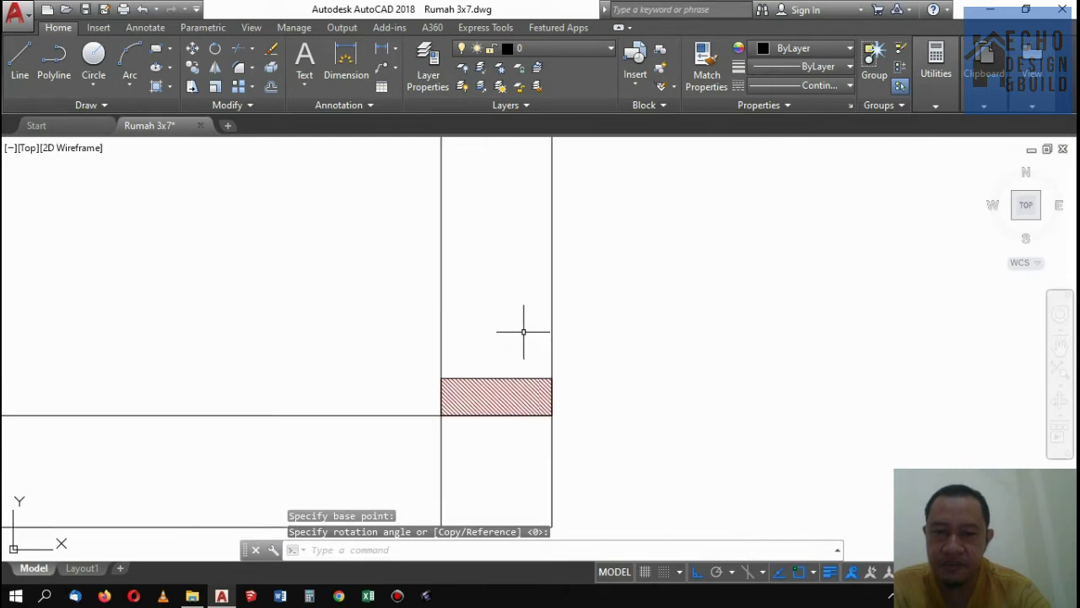
{"action": "scroll", "coordinate": [523, 333], "scroll_direction": "up", "scroll_amount": 4}
{"action": "scroll", "coordinate": [521, 342], "scroll_direction": "down", "scroll_amount": 5}
{"action": "scroll", "coordinate": [521, 345], "scroll_direction": "up", "scroll_amount": 2}
{"action": "left_click", "coordinate": [523, 351]}
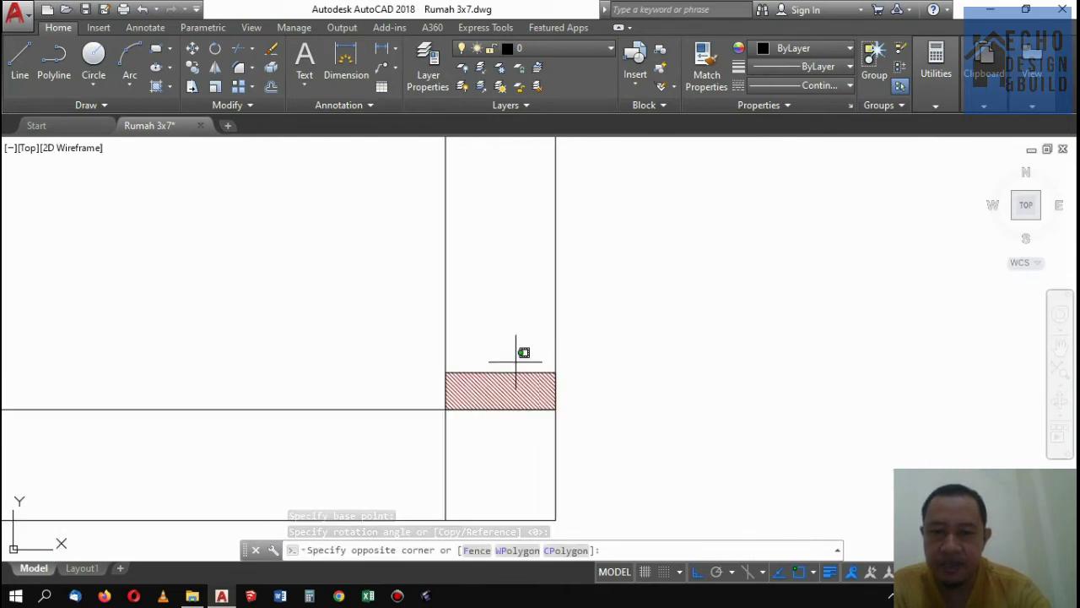
{"action": "left_click", "coordinate": [442, 412]}
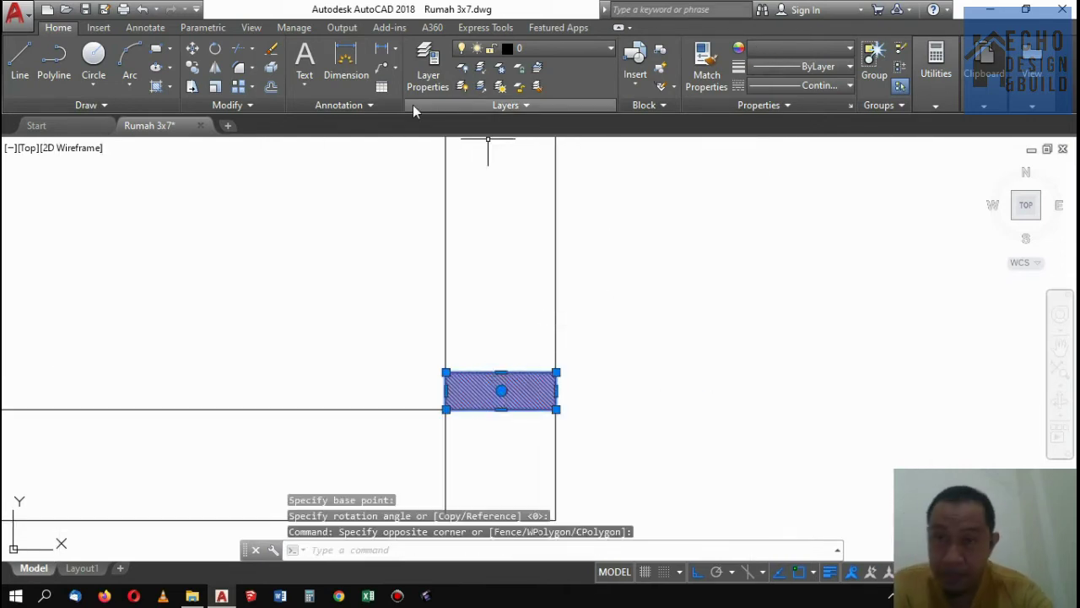
- Copy the rotated column 0.7 units upward along the partition wall
{"action": "left_click", "coordinate": [196, 68]}
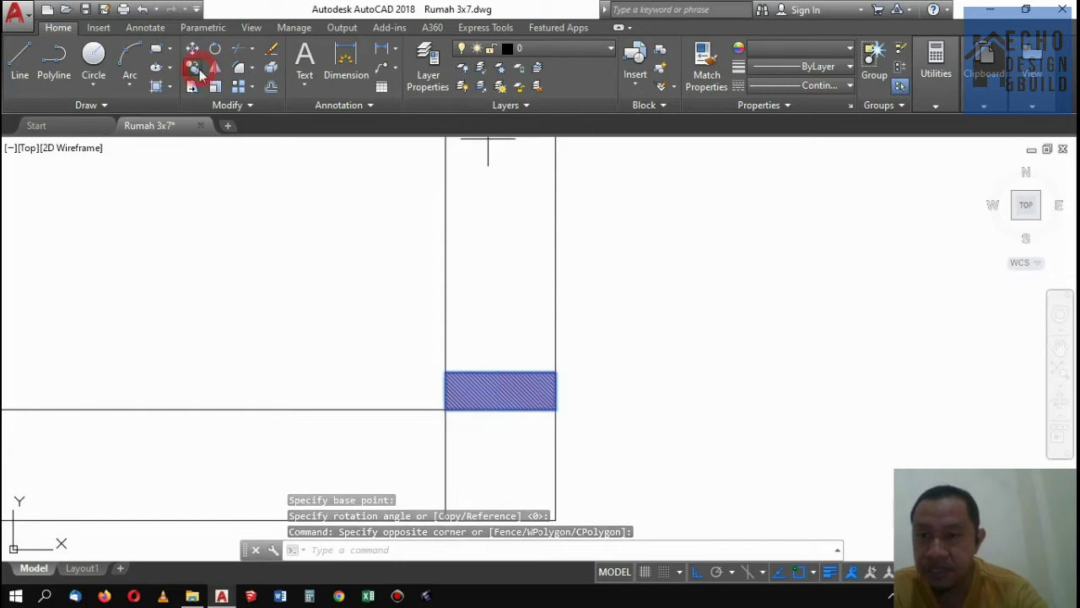
{"action": "left_click", "coordinate": [639, 395]}
{"action": "scroll", "coordinate": [643, 270], "scroll_direction": "down", "scroll_amount": 6}
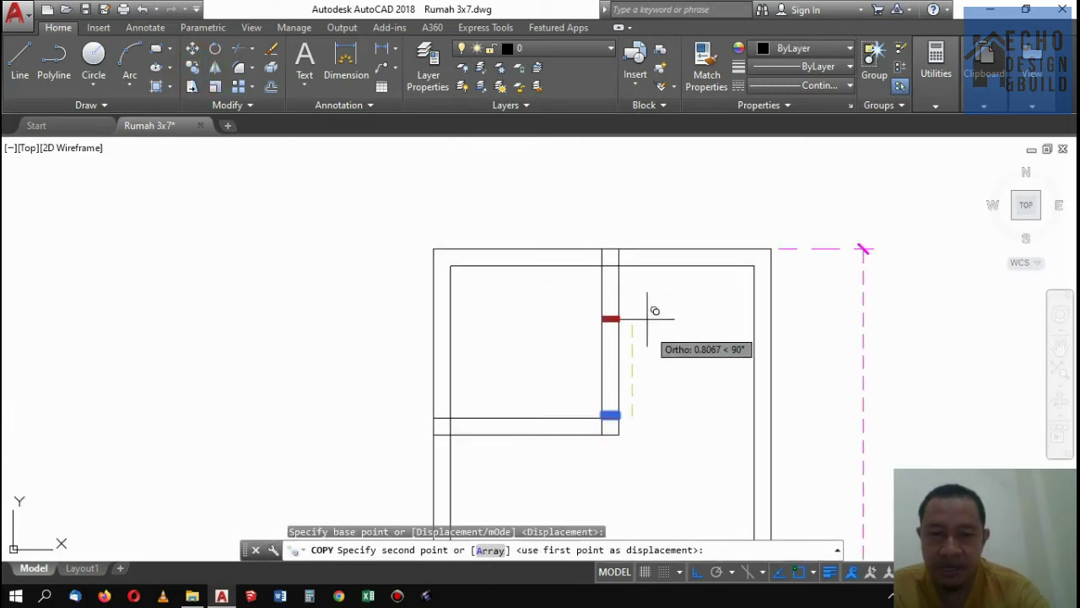
{"action": "scroll", "coordinate": [646, 300], "scroll_direction": "up", "scroll_amount": 4}
{"action": "scroll", "coordinate": [645, 305], "scroll_direction": "down", "scroll_amount": 3}
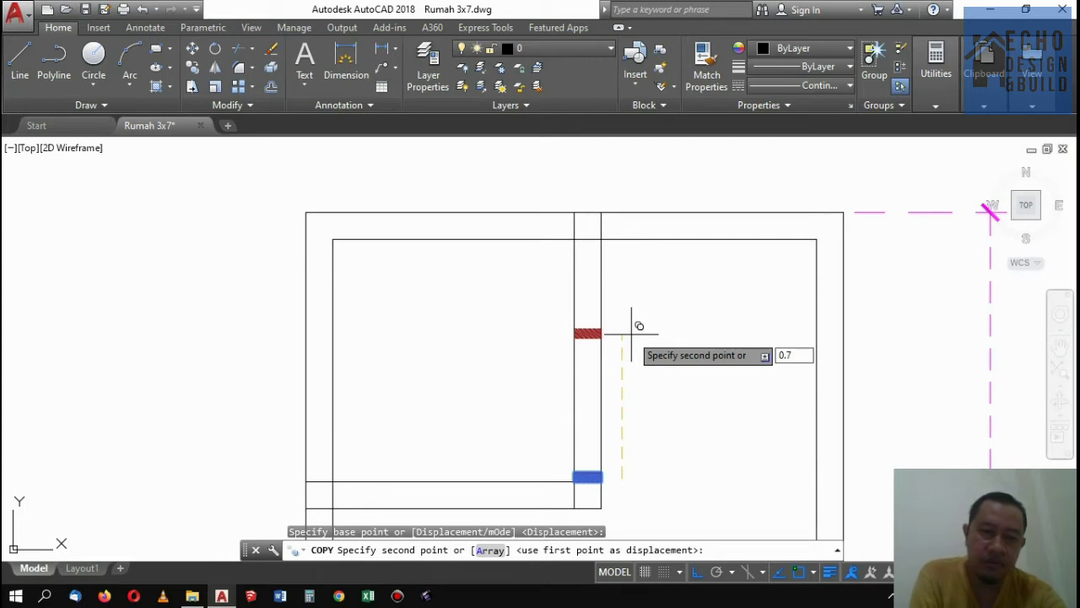
{"action": "key", "text": "Return"}
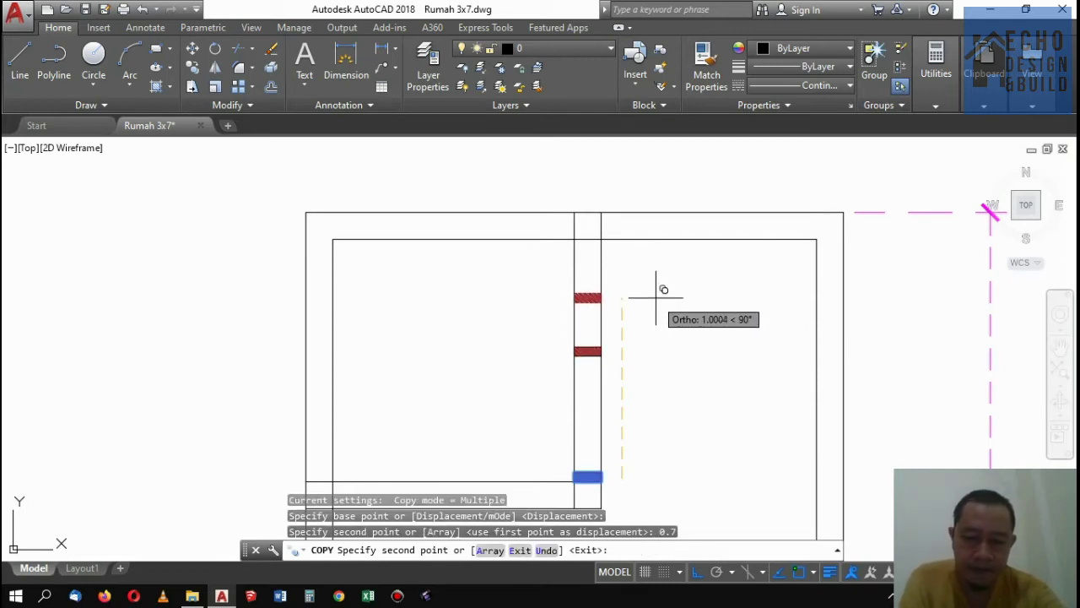
{"action": "key", "text": "Return"}
- Measure the gap between the two columns with a linear dimension, reading 65
{"action": "left_click", "coordinate": [382, 48]}
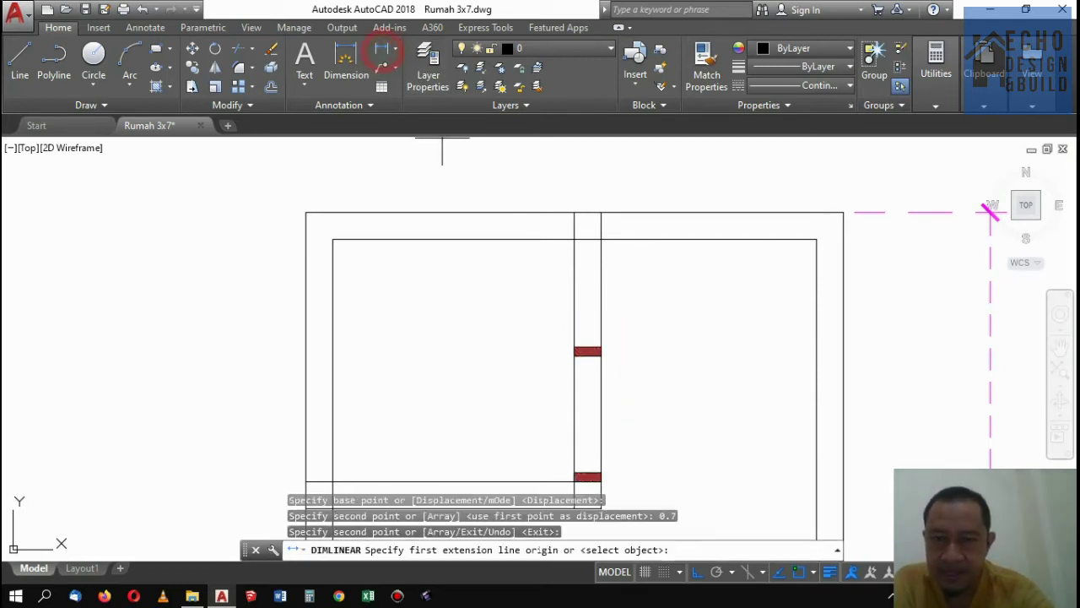
{"action": "scroll", "coordinate": [581, 355], "scroll_direction": "up", "scroll_amount": 2}
{"action": "scroll", "coordinate": [580, 354], "scroll_direction": "up", "scroll_amount": 3}
{"action": "left_click", "coordinate": [655, 347]}
{"action": "scroll", "coordinate": [682, 320], "scroll_direction": "down", "scroll_amount": 3}
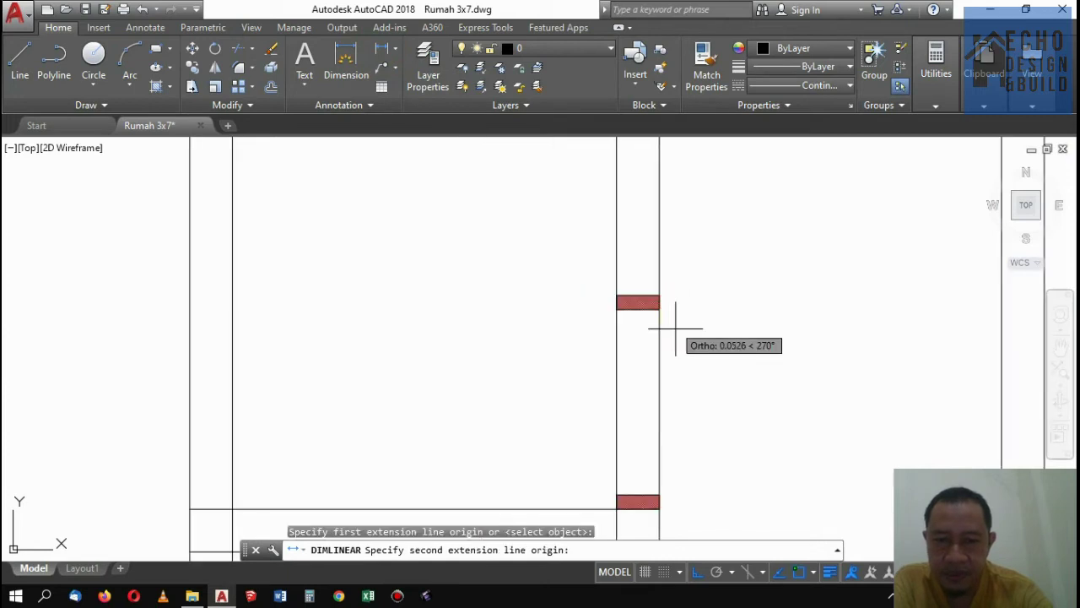
{"action": "scroll", "coordinate": [646, 498], "scroll_direction": "up", "scroll_amount": 2}
{"action": "scroll", "coordinate": [646, 498], "scroll_direction": "up", "scroll_amount": 1}
{"action": "left_click", "coordinate": [646, 498]}
{"action": "scroll", "coordinate": [647, 498], "scroll_direction": "down", "scroll_amount": 2}
{"action": "scroll", "coordinate": [646, 499], "scroll_direction": "down", "scroll_amount": 1}
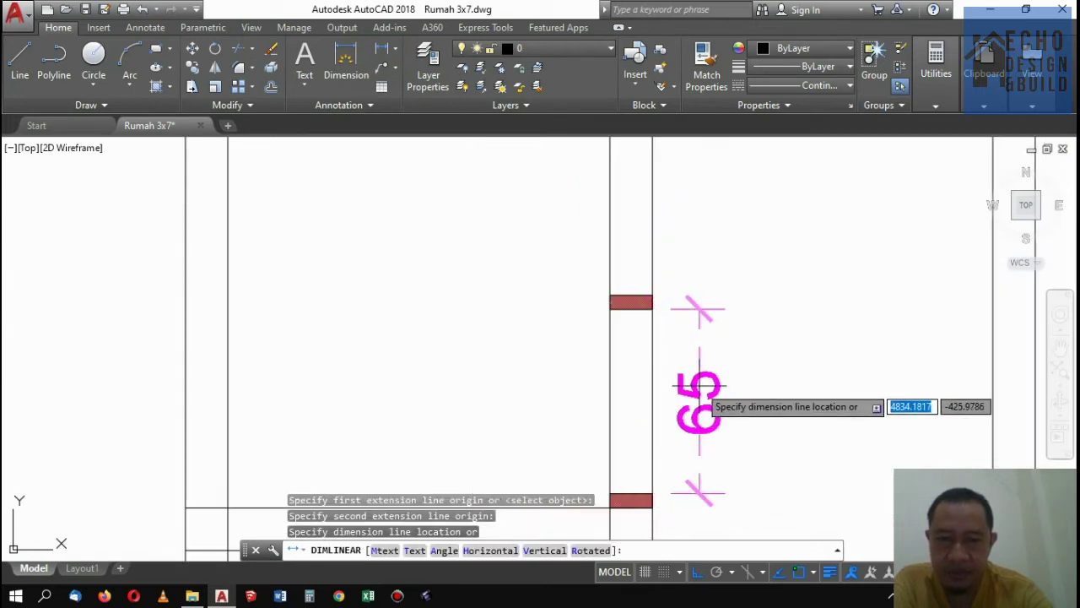
{"action": "left_click", "coordinate": [699, 386]}
- Delete the 65 dimension and move the upper column hatch slightly higher on the wall
{"action": "left_click", "coordinate": [732, 406]}
{"action": "left_click", "coordinate": [702, 366]}
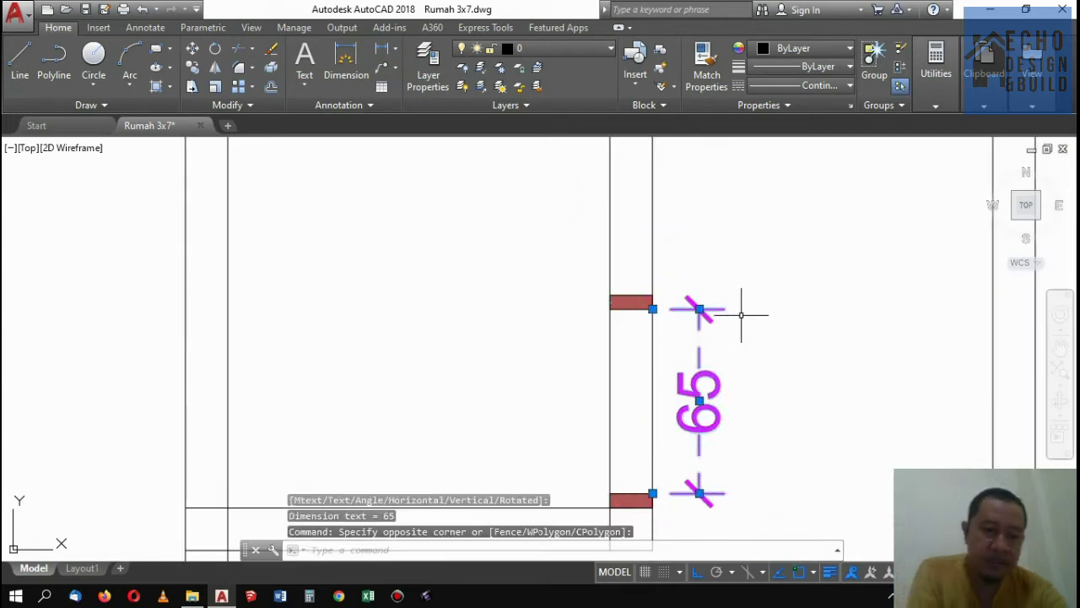
{"action": "key", "text": "Delete"}
{"action": "scroll", "coordinate": [639, 308], "scroll_direction": "up", "scroll_amount": 3}
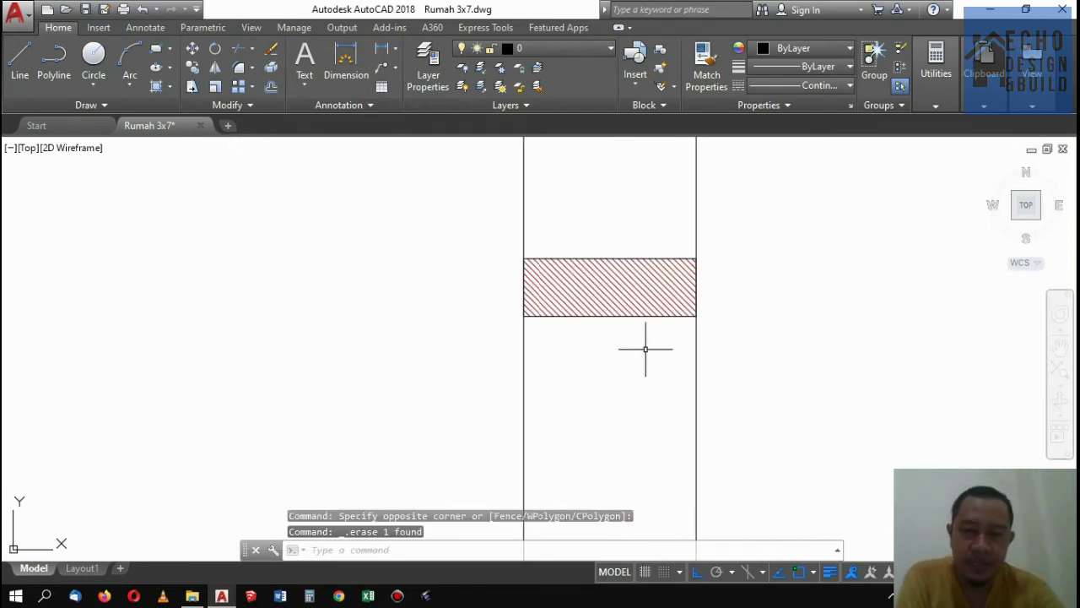
{"action": "left_click", "coordinate": [647, 349]}
{"action": "left_click", "coordinate": [628, 245]}
{"action": "left_click", "coordinate": [193, 51]}
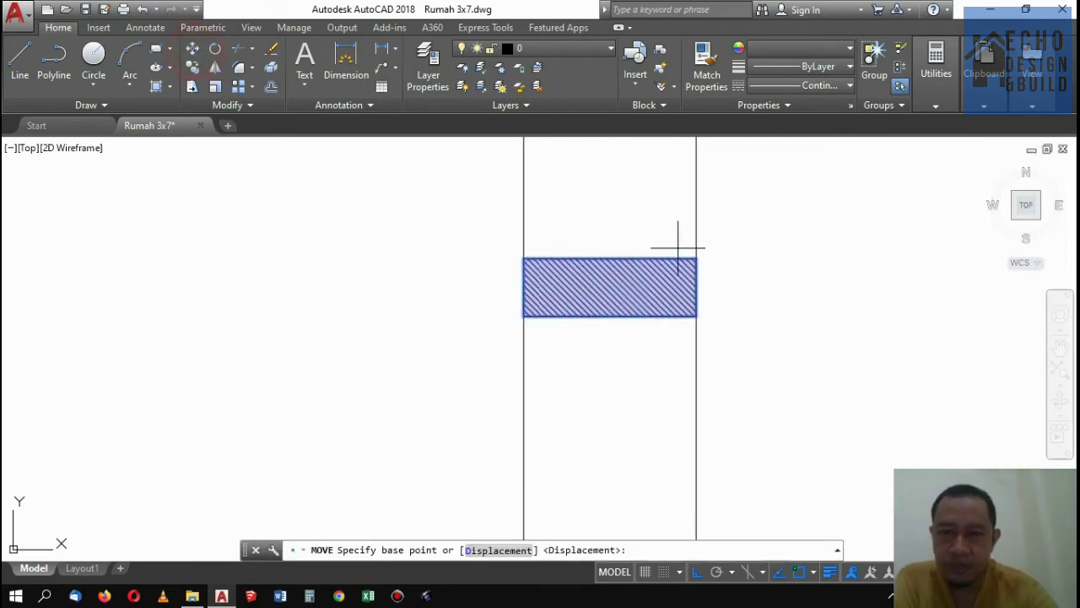
{"action": "left_click", "coordinate": [697, 315]}
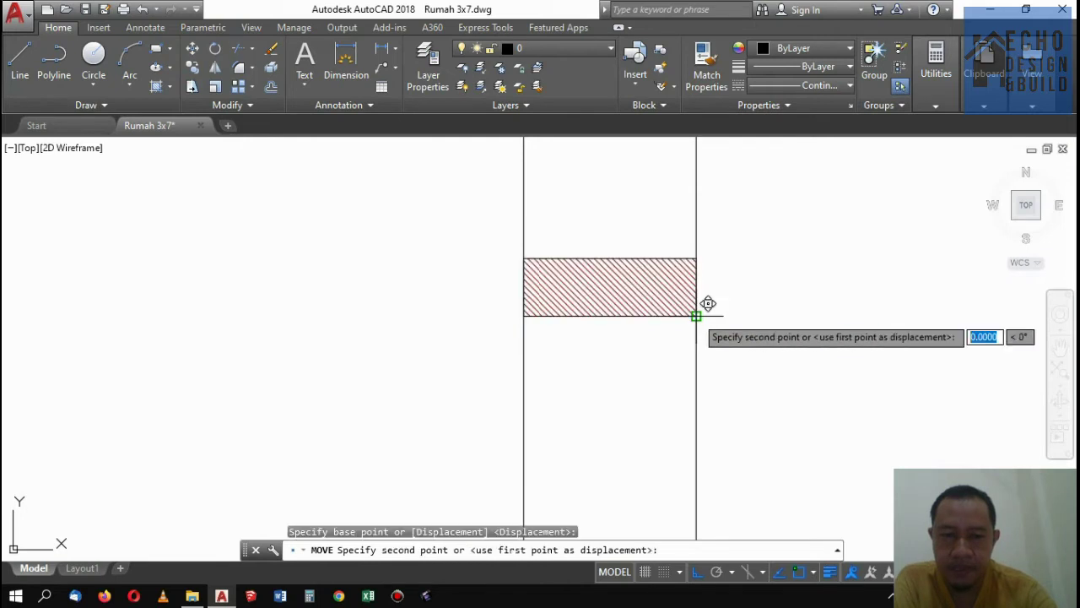
{"action": "left_click", "coordinate": [697, 288]}
{"action": "scroll", "coordinate": [635, 287], "scroll_direction": "down", "scroll_amount": 2}
{"action": "scroll", "coordinate": [636, 280], "scroll_direction": "down", "scroll_amount": 3}
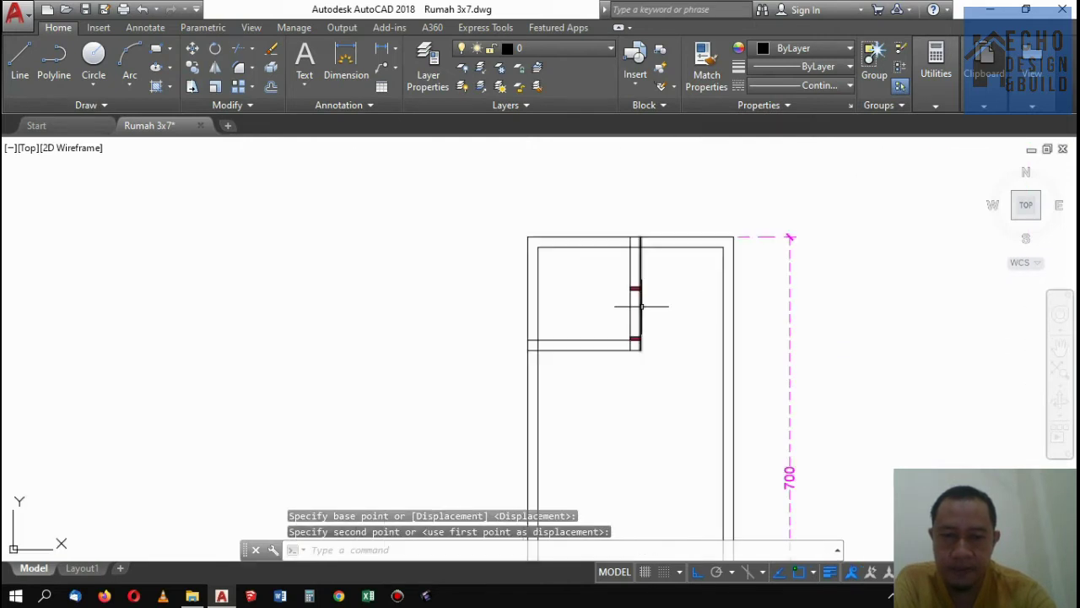
- Check the new column gap with a linear dimension between the corners, then cancel it
{"action": "left_click", "coordinate": [388, 54]}
{"action": "scroll", "coordinate": [633, 291], "scroll_direction": "up", "scroll_amount": 2}
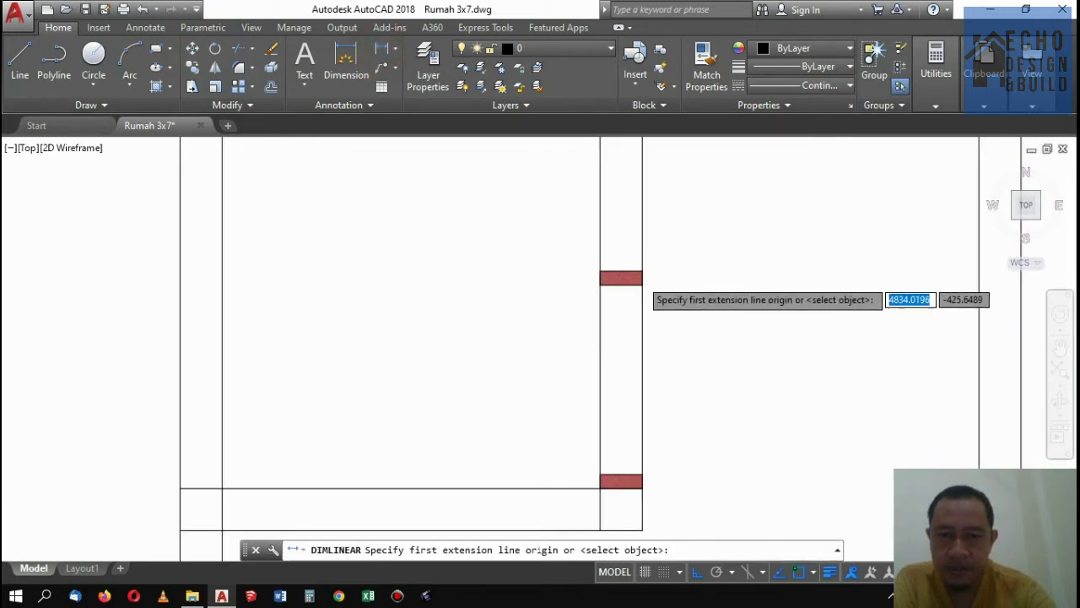
{"action": "scroll", "coordinate": [638, 289], "scroll_direction": "up", "scroll_amount": 3}
{"action": "left_click", "coordinate": [638, 289]}
{"action": "scroll", "coordinate": [645, 291], "scroll_direction": "down", "scroll_amount": 5}
{"action": "scroll", "coordinate": [650, 343], "scroll_direction": "up", "scroll_amount": 5}
{"action": "scroll", "coordinate": [641, 295], "scroll_direction": "up", "scroll_amount": 2}
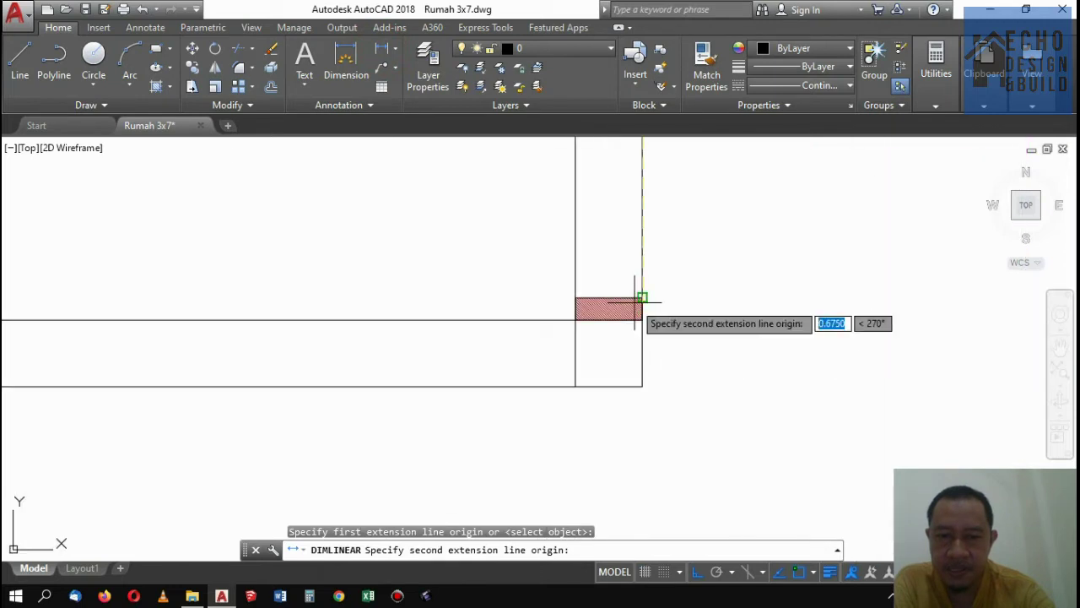
{"action": "left_click", "coordinate": [641, 296]}
{"action": "scroll", "coordinate": [658, 291], "scroll_direction": "down", "scroll_amount": 4}
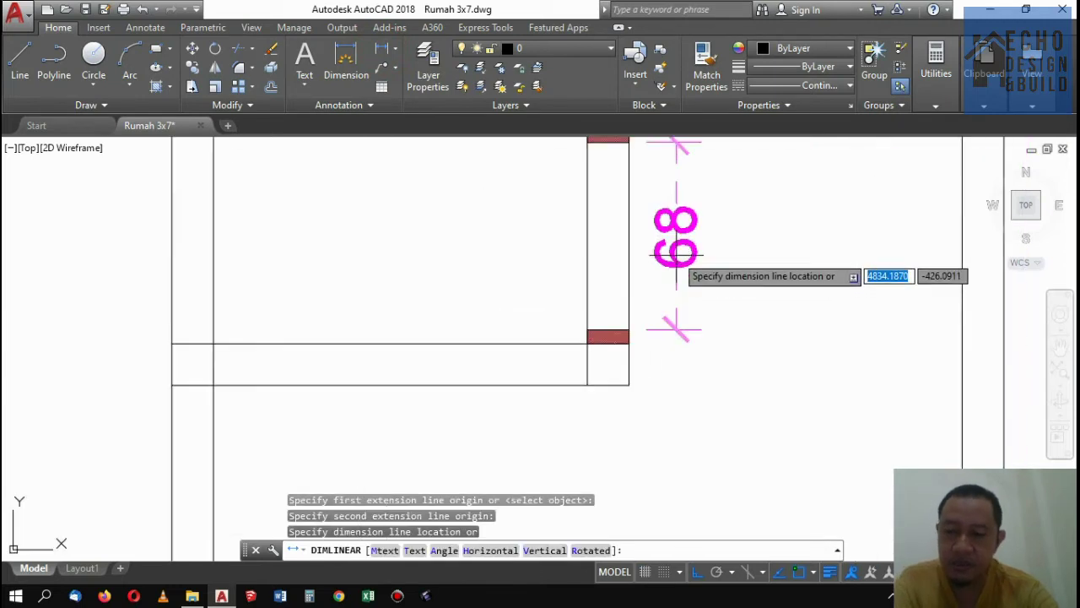
{"action": "key", "text": "Escape"}
{"action": "scroll", "coordinate": [622, 313], "scroll_direction": "down", "scroll_amount": 3}
{"action": "scroll", "coordinate": [622, 259], "scroll_direction": "up", "scroll_amount": 5}
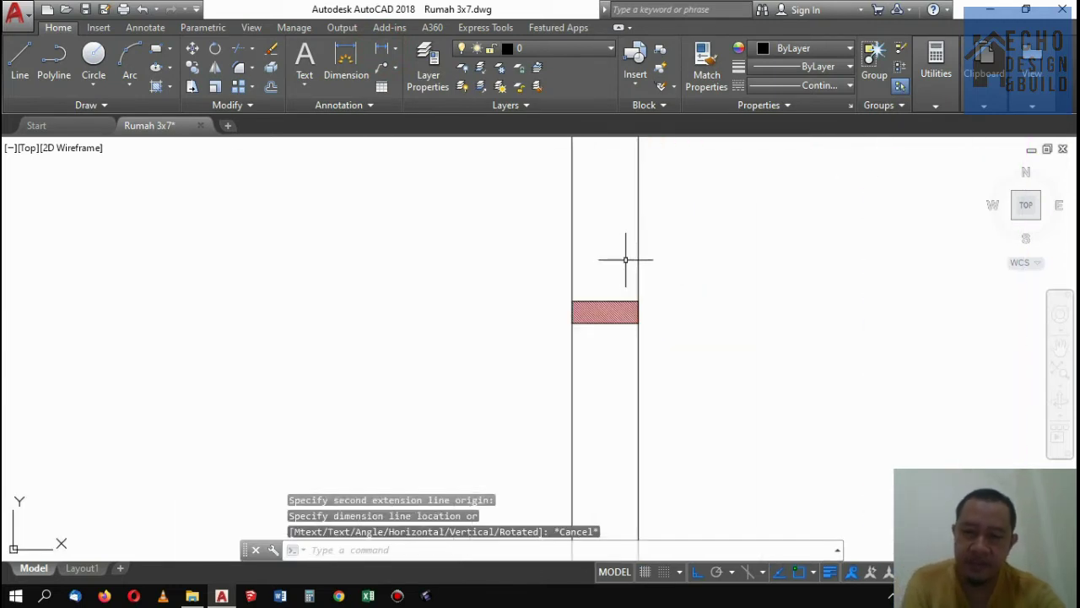
- Undo the previous zoom change and the cancelled dimension step
{"action": "key", "text": "ctrl+z"}
{"action": "key", "text": "ctrl+z"}
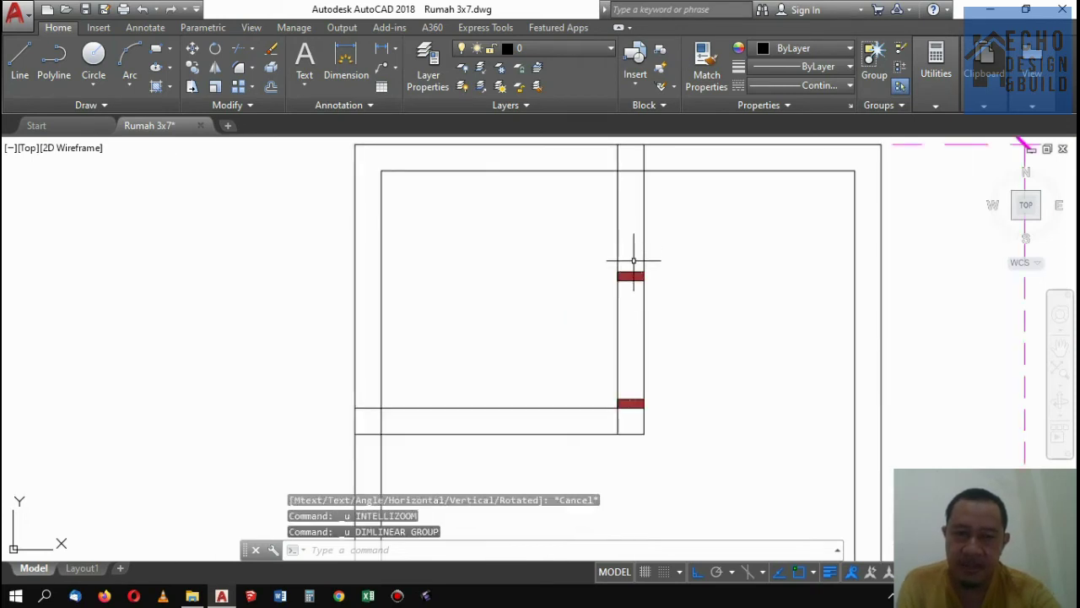
{"action": "scroll", "coordinate": [633, 284], "scroll_direction": "up", "scroll_amount": 2}
{"action": "key", "text": "ctrl+z"}
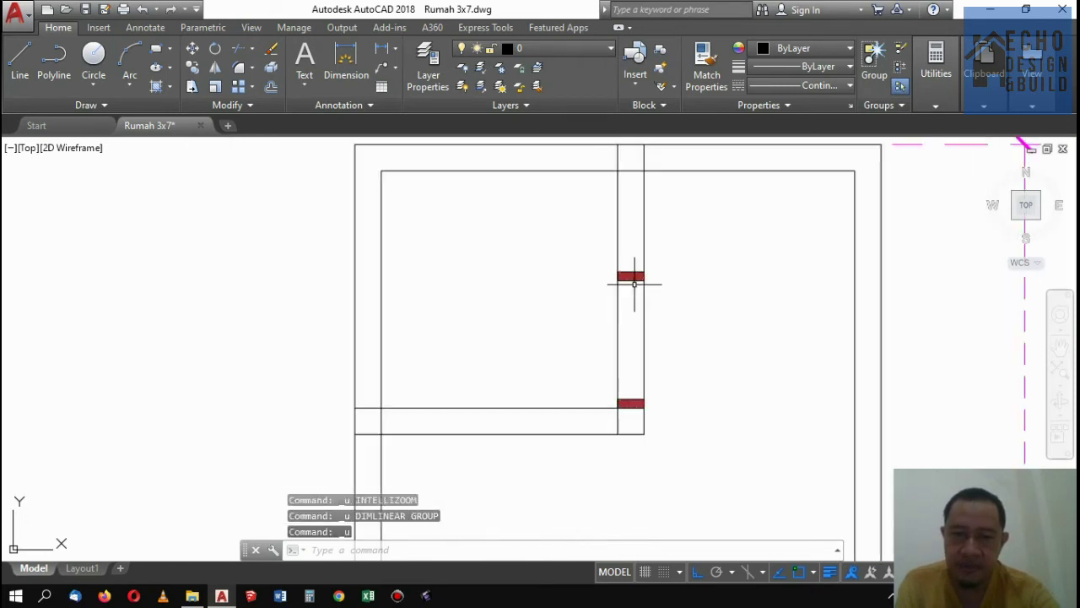
{"action": "left_click", "coordinate": [634, 285]}
- Try a linear dimension to the lower column's corner, then cancel it without placing
{"action": "left_click", "coordinate": [381, 48]}
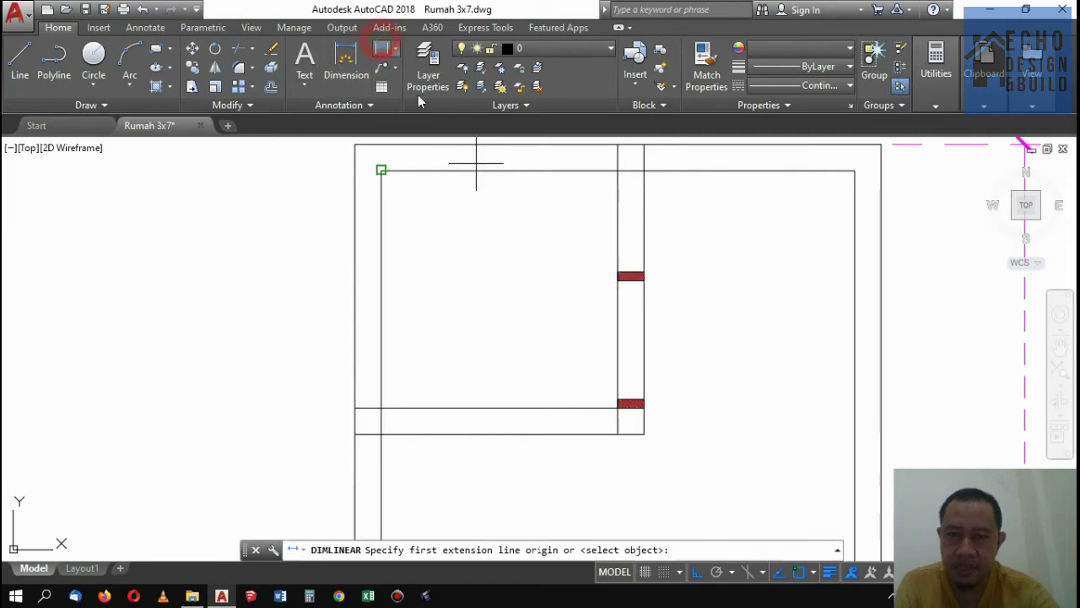
{"action": "scroll", "coordinate": [636, 381], "scroll_direction": "up", "scroll_amount": 4}
{"action": "left_click", "coordinate": [651, 430]}
{"action": "scroll", "coordinate": [646, 397], "scroll_direction": "down", "scroll_amount": 5}
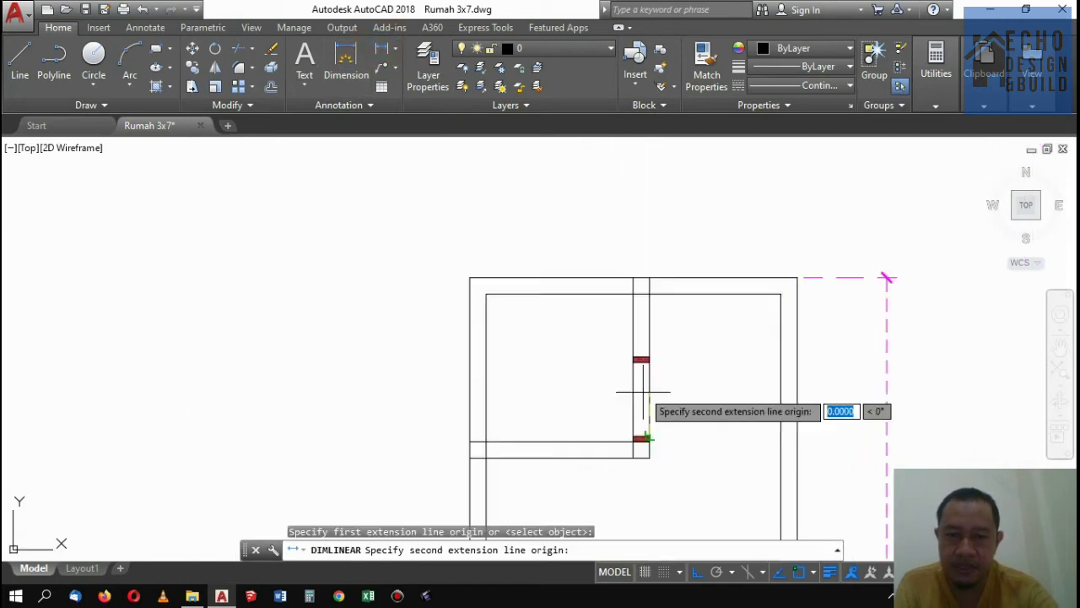
{"action": "scroll", "coordinate": [644, 391], "scroll_direction": "up", "scroll_amount": 5}
{"action": "left_click", "coordinate": [670, 346]}
{"action": "scroll", "coordinate": [743, 347], "scroll_direction": "down", "scroll_amount": 4}
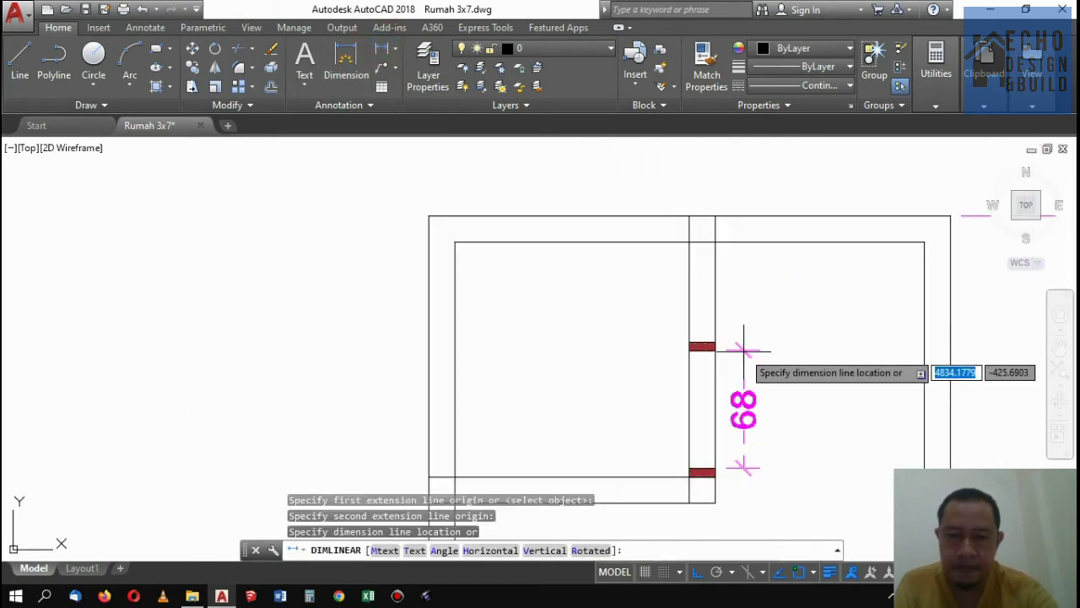
{"action": "key", "text": "Escape"}
{"action": "scroll", "coordinate": [699, 346], "scroll_direction": "up", "scroll_amount": 5}
- Select the red column hatch and move it lower along the wall from its top corner
{"action": "left_click", "coordinate": [703, 358]}
{"action": "left_click", "coordinate": [699, 323]}
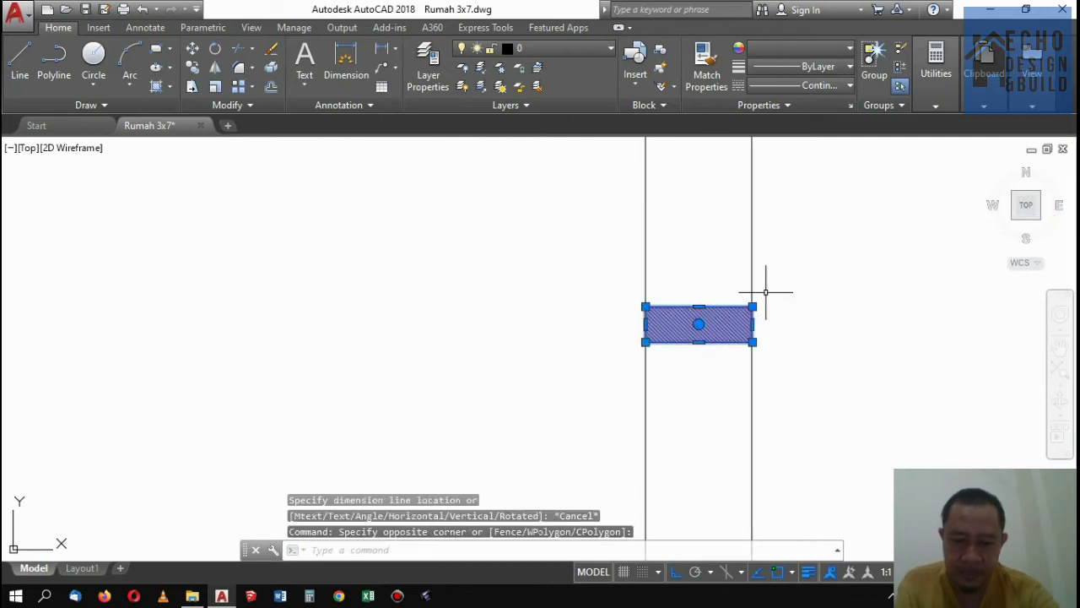
{"action": "key", "text": "Escape"}
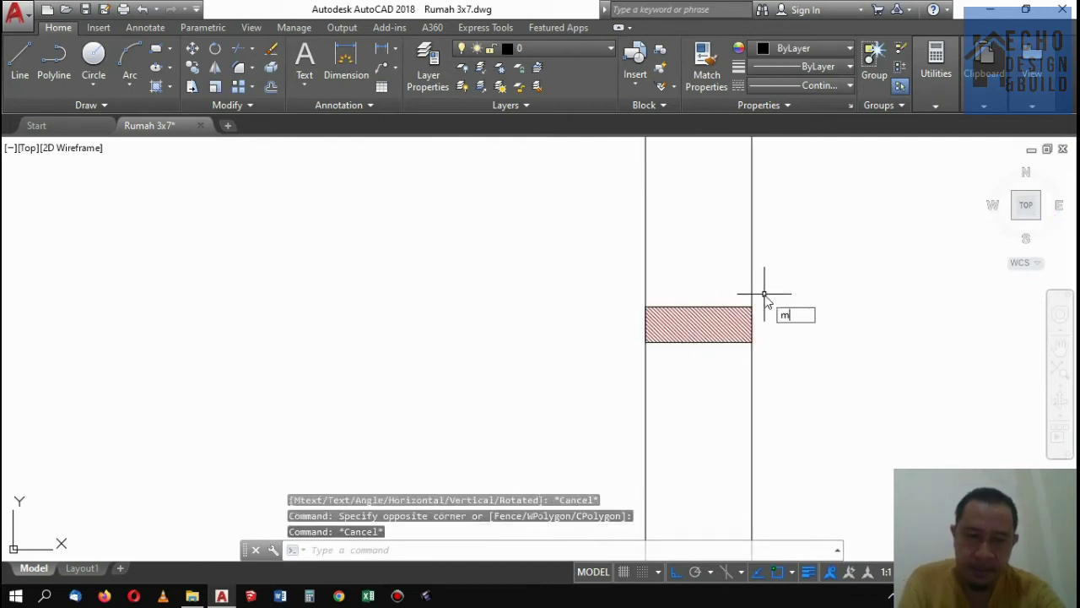
{"action": "key", "text": "Escape"}
{"action": "left_click", "coordinate": [724, 364]}
{"action": "left_click", "coordinate": [709, 295]}
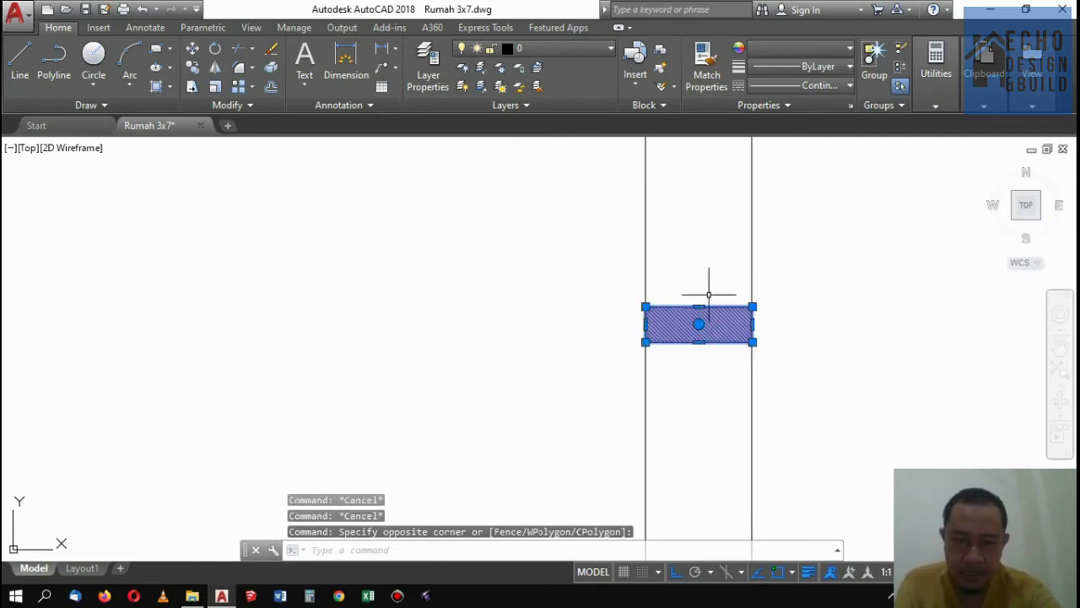
{"action": "type", "text": "m"}
{"action": "key", "text": "Return"}
{"action": "scroll", "coordinate": [771, 284], "scroll_direction": "up", "scroll_amount": 3}
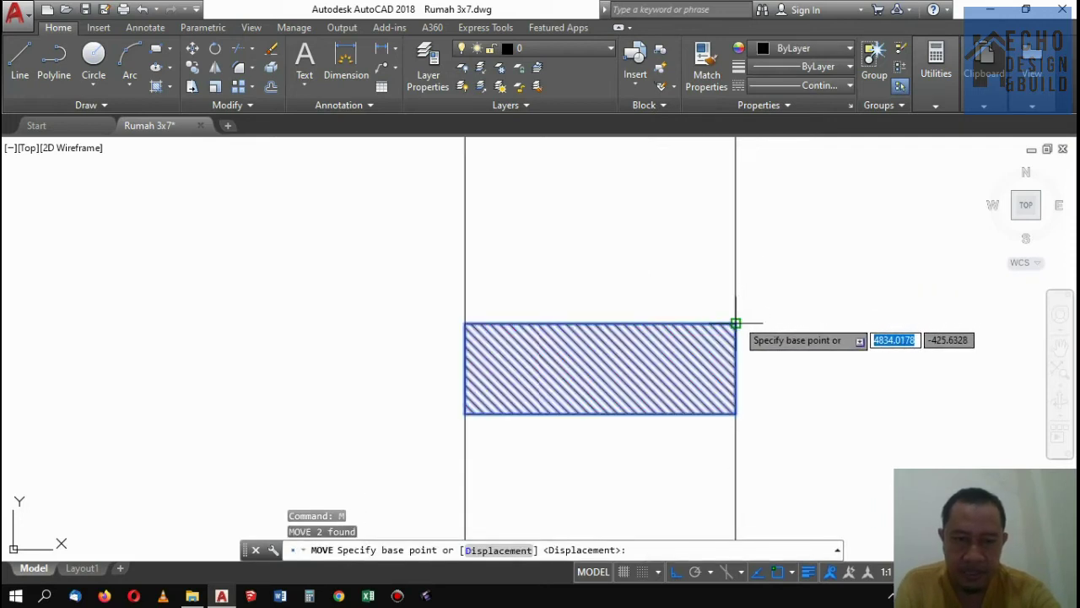
{"action": "left_click", "coordinate": [735, 323]}
{"action": "left_click", "coordinate": [745, 357]}
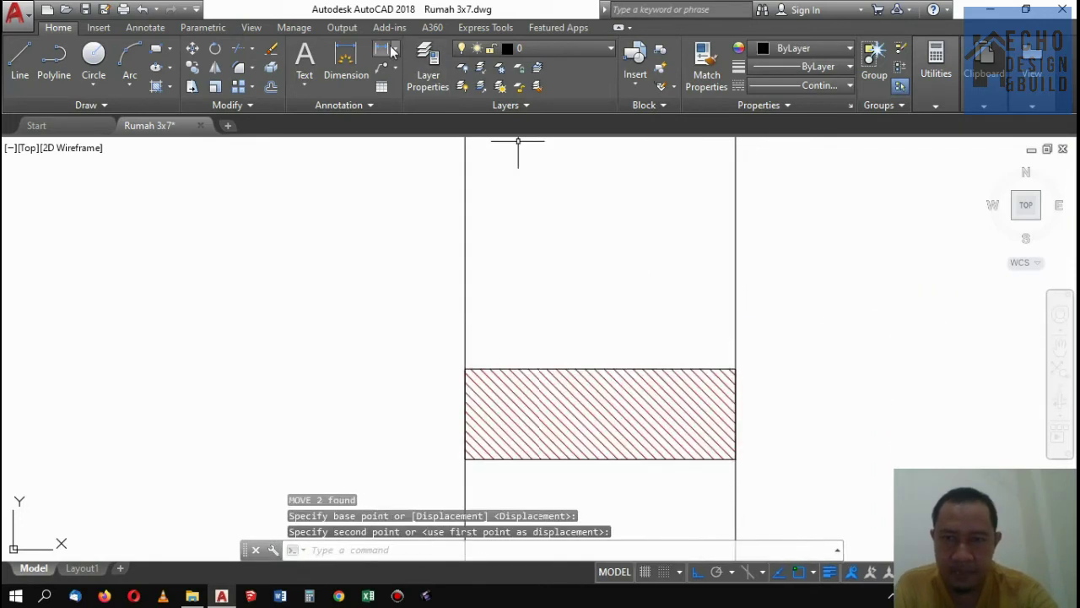
- Measure the gap between the two columns (65) with a linear dimension, then delete it
{"action": "left_click", "coordinate": [392, 53]}
{"action": "scroll", "coordinate": [608, 184], "scroll_direction": "down", "scroll_amount": 5}
{"action": "scroll", "coordinate": [679, 296], "scroll_direction": "up", "scroll_amount": 2}
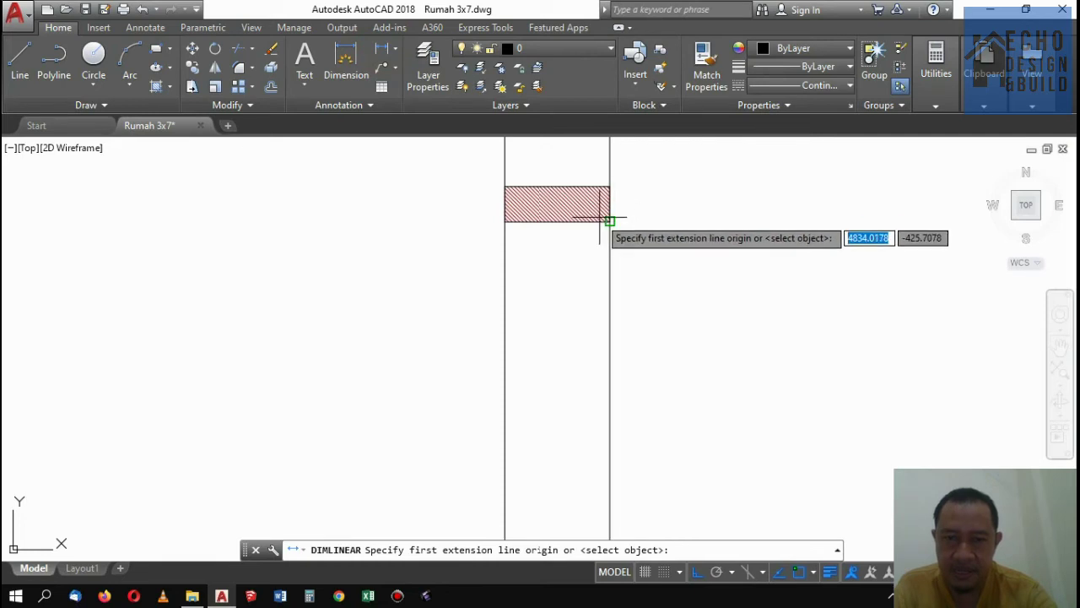
{"action": "left_click", "coordinate": [609, 221]}
{"action": "scroll", "coordinate": [629, 230], "scroll_direction": "down", "scroll_amount": 3}
{"action": "scroll", "coordinate": [632, 253], "scroll_direction": "up", "scroll_amount": 2}
{"action": "scroll", "coordinate": [549, 264], "scroll_direction": "up", "scroll_amount": 1}
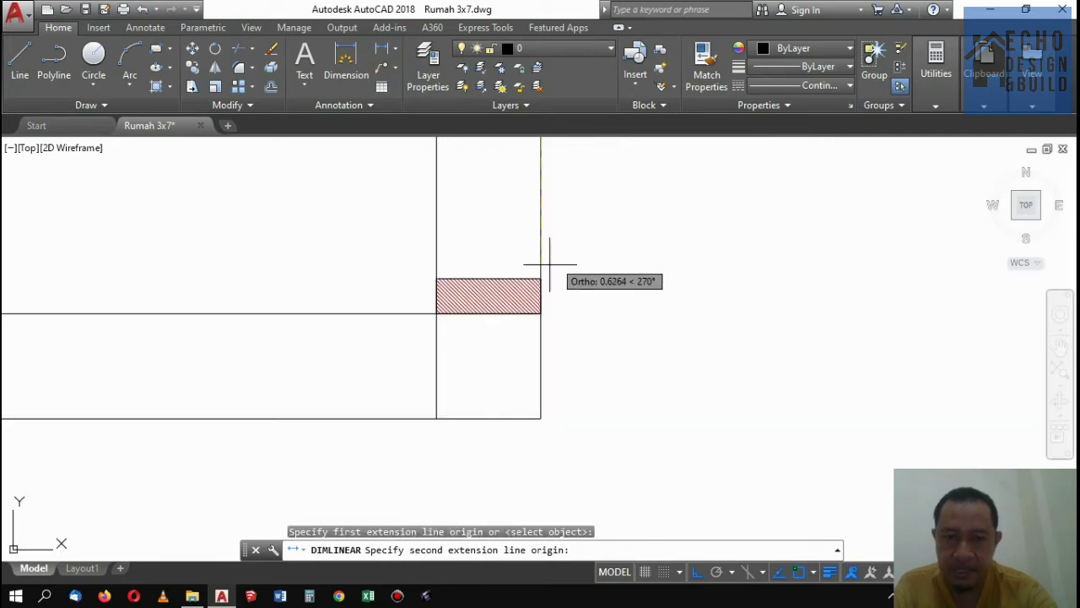
{"action": "left_click", "coordinate": [540, 279]}
{"action": "scroll", "coordinate": [622, 309], "scroll_direction": "down", "scroll_amount": 5}
{"action": "scroll", "coordinate": [615, 242], "scroll_direction": "up", "scroll_amount": 4}
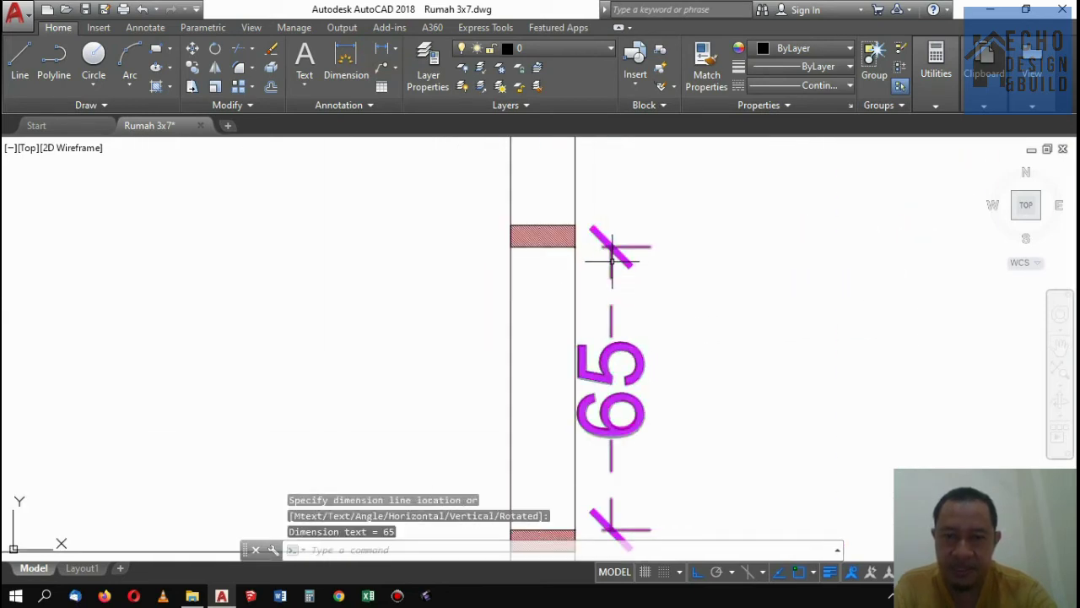
{"action": "left_click", "coordinate": [612, 260]}
{"action": "left_click", "coordinate": [650, 392]}
{"action": "left_click", "coordinate": [627, 332]}
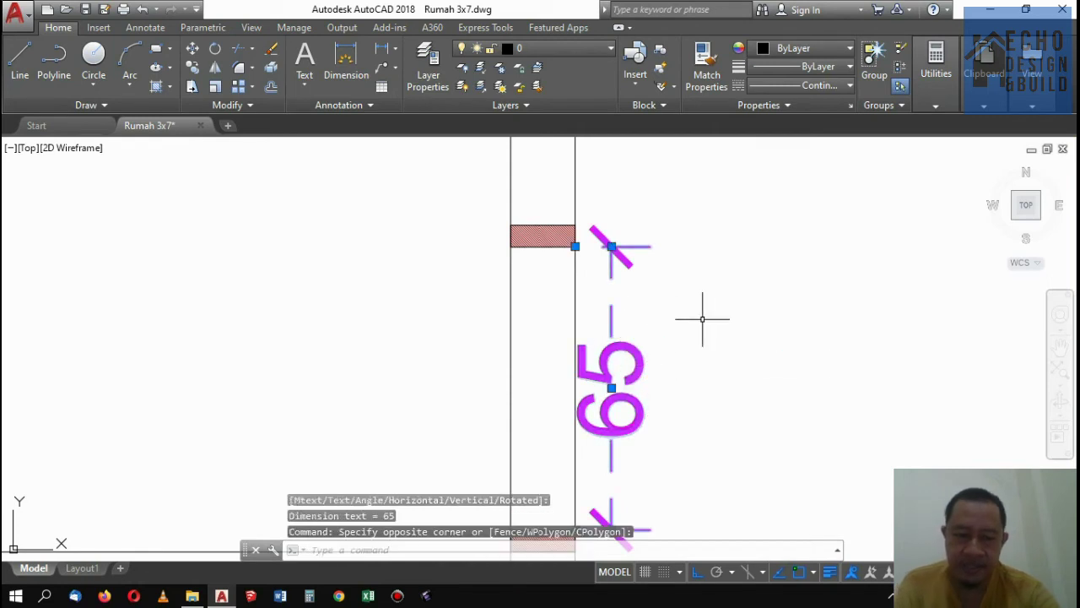
{"action": "key", "text": "Delete"}
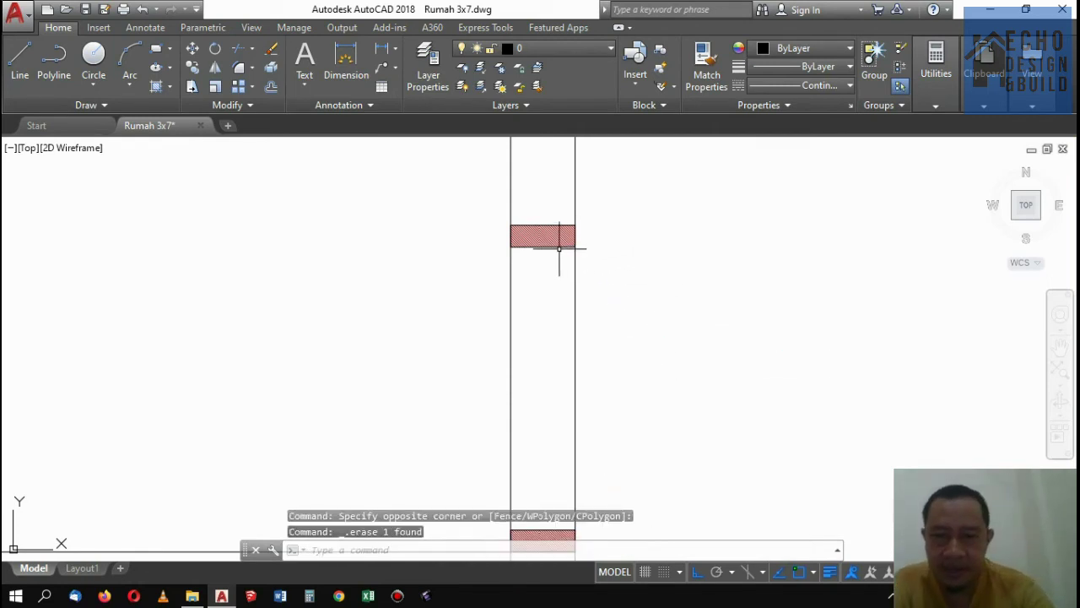
- Move the upper column hatch from its lower-right corner to the top of the opening
{"action": "scroll", "coordinate": [550, 243], "scroll_direction": "up", "scroll_amount": 4}
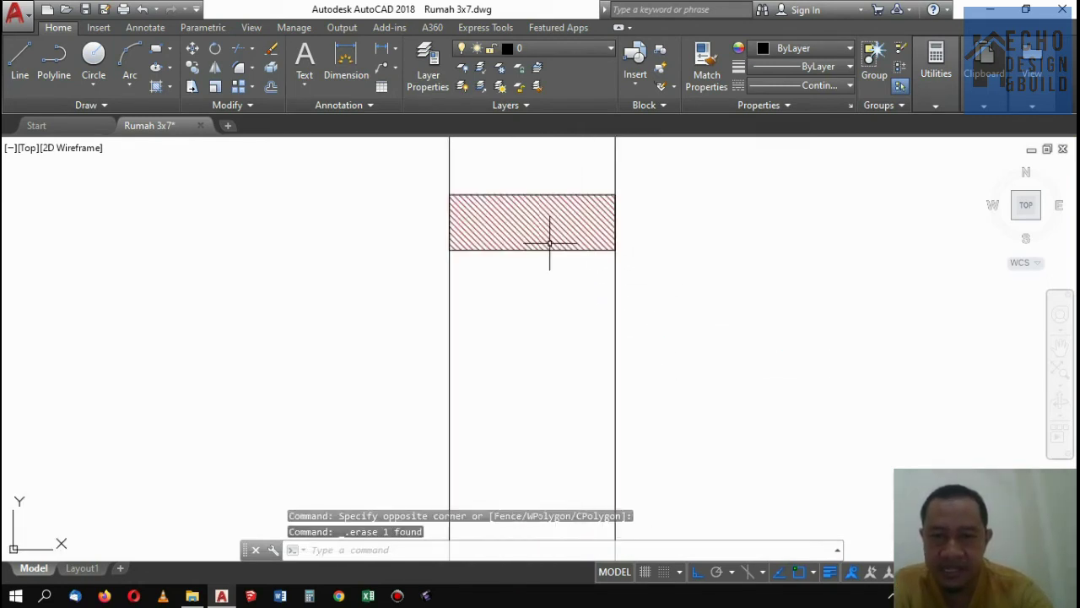
{"action": "scroll", "coordinate": [548, 292], "scroll_direction": "down", "scroll_amount": 4}
{"action": "left_click", "coordinate": [539, 272]}
{"action": "left_click", "coordinate": [540, 272]}
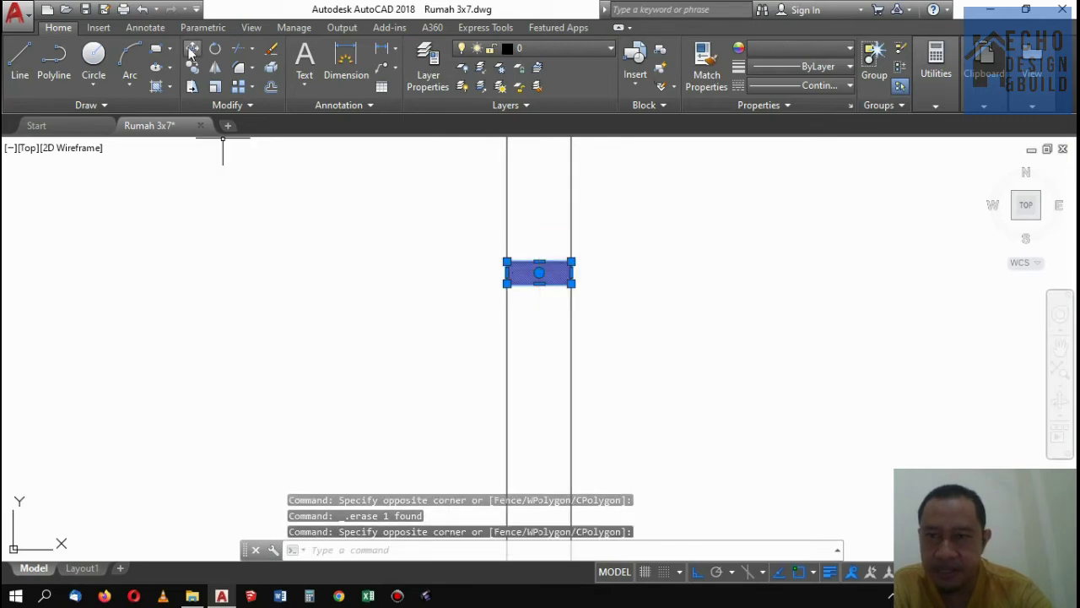
{"action": "left_click", "coordinate": [192, 50]}
{"action": "scroll", "coordinate": [568, 237], "scroll_direction": "up", "scroll_amount": 4}
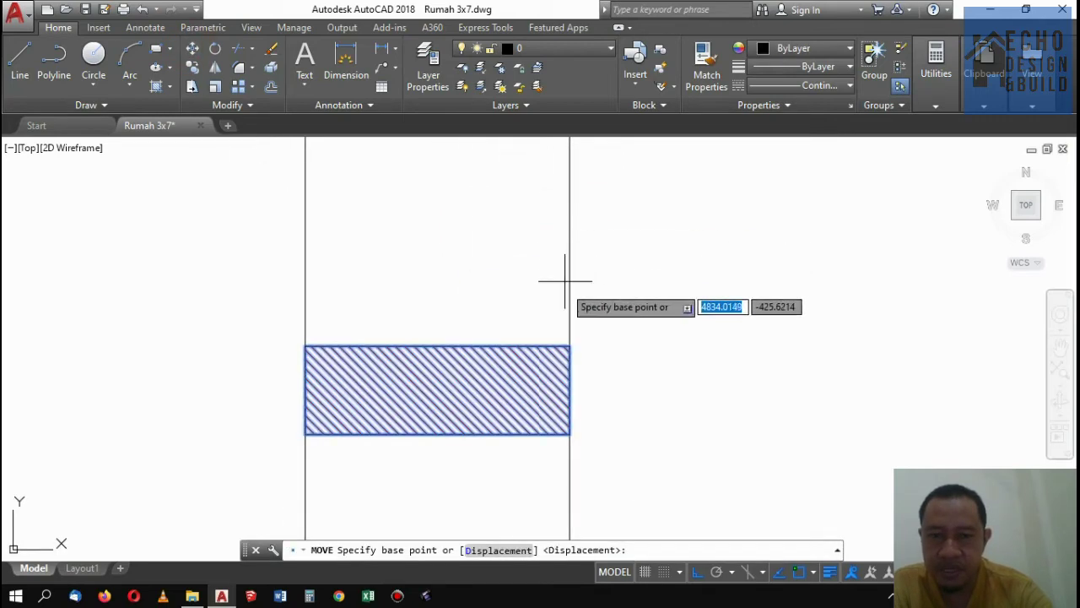
{"action": "left_click", "coordinate": [569, 434]}
{"action": "left_click", "coordinate": [569, 343]}
{"action": "scroll", "coordinate": [582, 270], "scroll_direction": "down", "scroll_amount": 5}
{"action": "scroll", "coordinate": [581, 270], "scroll_direction": "down", "scroll_amount": 3}
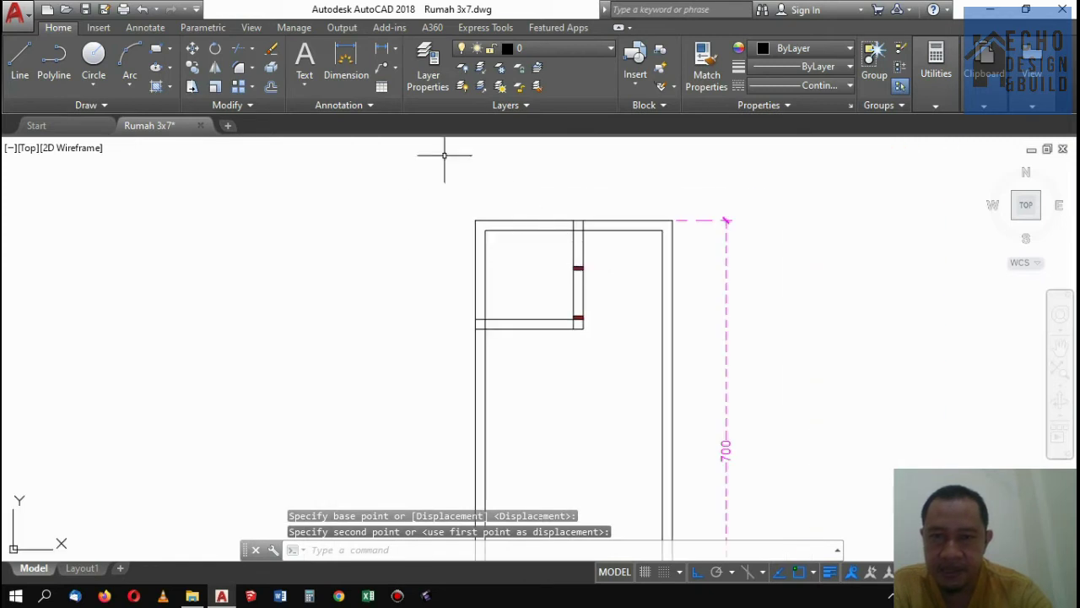
- Confirm the 70 gap between the columns with a temporary dimension, then delete it
{"action": "left_click", "coordinate": [379, 56]}
{"action": "scroll", "coordinate": [573, 270], "scroll_direction": "up", "scroll_amount": 5}
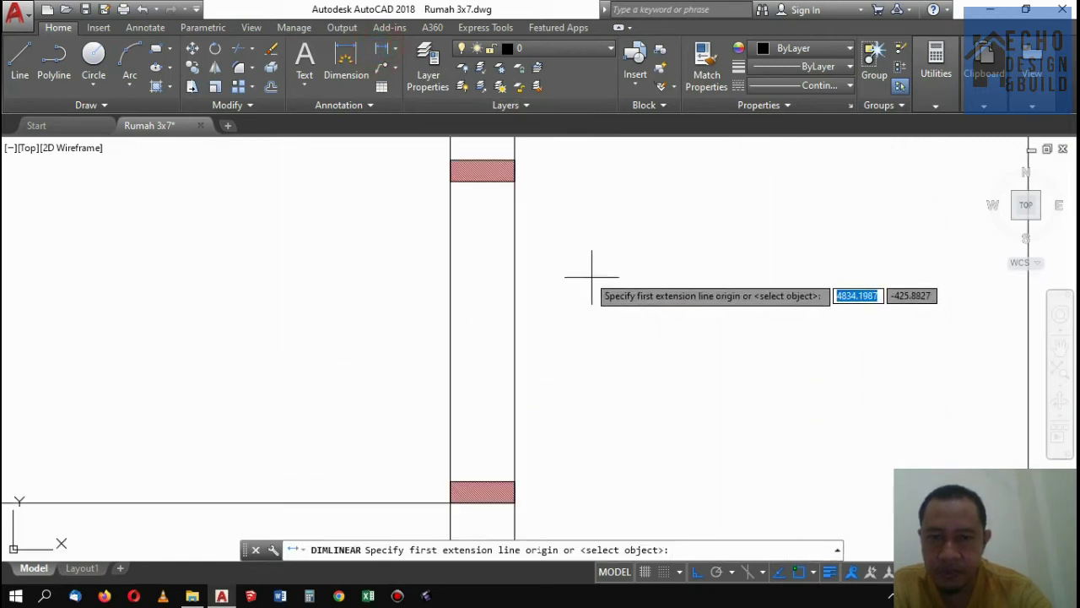
{"action": "left_click", "coordinate": [515, 181]}
{"action": "left_click", "coordinate": [515, 482]}
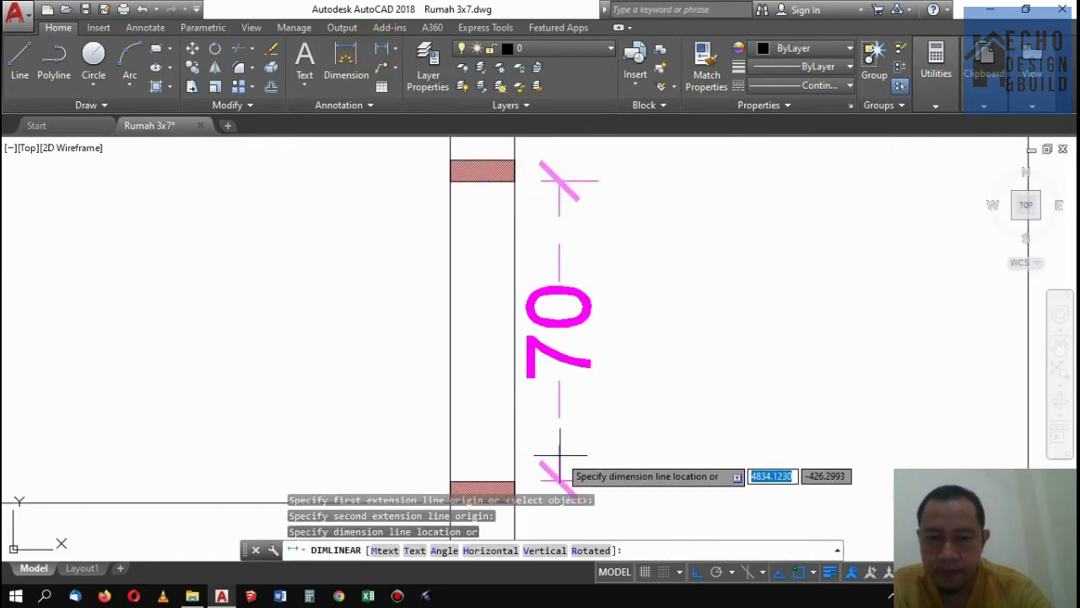
{"action": "left_click", "coordinate": [587, 417]}
{"action": "left_click_drag", "start_coordinate": [607, 397], "coordinate": [549, 278]}
{"action": "key", "text": "Delete"}
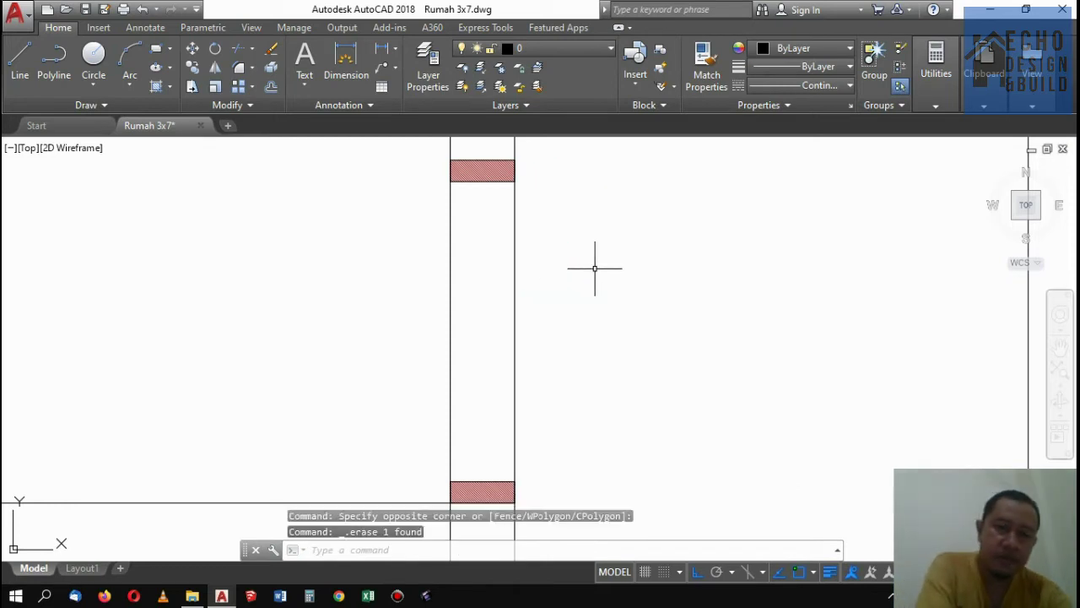
{"action": "scroll", "coordinate": [616, 310], "scroll_direction": "down", "scroll_amount": 3}
{"action": "scroll", "coordinate": [617, 310], "scroll_direction": "up", "scroll_amount": 2}
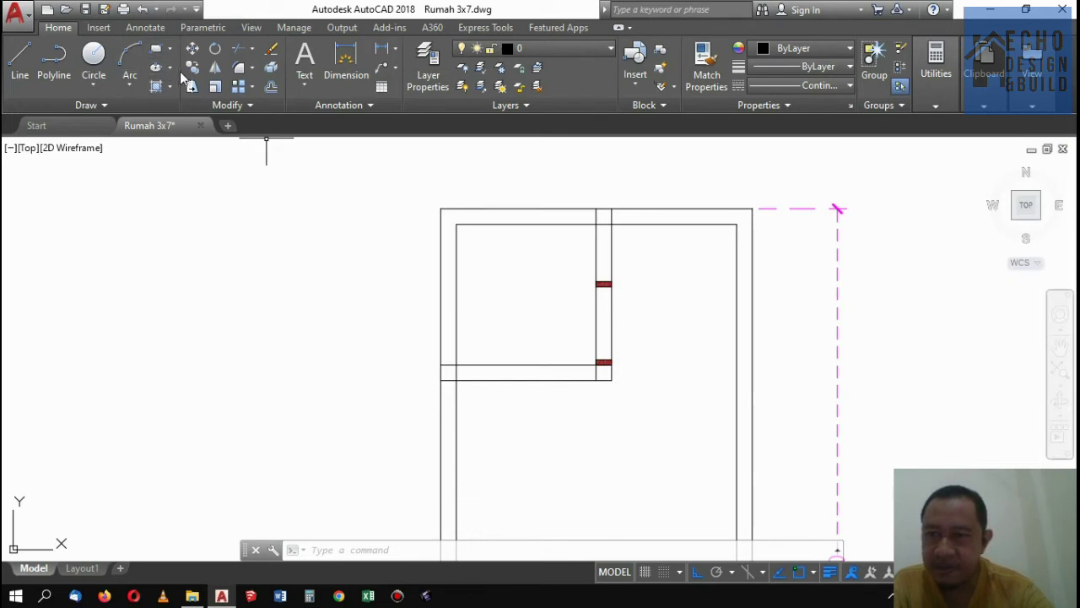
- Draw a circle centred on the lower column's corner with its radius reaching the upper column
{"action": "left_click", "coordinate": [170, 67]}
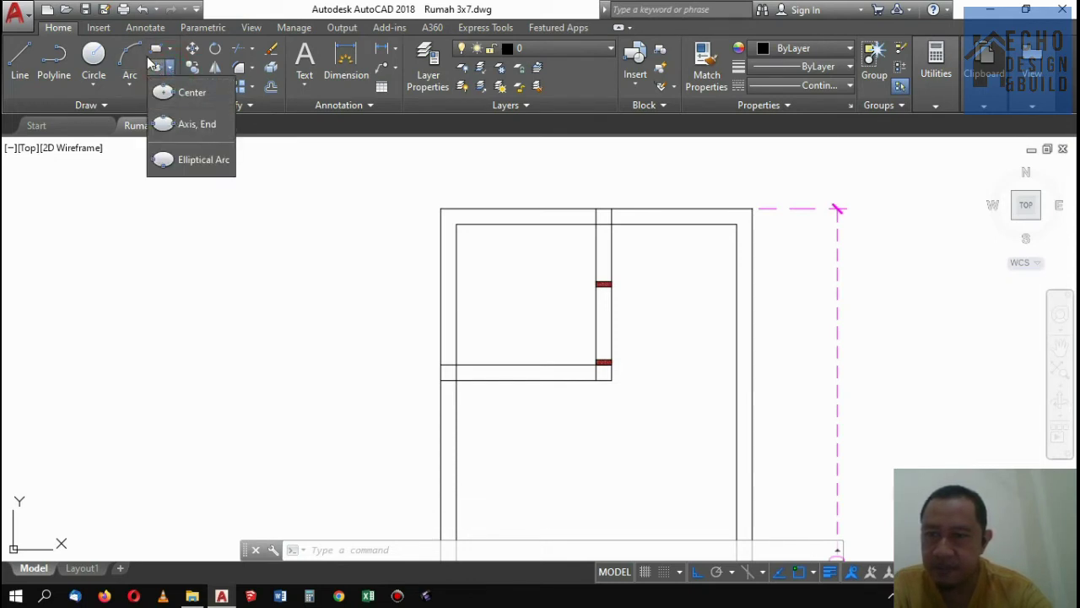
{"action": "left_click", "coordinate": [93, 55]}
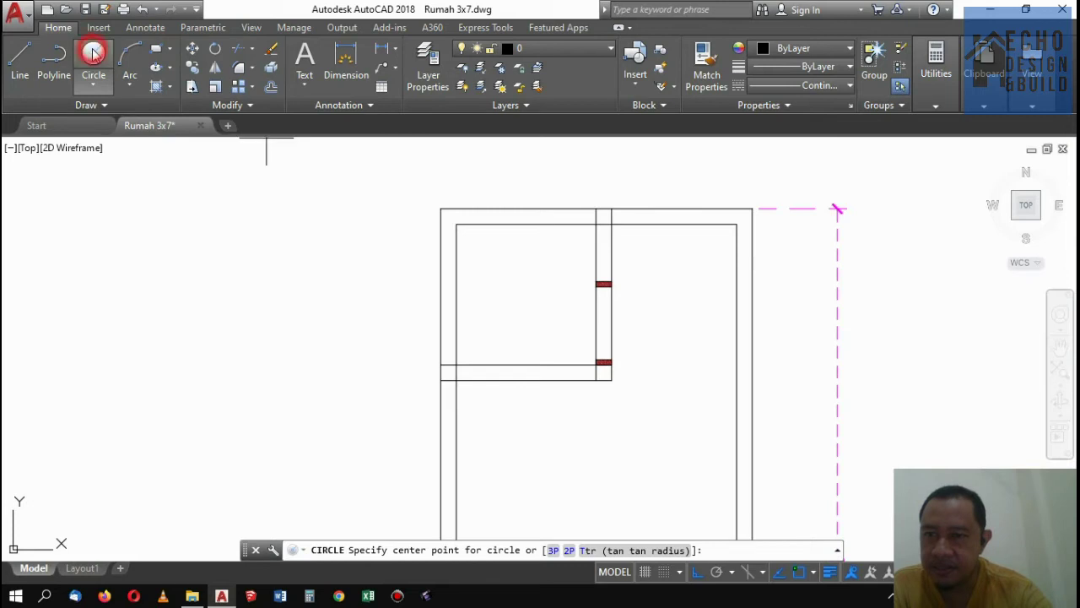
{"action": "left_click", "coordinate": [93, 55]}
{"action": "scroll", "coordinate": [586, 337], "scroll_direction": "up", "scroll_amount": 4}
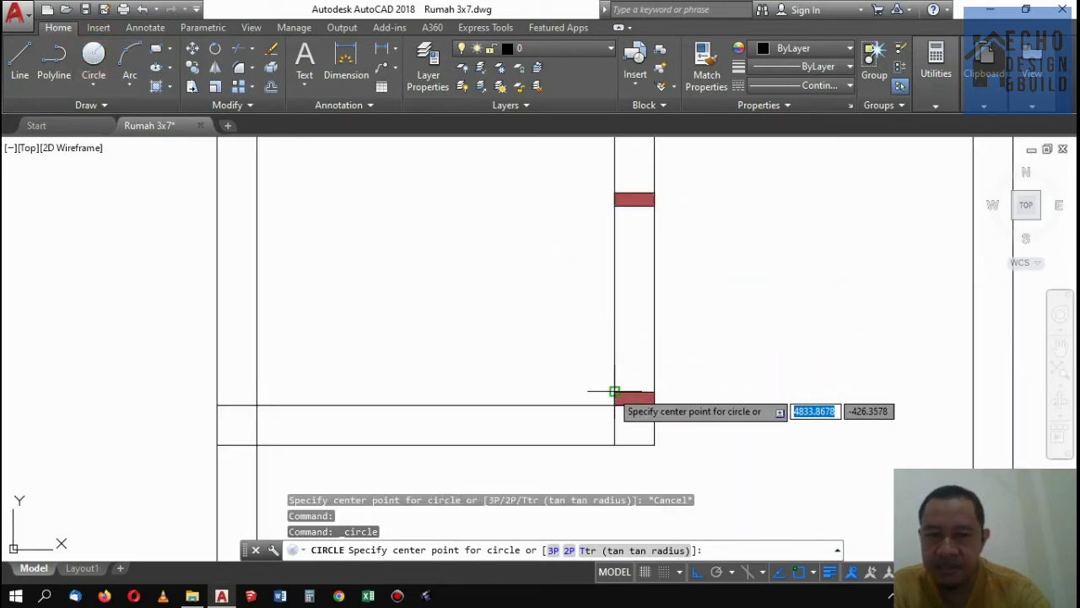
{"action": "left_click", "coordinate": [615, 392]}
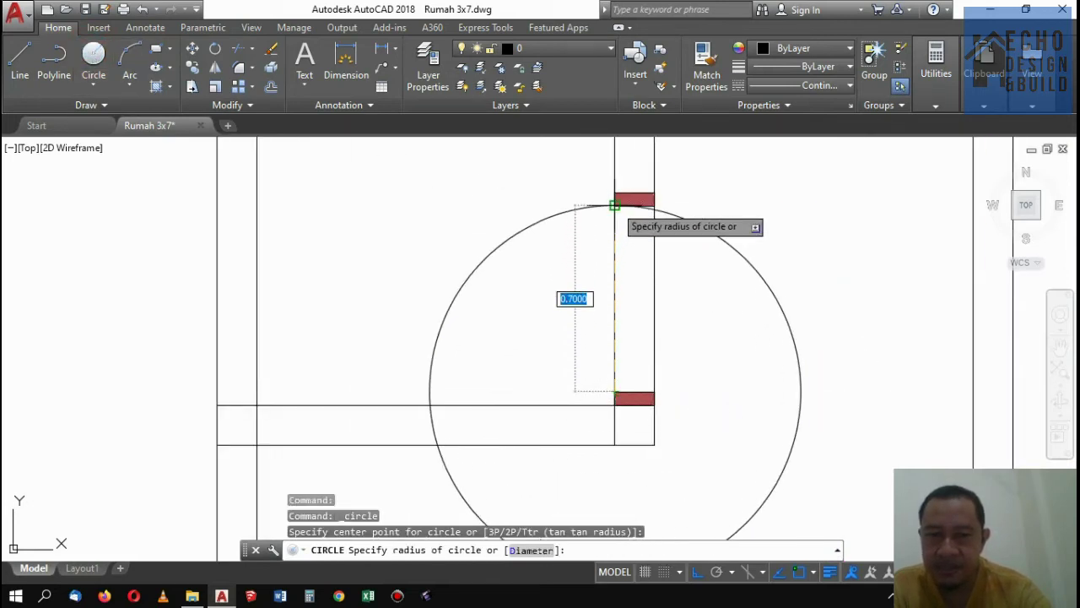
{"action": "left_click", "coordinate": [614, 205]}
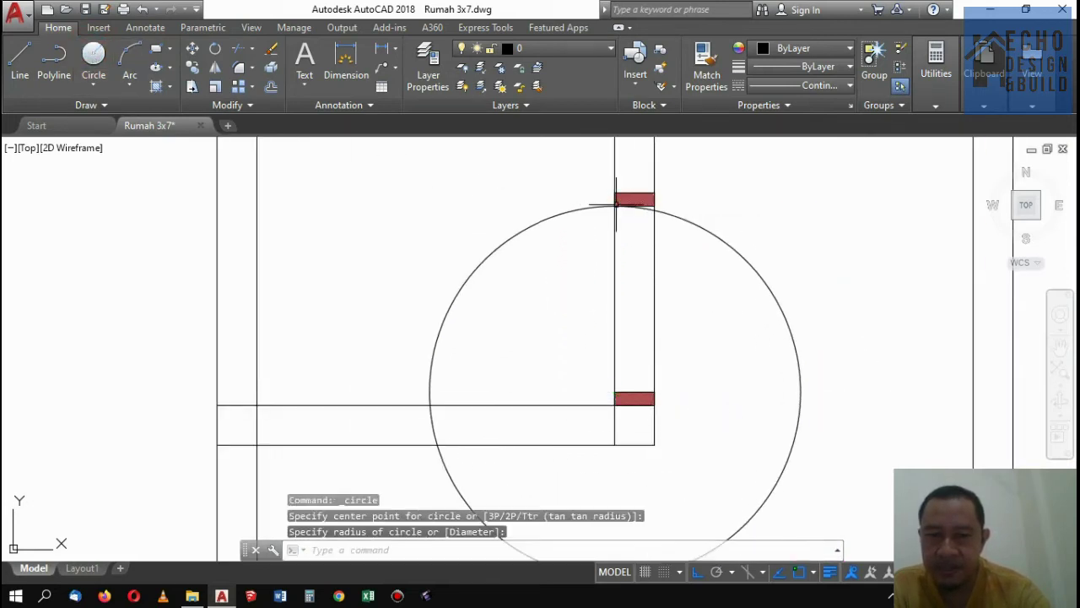
{"action": "left_click", "coordinate": [534, 363]}
- Draw a horizontal door-leaf line from the lower column's corner to the circle's left quadrant
{"action": "left_click", "coordinate": [19, 59]}
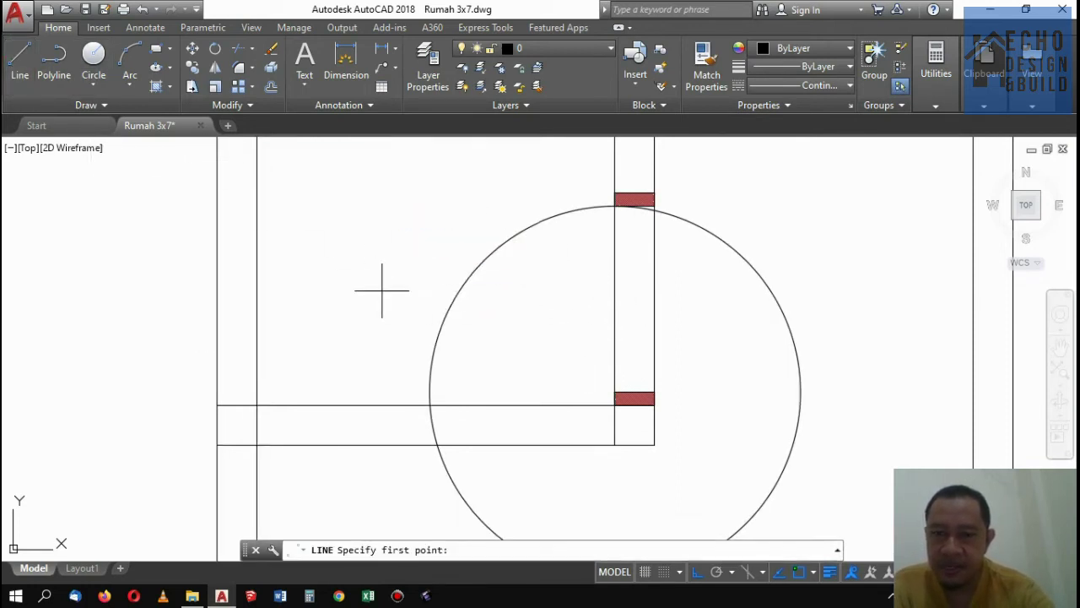
{"action": "key", "text": "Escape"}
{"action": "type", "text": "l"}
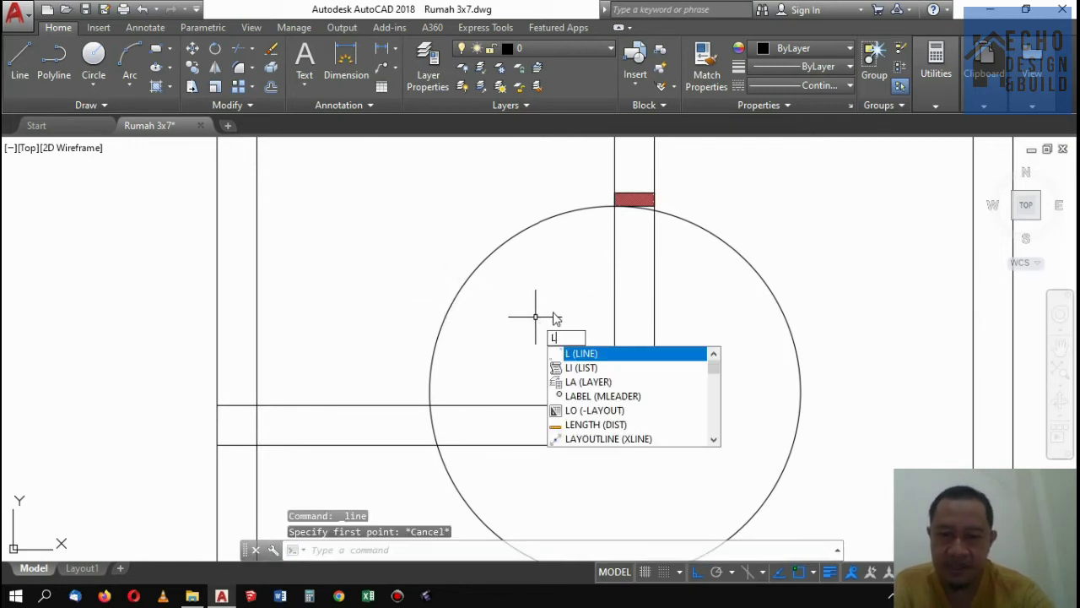
{"action": "left_click", "coordinate": [580, 354]}
{"action": "left_click", "coordinate": [614, 391]}
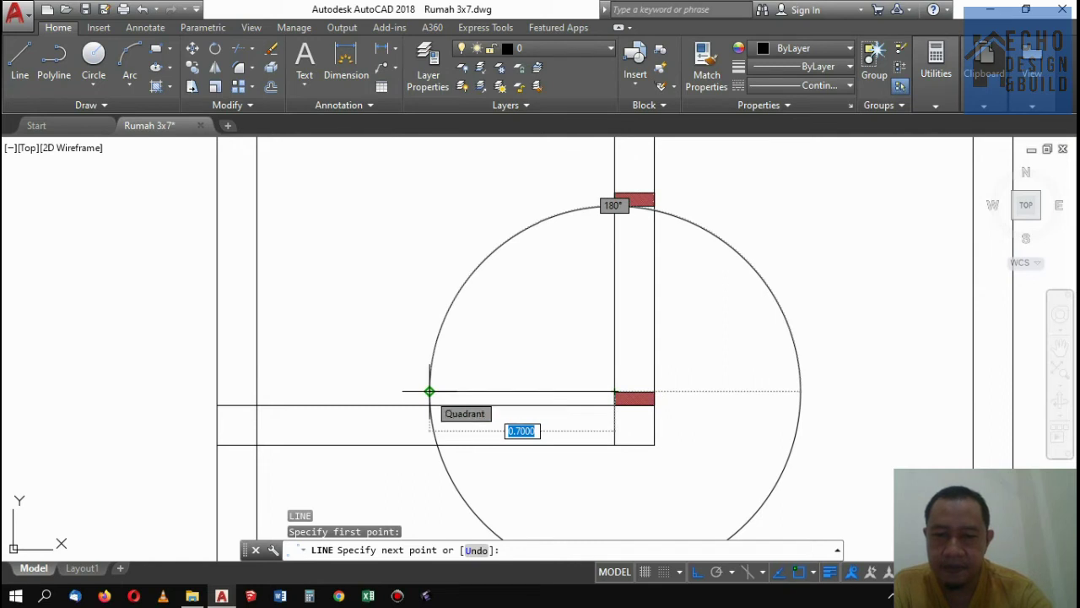
{"action": "scroll", "coordinate": [429, 391], "scroll_direction": "up", "scroll_amount": 2}
{"action": "scroll", "coordinate": [429, 391], "scroll_direction": "down", "scroll_amount": 2}
{"action": "scroll", "coordinate": [428, 392], "scroll_direction": "up", "scroll_amount": 2}
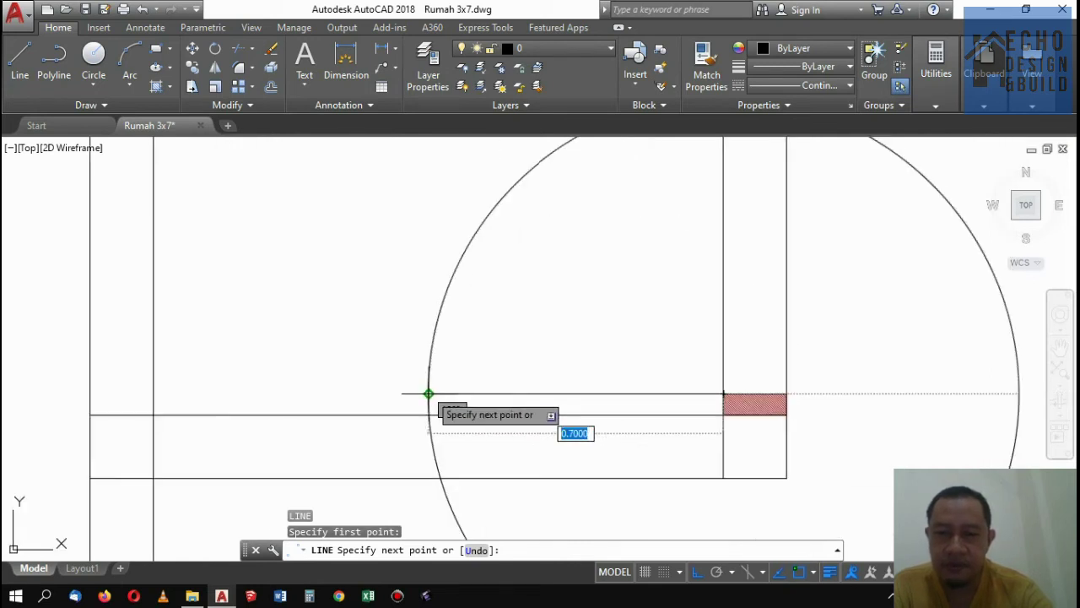
{"action": "left_click", "coordinate": [429, 393]}
{"action": "scroll", "coordinate": [525, 356], "scroll_direction": "down", "scroll_amount": 5}
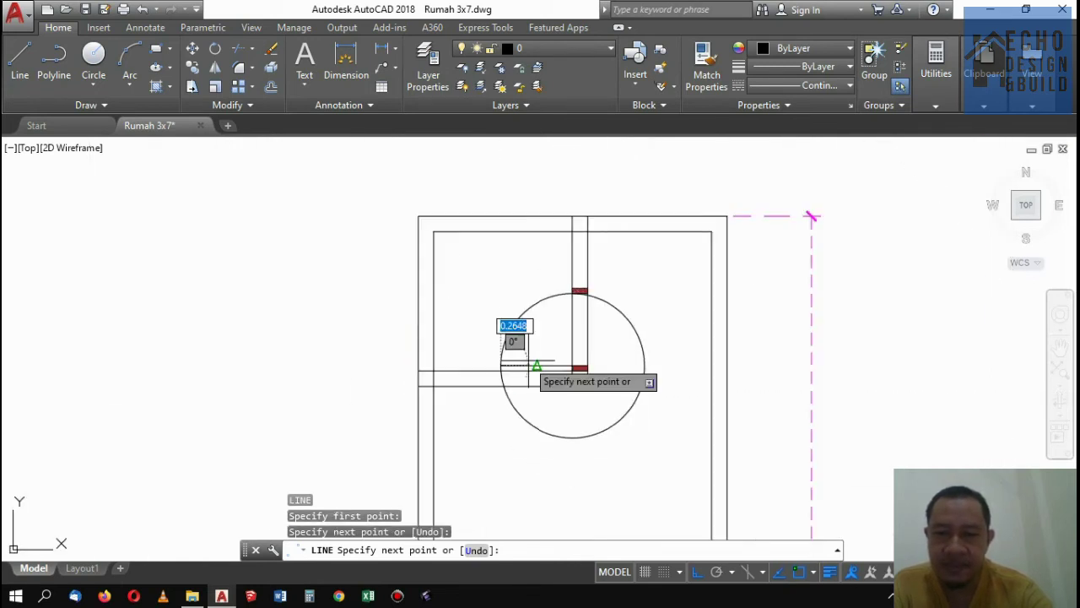
{"action": "left_click", "coordinate": [572, 365]}
{"action": "key", "text": "Return"}
{"action": "scroll", "coordinate": [540, 364], "scroll_direction": "up", "scroll_amount": 2}
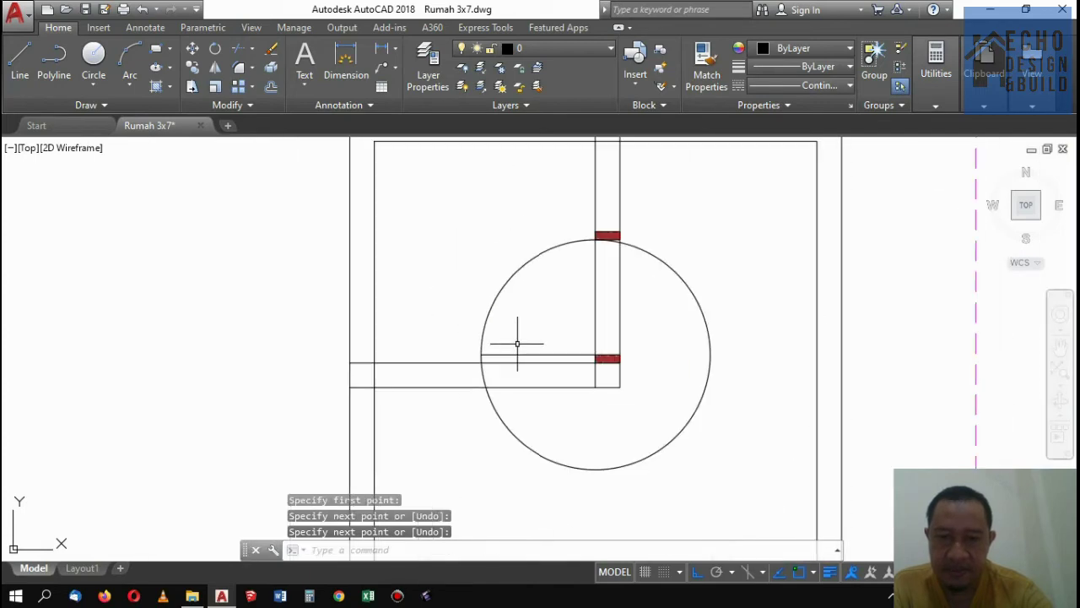
{"action": "scroll", "coordinate": [602, 275], "scroll_direction": "up", "scroll_amount": 2}
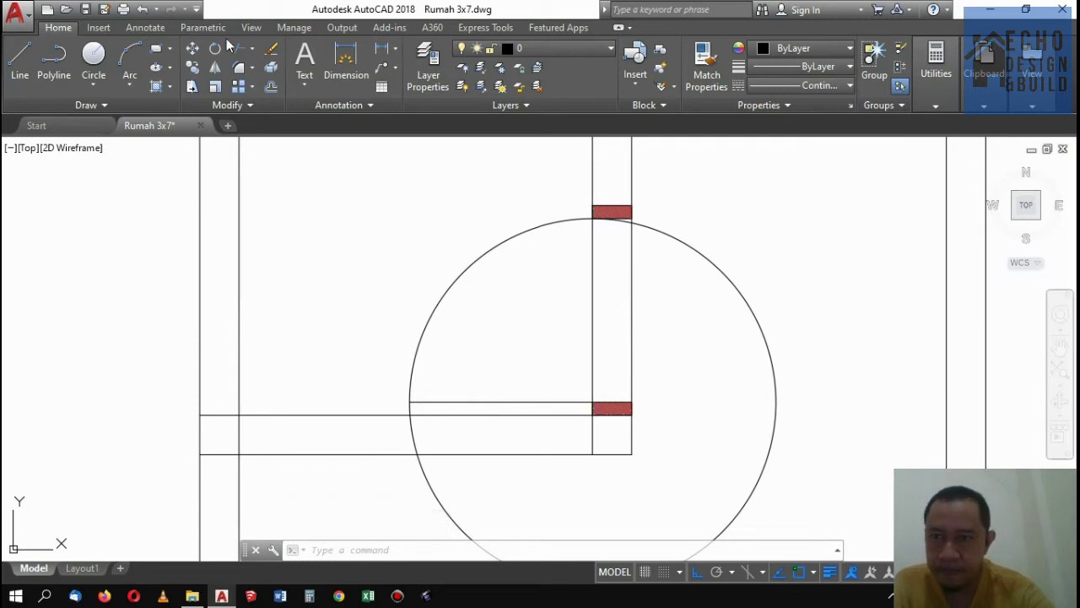
- Trim away the circle's outer three-quarters using the vertical wall line and door-leaf line as edges
{"action": "left_click", "coordinate": [252, 47]}
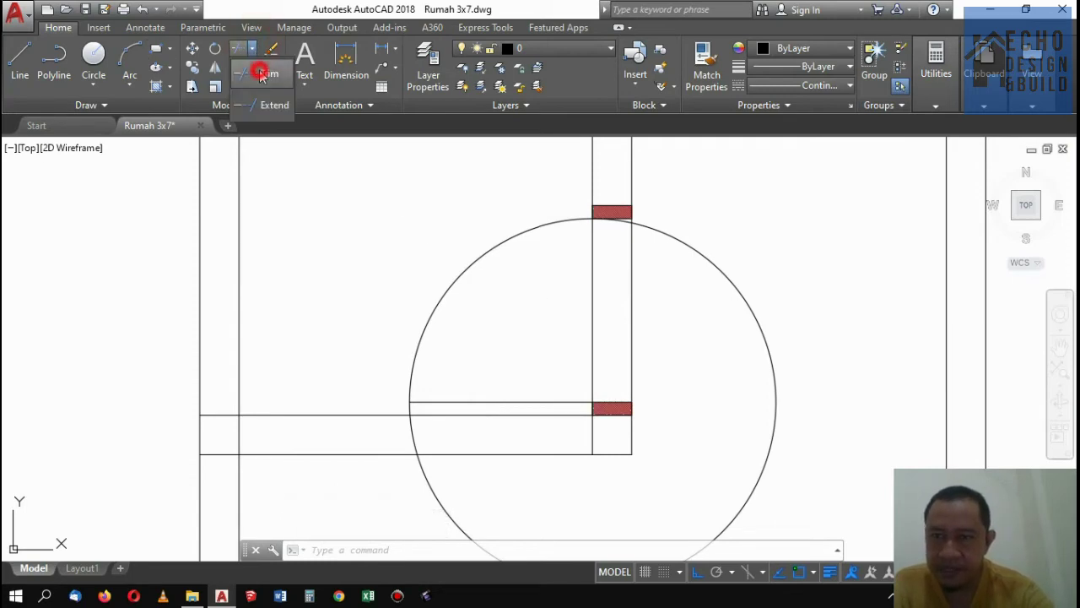
{"action": "left_click", "coordinate": [262, 74]}
{"action": "left_click", "coordinate": [592, 260]}
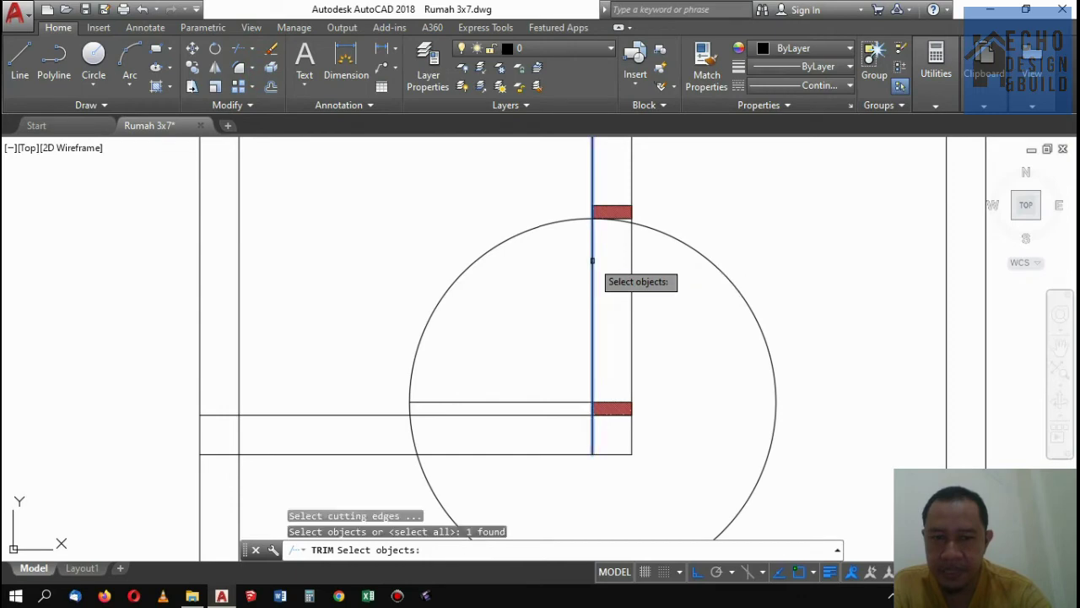
{"action": "left_click", "coordinate": [517, 400]}
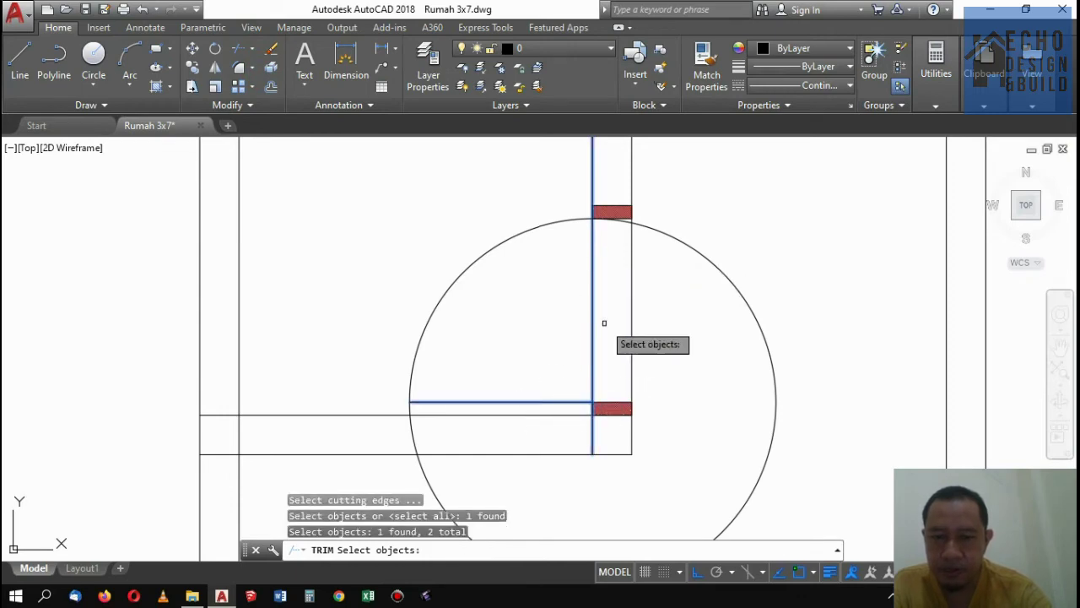
{"action": "scroll", "coordinate": [602, 321], "scroll_direction": "down", "scroll_amount": 4}
{"action": "scroll", "coordinate": [643, 273], "scroll_direction": "up", "scroll_amount": 2}
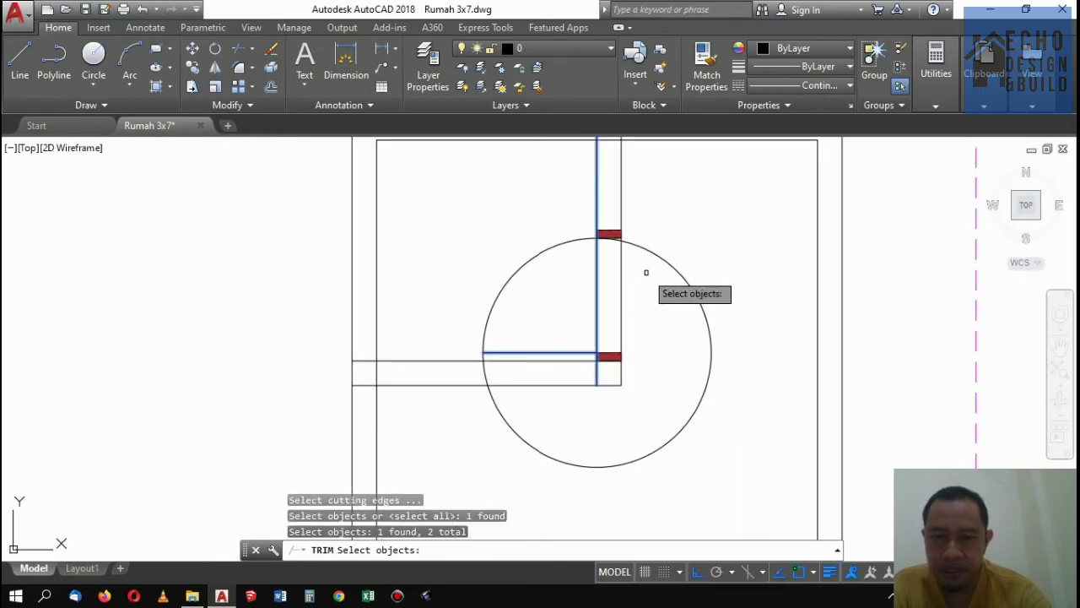
{"action": "key", "text": "Return"}
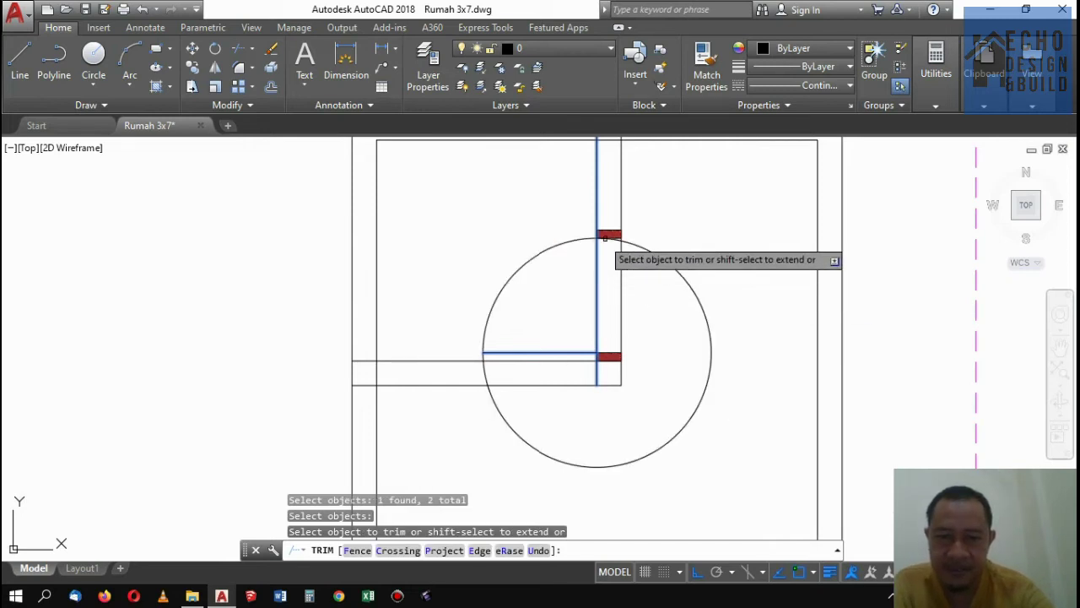
{"action": "left_click", "coordinate": [657, 251]}
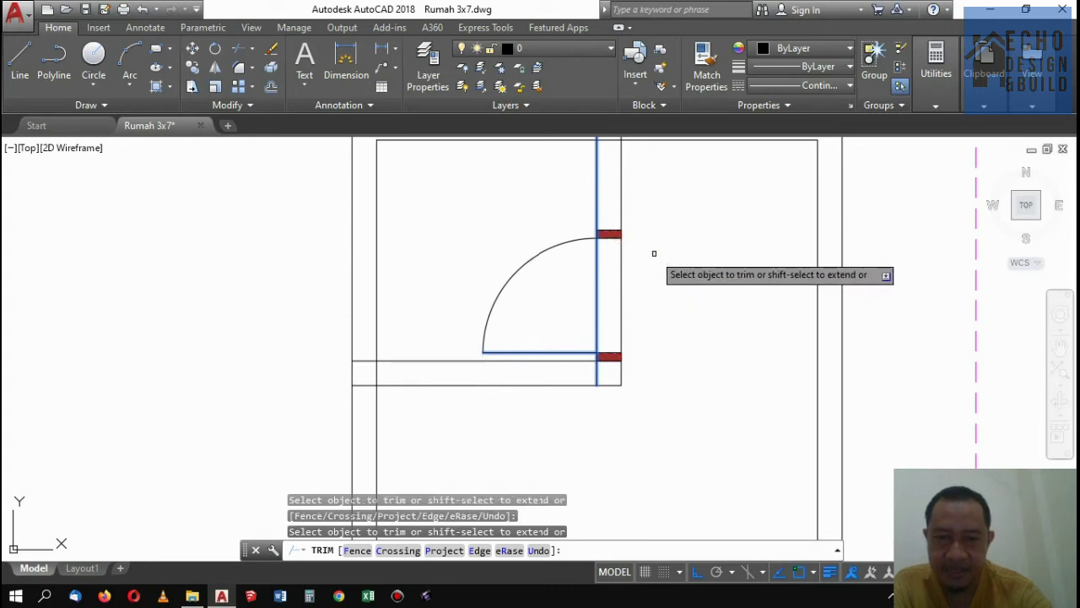
{"action": "key", "text": "Return"}
{"action": "scroll", "coordinate": [552, 227], "scroll_direction": "down", "scroll_amount": 2}
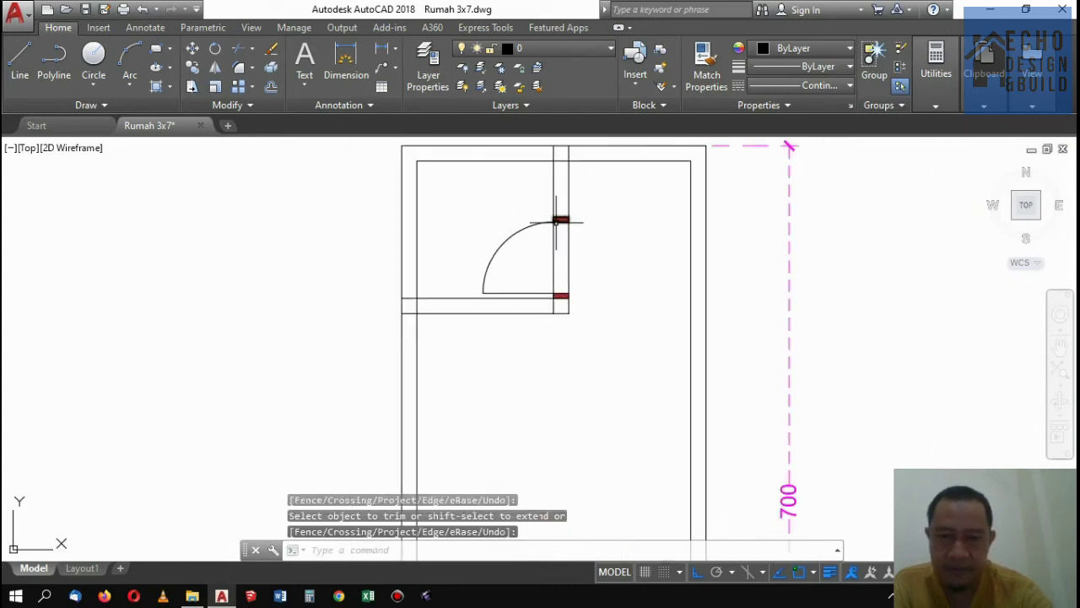
{"action": "scroll", "coordinate": [552, 228], "scroll_direction": "down", "scroll_amount": 2}
{"action": "scroll", "coordinate": [550, 223], "scroll_direction": "down", "scroll_amount": 5}
{"action": "scroll", "coordinate": [555, 301], "scroll_direction": "up", "scroll_amount": 5}
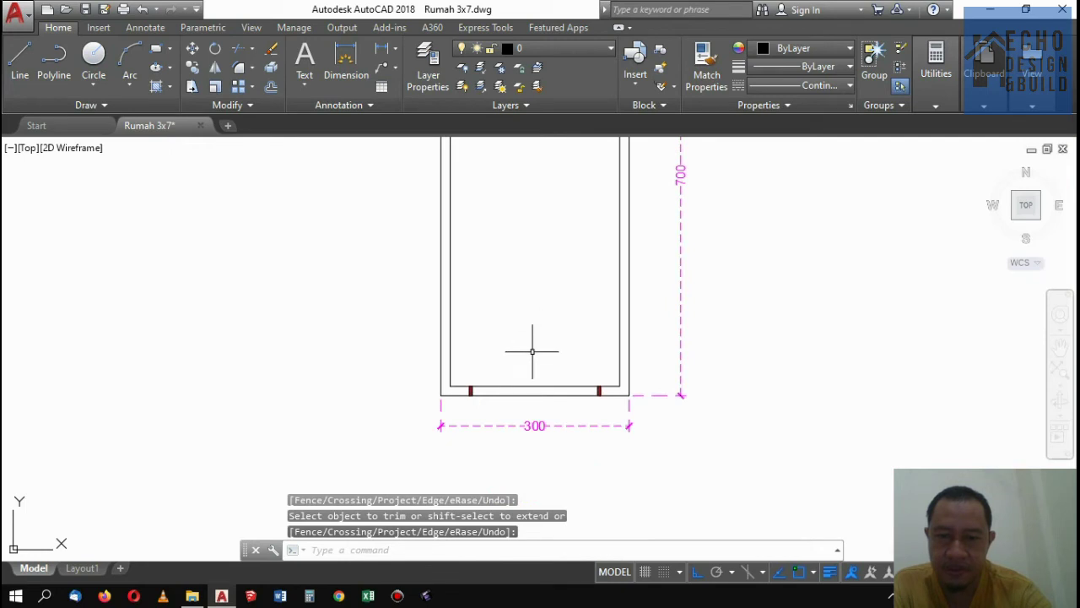
{"action": "scroll", "coordinate": [497, 379], "scroll_direction": "up", "scroll_amount": 3}
{"action": "scroll", "coordinate": [460, 398], "scroll_direction": "up", "scroll_amount": 3}
{"action": "scroll", "coordinate": [652, 376], "scroll_direction": "down", "scroll_amount": 4}
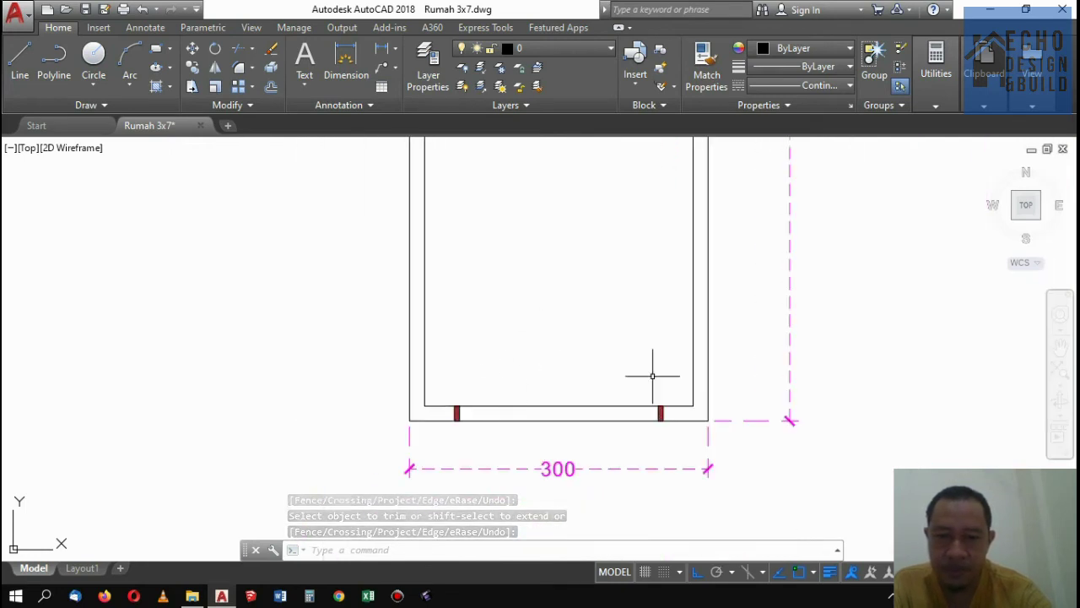
{"action": "scroll", "coordinate": [653, 376], "scroll_direction": "up", "scroll_amount": 4}
{"action": "scroll", "coordinate": [655, 379], "scroll_direction": "down", "scroll_amount": 4}
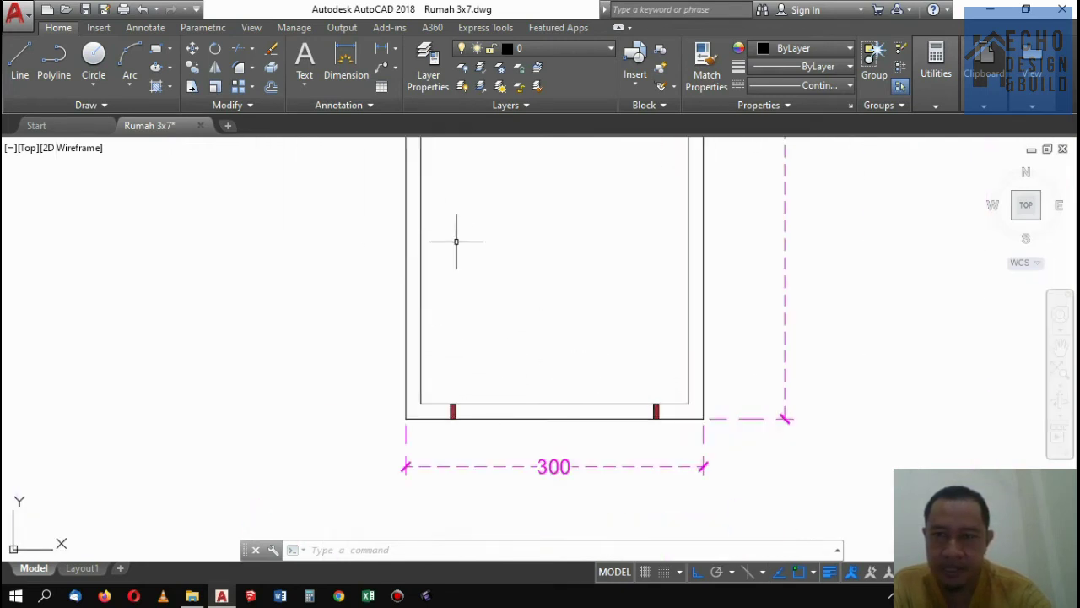
{"action": "scroll", "coordinate": [452, 177], "scroll_direction": "down", "scroll_amount": 2}
{"action": "scroll", "coordinate": [506, 253], "scroll_direction": "down", "scroll_amount": 3}
{"action": "scroll", "coordinate": [529, 294], "scroll_direction": "down", "scroll_amount": 3}
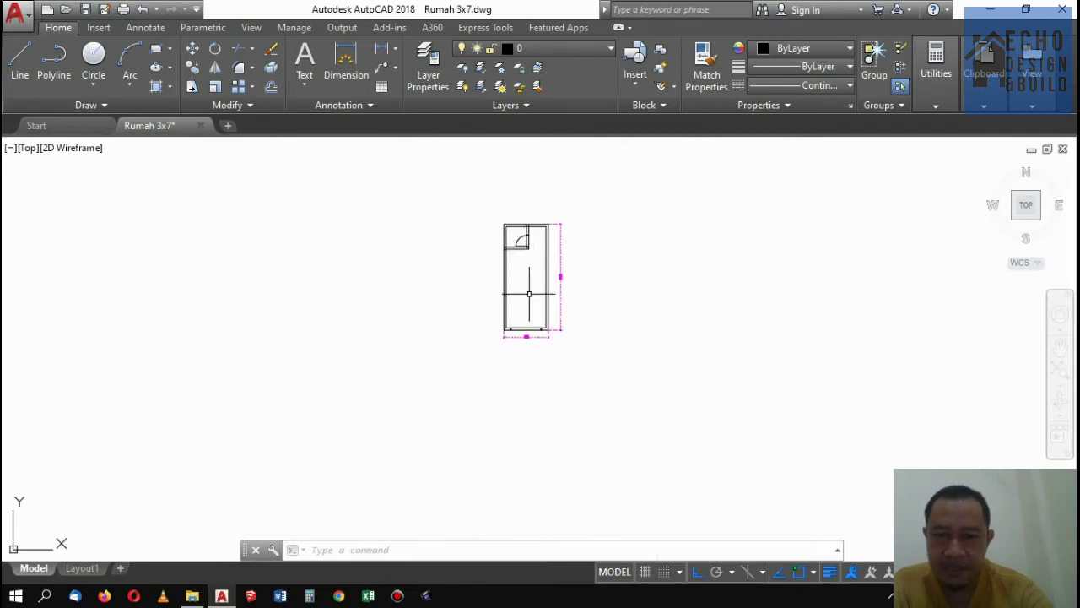
{"action": "scroll", "coordinate": [529, 294], "scroll_direction": "up", "scroll_amount": 4}
{"action": "scroll", "coordinate": [507, 349], "scroll_direction": "down", "scroll_amount": 2}
{"action": "scroll", "coordinate": [494, 326], "scroll_direction": "up", "scroll_amount": 4}
{"action": "scroll", "coordinate": [501, 357], "scroll_direction": "up", "scroll_amount": 4}
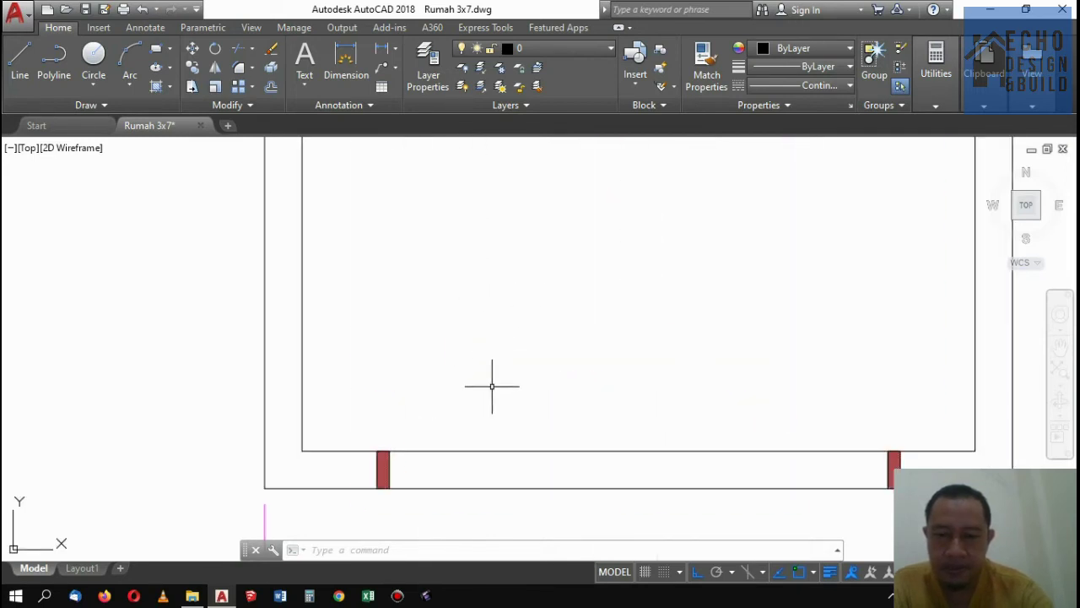
{"action": "scroll", "coordinate": [492, 386], "scroll_direction": "down", "scroll_amount": 3}
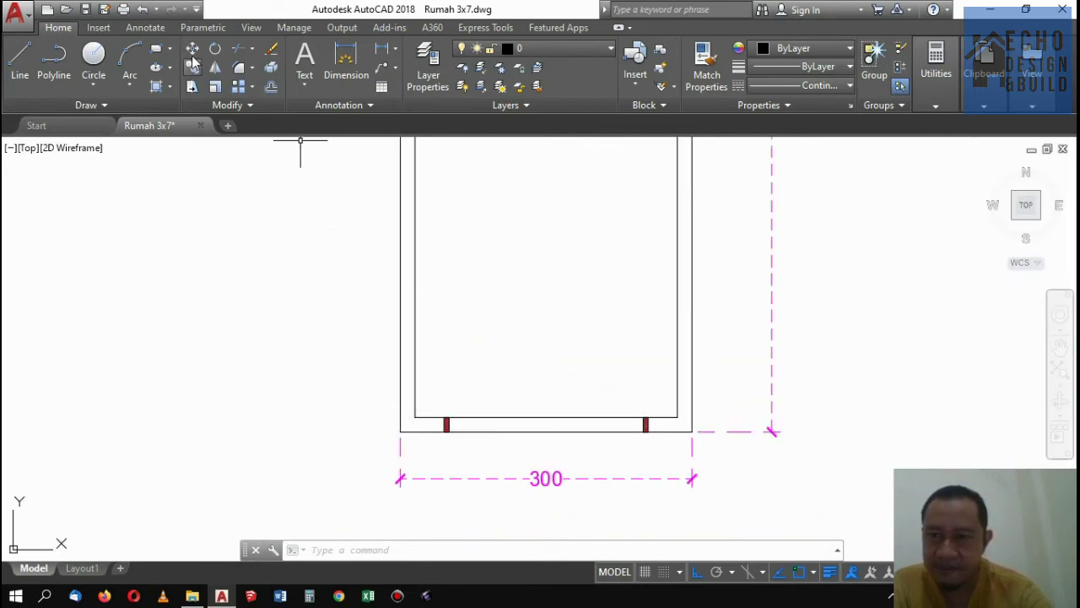
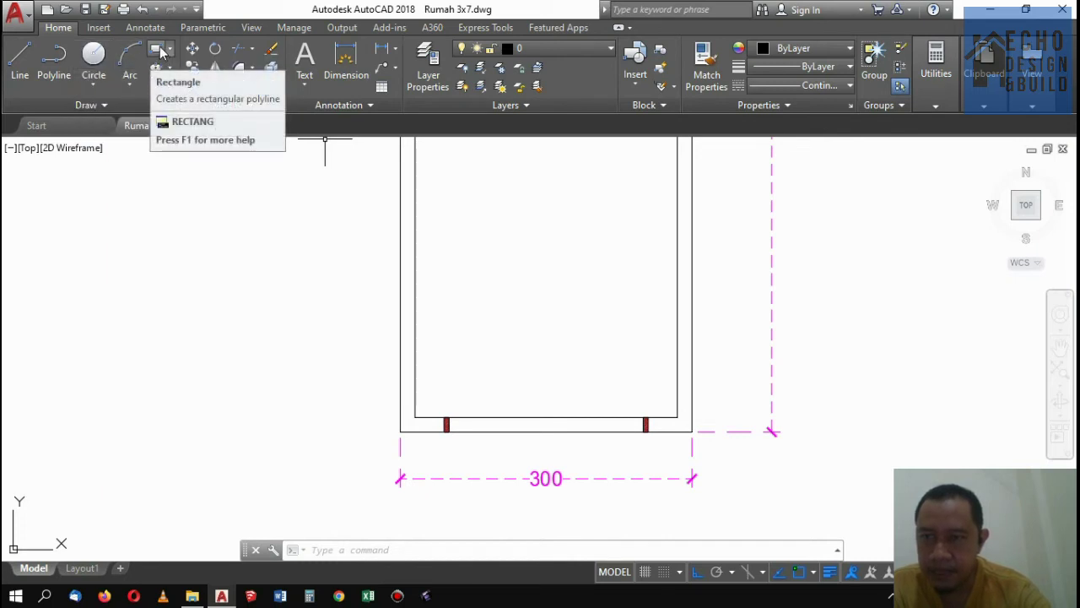
- Start a rectangle, then cancel the unwanted first attempt
{"action": "left_click", "coordinate": [159, 51]}
{"action": "scroll", "coordinate": [543, 313], "scroll_direction": "up", "scroll_amount": 2}
{"action": "left_click", "coordinate": [442, 318]}
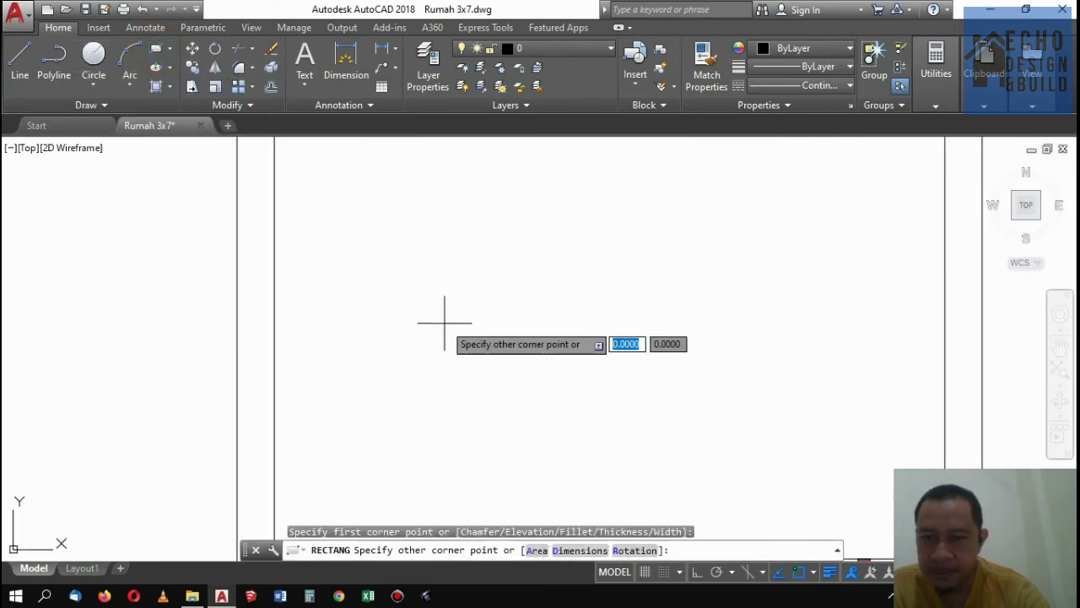
{"action": "scroll", "coordinate": [507, 300], "scroll_direction": "down", "scroll_amount": 1}
{"action": "scroll", "coordinate": [542, 290], "scroll_direction": "up", "scroll_amount": 2}
{"action": "scroll", "coordinate": [543, 290], "scroll_direction": "up", "scroll_amount": 2}
{"action": "scroll", "coordinate": [542, 291], "scroll_direction": "up", "scroll_amount": 2}
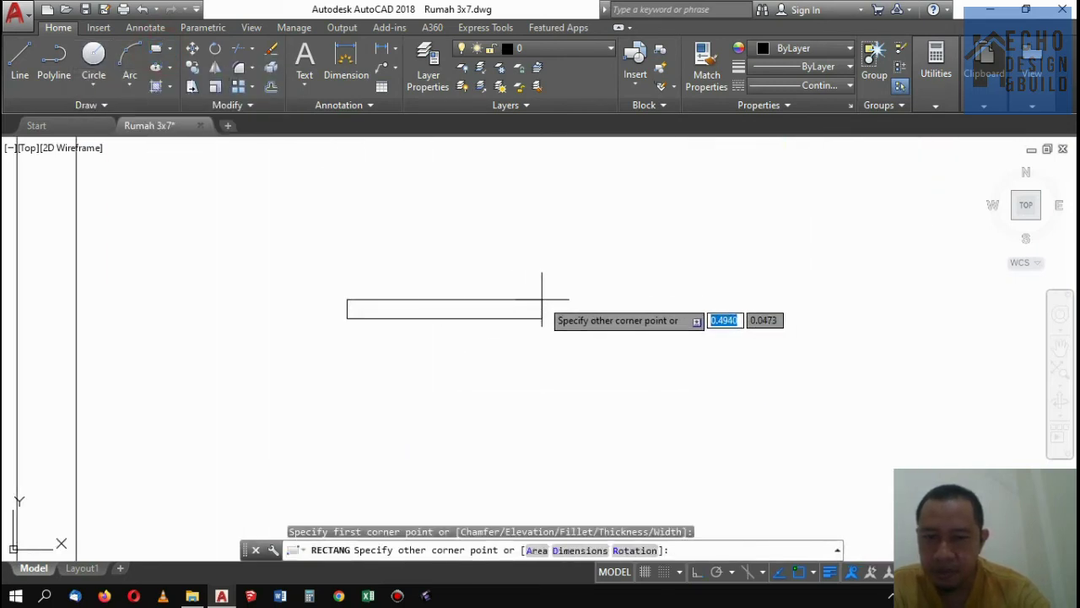
{"action": "scroll", "coordinate": [542, 299], "scroll_direction": "up", "scroll_amount": 4}
{"action": "scroll", "coordinate": [543, 304], "scroll_direction": "down", "scroll_amount": 3}
{"action": "scroll", "coordinate": [542, 309], "scroll_direction": "up", "scroll_amount": 3}
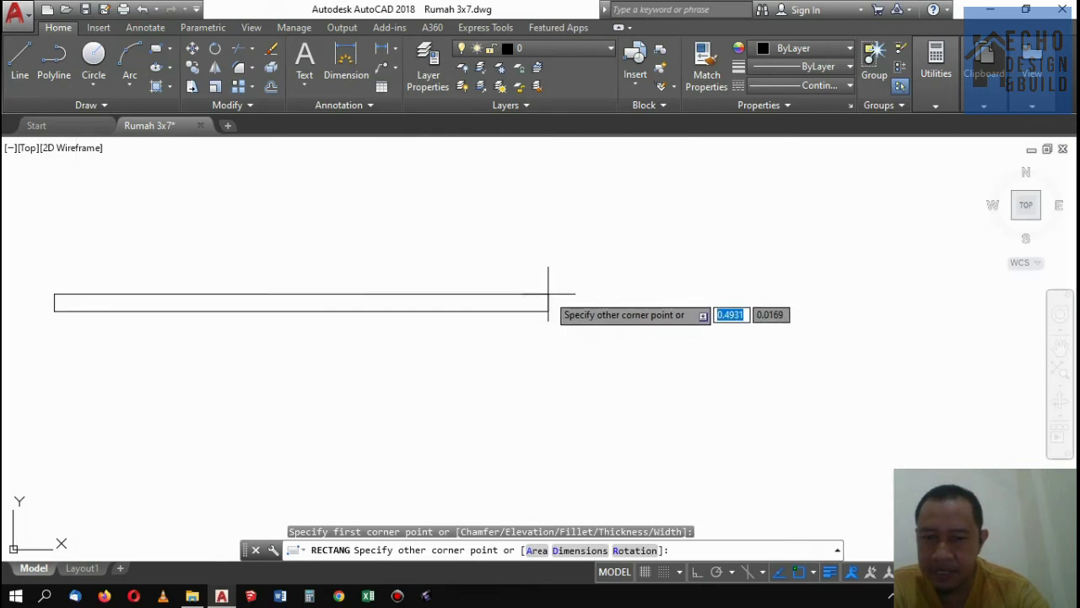
{"action": "scroll", "coordinate": [549, 301], "scroll_direction": "down", "scroll_amount": 2}
{"action": "scroll", "coordinate": [551, 284], "scroll_direction": "up", "scroll_amount": 4}
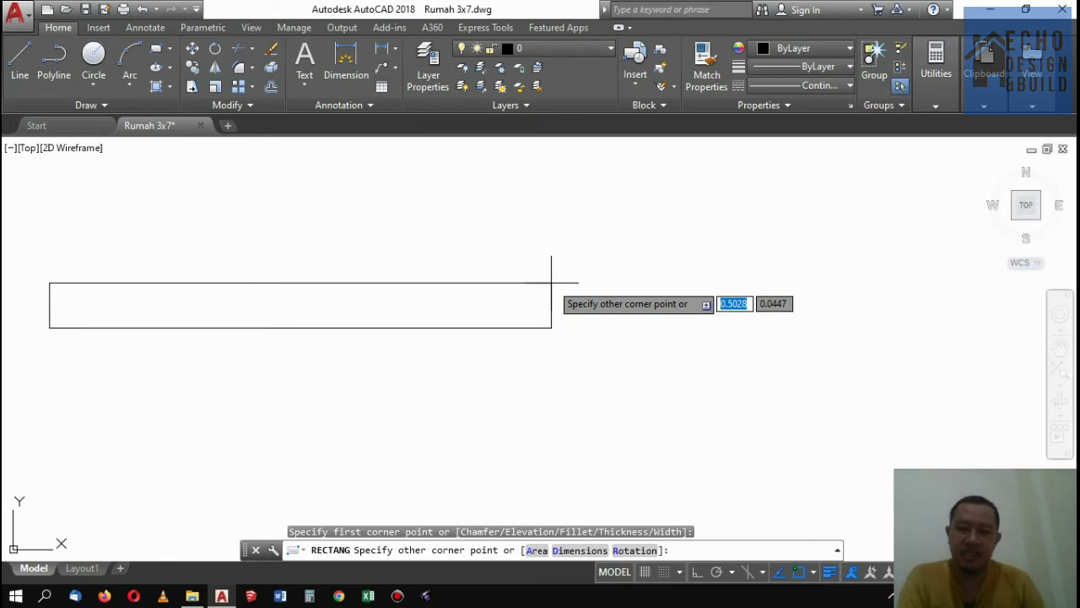
{"action": "key", "text": "Escape"}
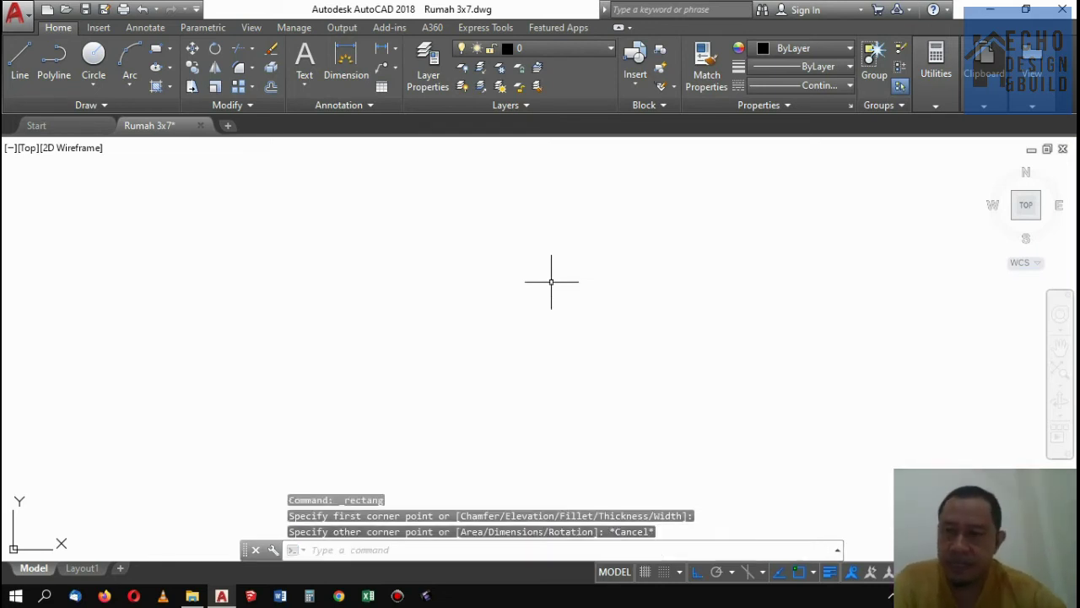
{"action": "type", "text": "rec"}
- Draw a 0.03 by 0.5 rectangle for the folding door leaf
{"action": "key", "text": "Return"}
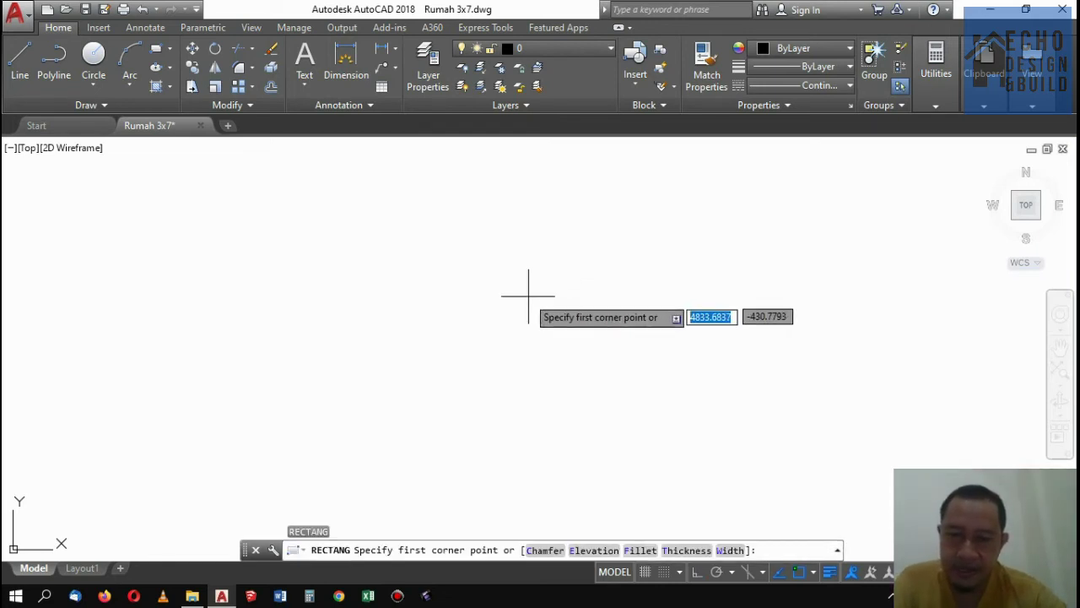
{"action": "left_click", "coordinate": [517, 317]}
{"action": "type", "text": "0.03"}
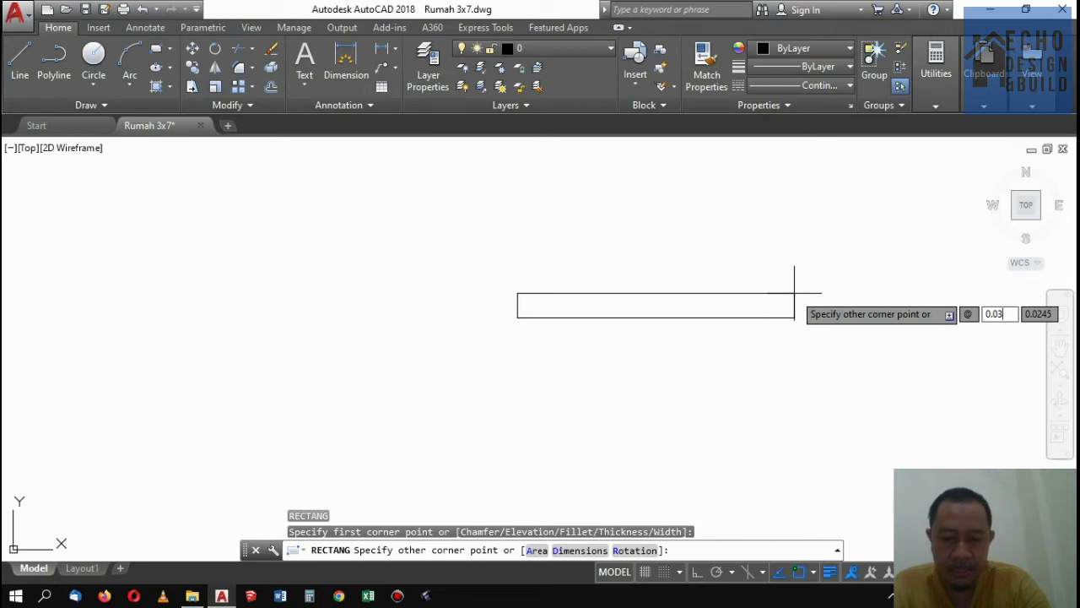
{"action": "key", "text": "Tab"}
{"action": "type", "text": "0.5"}
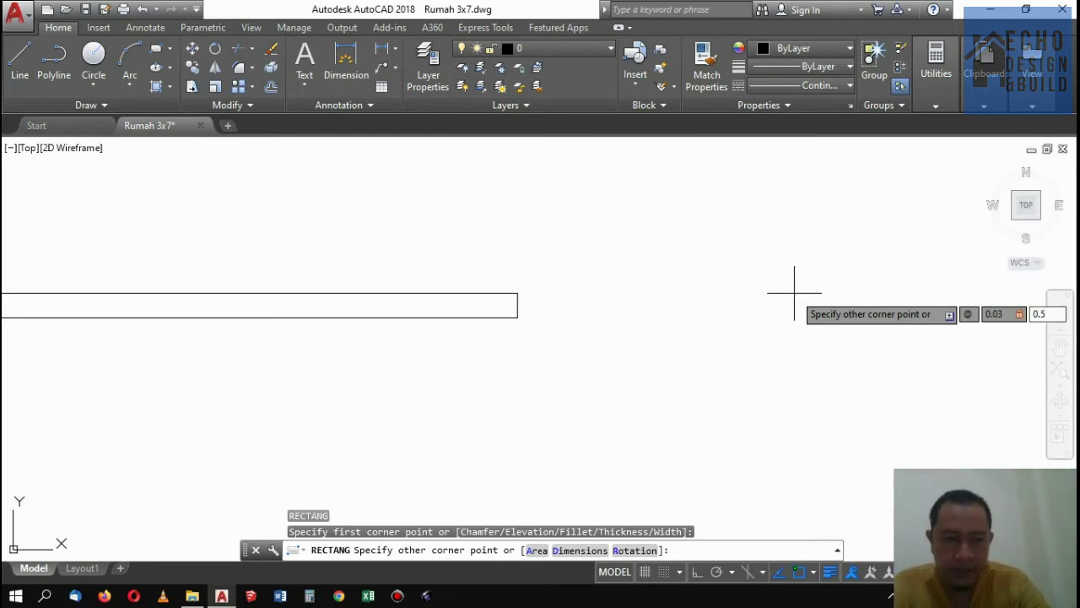
{"action": "key", "text": "Return"}
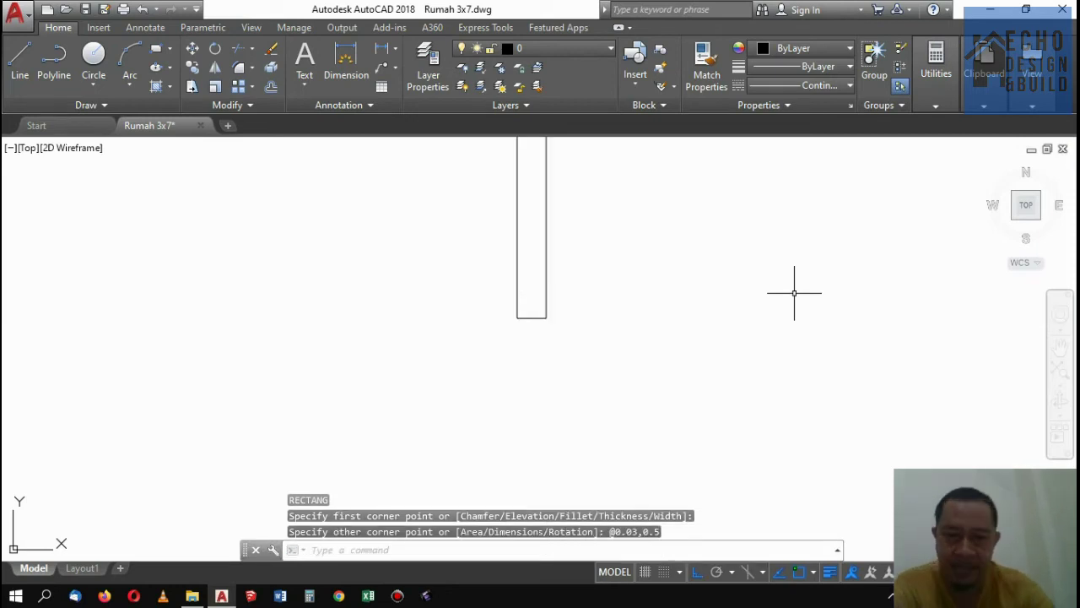
- Move the 0.03 by 0.5 leaf by its bottom-left corner onto the inner wall line beside the left column
{"action": "scroll", "coordinate": [723, 371], "scroll_direction": "down", "scroll_amount": 5}
{"action": "scroll", "coordinate": [716, 359], "scroll_direction": "down", "scroll_amount": 5}
{"action": "scroll", "coordinate": [717, 363], "scroll_direction": "up", "scroll_amount": 5}
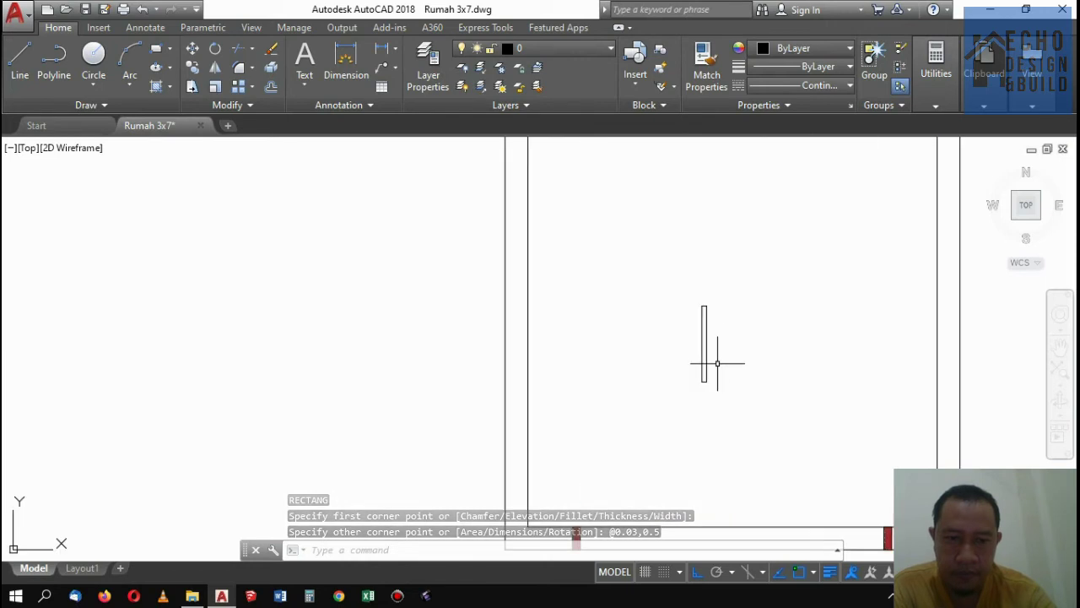
{"action": "scroll", "coordinate": [717, 362], "scroll_direction": "down", "scroll_amount": 5}
{"action": "scroll", "coordinate": [718, 371], "scroll_direction": "up", "scroll_amount": 7}
{"action": "left_click", "coordinate": [737, 350]}
{"action": "left_click", "coordinate": [670, 298]}
{"action": "type", "text": "M"}
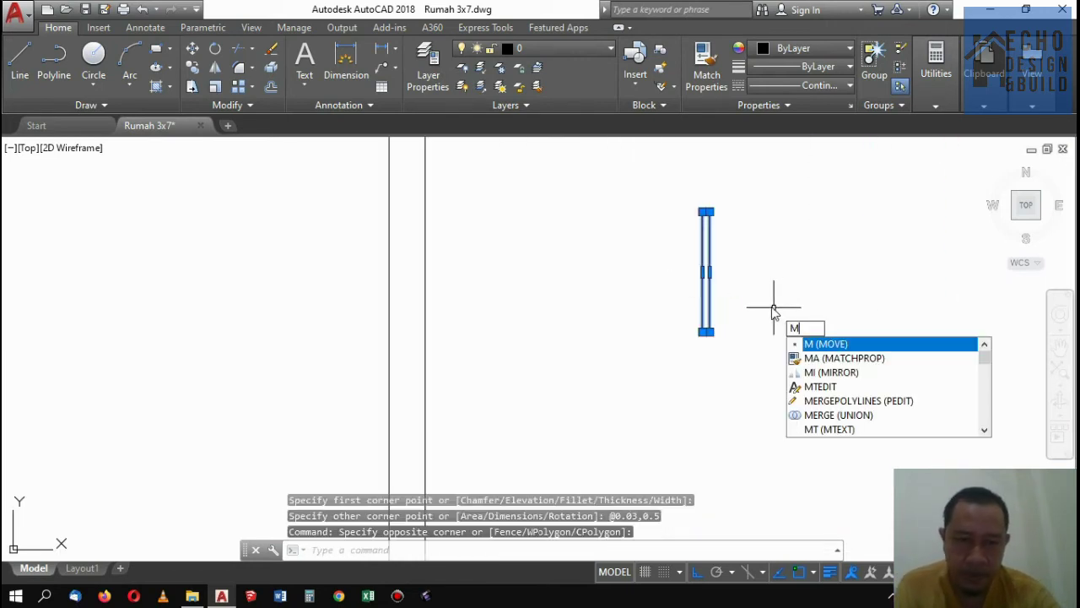
{"action": "key", "text": "Return"}
{"action": "scroll", "coordinate": [736, 301], "scroll_direction": "up", "scroll_amount": 3}
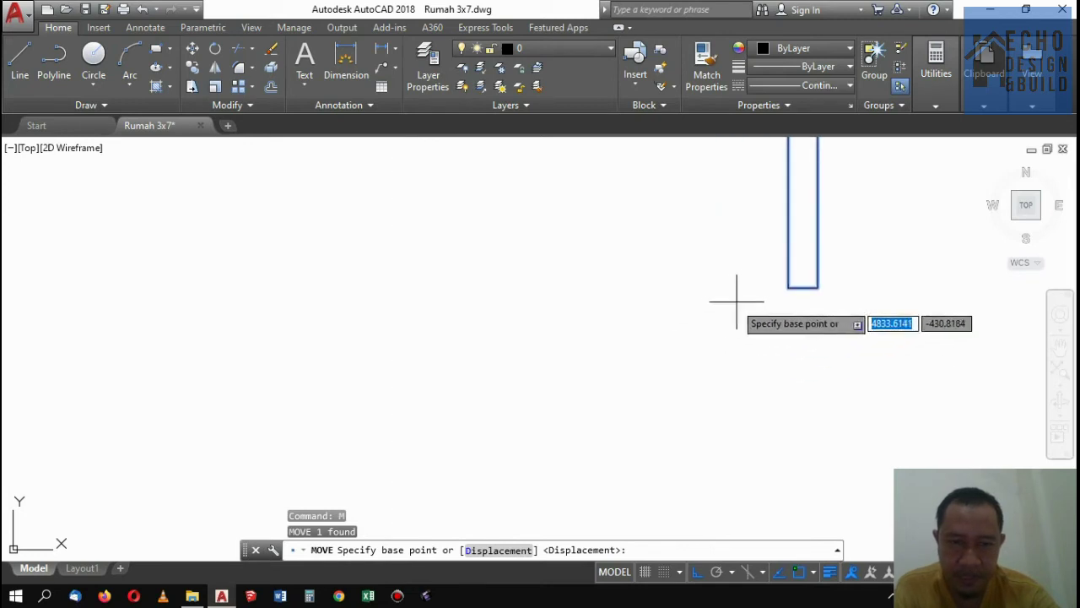
{"action": "left_click", "coordinate": [788, 287]}
{"action": "scroll", "coordinate": [790, 279], "scroll_direction": "down", "scroll_amount": 3}
{"action": "scroll", "coordinate": [778, 306], "scroll_direction": "up", "scroll_amount": 2}
{"action": "scroll", "coordinate": [779, 305], "scroll_direction": "up", "scroll_amount": 3}
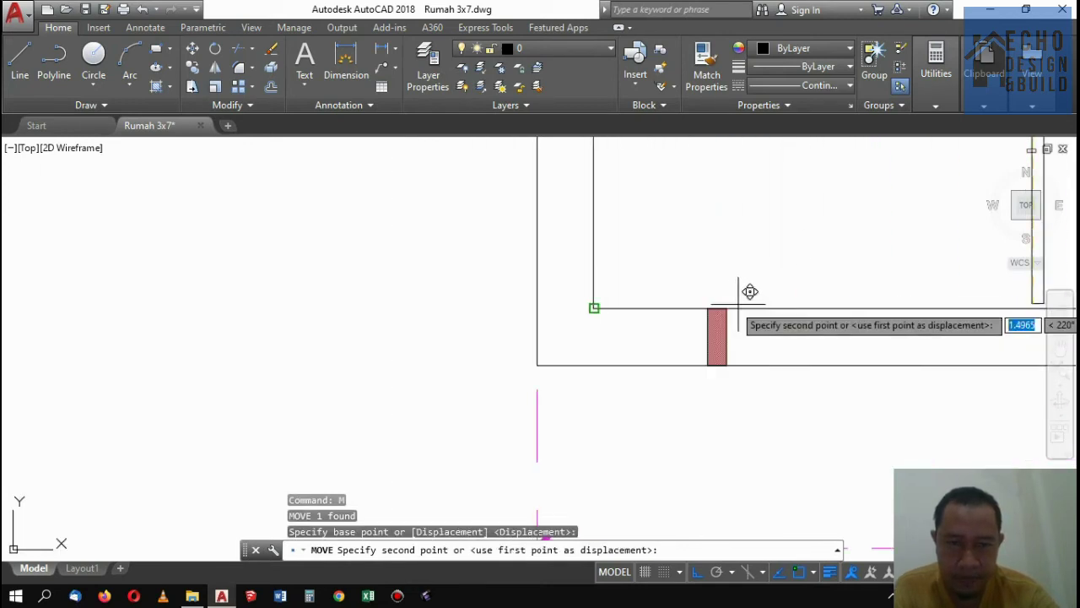
{"action": "left_click", "coordinate": [723, 306]}
{"action": "scroll", "coordinate": [685, 346], "scroll_direction": "down", "scroll_amount": 5}
{"action": "scroll", "coordinate": [726, 337], "scroll_direction": "up", "scroll_amount": 3}
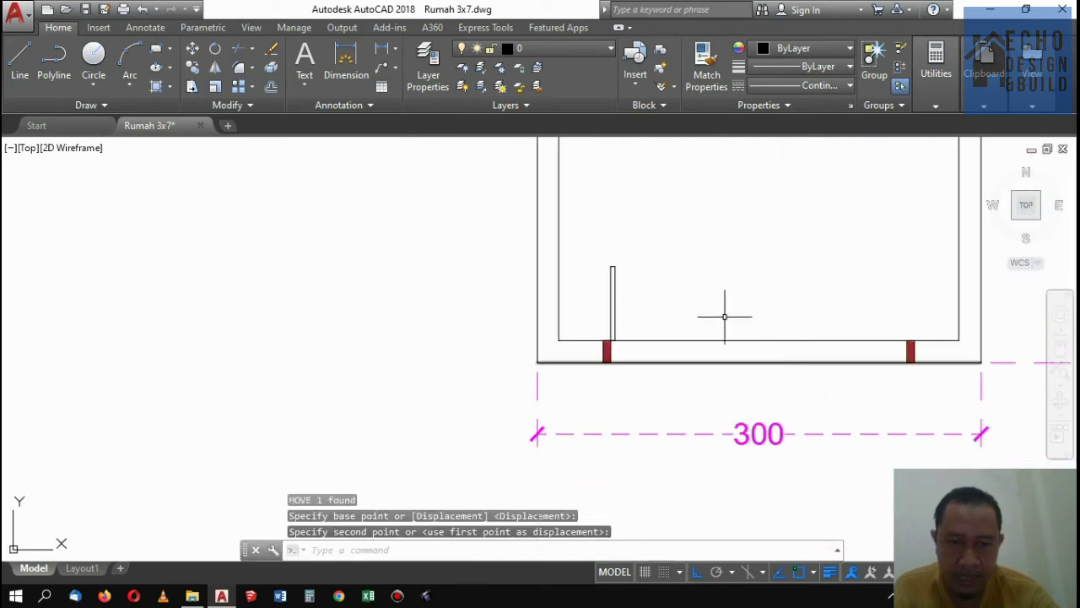
{"action": "scroll", "coordinate": [604, 291], "scroll_direction": "up", "scroll_amount": 3}
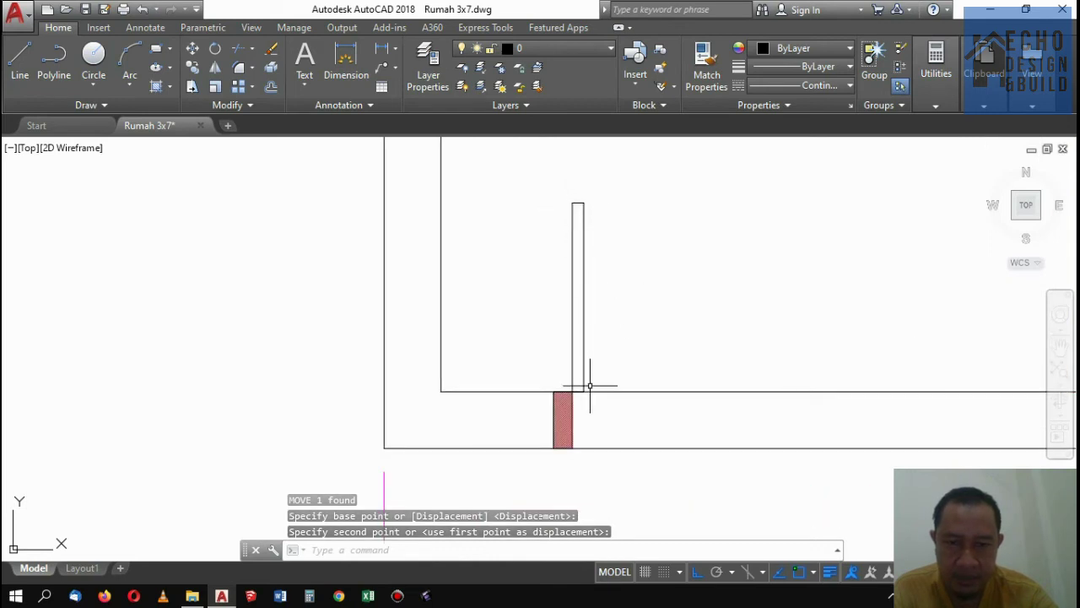
{"action": "left_click_drag", "start_coordinate": [594, 309], "coordinate": [570, 285]}
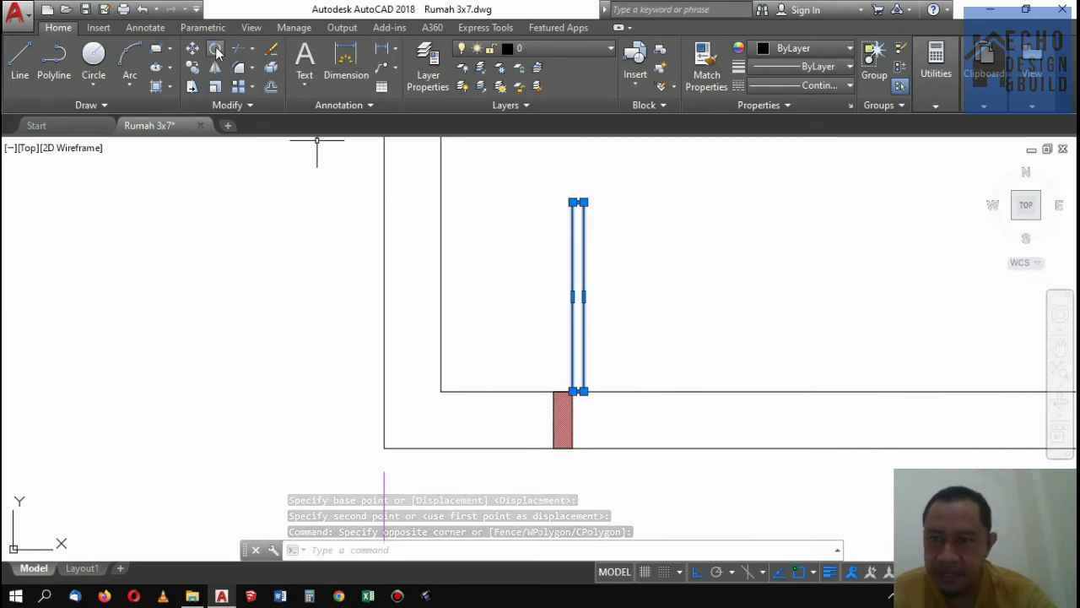
- Rotate the leaf -30 degrees about its bottom corner at the column
{"action": "type", "text": "ro"}
{"action": "key", "text": "Return"}
{"action": "scroll", "coordinate": [574, 388], "scroll_direction": "up", "scroll_amount": 2}
{"action": "scroll", "coordinate": [600, 379], "scroll_direction": "up", "scroll_amount": 2}
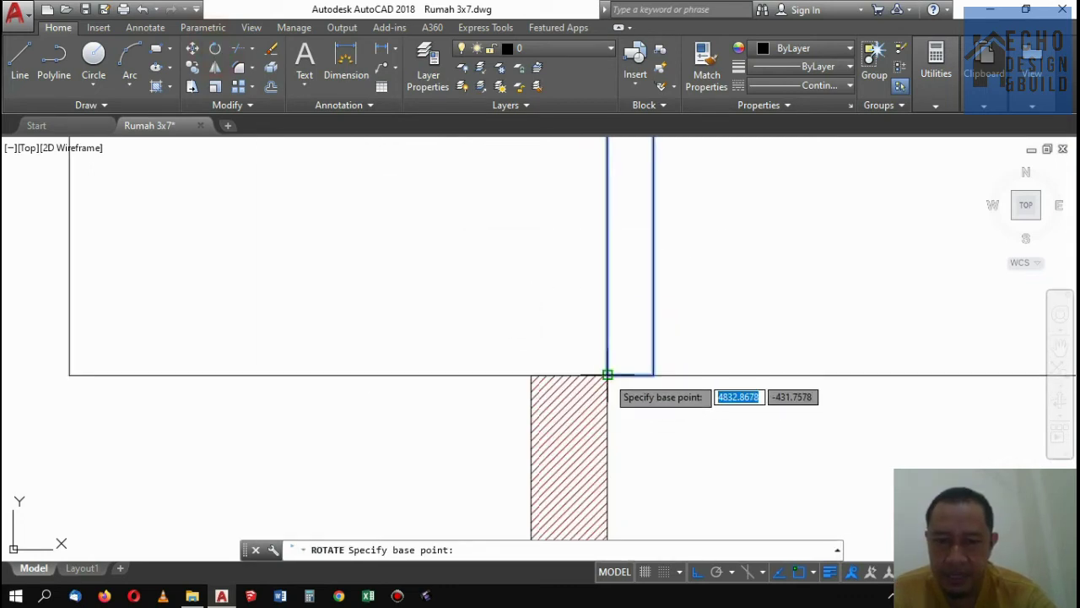
{"action": "left_click", "coordinate": [607, 373]}
{"action": "scroll", "coordinate": [607, 373], "scroll_direction": "down", "scroll_amount": 2}
{"action": "scroll", "coordinate": [632, 355], "scroll_direction": "down", "scroll_amount": 2}
{"action": "type", "text": "-30"}
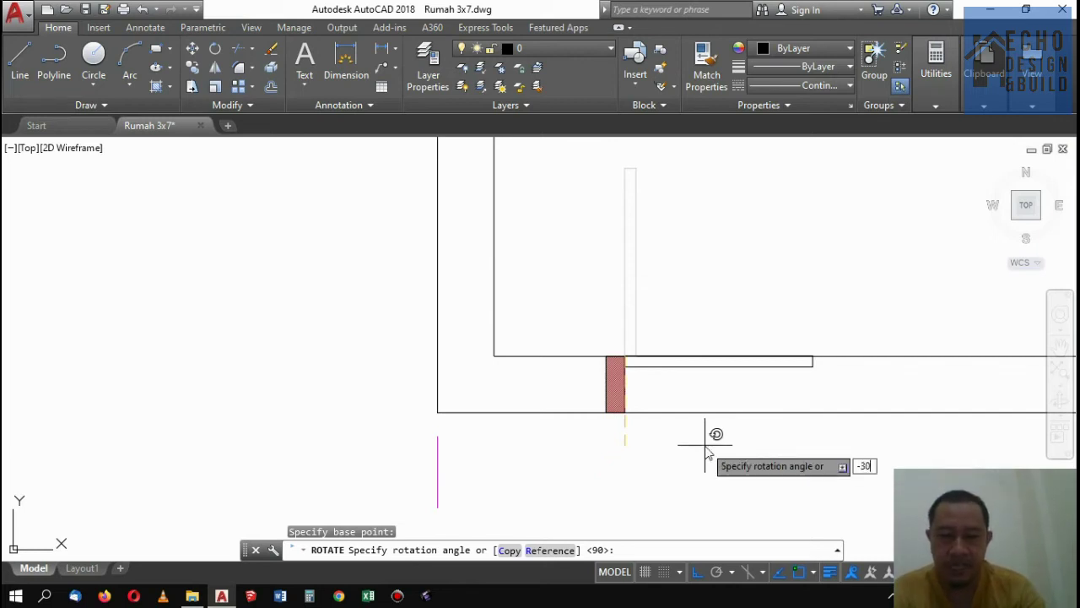
{"action": "key", "text": "Return"}
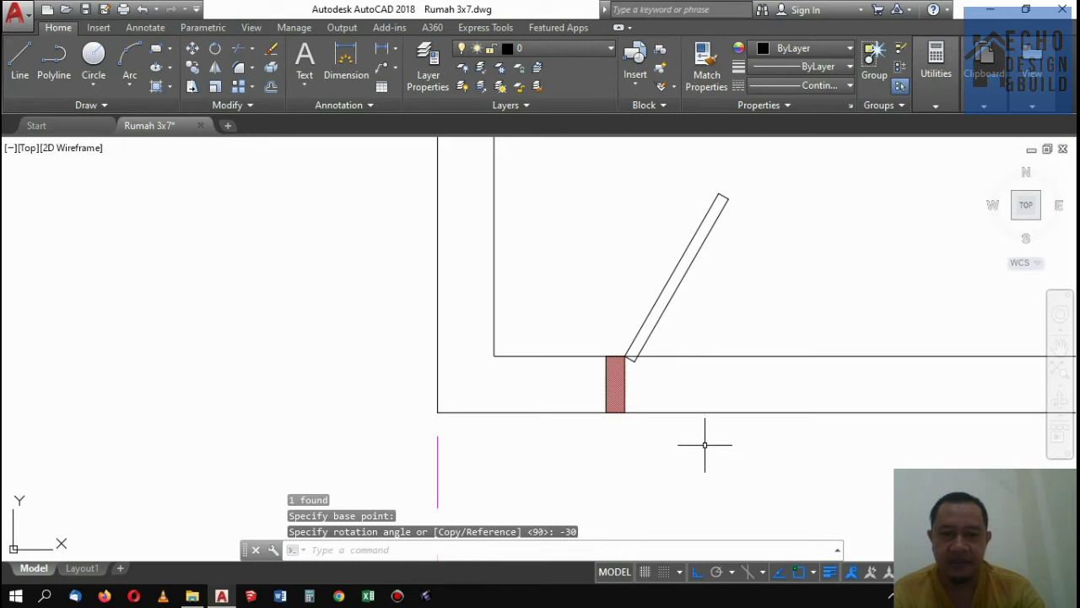
{"action": "scroll", "coordinate": [702, 287], "scroll_direction": "down", "scroll_amount": 3}
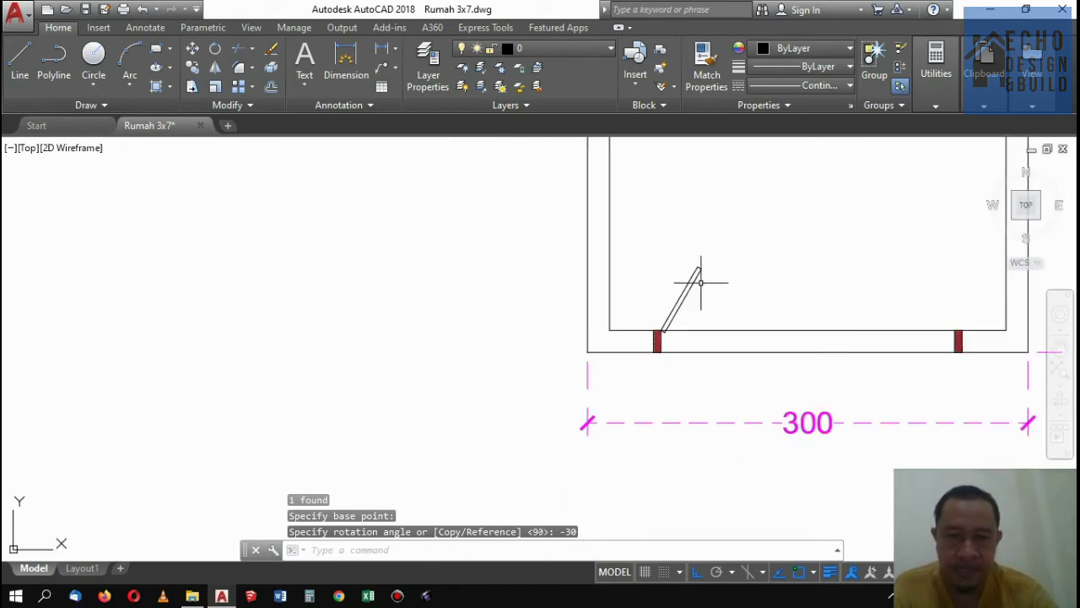
{"action": "scroll", "coordinate": [706, 254], "scroll_direction": "up", "scroll_amount": 3}
{"action": "scroll", "coordinate": [713, 282], "scroll_direction": "down", "scroll_amount": 3}
{"action": "scroll", "coordinate": [676, 262], "scroll_direction": "up", "scroll_amount": 3}
{"action": "scroll", "coordinate": [676, 261], "scroll_direction": "up", "scroll_amount": 2}
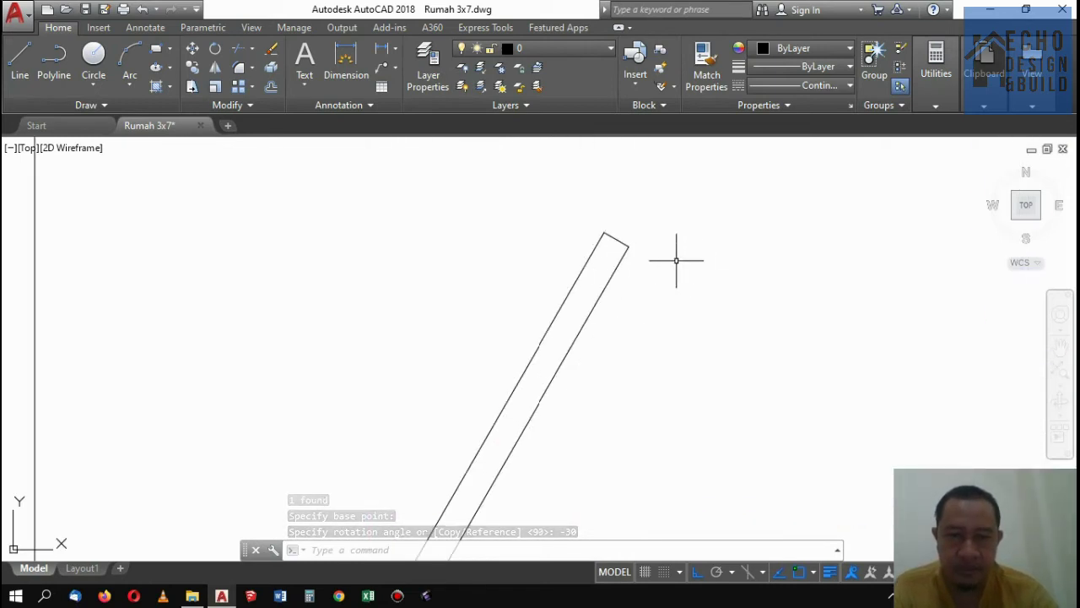
{"action": "scroll", "coordinate": [680, 253], "scroll_direction": "down", "scroll_amount": 3}
{"action": "scroll", "coordinate": [670, 261], "scroll_direction": "up", "scroll_amount": 2}
{"action": "scroll", "coordinate": [590, 290], "scroll_direction": "down", "scroll_amount": 1}
{"action": "scroll", "coordinate": [658, 276], "scroll_direction": "up", "scroll_amount": 1}
- Select the slanted leaf and start a mirror, then cancel the attempt
{"action": "left_click", "coordinate": [585, 329]}
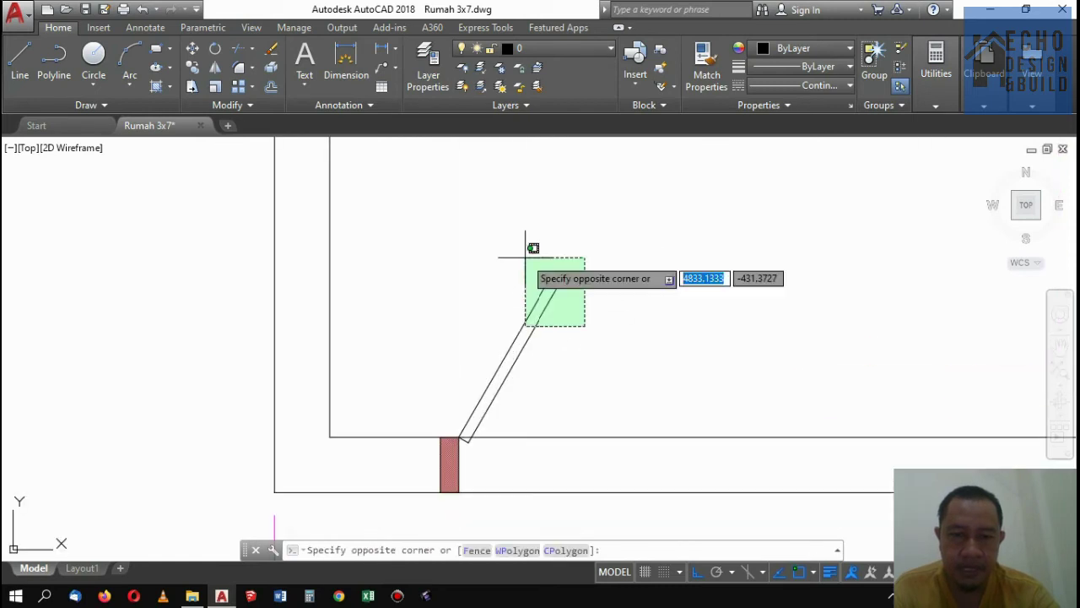
{"action": "left_click", "coordinate": [532, 244]}
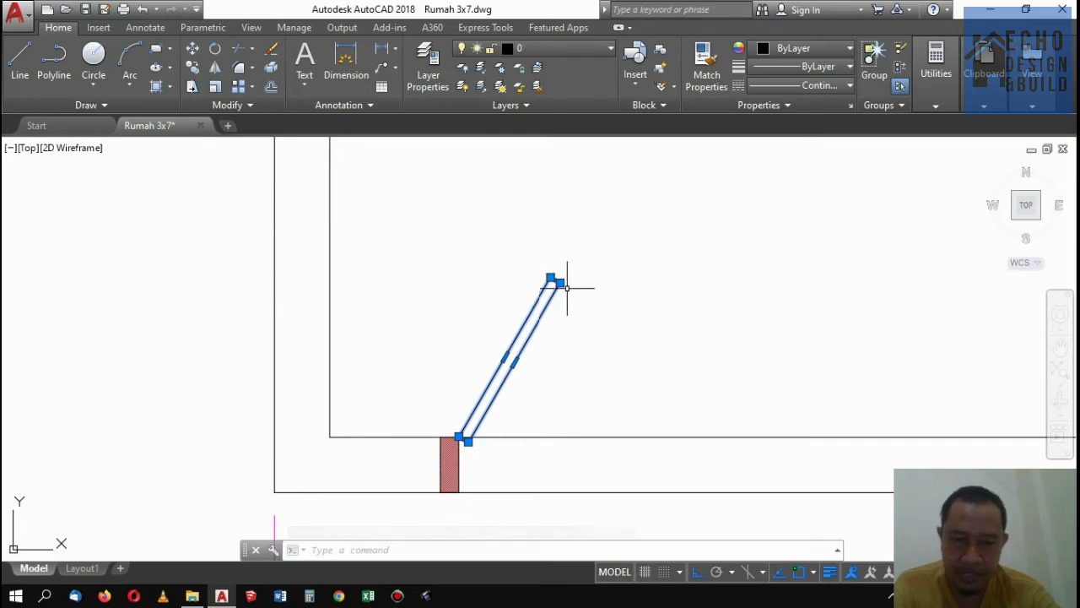
{"action": "type", "text": "mi"}
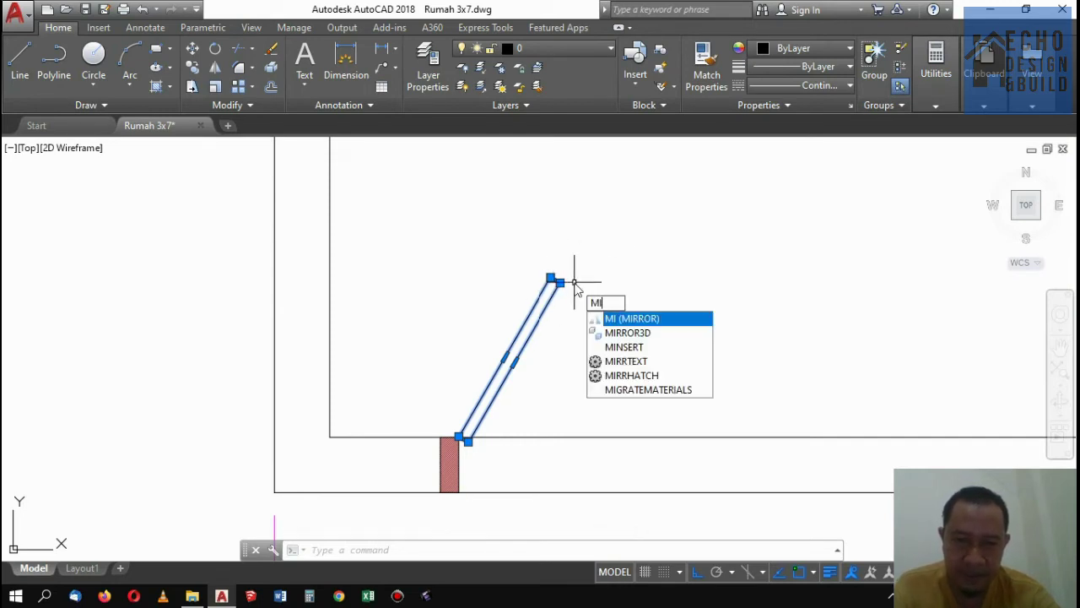
{"action": "key", "text": "Return"}
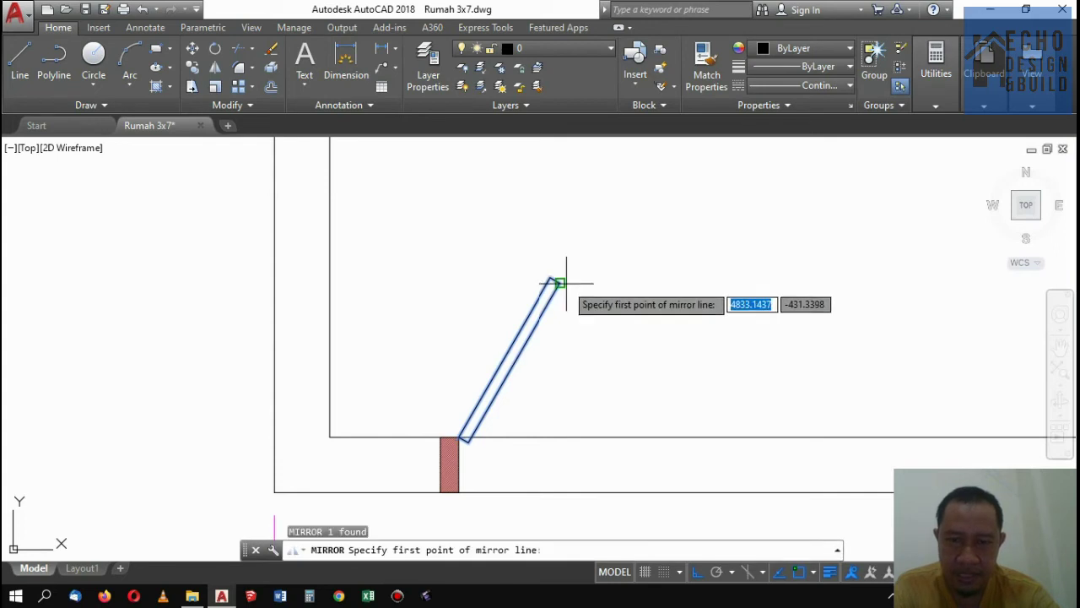
{"action": "left_click", "coordinate": [560, 281]}
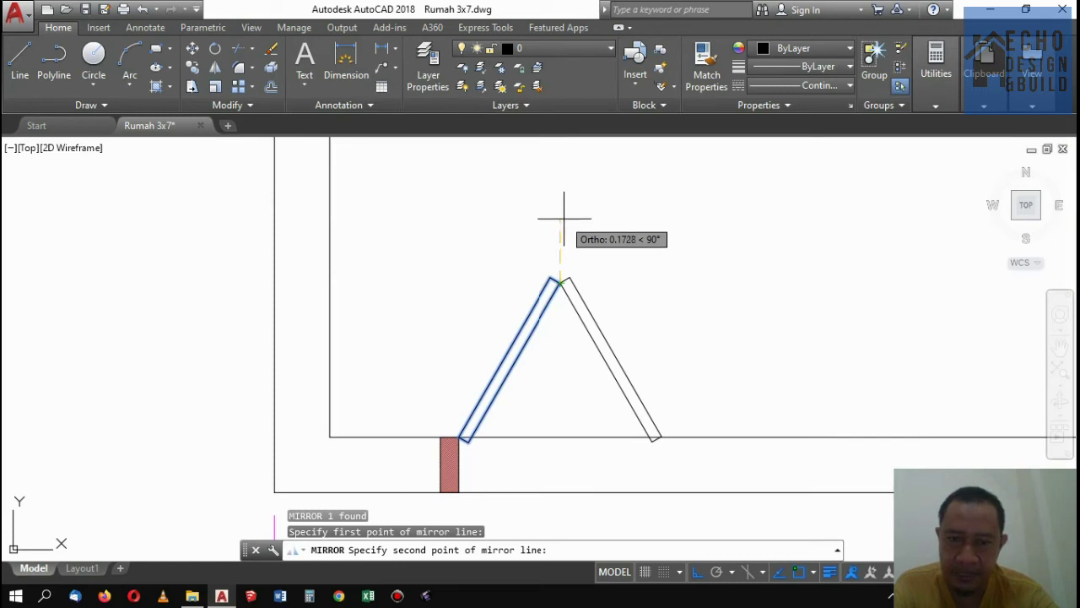
{"action": "key", "text": "Escape"}
- Mirror the slanted leaf about a vertical axis through its top end, keeping the original
{"action": "left_click", "coordinate": [561, 314]}
{"action": "left_click", "coordinate": [572, 276]}
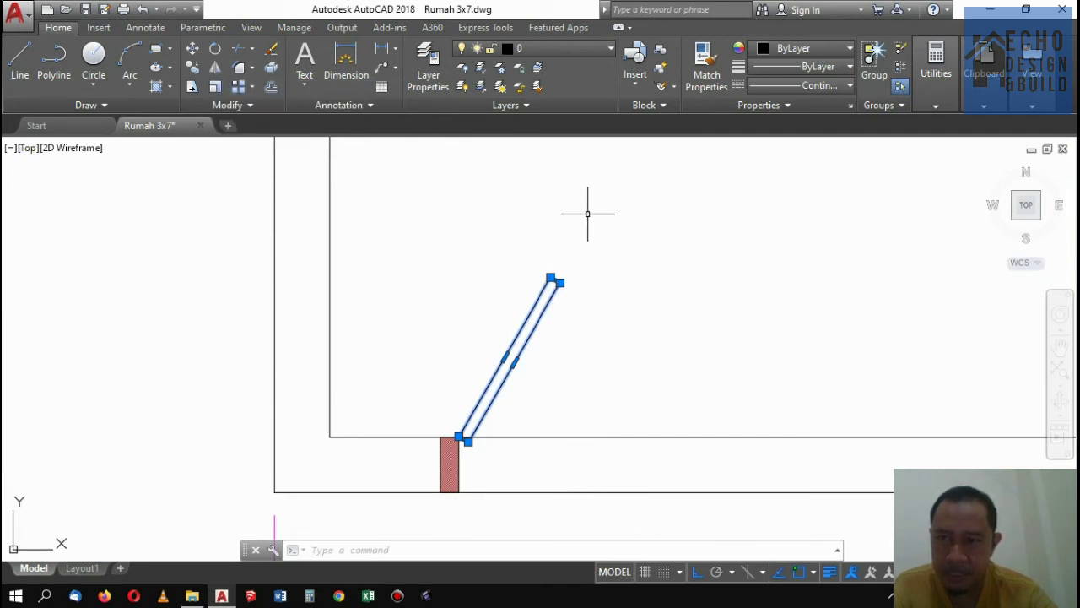
{"action": "type", "text": "mi"}
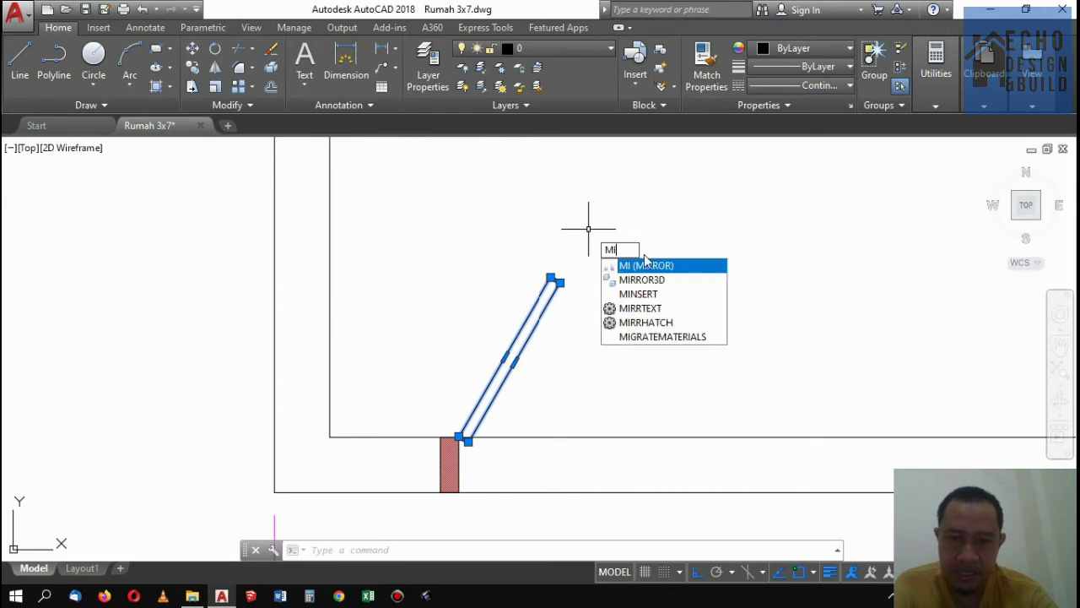
{"action": "key", "text": "Return"}
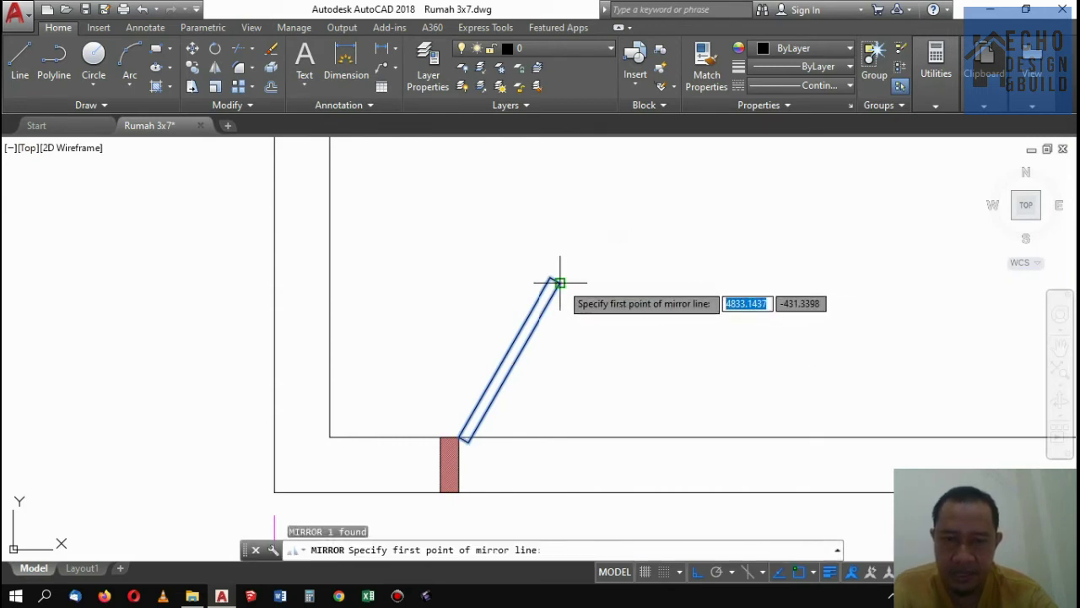
{"action": "left_click", "coordinate": [559, 283]}
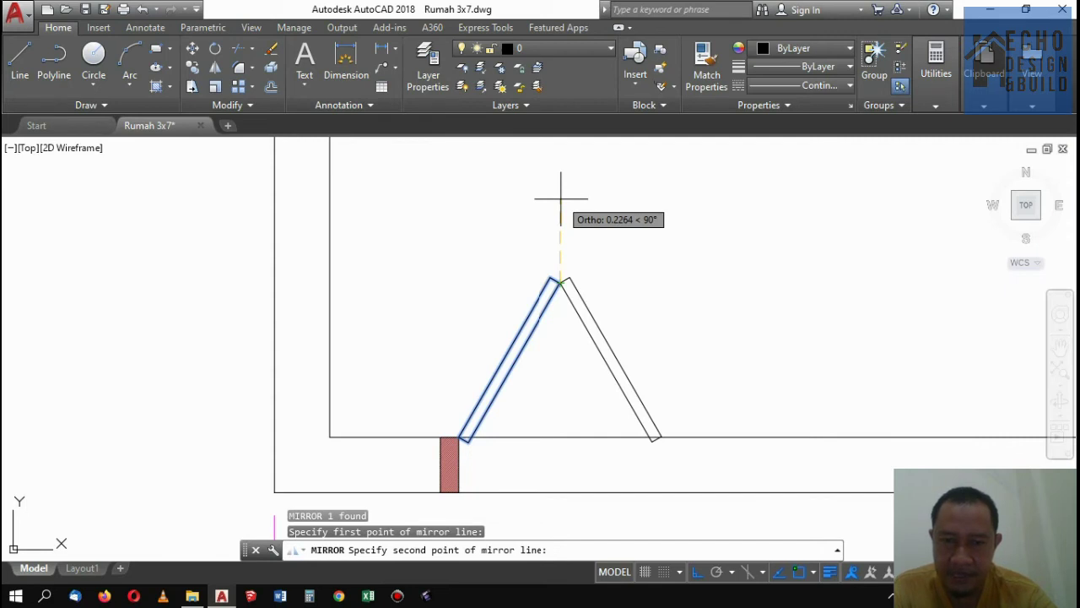
{"action": "left_click", "coordinate": [560, 199]}
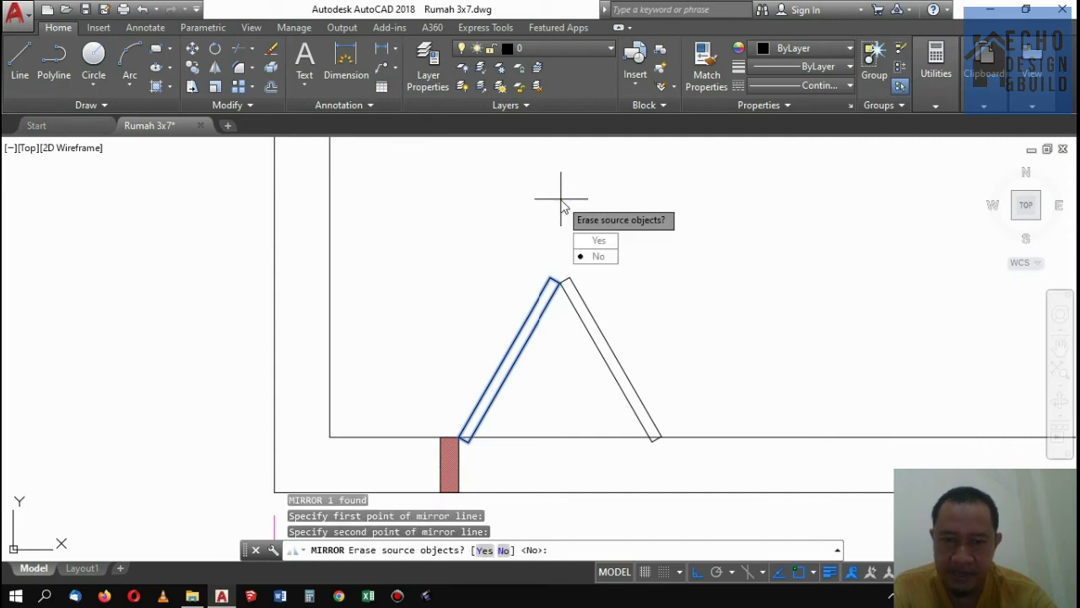
{"action": "left_click", "coordinate": [603, 253]}
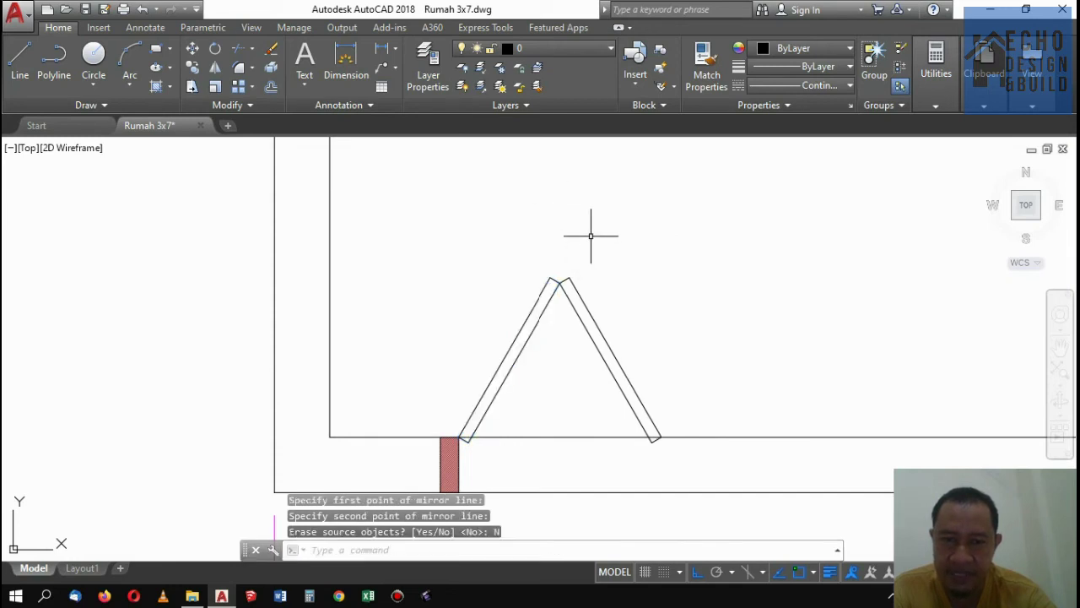
{"action": "scroll", "coordinate": [590, 234], "scroll_direction": "down", "scroll_amount": 4}
{"action": "scroll", "coordinate": [646, 270], "scroll_direction": "up", "scroll_amount": 2}
{"action": "scroll", "coordinate": [538, 319], "scroll_direction": "down", "scroll_amount": 2}
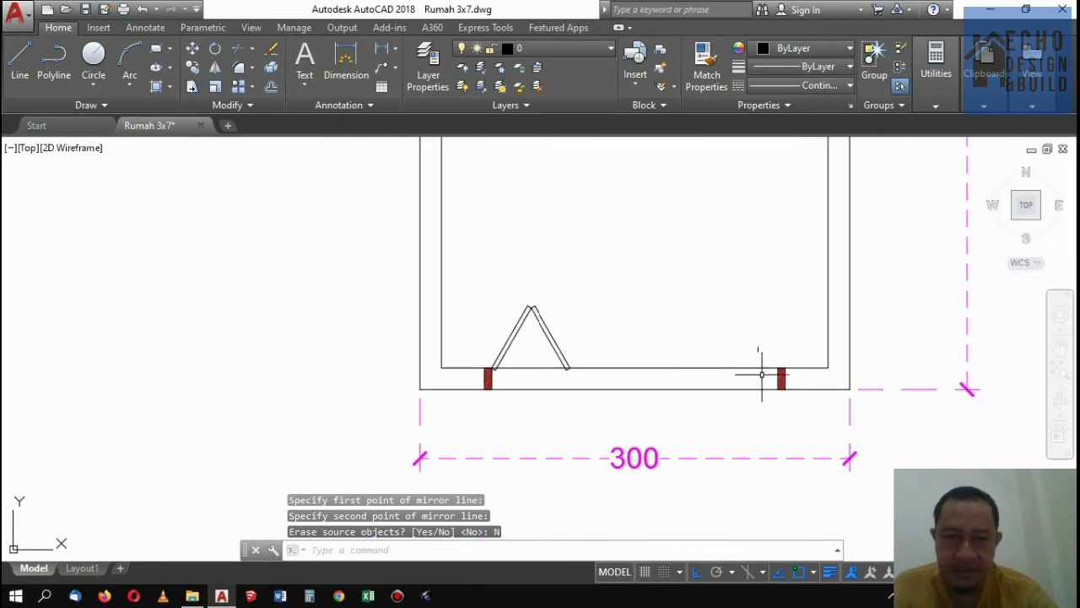
- Mirror both folding leaves about a vertical axis through the front wall's midpoint, keeping the originals
{"action": "left_click", "coordinate": [590, 325]}
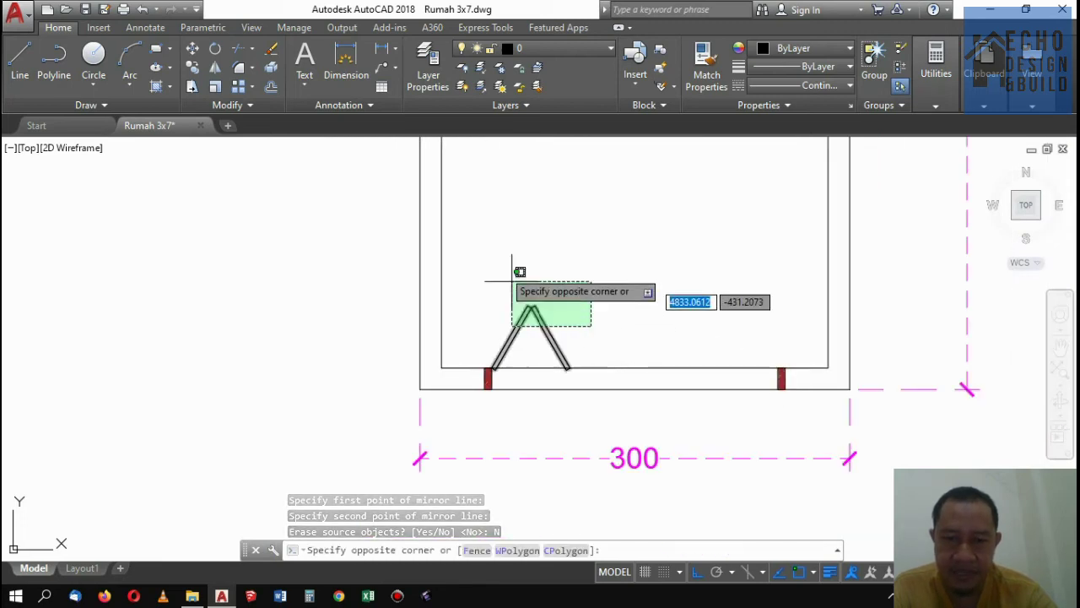
{"action": "left_click", "coordinate": [499, 263]}
{"action": "left_click", "coordinate": [215, 69]}
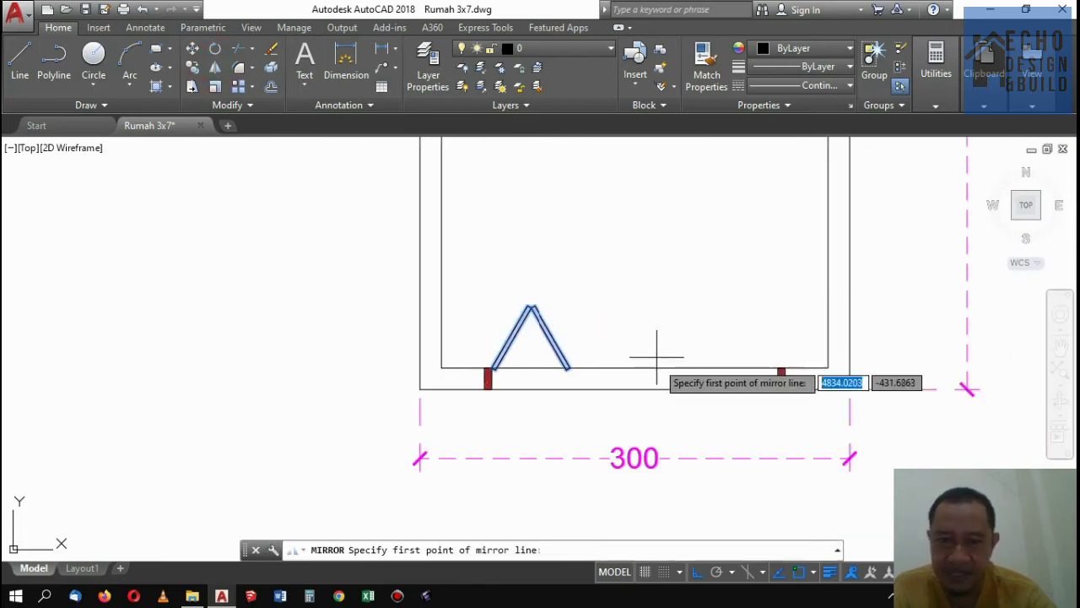
{"action": "left_click", "coordinate": [635, 389]}
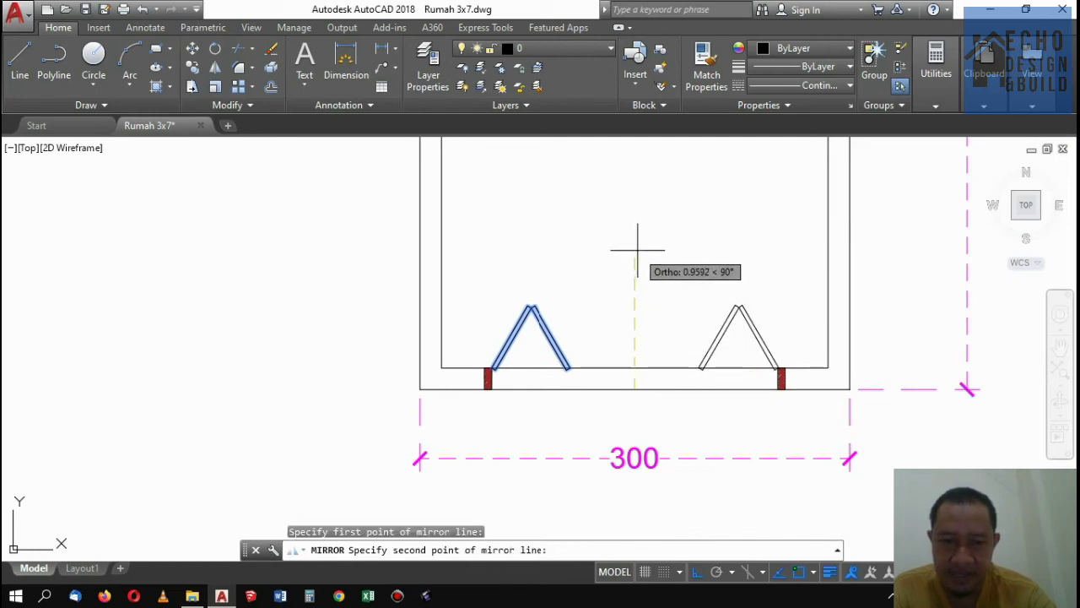
{"action": "left_click", "coordinate": [638, 246]}
{"action": "left_click", "coordinate": [672, 314]}
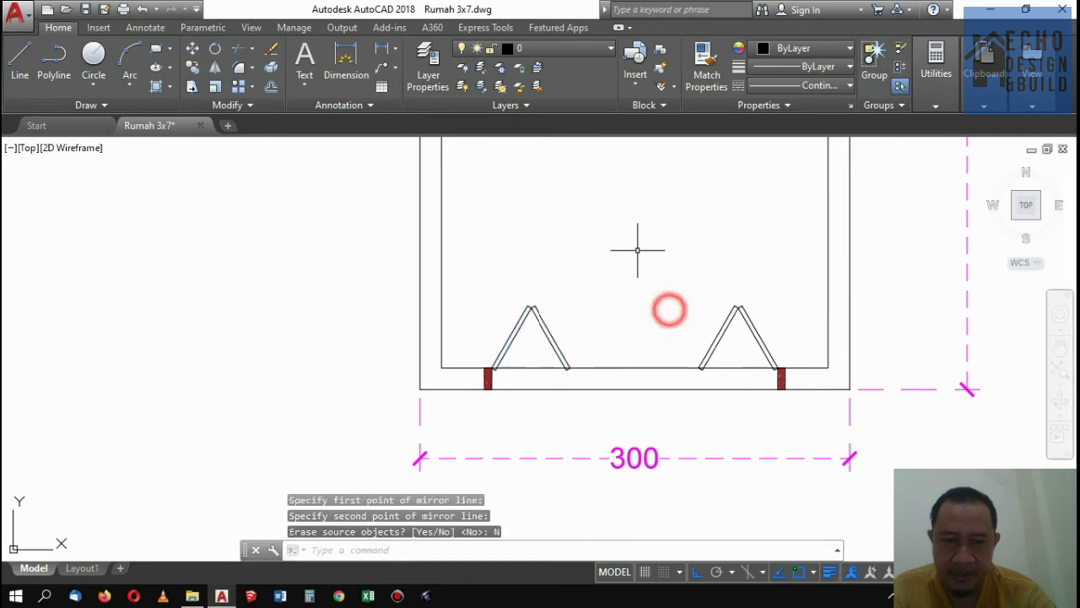
{"action": "scroll", "coordinate": [622, 301], "scroll_direction": "down", "scroll_amount": 3}
{"action": "scroll", "coordinate": [618, 268], "scroll_direction": "up", "scroll_amount": 3}
- Offset the swing door's leaf line 0.03 upward to give it panel thickness
{"action": "scroll", "coordinate": [619, 268], "scroll_direction": "down", "scroll_amount": 5}
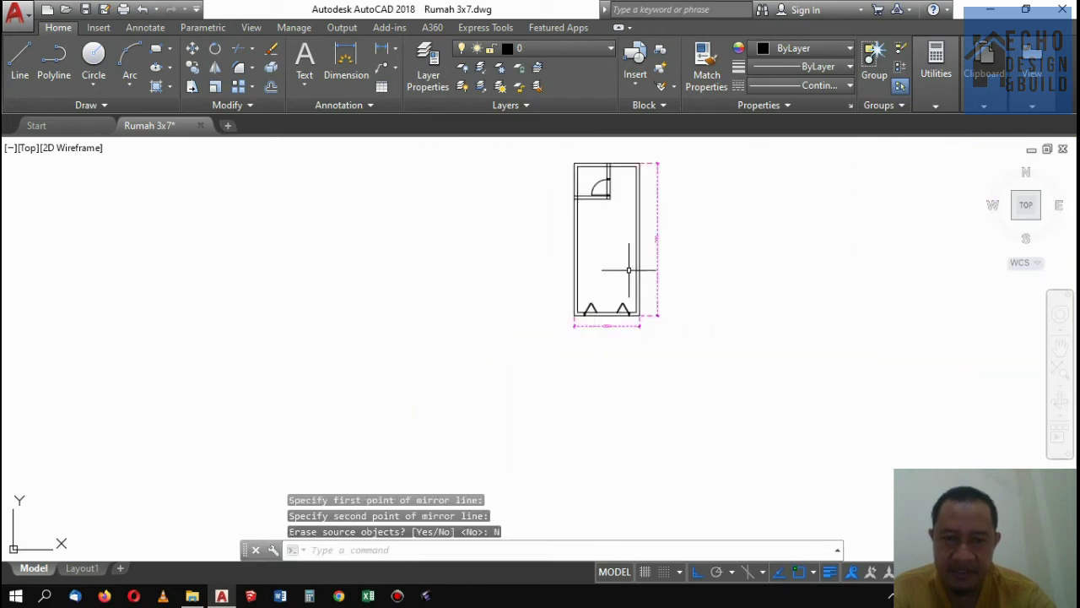
{"action": "scroll", "coordinate": [607, 270], "scroll_direction": "down", "scroll_amount": 1}
{"action": "scroll", "coordinate": [571, 385], "scroll_direction": "up", "scroll_amount": 3}
{"action": "scroll", "coordinate": [593, 203], "scroll_direction": "down", "scroll_amount": 3}
{"action": "scroll", "coordinate": [574, 388], "scroll_direction": "up", "scroll_amount": 5}
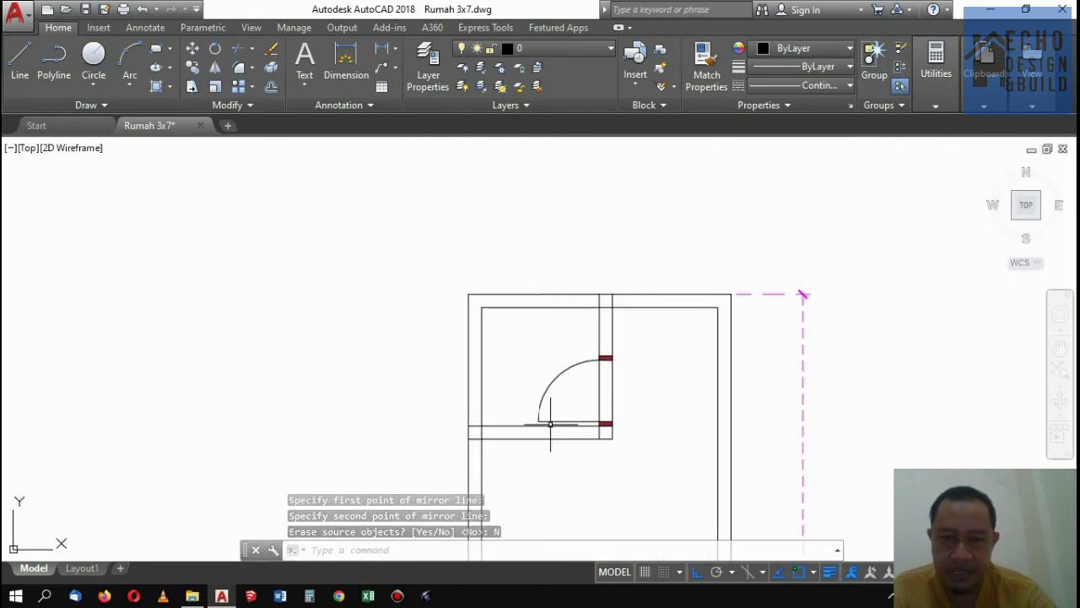
{"action": "scroll", "coordinate": [559, 355], "scroll_direction": "up", "scroll_amount": 2}
{"action": "scroll", "coordinate": [559, 354], "scroll_direction": "down", "scroll_amount": 3}
{"action": "scroll", "coordinate": [504, 275], "scroll_direction": "up", "scroll_amount": 3}
{"action": "scroll", "coordinate": [503, 274], "scroll_direction": "down", "scroll_amount": 5}
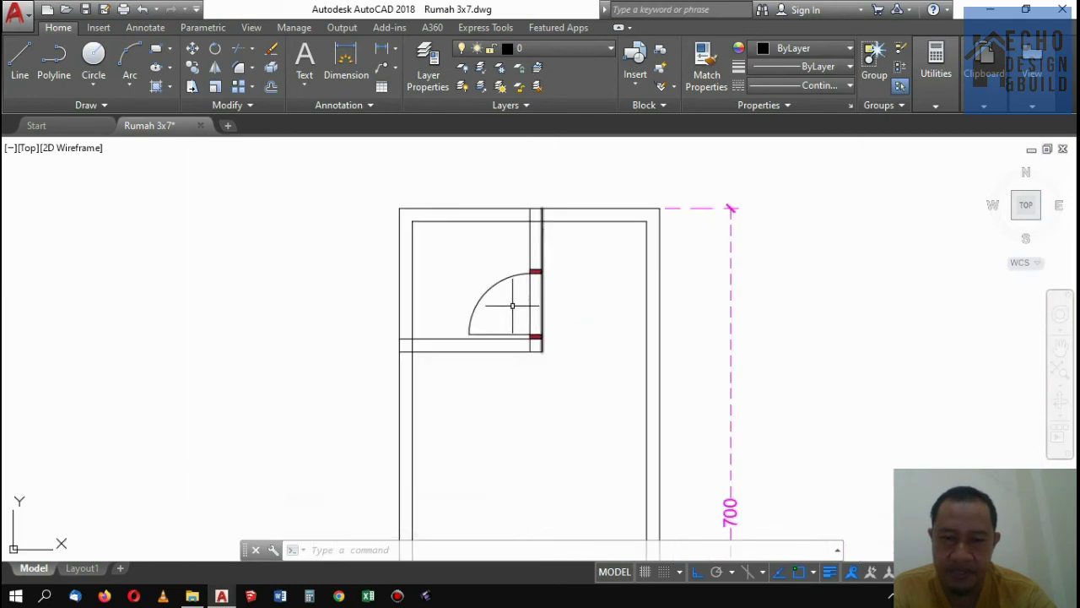
{"action": "scroll", "coordinate": [571, 265], "scroll_direction": "up", "scroll_amount": 5}
{"action": "scroll", "coordinate": [499, 379], "scroll_direction": "up", "scroll_amount": 2}
{"action": "scroll", "coordinate": [489, 421], "scroll_direction": "up", "scroll_amount": 2}
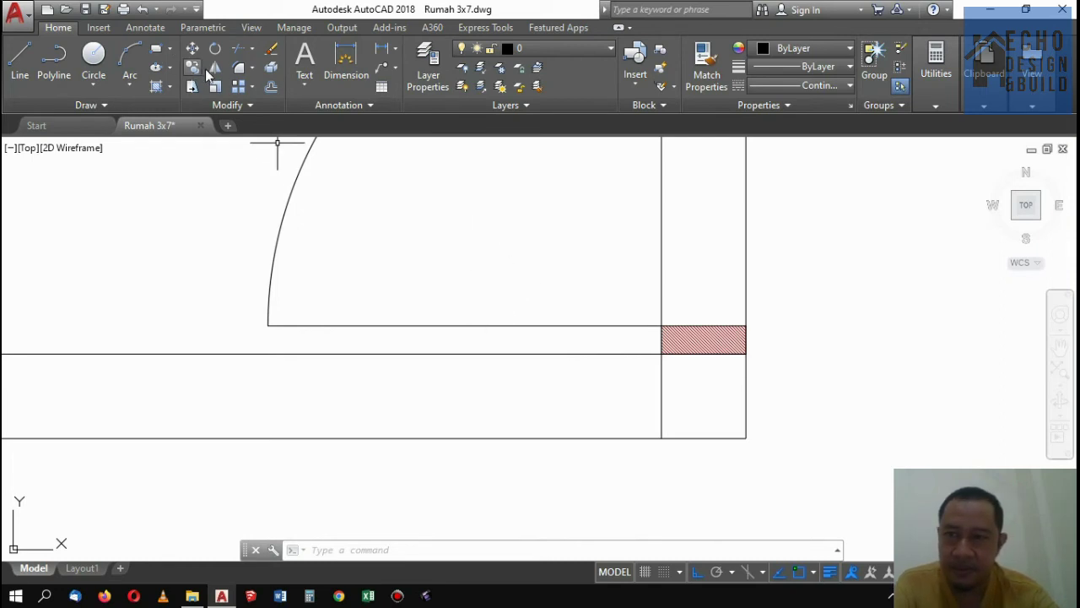
{"action": "left_click", "coordinate": [271, 88]}
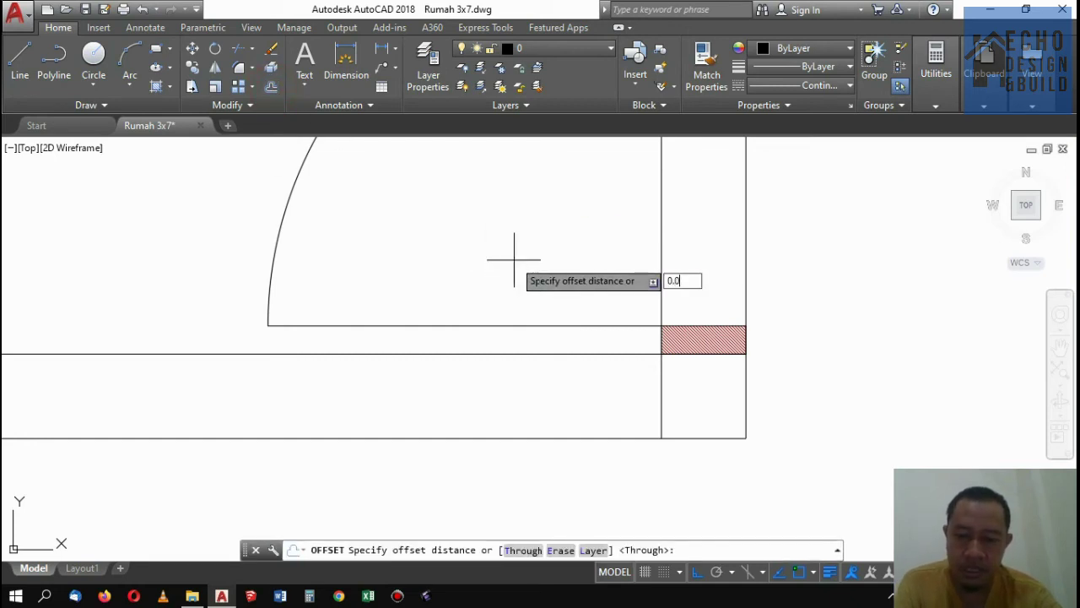
{"action": "type", "text": "3"}
{"action": "key", "text": "Return"}
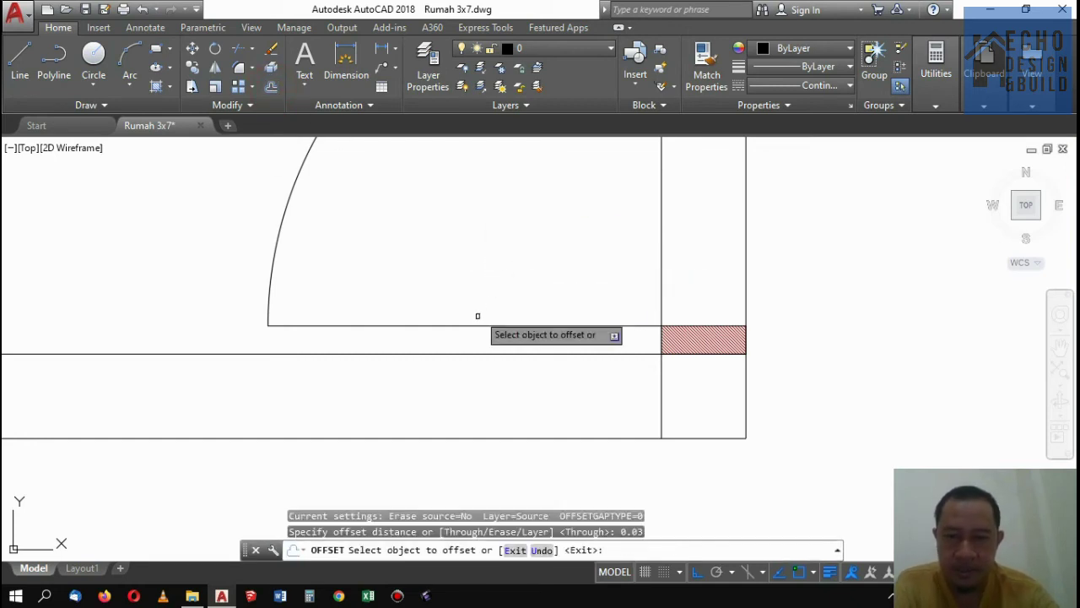
{"action": "left_click", "coordinate": [476, 324]}
{"action": "left_click", "coordinate": [490, 278]}
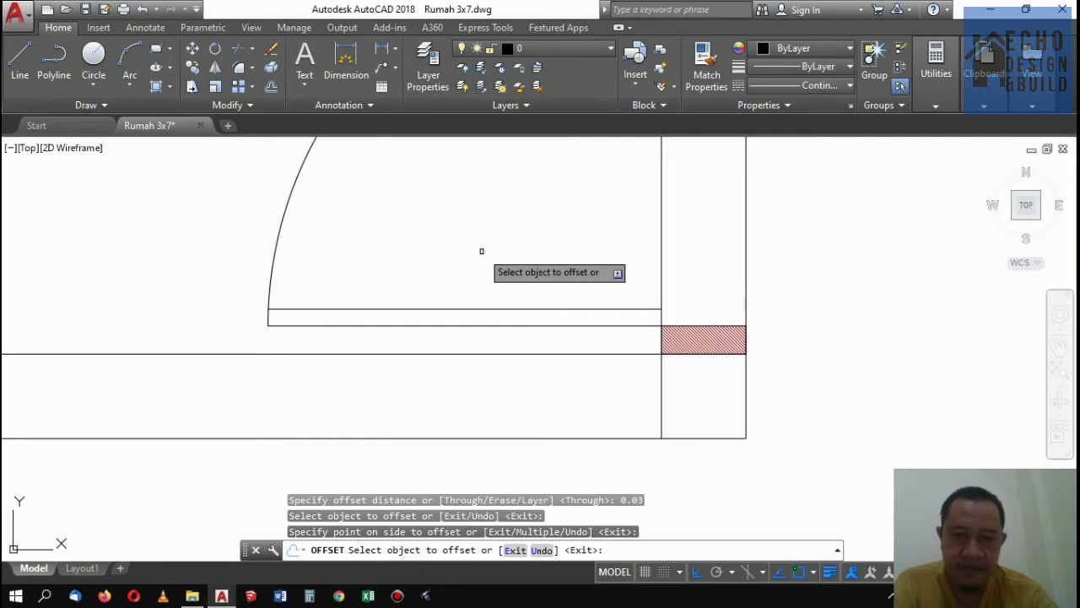
{"action": "key", "text": "Return"}
{"action": "scroll", "coordinate": [563, 270], "scroll_direction": "down", "scroll_amount": 2}
{"action": "scroll", "coordinate": [564, 289], "scroll_direction": "down", "scroll_amount": 4}
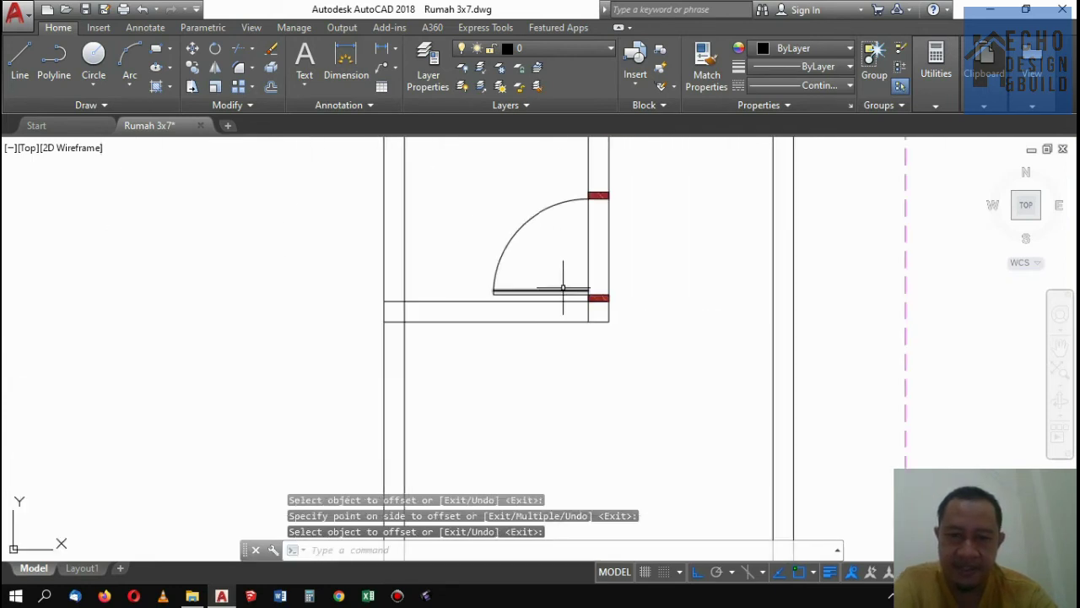
{"action": "scroll", "coordinate": [563, 289], "scroll_direction": "down", "scroll_amount": 5}
{"action": "scroll", "coordinate": [578, 309], "scroll_direction": "up", "scroll_amount": 2}
{"action": "scroll", "coordinate": [561, 346], "scroll_direction": "down", "scroll_amount": 6}
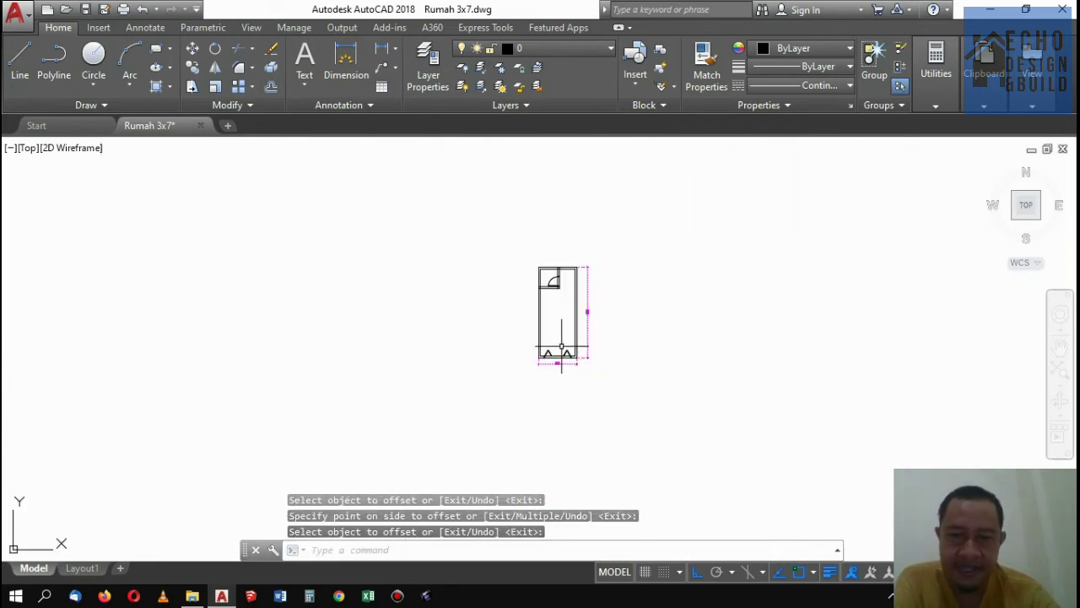
{"action": "scroll", "coordinate": [557, 287], "scroll_direction": "up", "scroll_amount": 5}
{"action": "scroll", "coordinate": [566, 306], "scroll_direction": "down", "scroll_amount": 7}
{"action": "scroll", "coordinate": [574, 253], "scroll_direction": "up", "scroll_amount": 6}
- Pan and zoom until the left outer wall and small-room partition junction fills the view
{"action": "scroll", "coordinate": [577, 232], "scroll_direction": "down", "scroll_amount": 2}
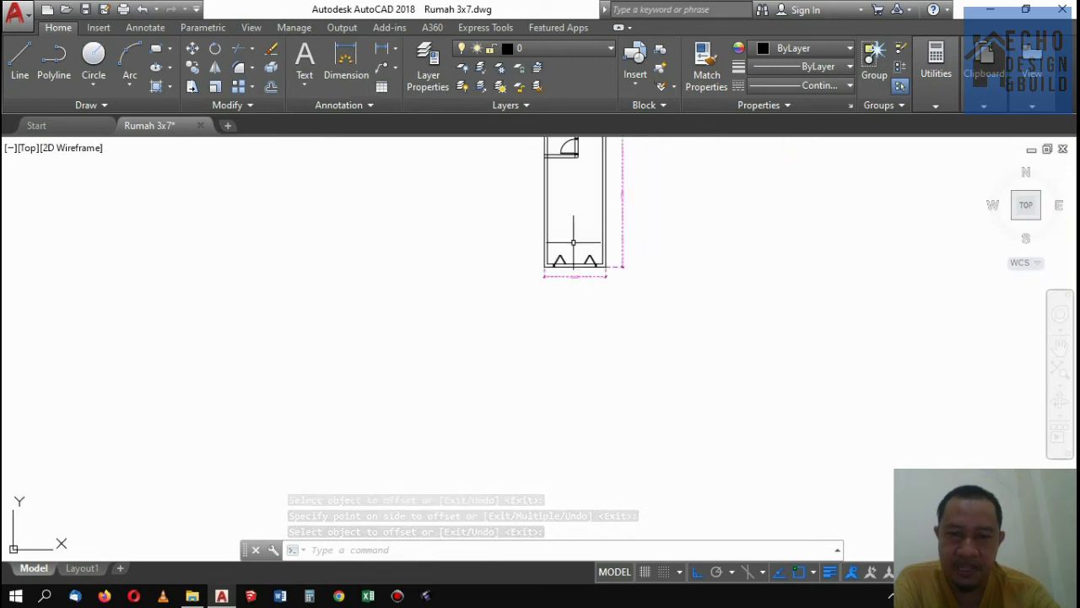
{"action": "middle_click_drag", "start_coordinate": [574, 242], "coordinate": [574, 313]}
{"action": "scroll", "coordinate": [565, 270], "scroll_direction": "up", "scroll_amount": 4}
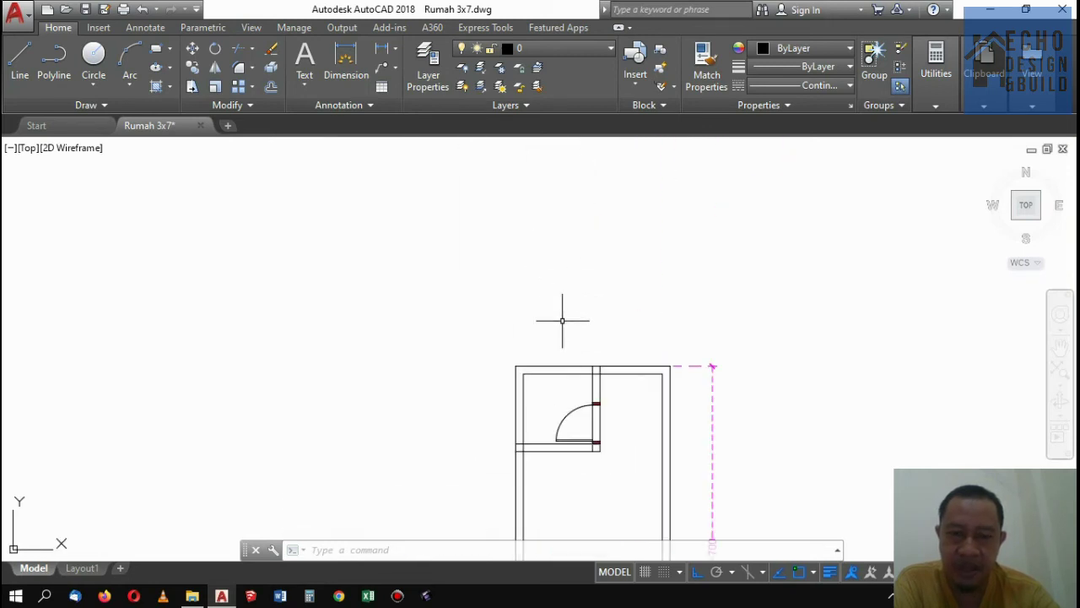
{"action": "scroll", "coordinate": [562, 321], "scroll_direction": "up", "scroll_amount": 2}
{"action": "scroll", "coordinate": [567, 310], "scroll_direction": "down", "scroll_amount": 4}
{"action": "scroll", "coordinate": [572, 303], "scroll_direction": "up", "scroll_amount": 4}
{"action": "scroll", "coordinate": [590, 295], "scroll_direction": "down", "scroll_amount": 4}
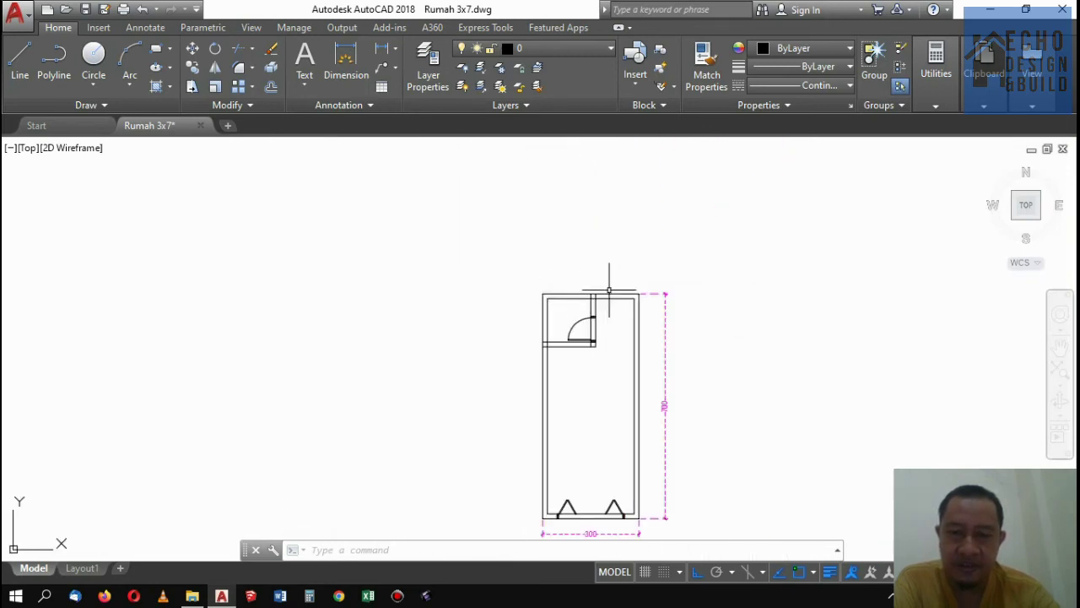
{"action": "scroll", "coordinate": [610, 290], "scroll_direction": "up", "scroll_amount": 2}
{"action": "scroll", "coordinate": [591, 285], "scroll_direction": "down", "scroll_amount": 1}
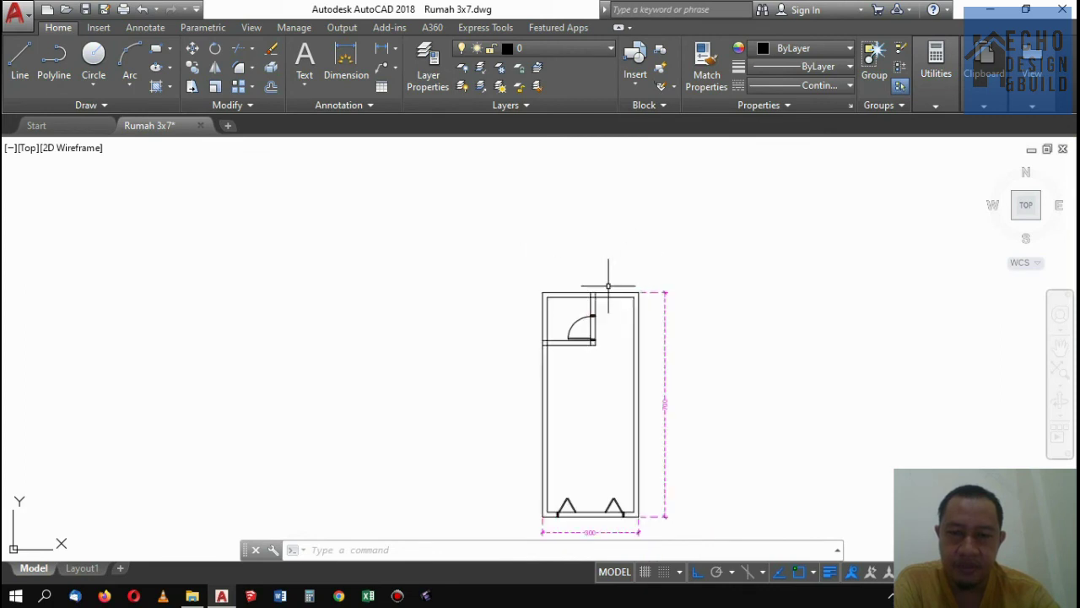
{"action": "scroll", "coordinate": [594, 285], "scroll_direction": "down", "scroll_amount": 5}
{"action": "scroll", "coordinate": [591, 283], "scroll_direction": "up", "scroll_amount": 5}
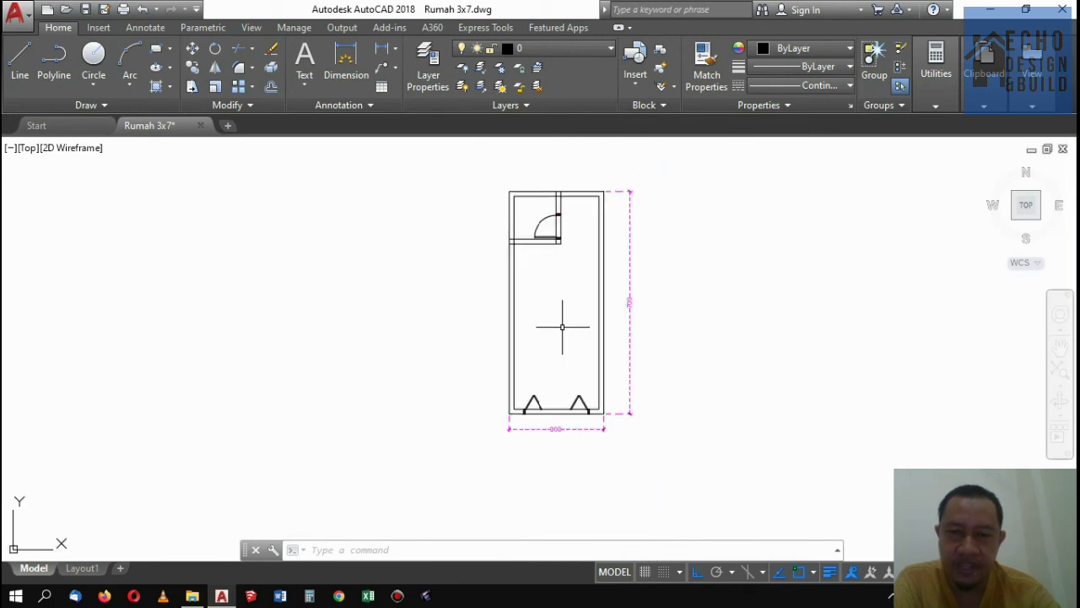
{"action": "scroll", "coordinate": [557, 278], "scroll_direction": "up", "scroll_amount": 2}
{"action": "scroll", "coordinate": [552, 248], "scroll_direction": "up", "scroll_amount": 3}
{"action": "scroll", "coordinate": [564, 265], "scroll_direction": "down", "scroll_amount": 5}
{"action": "scroll", "coordinate": [563, 266], "scroll_direction": "up", "scroll_amount": 4}
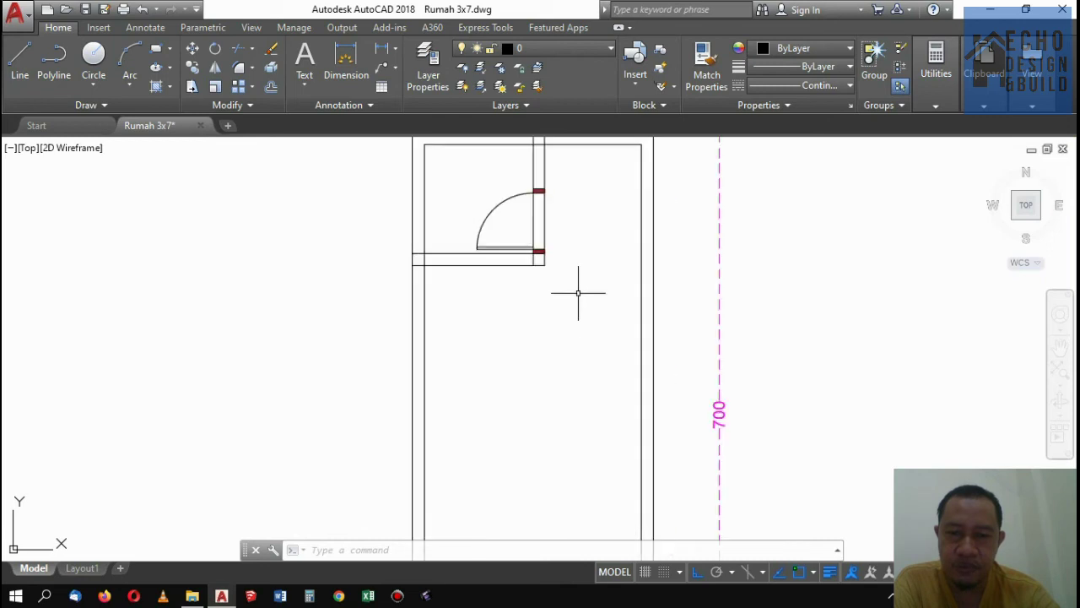
{"action": "scroll", "coordinate": [574, 312], "scroll_direction": "down", "scroll_amount": 2}
{"action": "scroll", "coordinate": [569, 340], "scroll_direction": "down", "scroll_amount": 2}
{"action": "scroll", "coordinate": [554, 279], "scroll_direction": "up", "scroll_amount": 2}
{"action": "scroll", "coordinate": [554, 279], "scroll_direction": "down", "scroll_amount": 4}
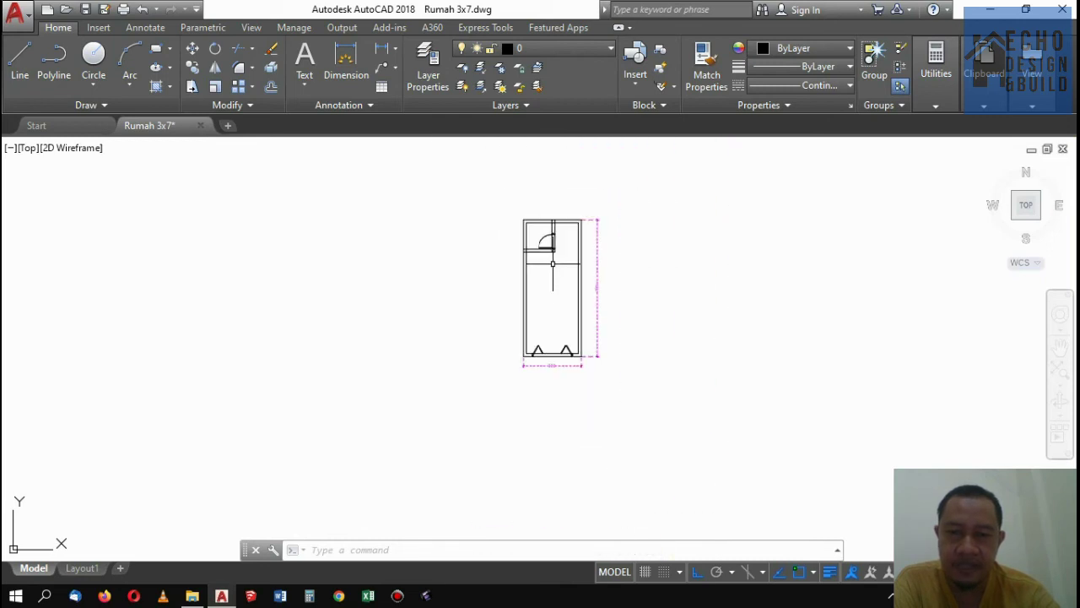
{"action": "scroll", "coordinate": [558, 273], "scroll_direction": "up", "scroll_amount": 4}
{"action": "scroll", "coordinate": [562, 289], "scroll_direction": "down", "scroll_amount": 2}
{"action": "scroll", "coordinate": [528, 285], "scroll_direction": "up", "scroll_amount": 2}
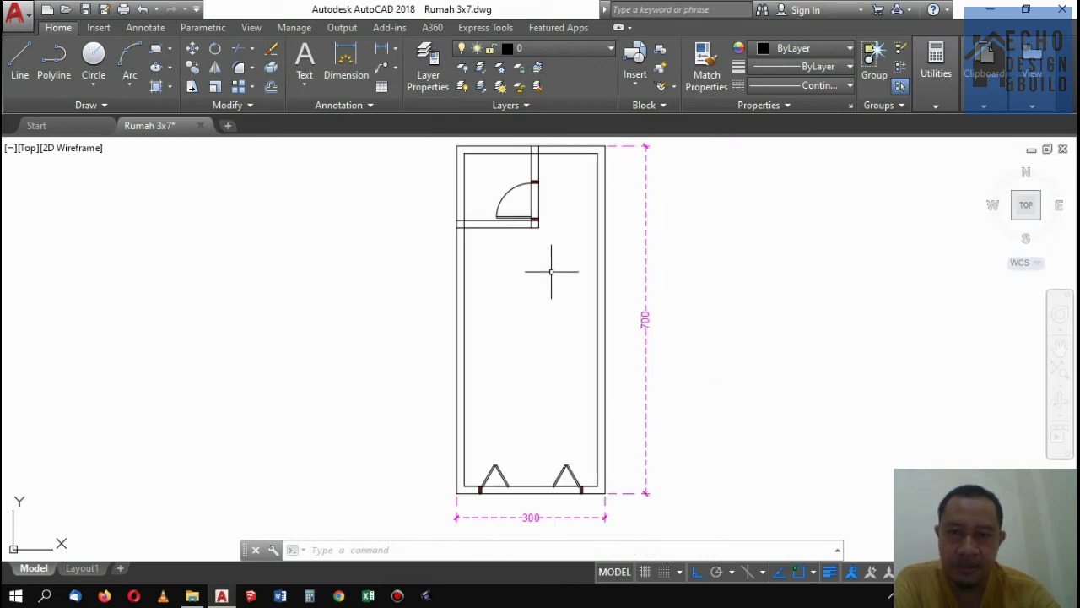
{"action": "scroll", "coordinate": [552, 264], "scroll_direction": "down", "scroll_amount": 3}
{"action": "scroll", "coordinate": [464, 231], "scroll_direction": "up", "scroll_amount": 6}
{"action": "scroll", "coordinate": [464, 231], "scroll_direction": "down", "scroll_amount": 3}
{"action": "scroll", "coordinate": [510, 253], "scroll_direction": "down", "scroll_amount": 2}
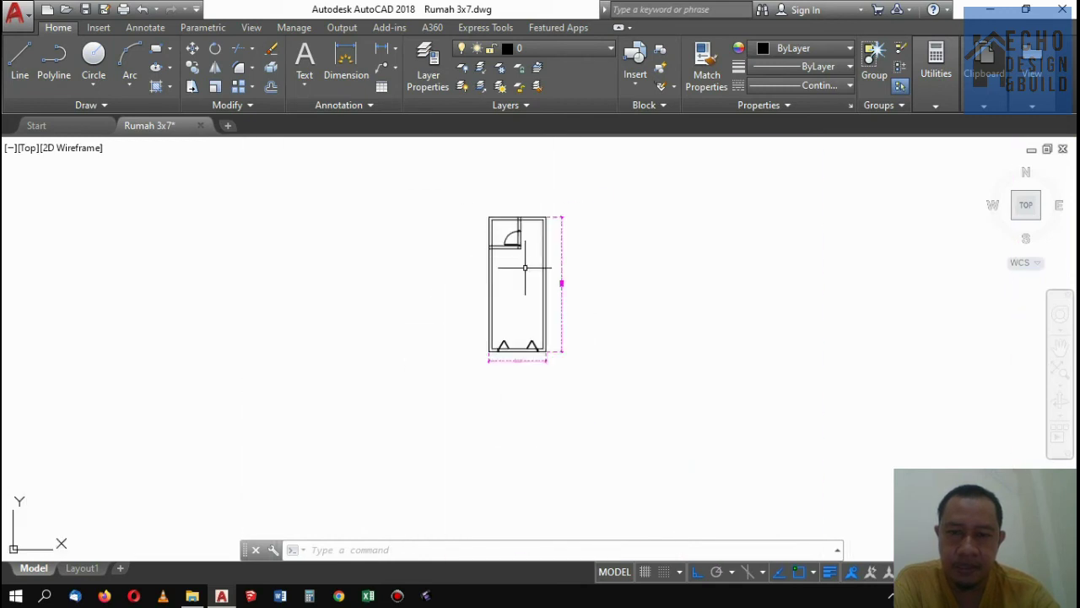
{"action": "scroll", "coordinate": [522, 284], "scroll_direction": "up", "scroll_amount": 1}
{"action": "scroll", "coordinate": [516, 247], "scroll_direction": "up", "scroll_amount": 4}
{"action": "scroll", "coordinate": [523, 233], "scroll_direction": "down", "scroll_amount": 2}
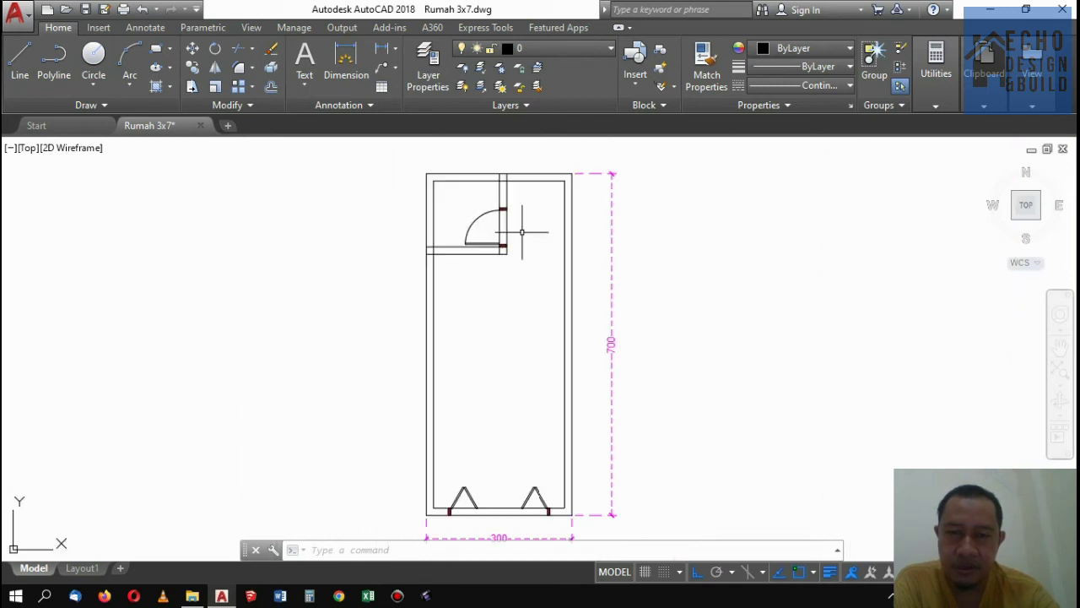
{"action": "scroll", "coordinate": [510, 241], "scroll_direction": "down", "scroll_amount": 3}
{"action": "scroll", "coordinate": [518, 253], "scroll_direction": "up", "scroll_amount": 3}
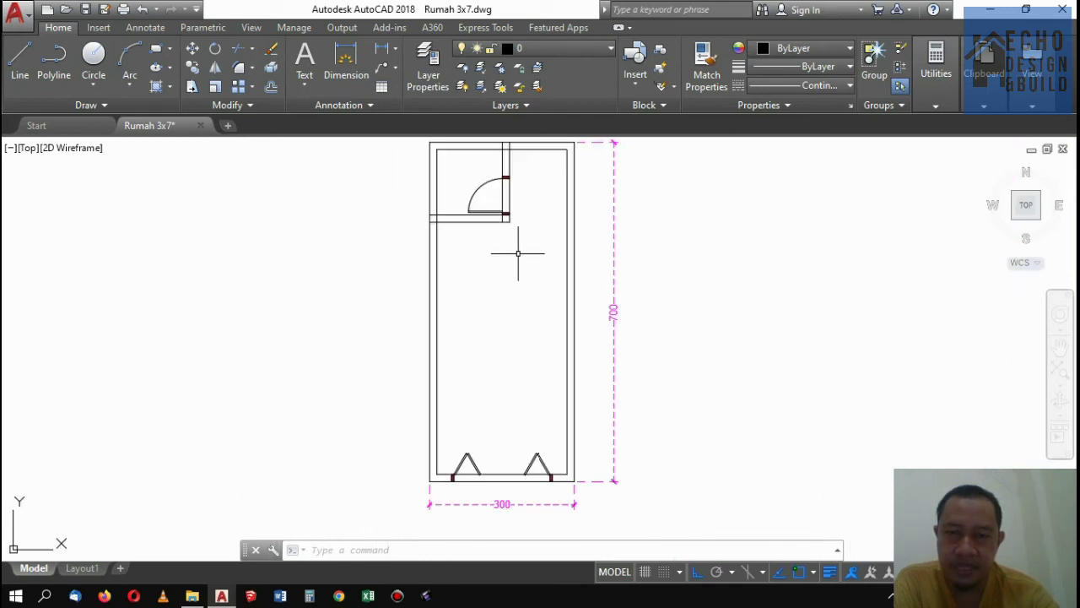
{"action": "scroll", "coordinate": [496, 258], "scroll_direction": "down", "scroll_amount": 3}
{"action": "scroll", "coordinate": [504, 236], "scroll_direction": "up", "scroll_amount": 3}
{"action": "scroll", "coordinate": [498, 241], "scroll_direction": "down", "scroll_amount": 5}
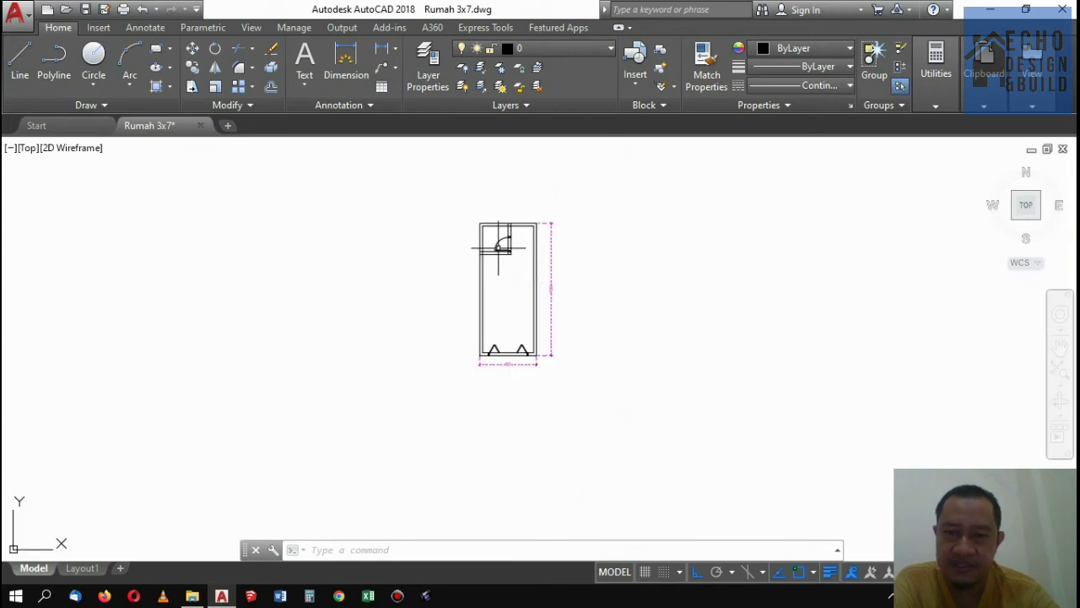
{"action": "scroll", "coordinate": [483, 298], "scroll_direction": "up", "scroll_amount": 5}
{"action": "scroll", "coordinate": [489, 304], "scroll_direction": "down", "scroll_amount": 4}
{"action": "scroll", "coordinate": [499, 294], "scroll_direction": "up", "scroll_amount": 4}
{"action": "scroll", "coordinate": [498, 294], "scroll_direction": "up", "scroll_amount": 4}
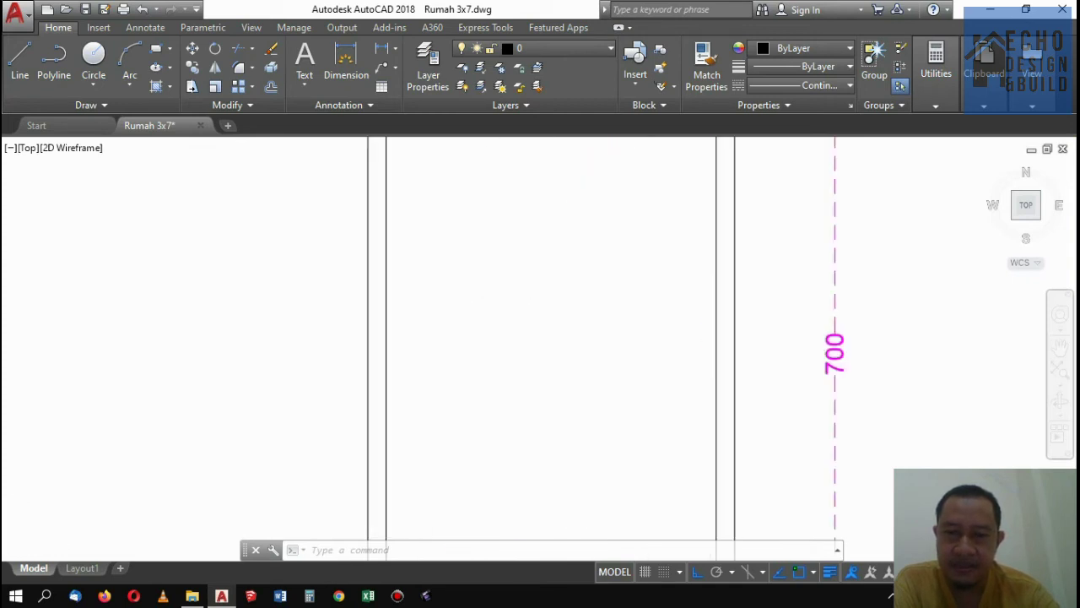
{"action": "scroll", "coordinate": [507, 285], "scroll_direction": "down", "scroll_amount": 6}
{"action": "scroll", "coordinate": [507, 285], "scroll_direction": "up", "scroll_amount": 3}
{"action": "scroll", "coordinate": [509, 284], "scroll_direction": "down", "scroll_amount": 3}
{"action": "scroll", "coordinate": [500, 295], "scroll_direction": "up", "scroll_amount": 3}
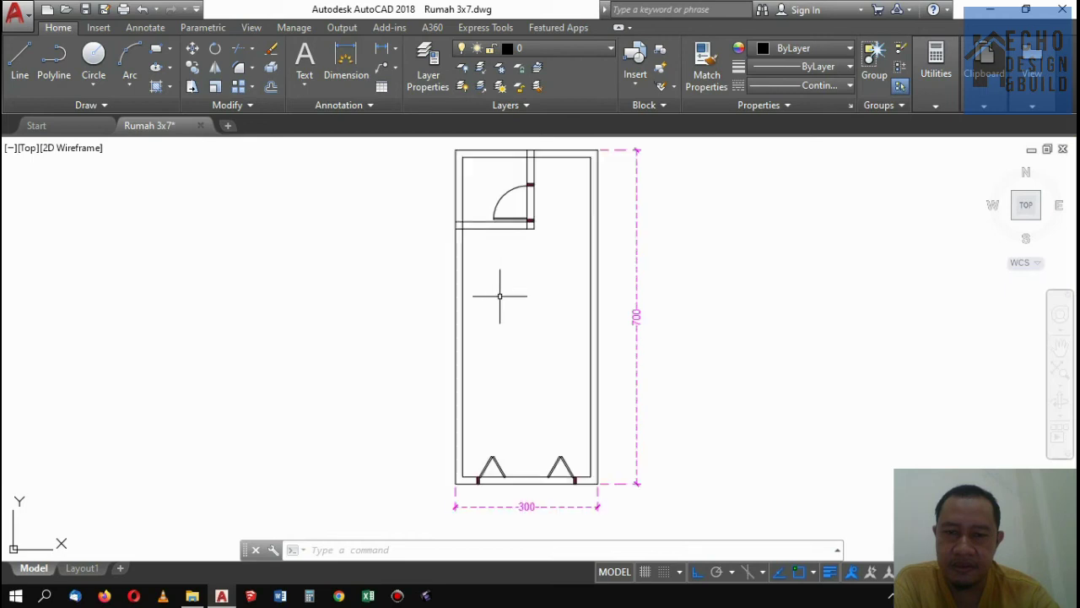
{"action": "scroll", "coordinate": [504, 287], "scroll_direction": "down", "scroll_amount": 3}
{"action": "scroll", "coordinate": [500, 302], "scroll_direction": "up", "scroll_amount": 4}
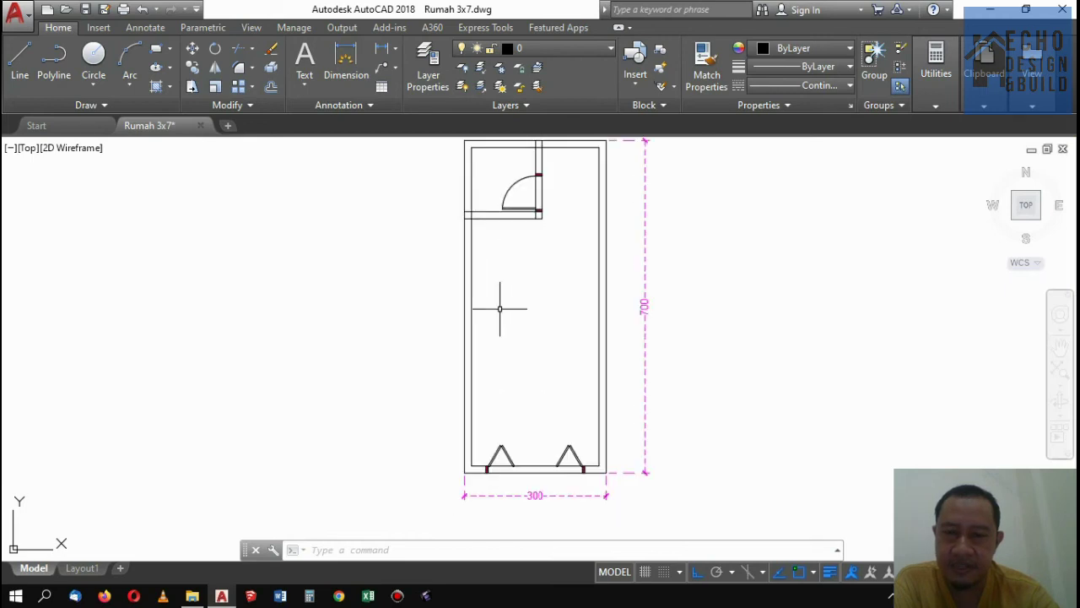
{"action": "scroll", "coordinate": [494, 301], "scroll_direction": "down", "scroll_amount": 4}
{"action": "scroll", "coordinate": [498, 299], "scroll_direction": "up", "scroll_amount": 3}
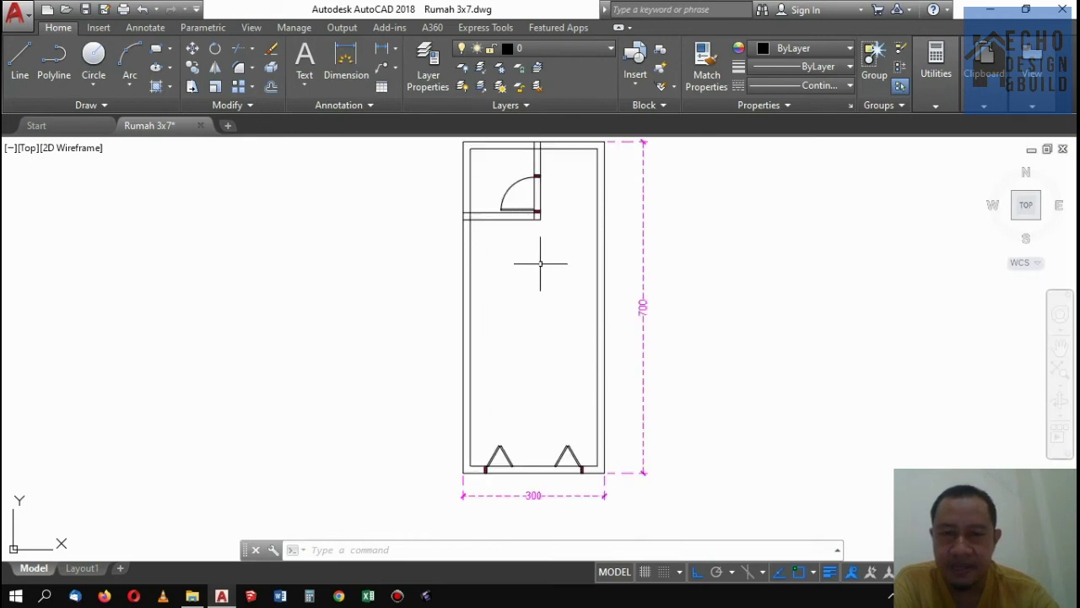
{"action": "scroll", "coordinate": [540, 263], "scroll_direction": "down", "scroll_amount": 4}
{"action": "scroll", "coordinate": [549, 253], "scroll_direction": "up", "scroll_amount": 4}
{"action": "scroll", "coordinate": [568, 224], "scroll_direction": "up", "scroll_amount": 4}
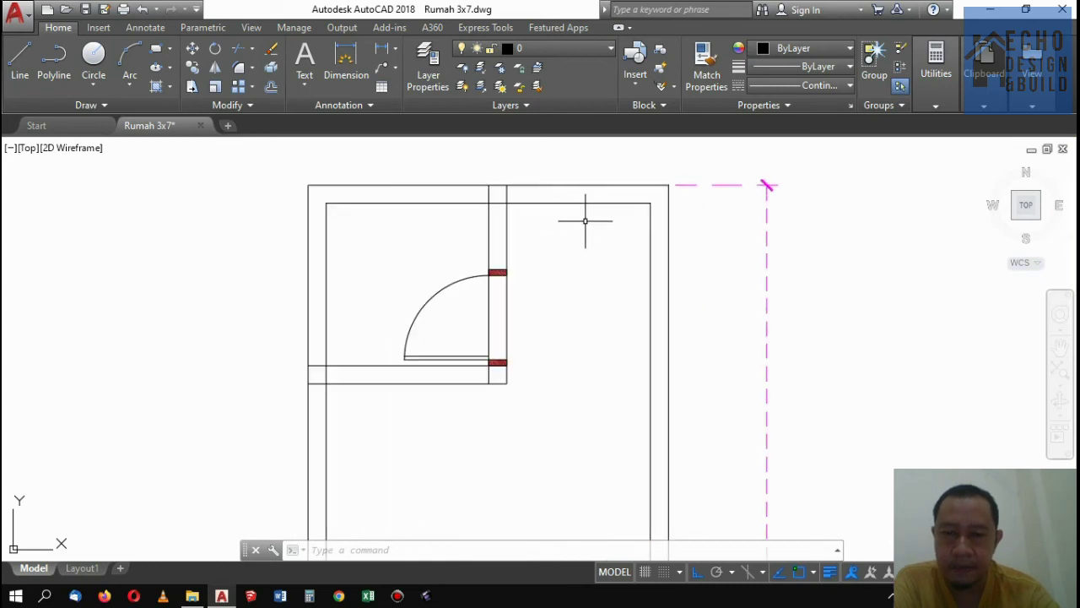
{"action": "scroll", "coordinate": [584, 221], "scroll_direction": "down", "scroll_amount": 5}
{"action": "scroll", "coordinate": [557, 321], "scroll_direction": "up", "scroll_amount": 3}
{"action": "scroll", "coordinate": [537, 331], "scroll_direction": "down", "scroll_amount": 2}
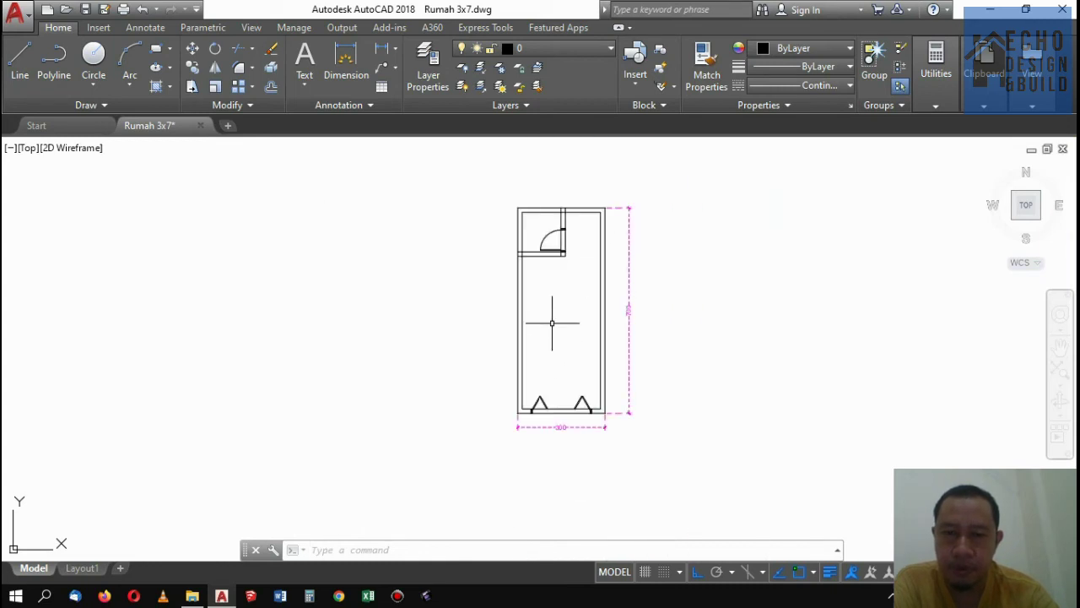
{"action": "scroll", "coordinate": [540, 329], "scroll_direction": "up", "scroll_amount": 2}
{"action": "scroll", "coordinate": [540, 329], "scroll_direction": "down", "scroll_amount": 4}
{"action": "scroll", "coordinate": [540, 329], "scroll_direction": "up", "scroll_amount": 4}
{"action": "scroll", "coordinate": [540, 329], "scroll_direction": "down", "scroll_amount": 3}
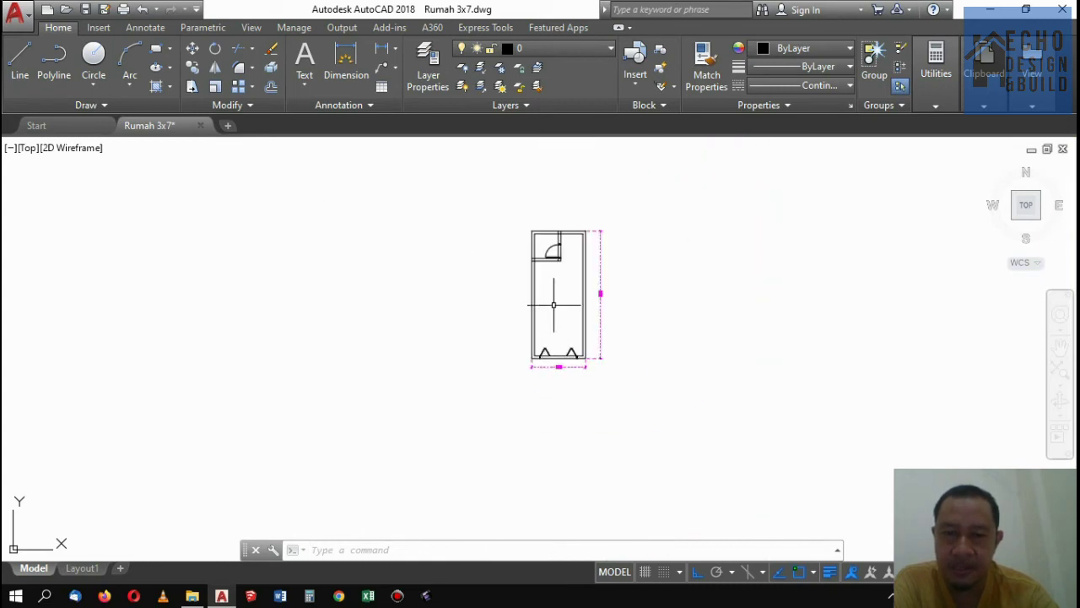
{"action": "scroll", "coordinate": [549, 313], "scroll_direction": "up", "scroll_amount": 3}
{"action": "scroll", "coordinate": [528, 340], "scroll_direction": "up", "scroll_amount": 2}
{"action": "scroll", "coordinate": [551, 345], "scroll_direction": "down", "scroll_amount": 4}
{"action": "scroll", "coordinate": [559, 312], "scroll_direction": "up", "scroll_amount": 2}
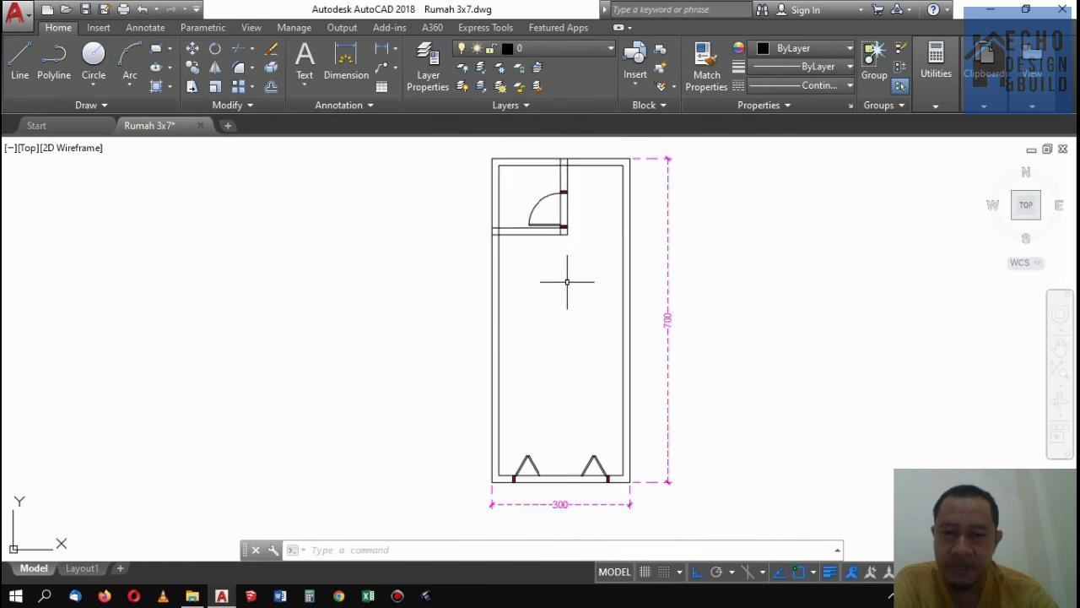
{"action": "scroll", "coordinate": [566, 280], "scroll_direction": "down", "scroll_amount": 4}
{"action": "scroll", "coordinate": [553, 295], "scroll_direction": "up", "scroll_amount": 4}
{"action": "scroll", "coordinate": [545, 325], "scroll_direction": "down", "scroll_amount": 4}
{"action": "scroll", "coordinate": [567, 268], "scroll_direction": "up", "scroll_amount": 4}
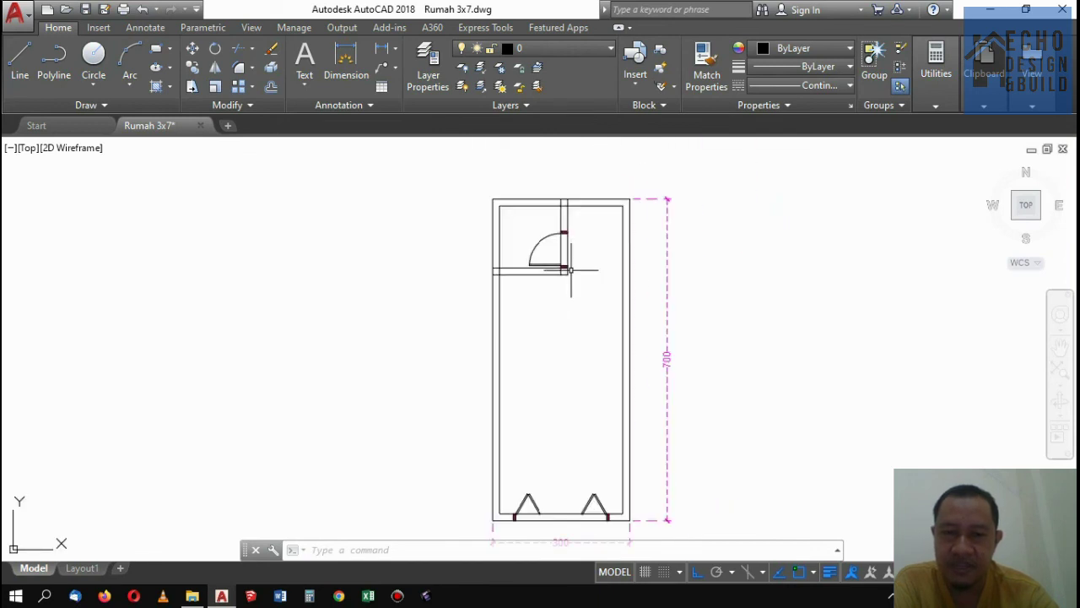
{"action": "scroll", "coordinate": [559, 312], "scroll_direction": "down", "scroll_amount": 4}
{"action": "scroll", "coordinate": [555, 316], "scroll_direction": "up", "scroll_amount": 4}
{"action": "scroll", "coordinate": [567, 304], "scroll_direction": "down", "scroll_amount": 2}
{"action": "scroll", "coordinate": [578, 270], "scroll_direction": "up", "scroll_amount": 2}
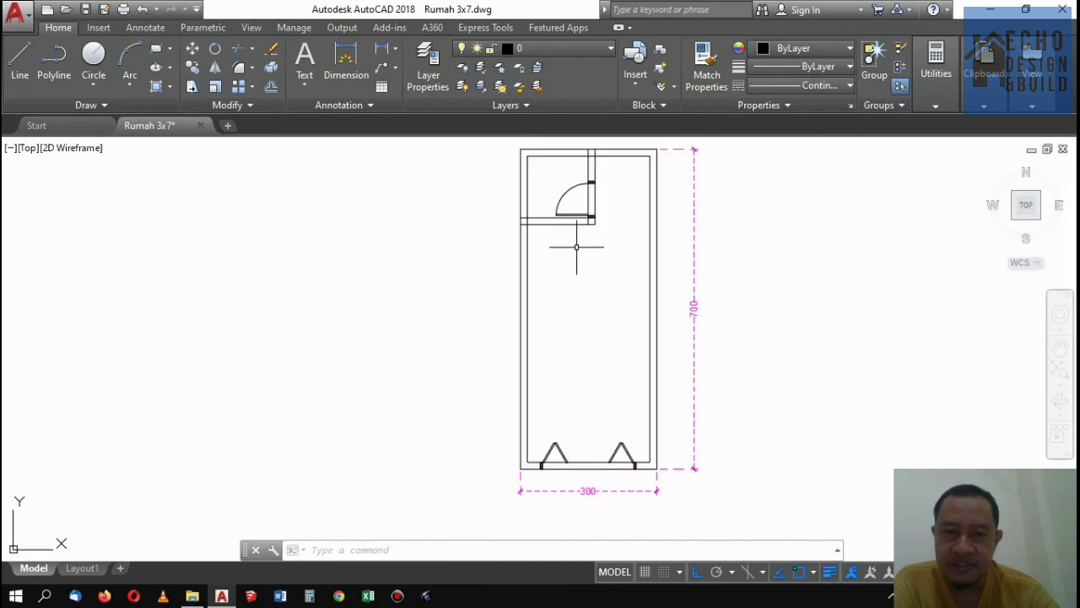
{"action": "scroll", "coordinate": [582, 262], "scroll_direction": "down", "scroll_amount": 2}
{"action": "scroll", "coordinate": [584, 279], "scroll_direction": "up", "scroll_amount": 2}
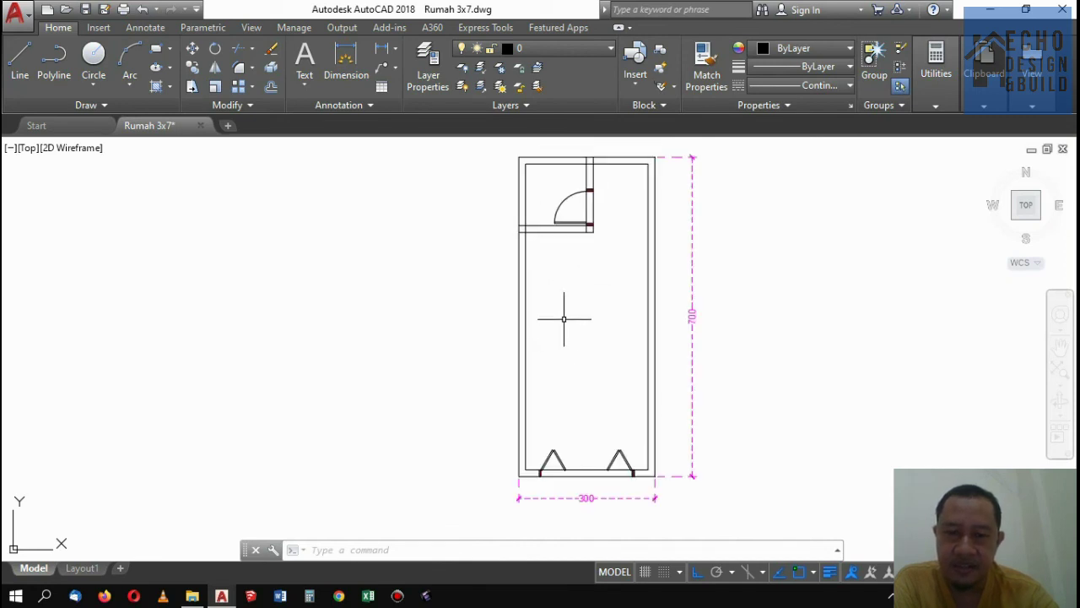
{"action": "scroll", "coordinate": [557, 375], "scroll_direction": "down", "scroll_amount": 2}
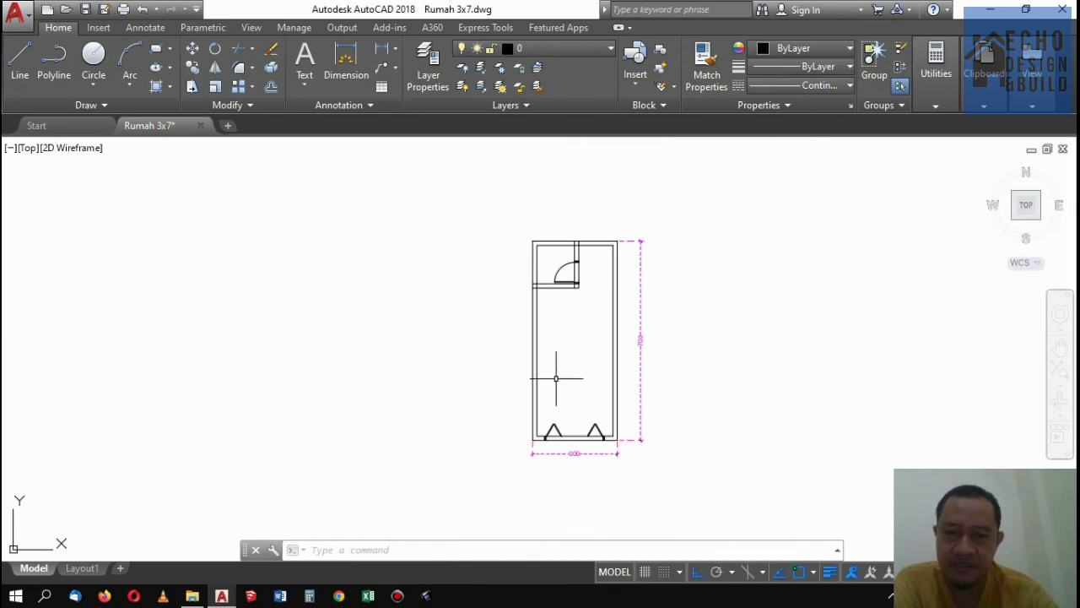
{"action": "scroll", "coordinate": [565, 354], "scroll_direction": "up", "scroll_amount": 2}
{"action": "scroll", "coordinate": [575, 340], "scroll_direction": "down", "scroll_amount": 4}
{"action": "scroll", "coordinate": [577, 345], "scroll_direction": "up", "scroll_amount": 2}
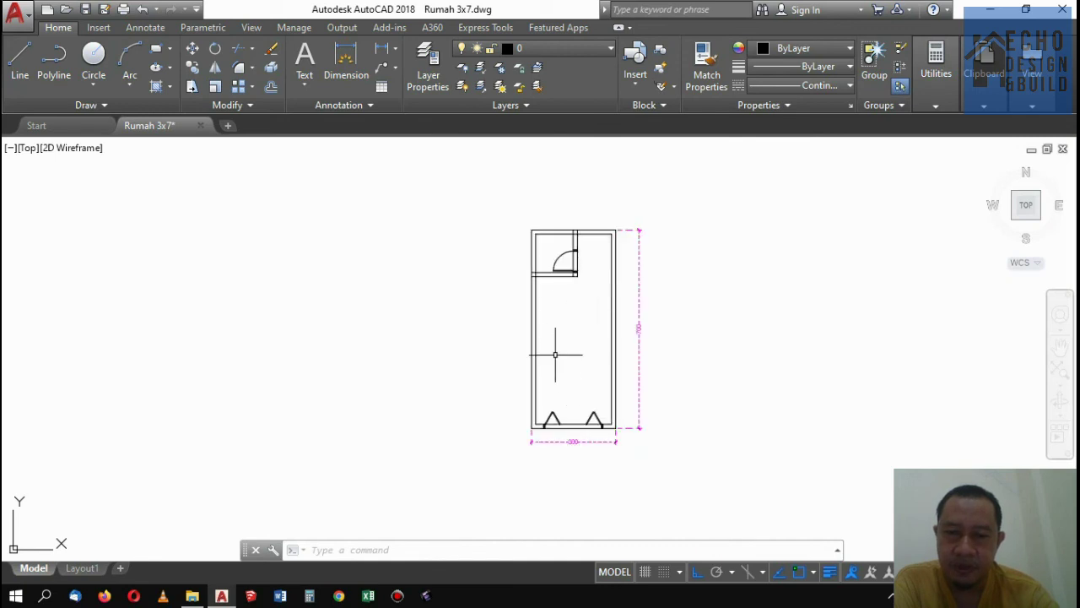
{"action": "scroll", "coordinate": [565, 348], "scroll_direction": "up", "scroll_amount": 2}
{"action": "scroll", "coordinate": [569, 338], "scroll_direction": "down", "scroll_amount": 2}
{"action": "scroll", "coordinate": [574, 336], "scroll_direction": "up", "scroll_amount": 2}
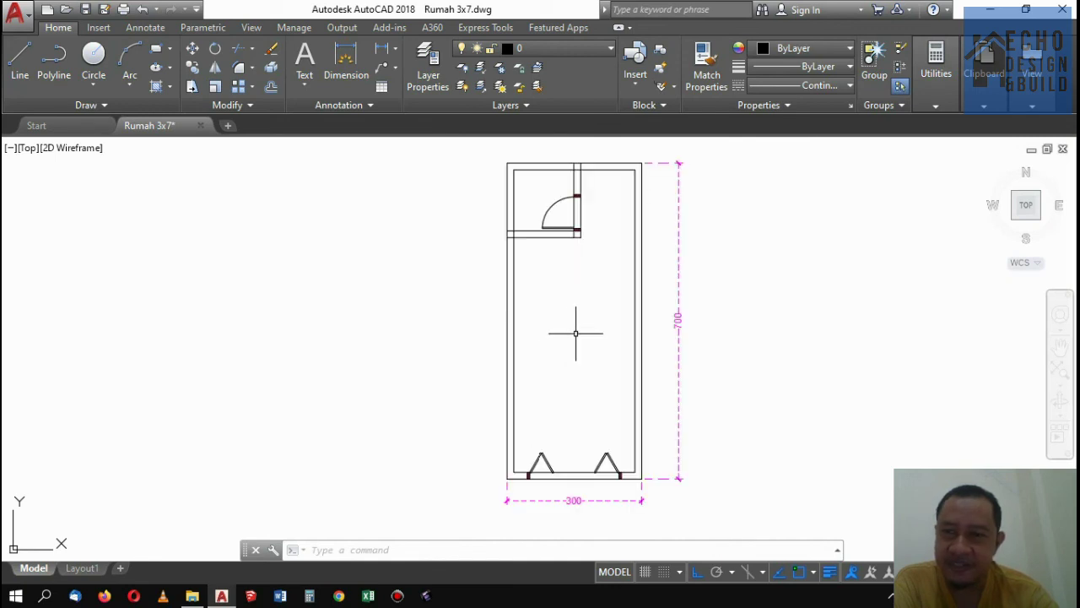
{"action": "scroll", "coordinate": [506, 180], "scroll_direction": "up", "scroll_amount": 2}
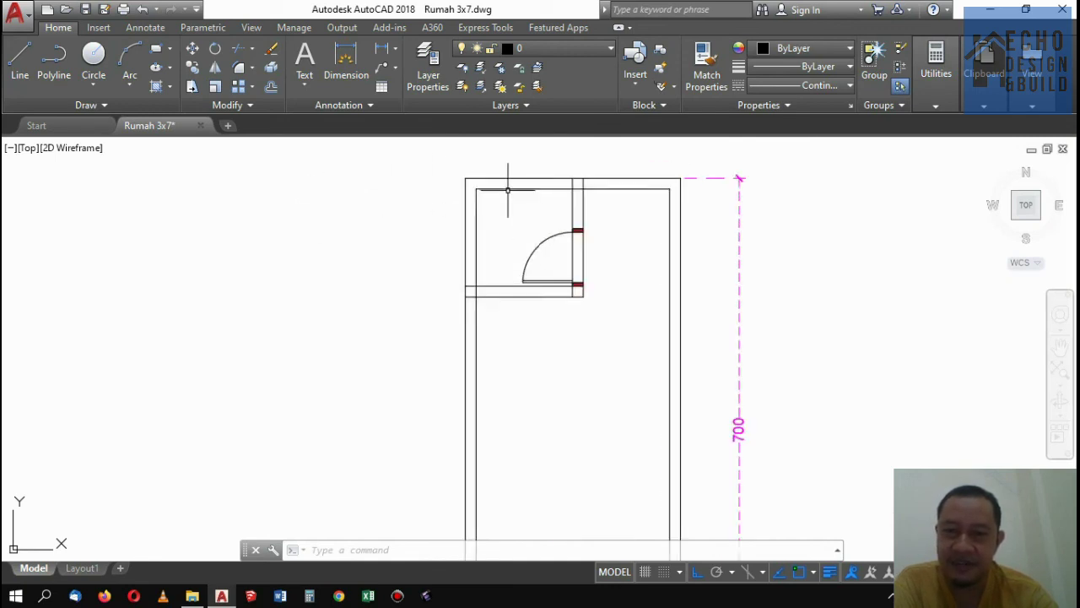
{"action": "scroll", "coordinate": [501, 206], "scroll_direction": "up", "scroll_amount": 3}
{"action": "scroll", "coordinate": [501, 206], "scroll_direction": "down", "scroll_amount": 5}
{"action": "scroll", "coordinate": [558, 247], "scroll_direction": "down", "scroll_amount": 2}
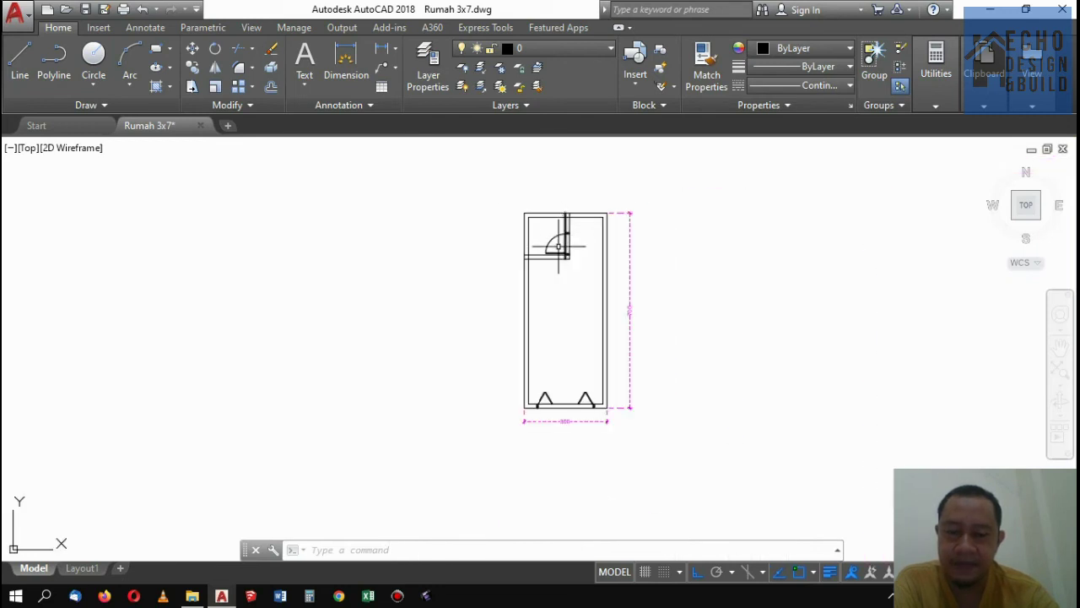
{"action": "scroll", "coordinate": [574, 244], "scroll_direction": "up", "scroll_amount": 2}
{"action": "scroll", "coordinate": [592, 223], "scroll_direction": "down", "scroll_amount": 2}
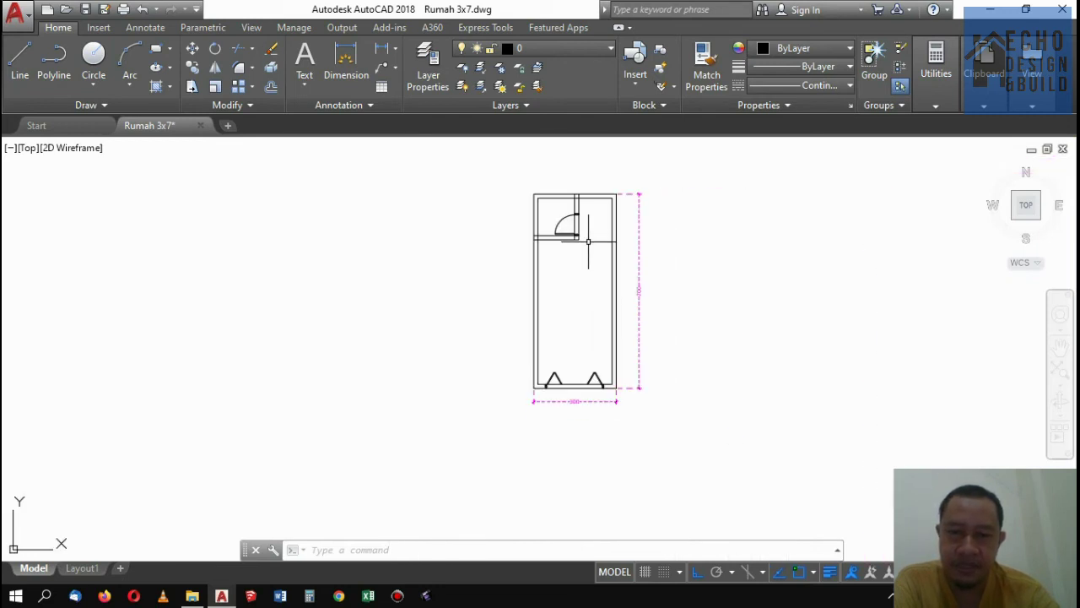
{"action": "scroll", "coordinate": [588, 242], "scroll_direction": "up", "scroll_amount": 3}
{"action": "scroll", "coordinate": [590, 216], "scroll_direction": "down", "scroll_amount": 3}
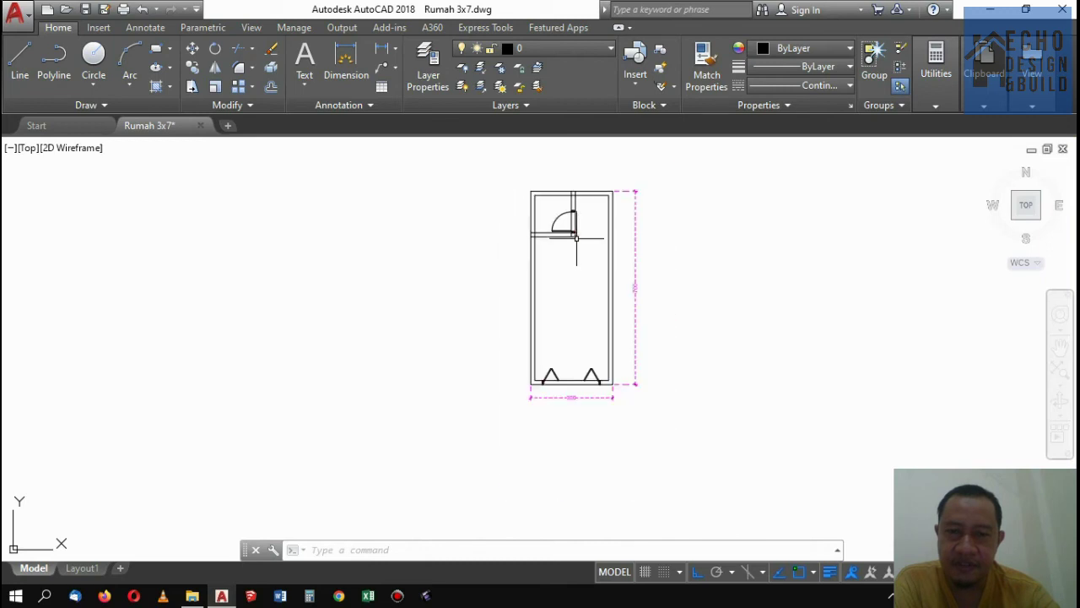
{"action": "scroll", "coordinate": [582, 223], "scroll_direction": "up", "scroll_amount": 2}
{"action": "scroll", "coordinate": [528, 256], "scroll_direction": "up", "scroll_amount": 3}
{"action": "scroll", "coordinate": [540, 265], "scroll_direction": "up", "scroll_amount": 2}
{"action": "scroll", "coordinate": [581, 276], "scroll_direction": "down", "scroll_amount": 1}
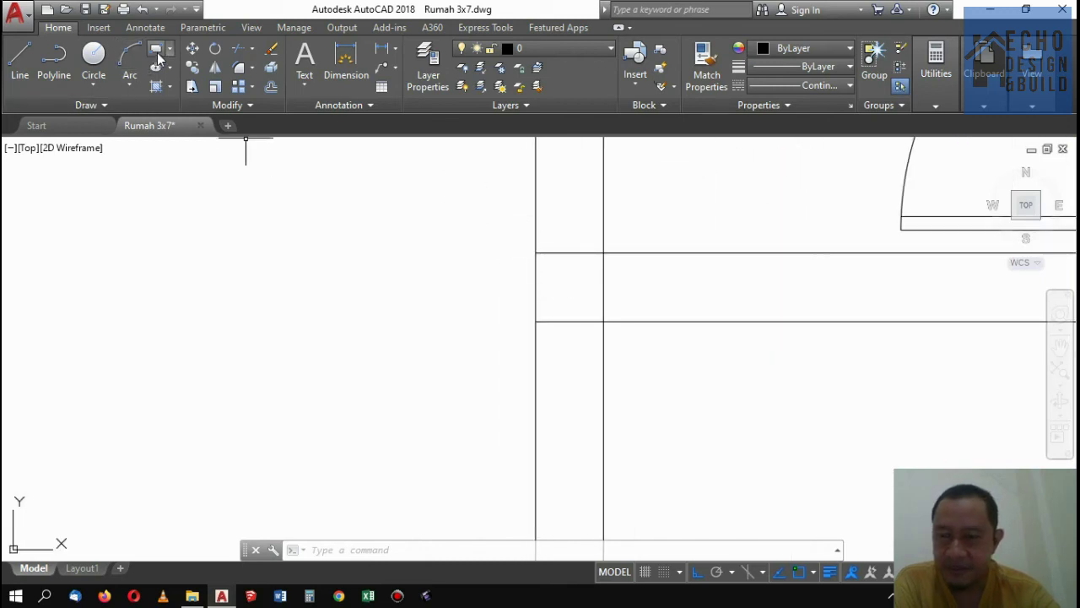
- Draw a square column across the wall junction corners and delete the old stray square
{"action": "left_click", "coordinate": [157, 52]}
{"action": "scroll", "coordinate": [540, 304], "scroll_direction": "up", "scroll_amount": 1}
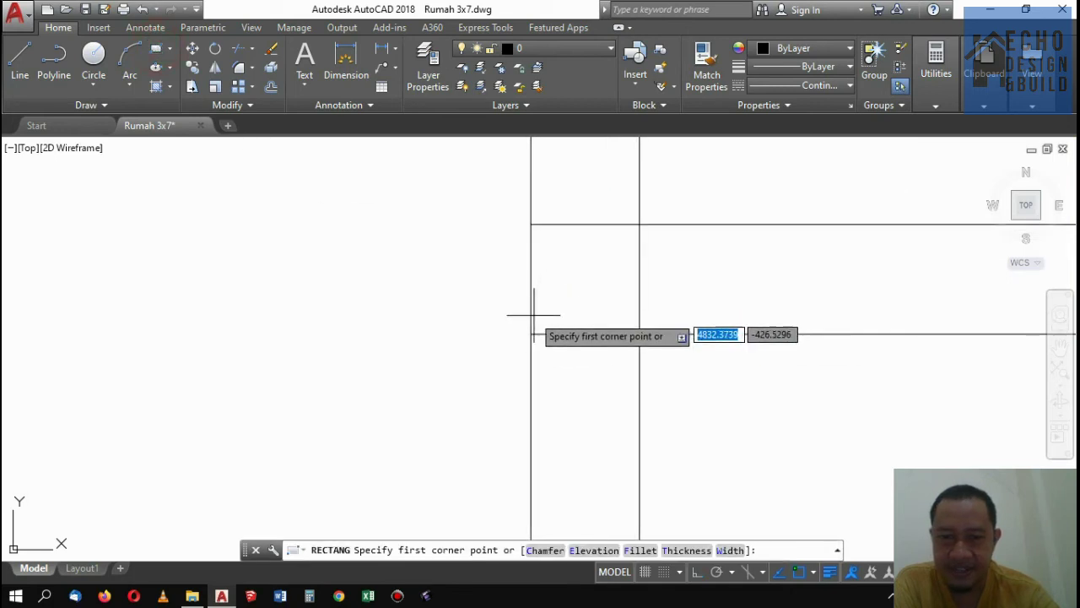
{"action": "left_click", "coordinate": [531, 334]}
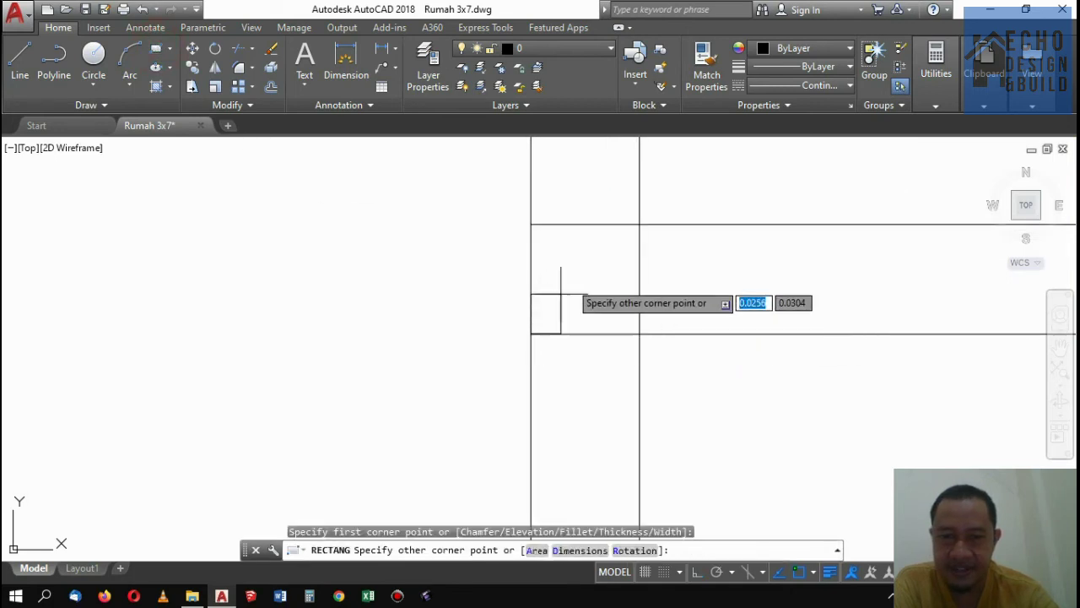
{"action": "left_click", "coordinate": [641, 224]}
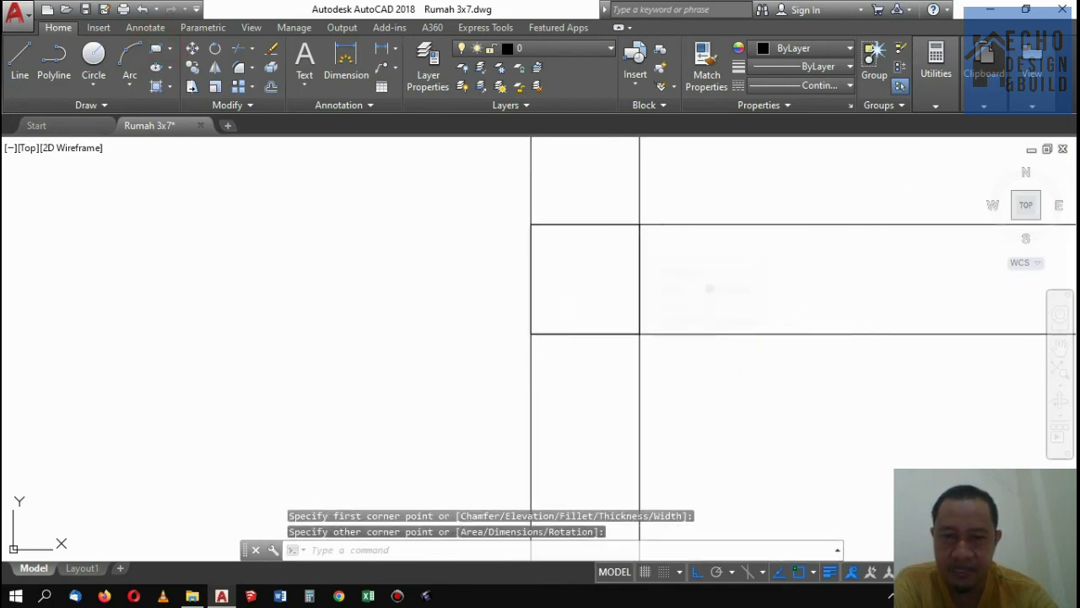
{"action": "left_click", "coordinate": [640, 244]}
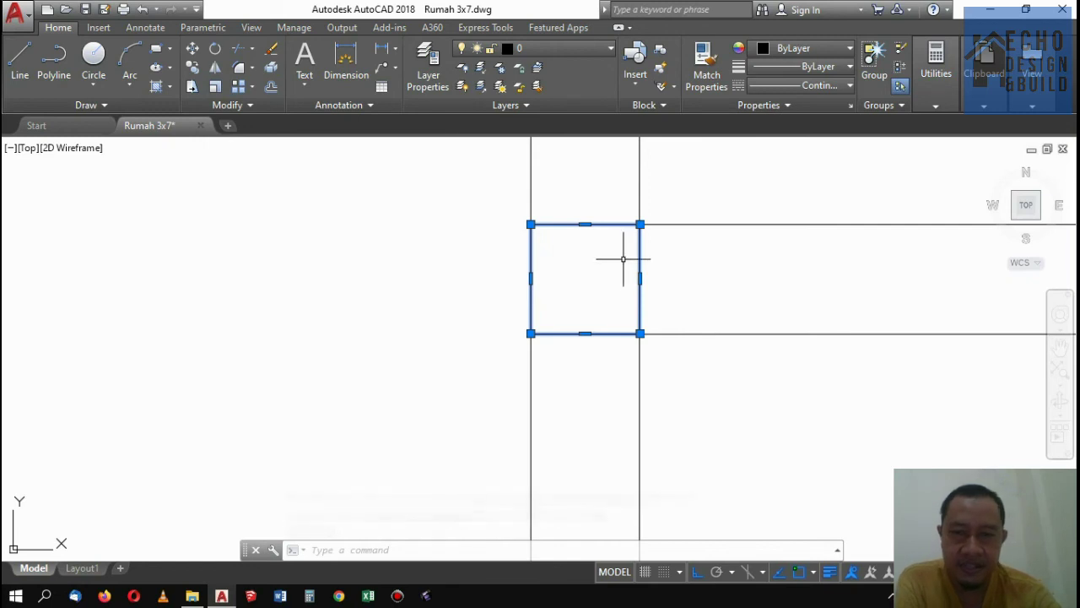
{"action": "key", "text": "Delete"}
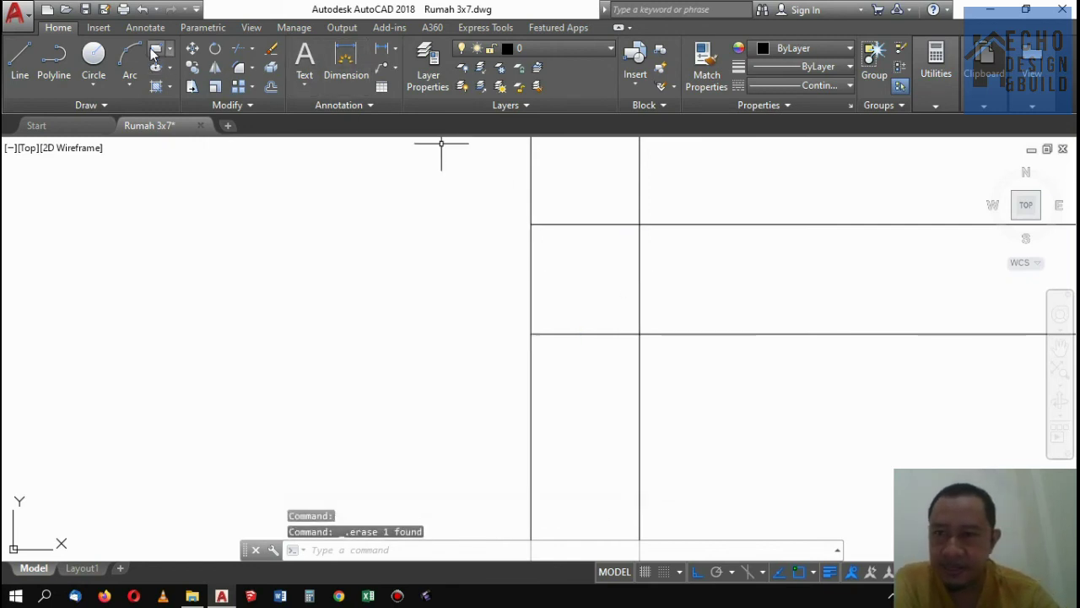
- Redraw the column square between the two wall corners and start the hatch command
{"action": "left_click", "coordinate": [155, 48]}
{"action": "left_click", "coordinate": [531, 334]}
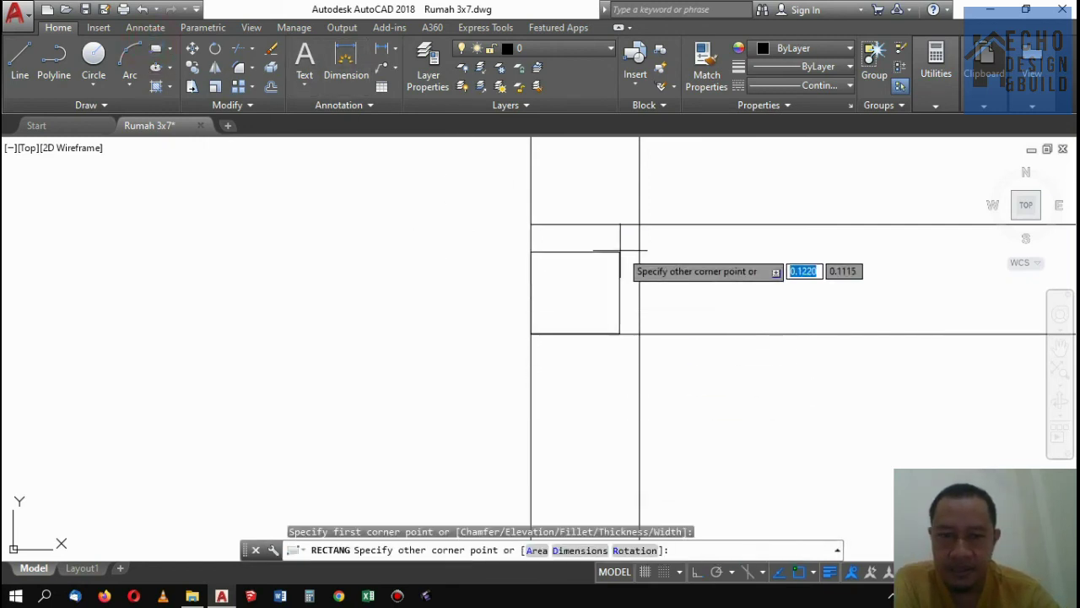
{"action": "left_click", "coordinate": [640, 225]}
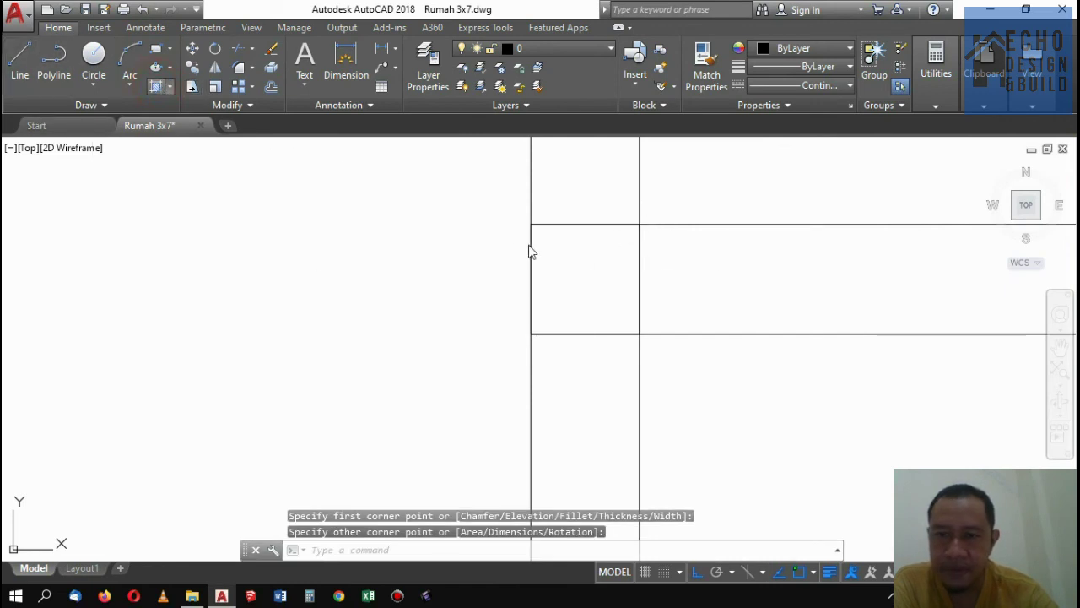
{"action": "type", "text": "h"}
{"action": "key", "text": "Return"}
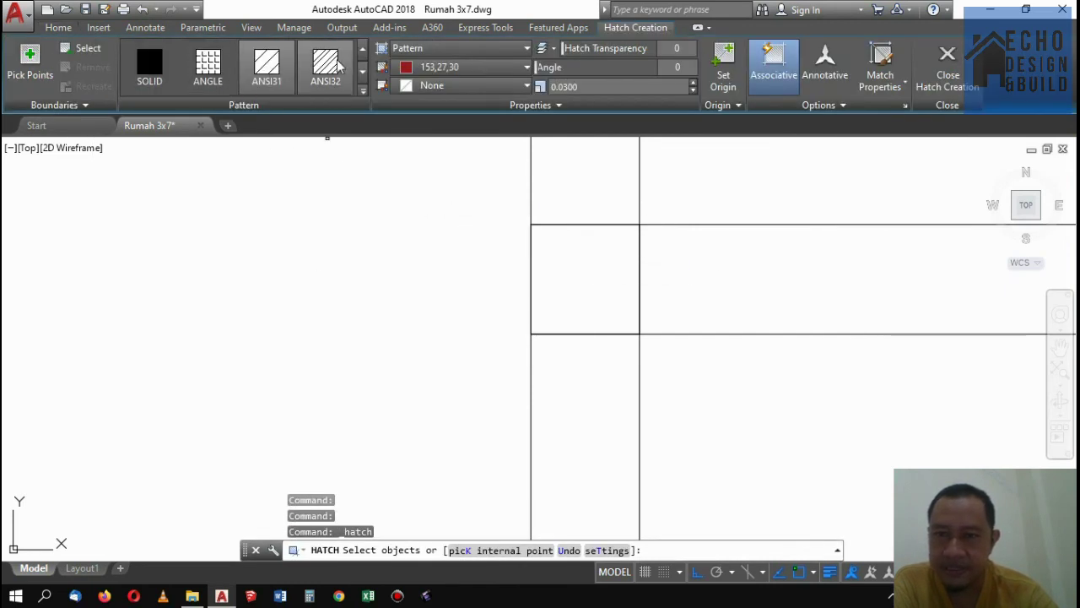
- Fill the junction column square with the ANSI35 hatch pattern
{"action": "left_click", "coordinate": [336, 65]}
{"action": "left_click", "coordinate": [363, 71]}
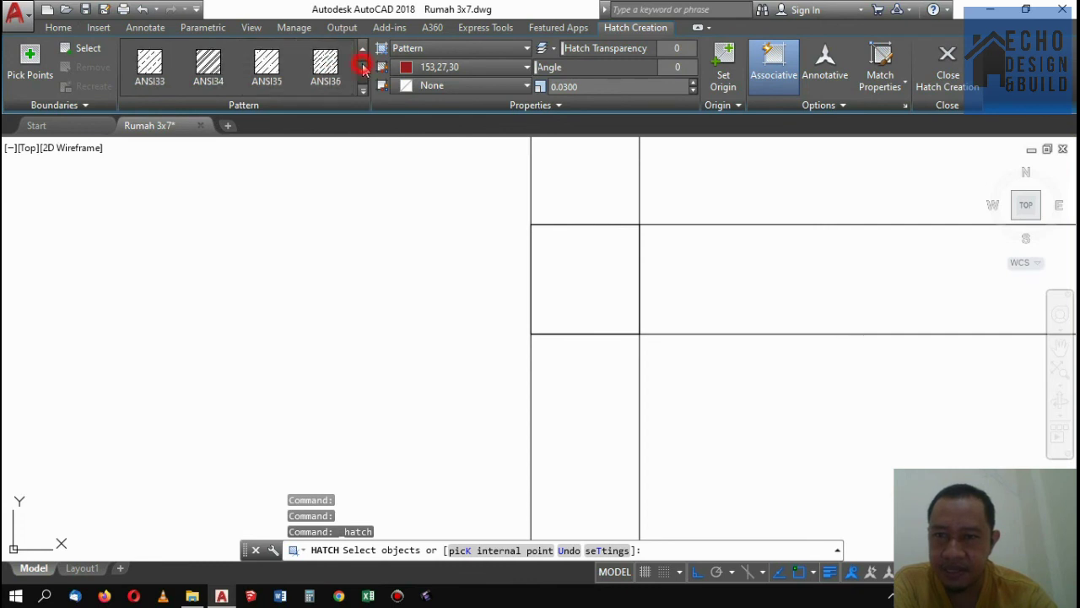
{"action": "left_click", "coordinate": [268, 75]}
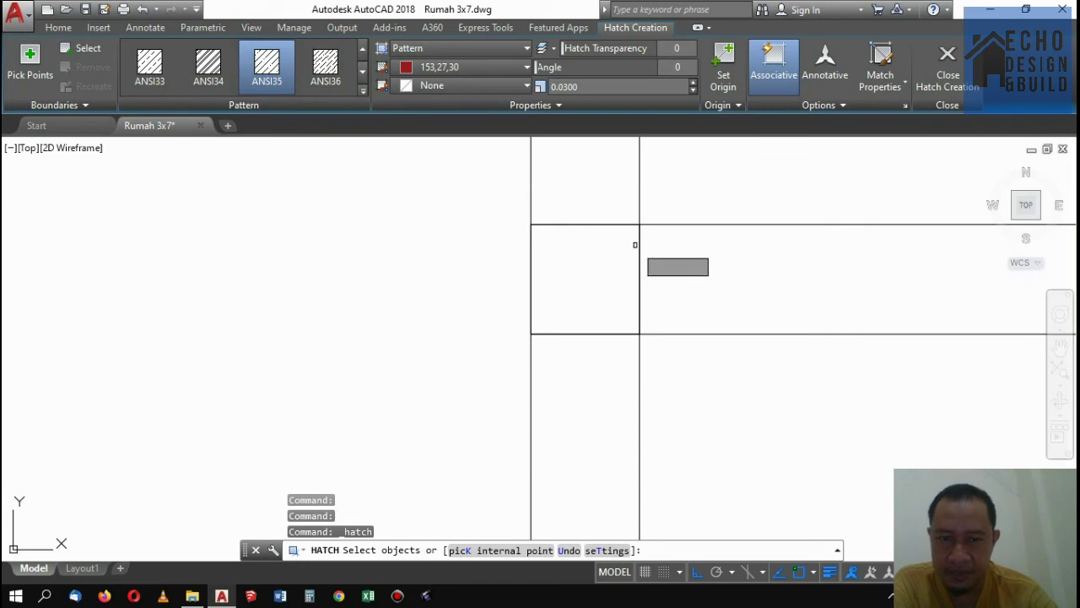
{"action": "left_click", "coordinate": [639, 242]}
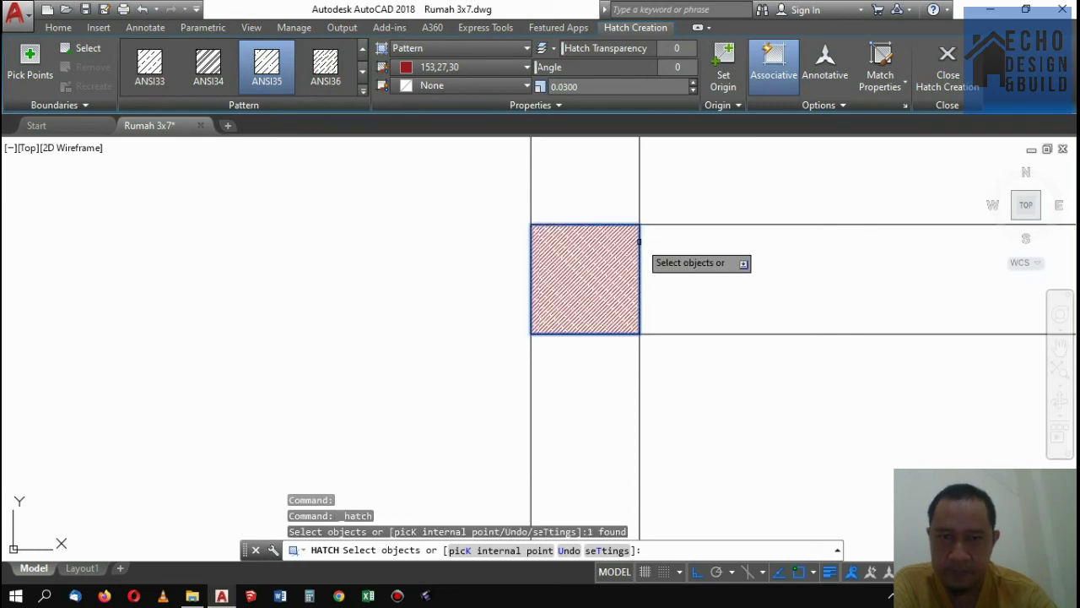
{"action": "right_click", "coordinate": [604, 202]}
{"action": "left_click", "coordinate": [617, 198]}
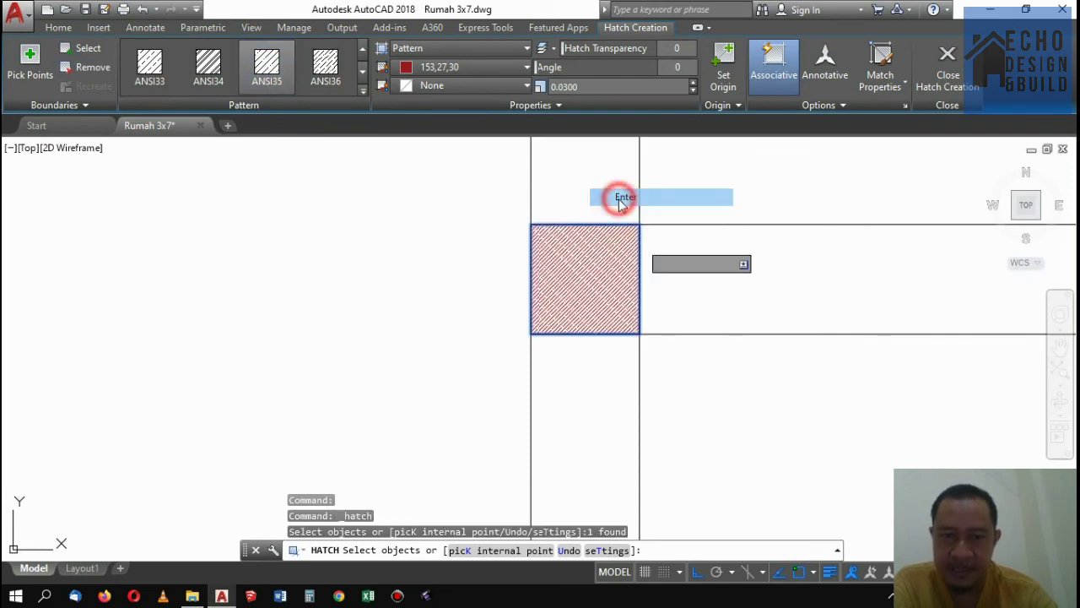
- Recolour the new hatch to gray 99,100,102
{"action": "scroll", "coordinate": [518, 330], "scroll_direction": "down", "scroll_amount": 10}
{"action": "scroll", "coordinate": [521, 316], "scroll_direction": "up", "scroll_amount": 6}
{"action": "scroll", "coordinate": [482, 301], "scroll_direction": "up", "scroll_amount": 4}
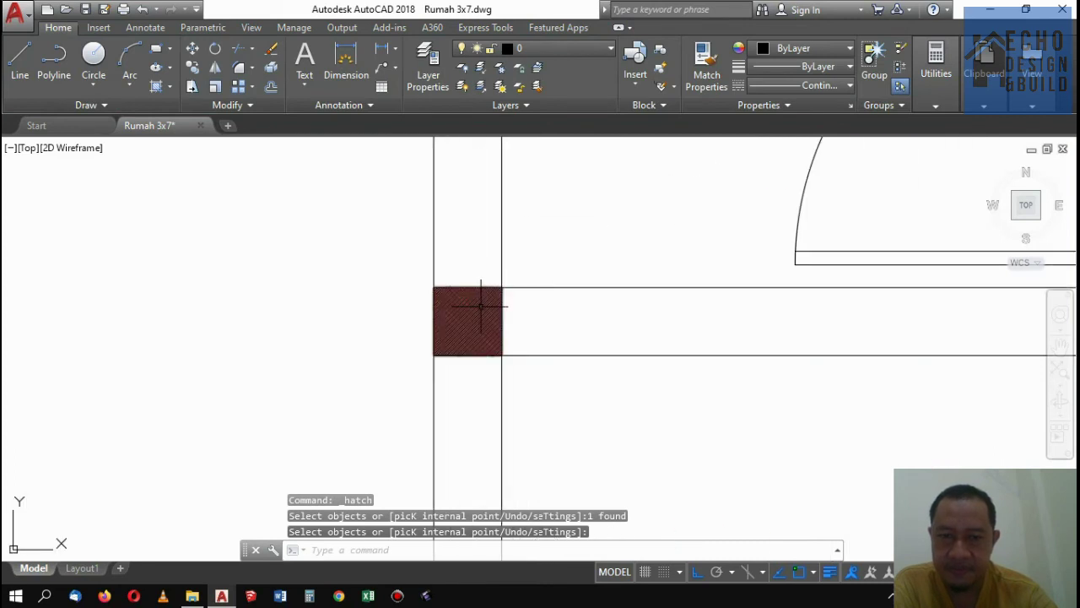
{"action": "left_click", "coordinate": [477, 308]}
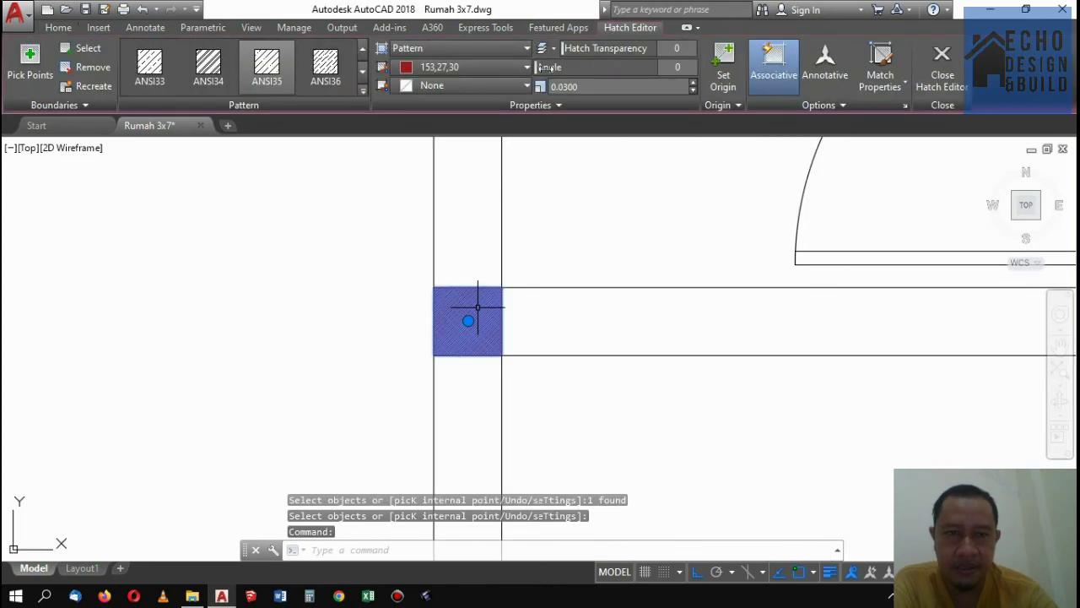
{"action": "left_click", "coordinate": [467, 72]}
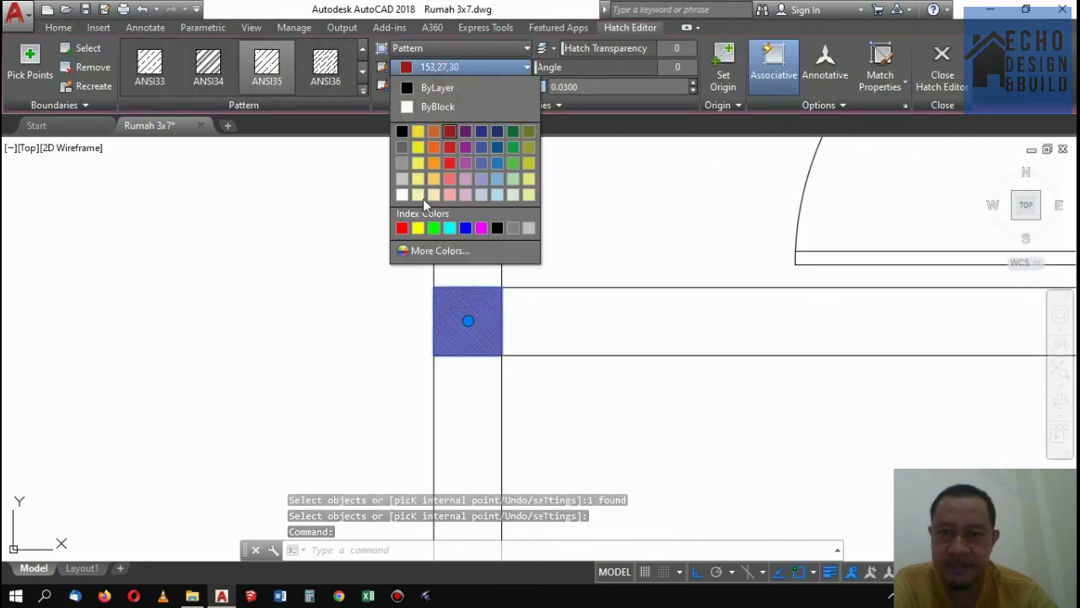
{"action": "left_click", "coordinate": [398, 145]}
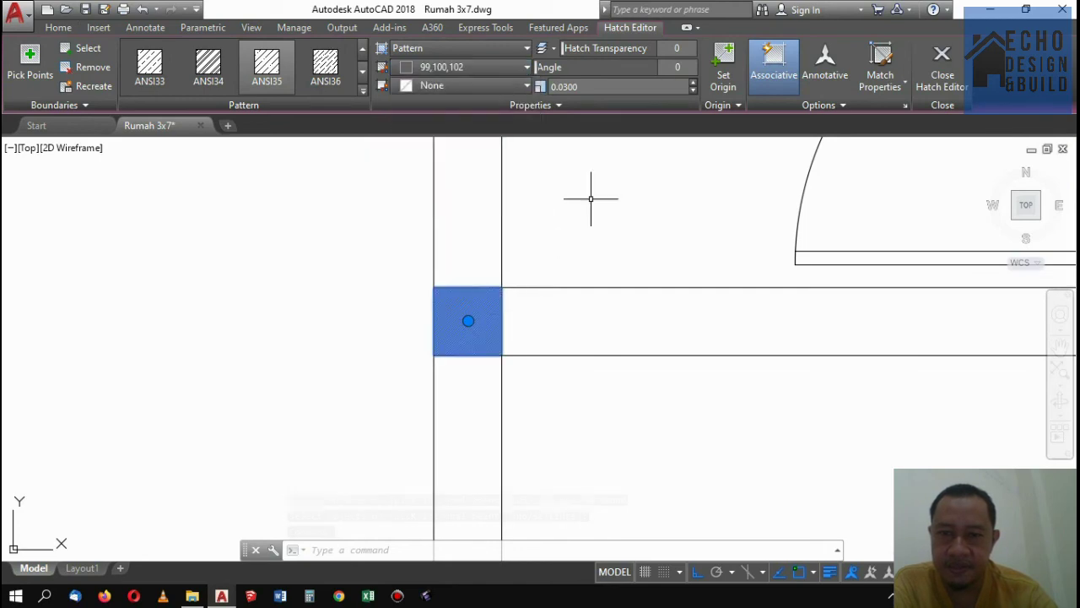
{"action": "key", "text": "Escape"}
- Window-select the hatched junction column
{"action": "scroll", "coordinate": [454, 292], "scroll_direction": "down", "scroll_amount": 6}
{"action": "scroll", "coordinate": [436, 276], "scroll_direction": "up", "scroll_amount": 4}
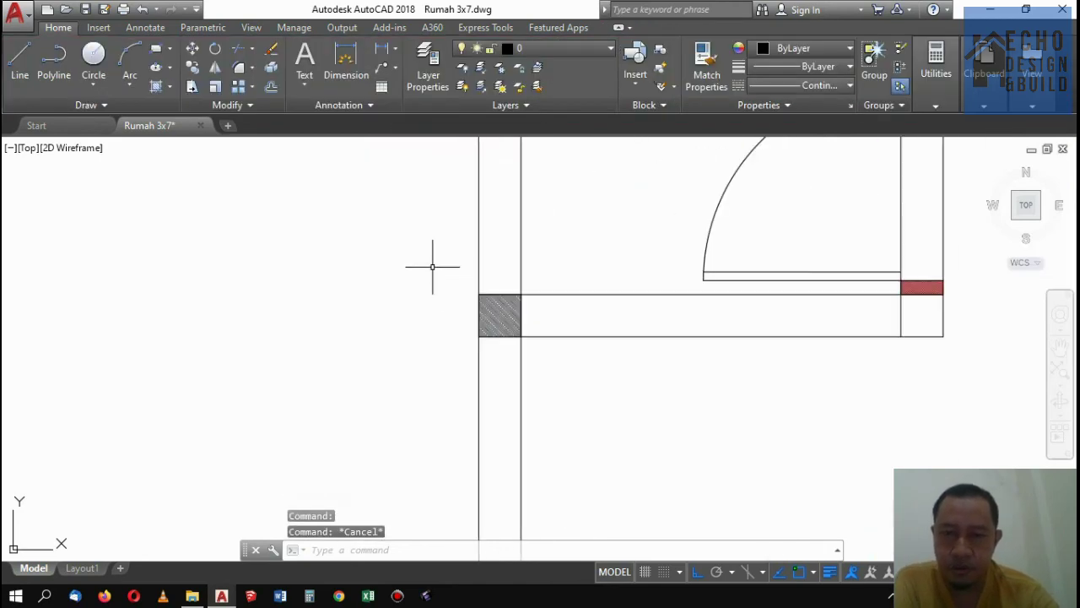
{"action": "left_click", "coordinate": [434, 265]}
{"action": "left_click", "coordinate": [603, 392]}
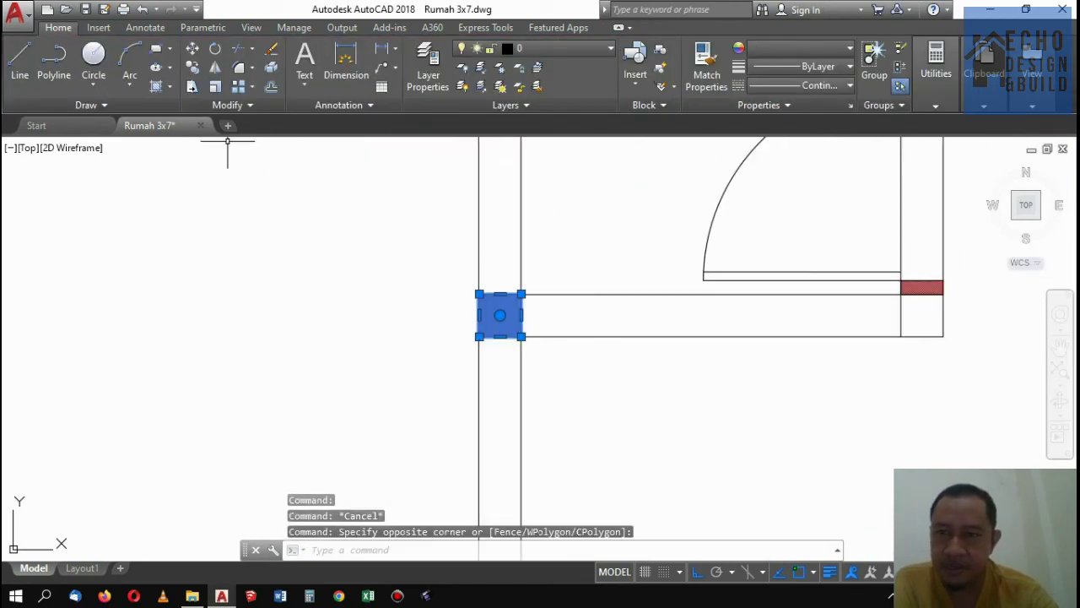
- Copy the hatched column from its corner base point to two more wall corners
{"action": "left_click", "coordinate": [194, 71]}
{"action": "scroll", "coordinate": [508, 272], "scroll_direction": "up", "scroll_amount": 4}
{"action": "scroll", "coordinate": [633, 354], "scroll_direction": "up", "scroll_amount": 2}
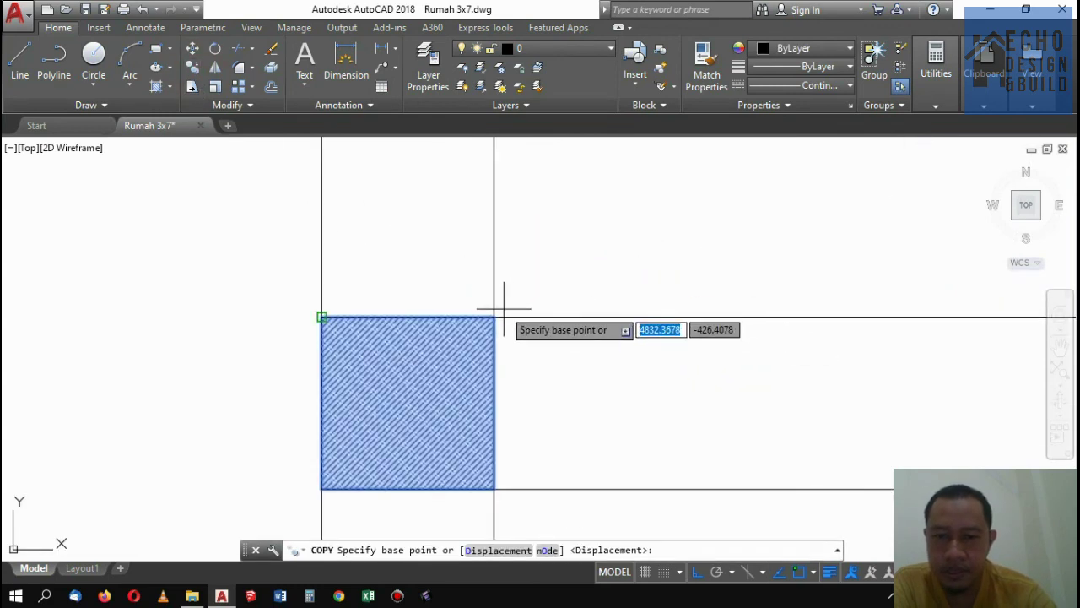
{"action": "left_click", "coordinate": [495, 314]}
{"action": "scroll", "coordinate": [501, 309], "scroll_direction": "down", "scroll_amount": 5}
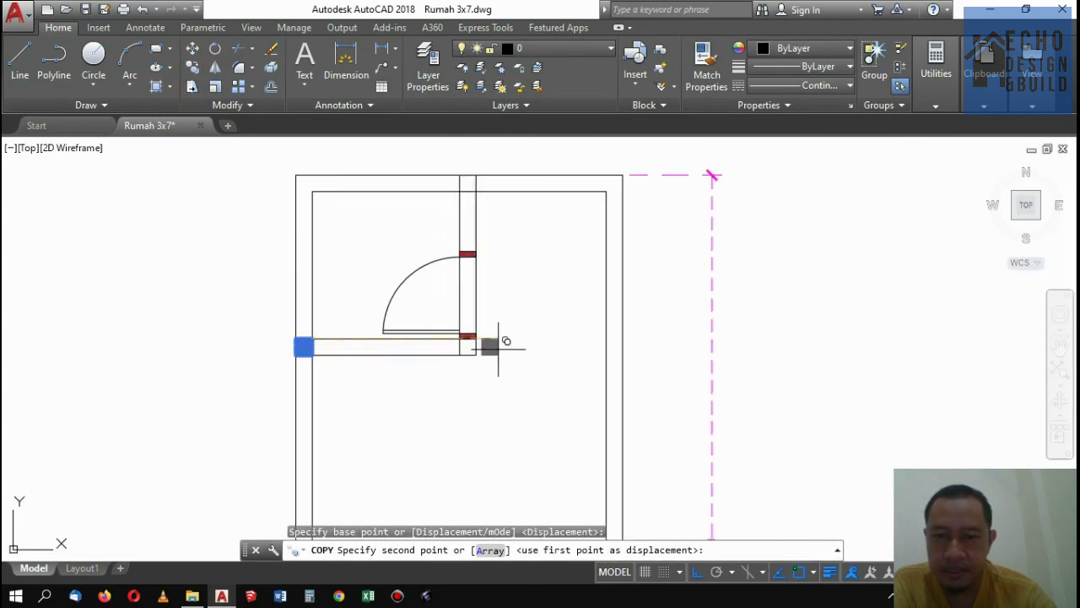
{"action": "scroll", "coordinate": [505, 341], "scroll_direction": "up", "scroll_amount": 5}
{"action": "scroll", "coordinate": [463, 334], "scroll_direction": "up", "scroll_amount": 3}
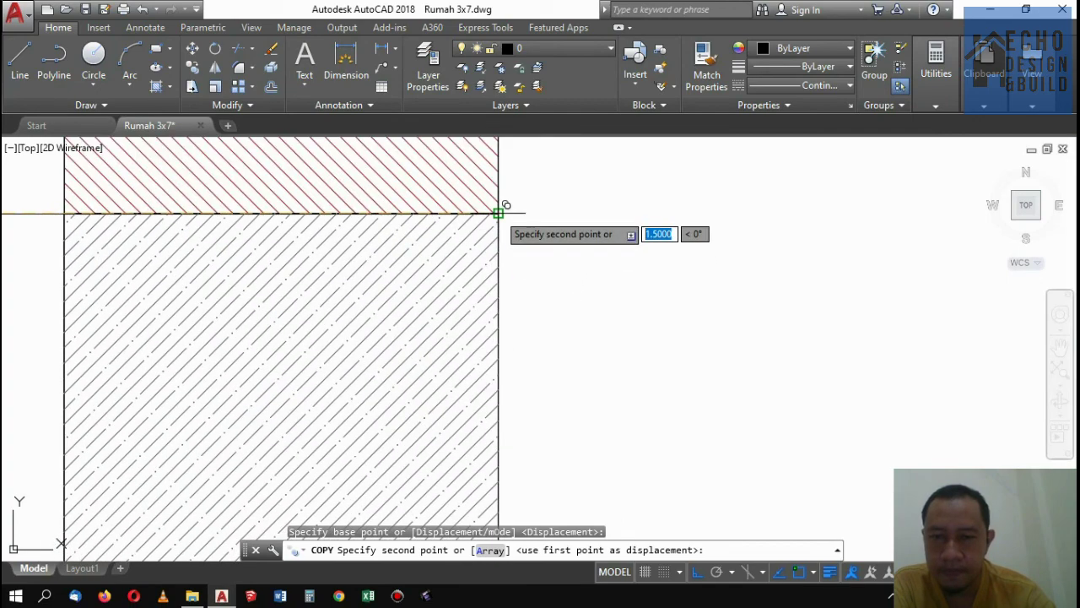
{"action": "left_click", "coordinate": [505, 206]}
{"action": "scroll", "coordinate": [505, 206], "scroll_direction": "down", "scroll_amount": 5}
{"action": "scroll", "coordinate": [506, 342], "scroll_direction": "down", "scroll_amount": 3}
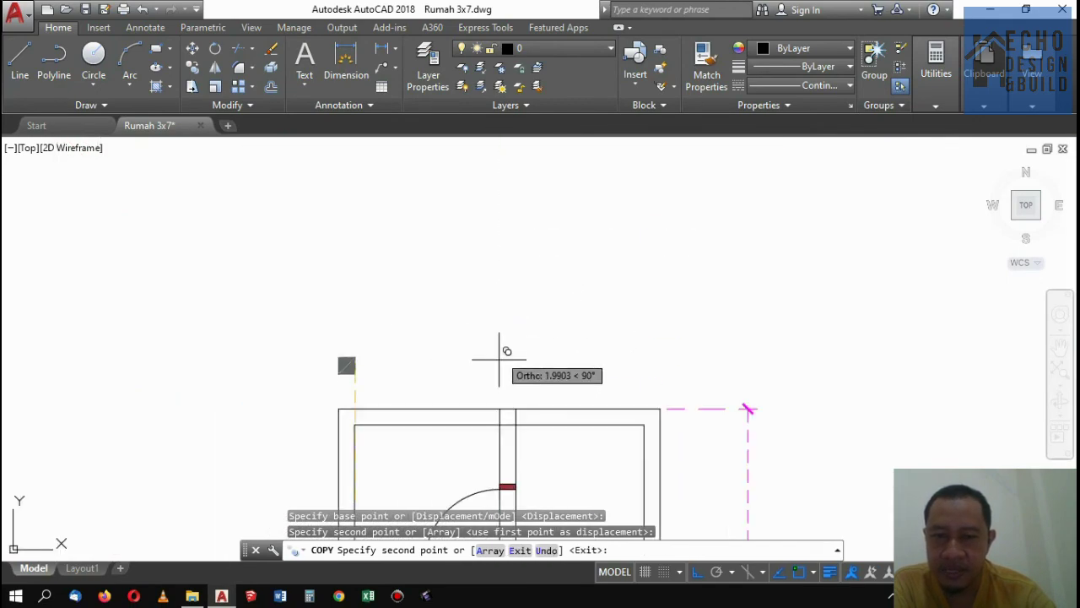
{"action": "scroll", "coordinate": [515, 379], "scroll_direction": "up", "scroll_amount": 2}
{"action": "left_click", "coordinate": [519, 417]}
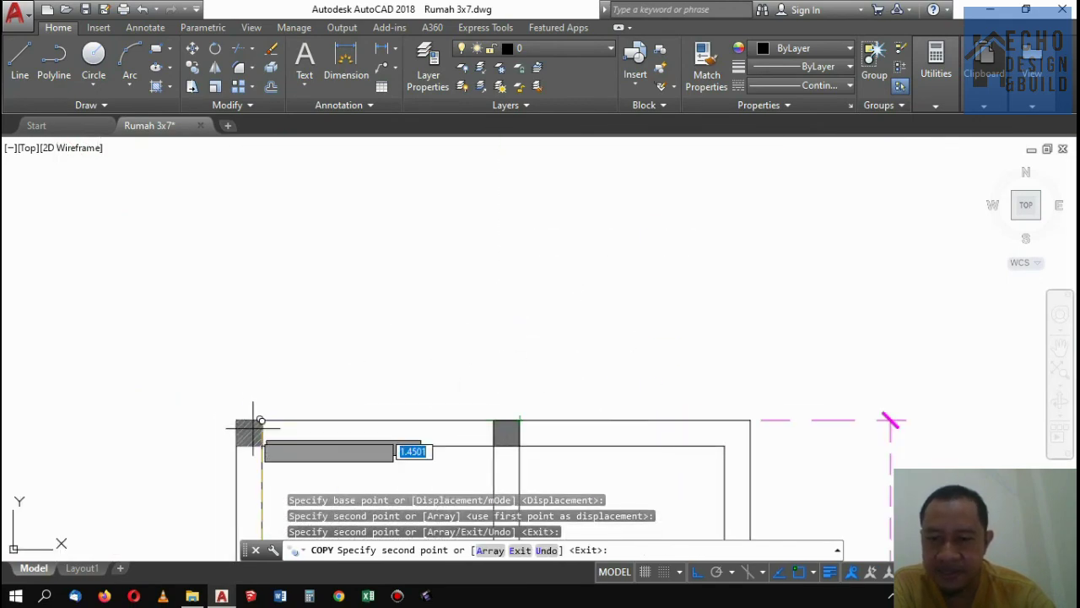
- With Ortho off, place one more column copy at the wall junction and finish copying
{"action": "scroll", "coordinate": [270, 422], "scroll_direction": "up", "scroll_amount": 4}
{"action": "scroll", "coordinate": [291, 419], "scroll_direction": "down", "scroll_amount": 5}
{"action": "scroll", "coordinate": [291, 374], "scroll_direction": "up", "scroll_amount": 3}
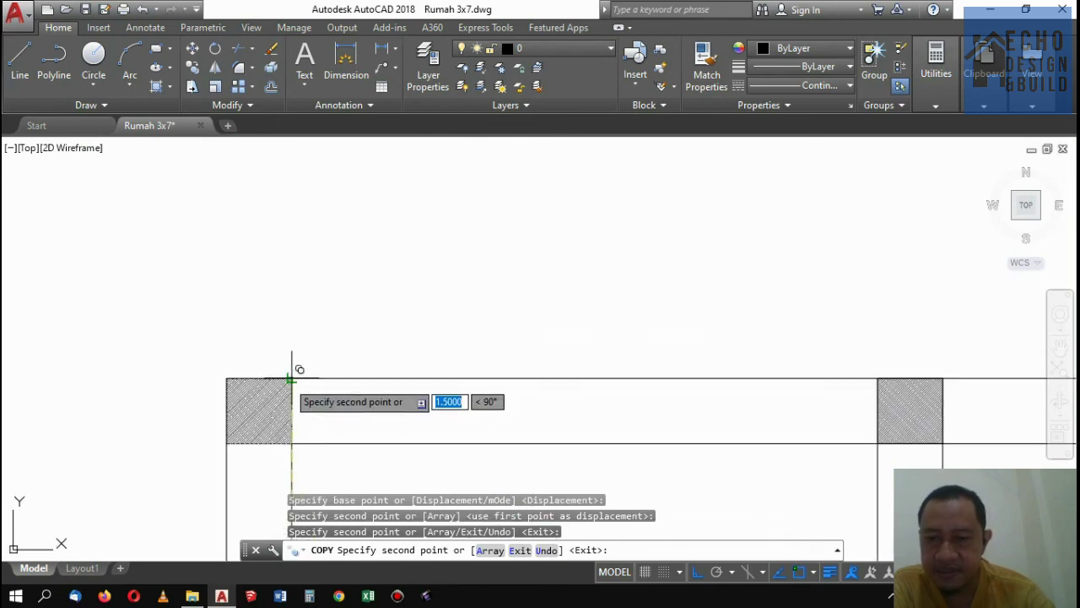
{"action": "scroll", "coordinate": [292, 378], "scroll_direction": "up", "scroll_amount": 2}
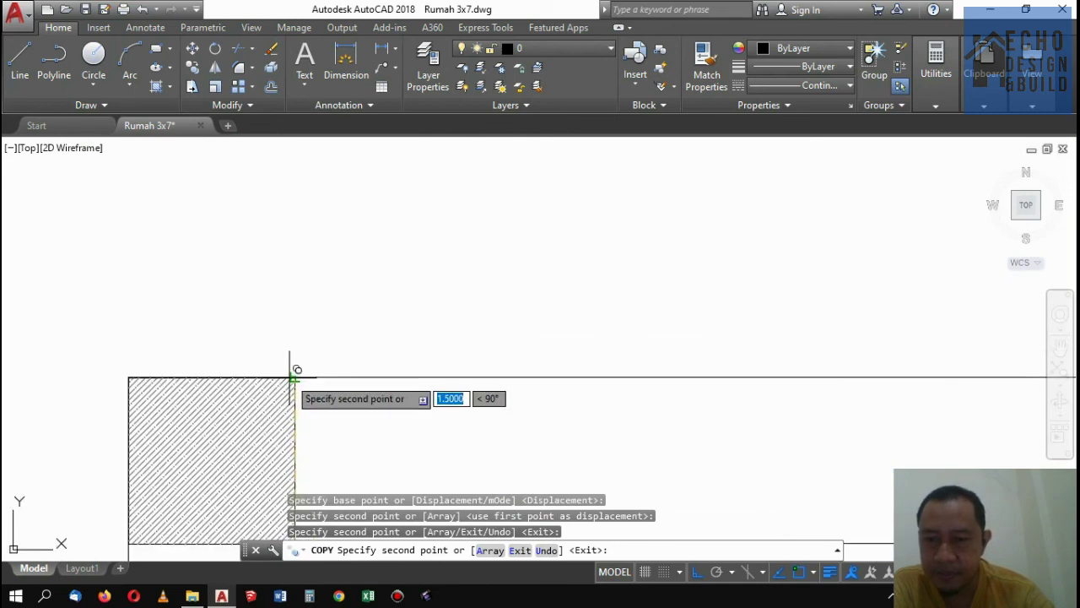
{"action": "scroll", "coordinate": [229, 380], "scroll_direction": "down", "scroll_amount": 2}
{"action": "scroll", "coordinate": [280, 394], "scroll_direction": "down", "scroll_amount": 1}
{"action": "scroll", "coordinate": [291, 393], "scroll_direction": "up", "scroll_amount": 2}
{"action": "scroll", "coordinate": [332, 378], "scroll_direction": "up", "scroll_amount": 4}
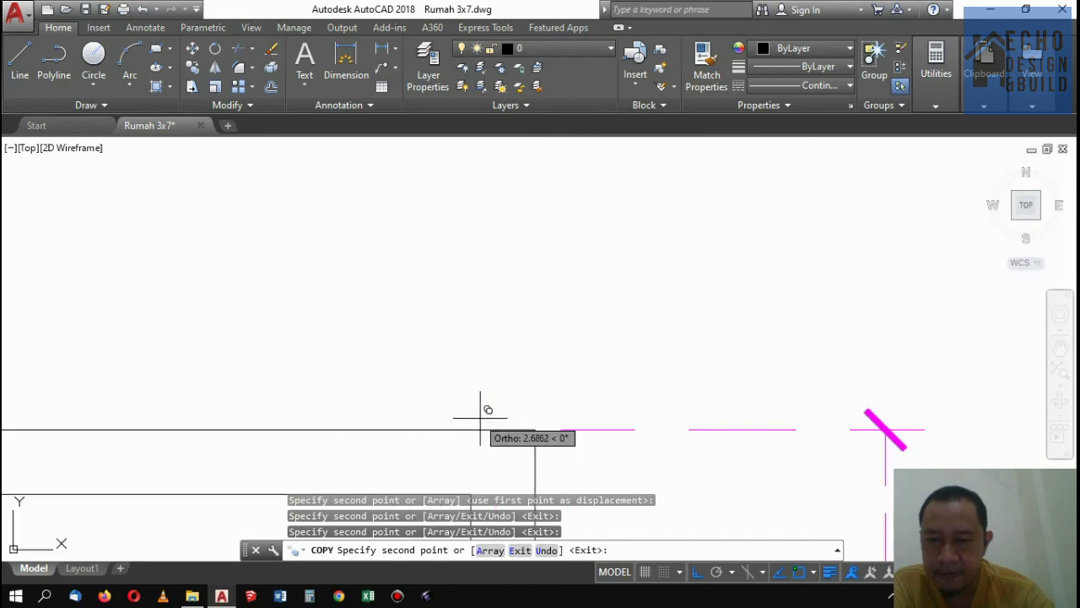
{"action": "scroll", "coordinate": [524, 380], "scroll_direction": "down", "scroll_amount": 1}
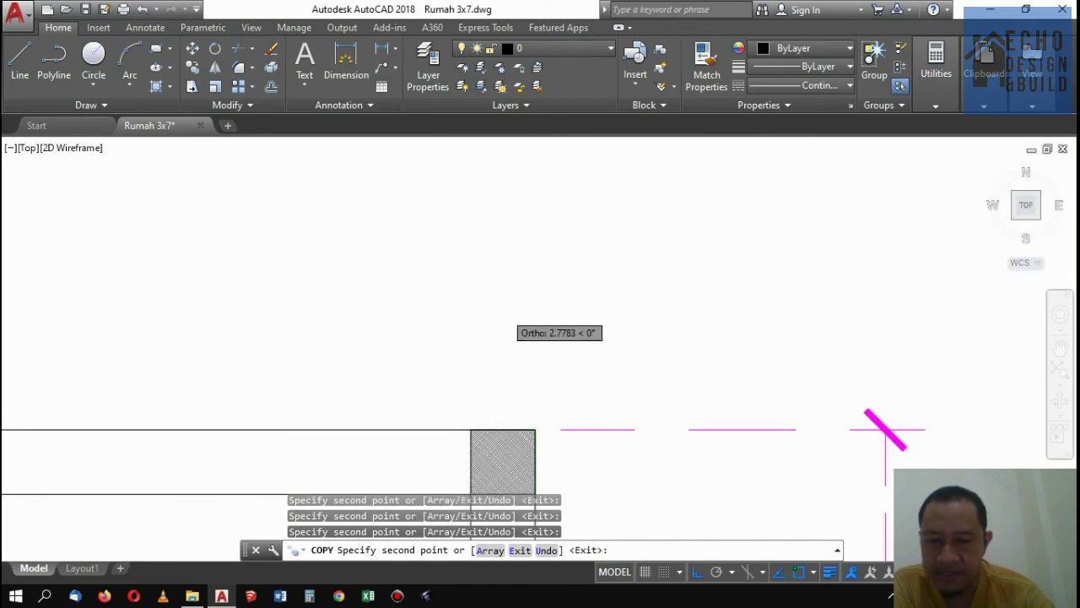
{"action": "scroll", "coordinate": [501, 309], "scroll_direction": "down", "scroll_amount": 3}
{"action": "scroll", "coordinate": [470, 362], "scroll_direction": "up", "scroll_amount": 5}
{"action": "scroll", "coordinate": [434, 251], "scroll_direction": "up", "scroll_amount": 2}
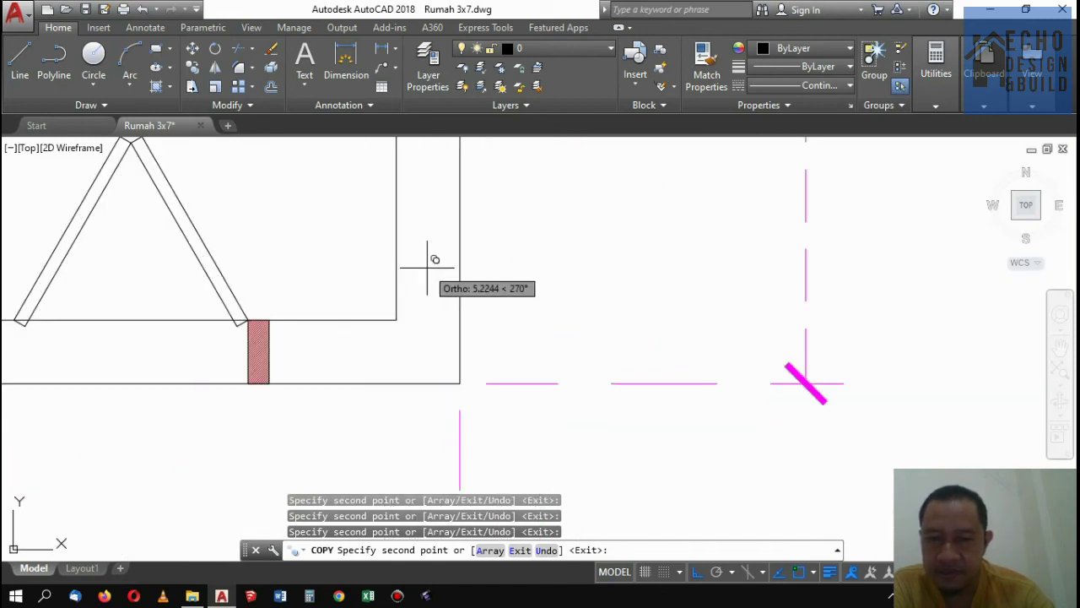
{"action": "scroll", "coordinate": [396, 319], "scroll_direction": "up", "scroll_amount": 1}
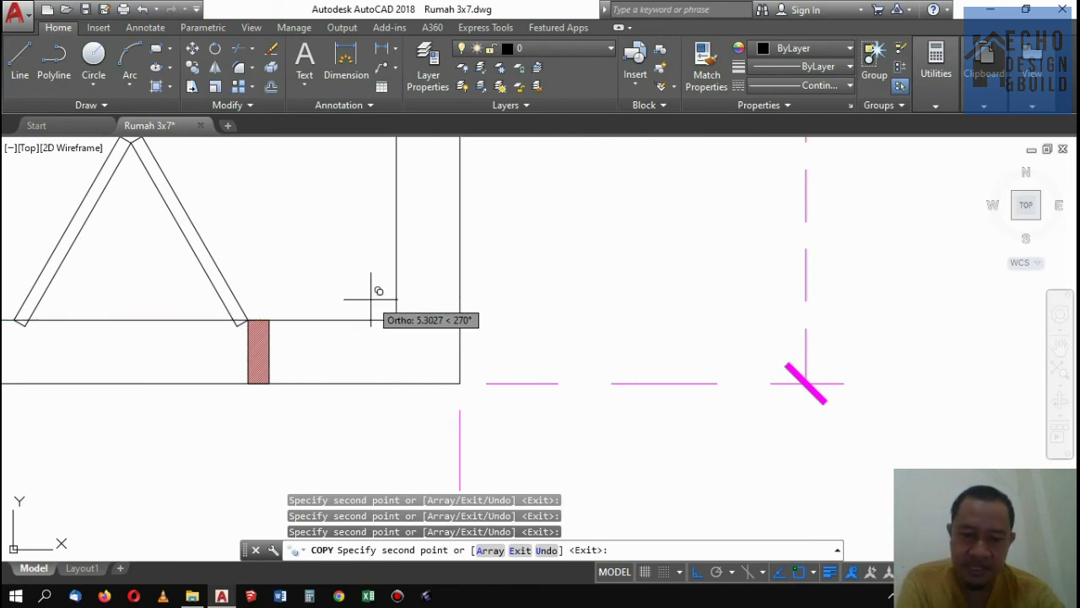
{"action": "key", "text": "F8"}
{"action": "scroll", "coordinate": [388, 319], "scroll_direction": "up", "scroll_amount": 4}
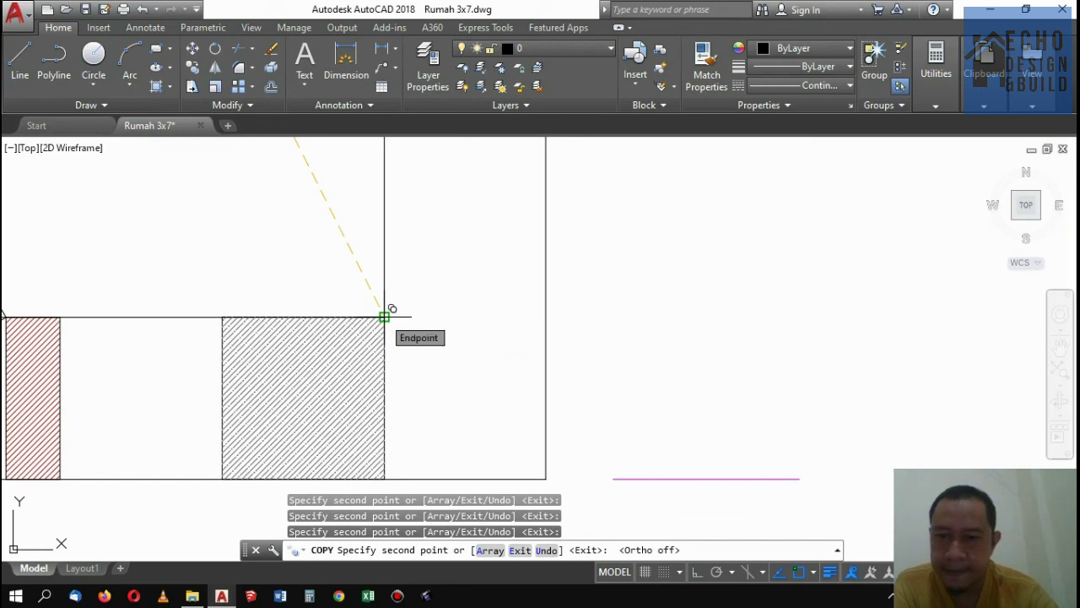
{"action": "scroll", "coordinate": [384, 318], "scroll_direction": "down", "scroll_amount": 4}
{"action": "scroll", "coordinate": [384, 317], "scroll_direction": "up", "scroll_amount": 2}
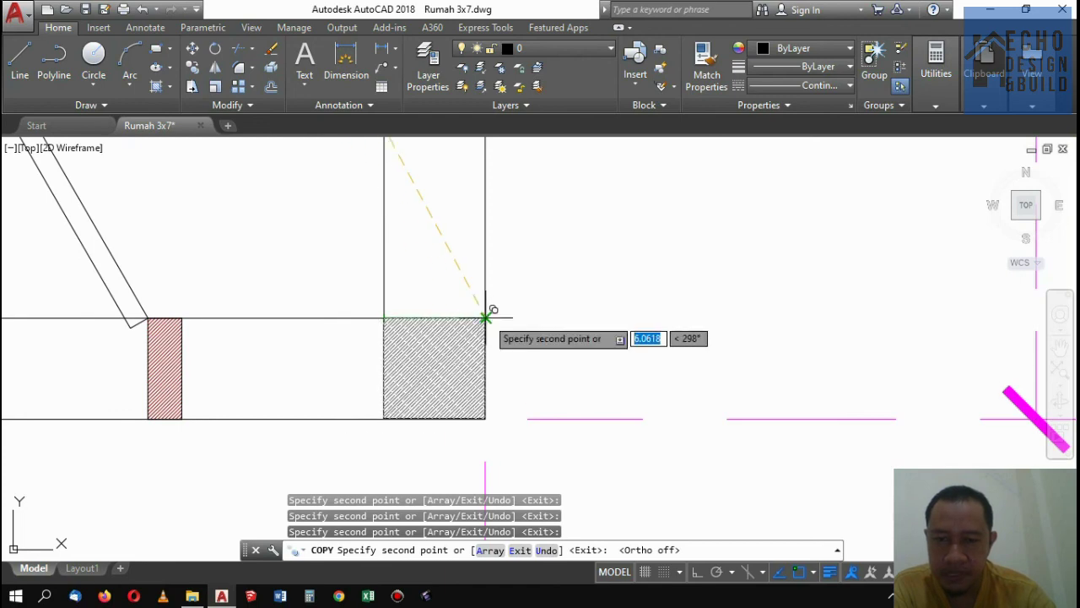
{"action": "scroll", "coordinate": [506, 314], "scroll_direction": "down", "scroll_amount": 3}
{"action": "scroll", "coordinate": [560, 366], "scroll_direction": "up", "scroll_amount": 2}
{"action": "scroll", "coordinate": [564, 352], "scroll_direction": "up", "scroll_amount": 1}
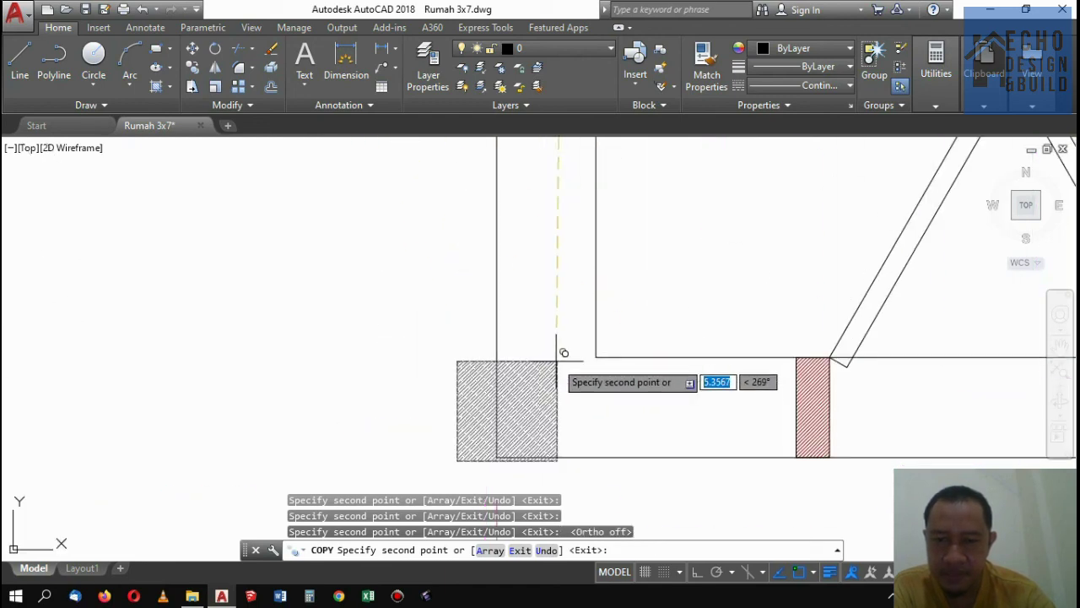
{"action": "left_click", "coordinate": [596, 358]}
{"action": "scroll", "coordinate": [511, 384], "scroll_direction": "down", "scroll_amount": 5}
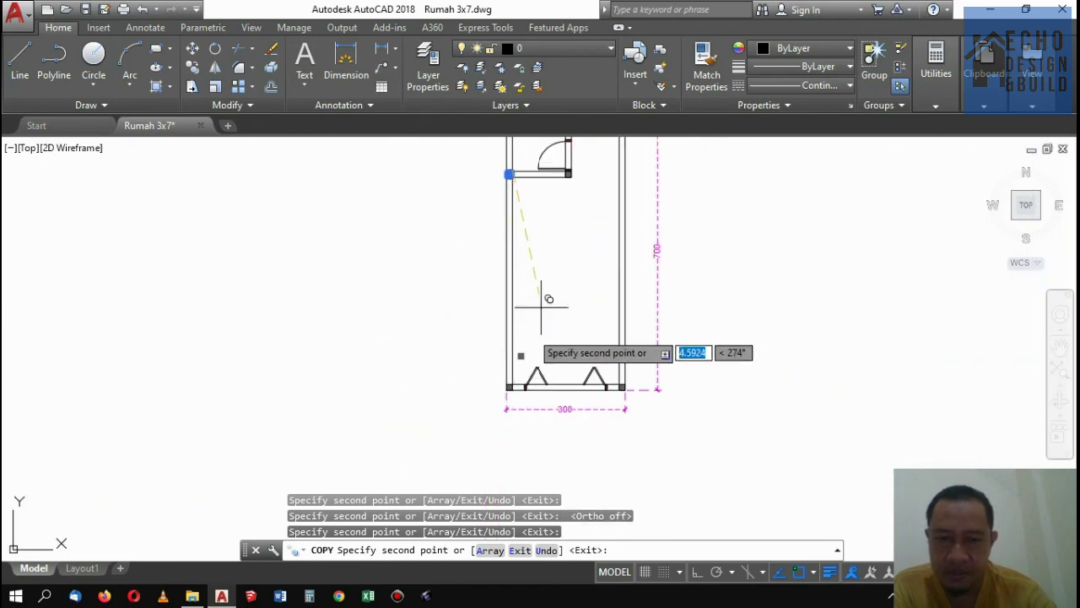
{"action": "scroll", "coordinate": [561, 320], "scroll_direction": "up", "scroll_amount": 2}
{"action": "scroll", "coordinate": [574, 257], "scroll_direction": "down", "scroll_amount": 1}
{"action": "scroll", "coordinate": [582, 295], "scroll_direction": "up", "scroll_amount": 1}
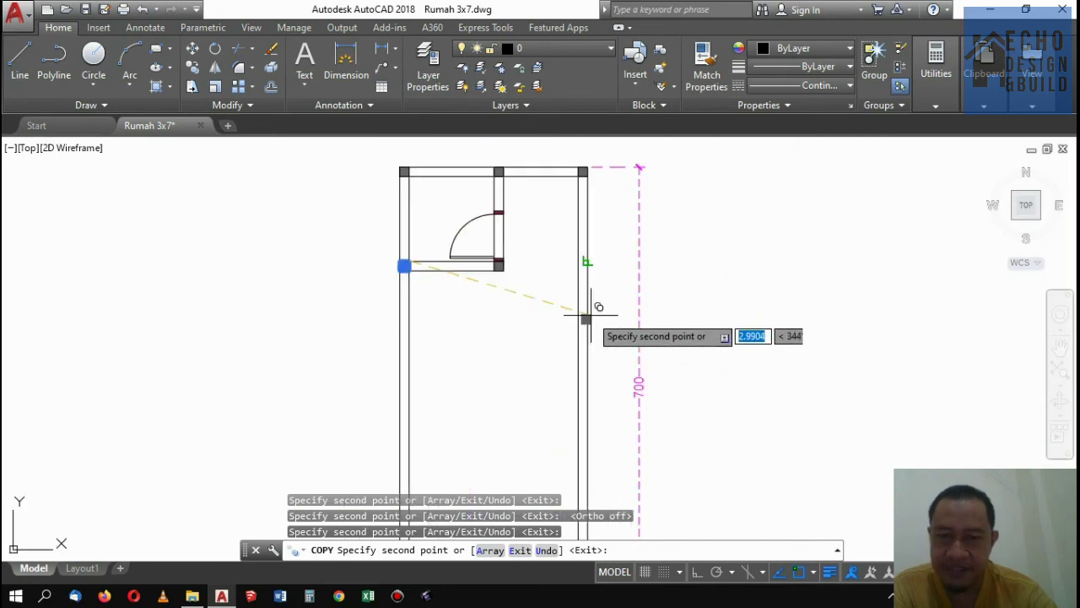
{"action": "key", "text": "Escape"}
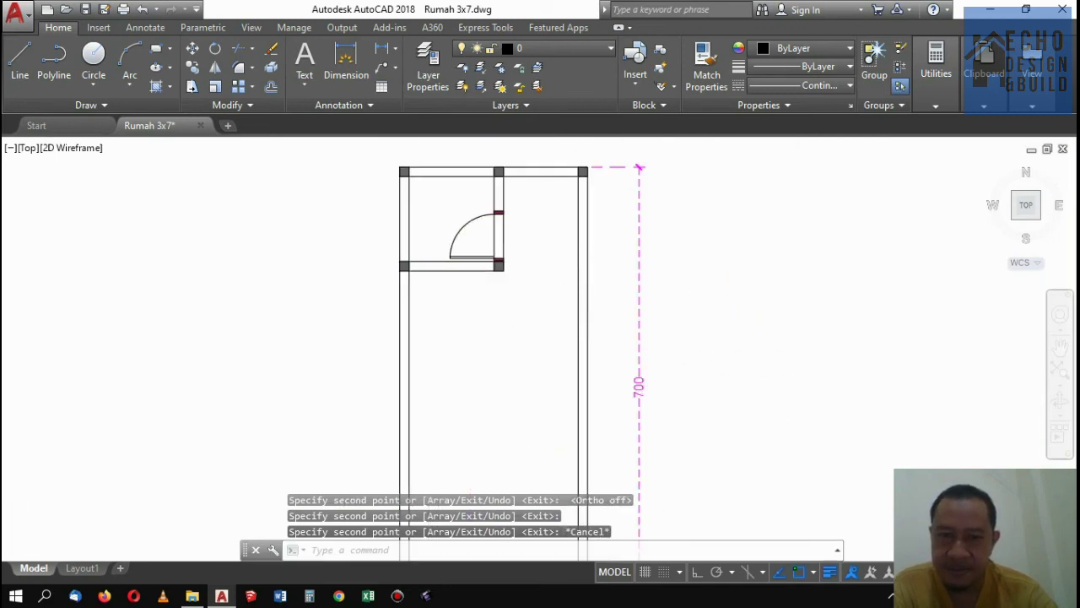
{"action": "middle_click_drag", "start_coordinate": [405, 152], "coordinate": [494, 301]}
{"action": "scroll", "coordinate": [506, 297], "scroll_direction": "up", "scroll_amount": 2}
{"action": "scroll", "coordinate": [531, 295], "scroll_direction": "down", "scroll_amount": 3}
- Window-select the top-left and top-right corner columns
{"action": "scroll", "coordinate": [482, 210], "scroll_direction": "up", "scroll_amount": 1}
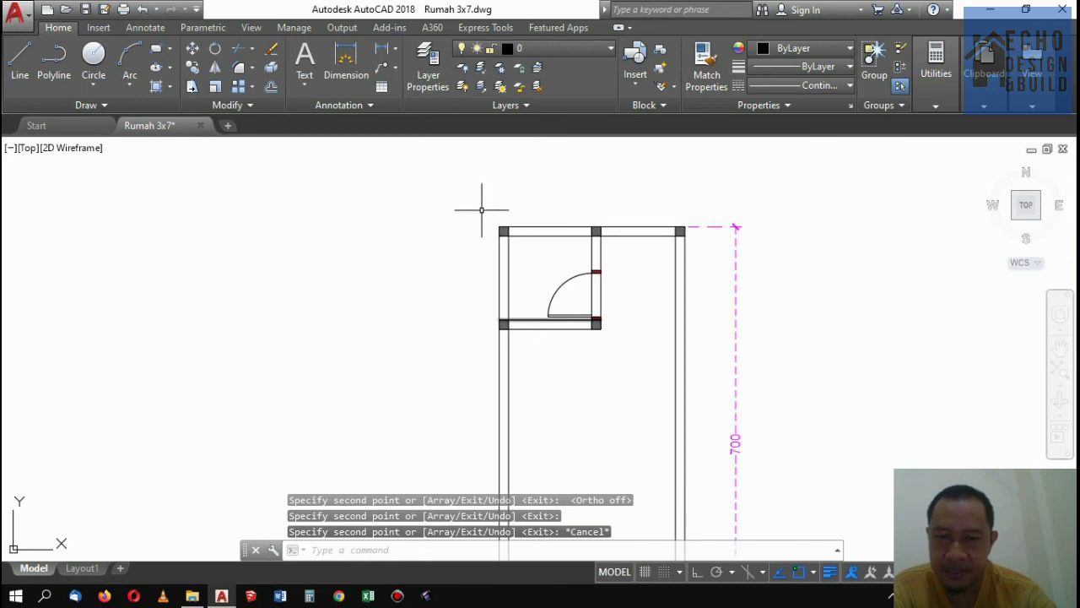
{"action": "left_click", "coordinate": [482, 210]}
{"action": "left_click", "coordinate": [518, 246]}
{"action": "scroll", "coordinate": [666, 212], "scroll_direction": "up", "scroll_amount": 4}
{"action": "left_click", "coordinate": [665, 223]}
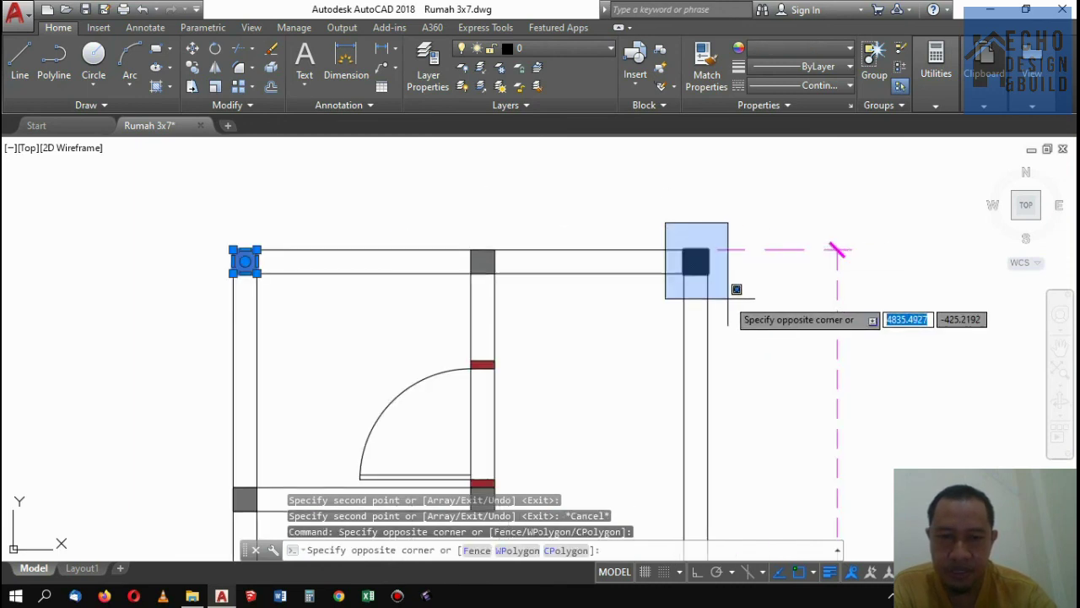
{"action": "left_click", "coordinate": [727, 298]}
{"action": "scroll", "coordinate": [521, 143], "scroll_direction": "down", "scroll_amount": 2}
{"action": "scroll", "coordinate": [540, 253], "scroll_direction": "down", "scroll_amount": 6}
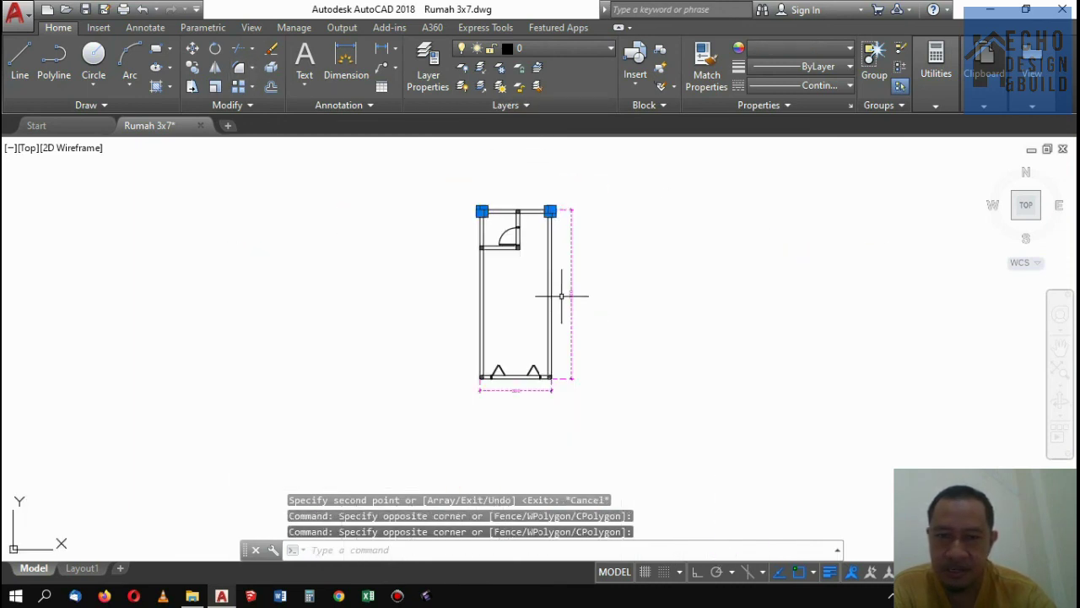
{"action": "scroll", "coordinate": [554, 330], "scroll_direction": "up", "scroll_amount": 6}
{"action": "scroll", "coordinate": [523, 253], "scroll_direction": "down", "scroll_amount": 2}
{"action": "scroll", "coordinate": [534, 221], "scroll_direction": "down", "scroll_amount": 4}
{"action": "scroll", "coordinate": [530, 211], "scroll_direction": "up", "scroll_amount": 4}
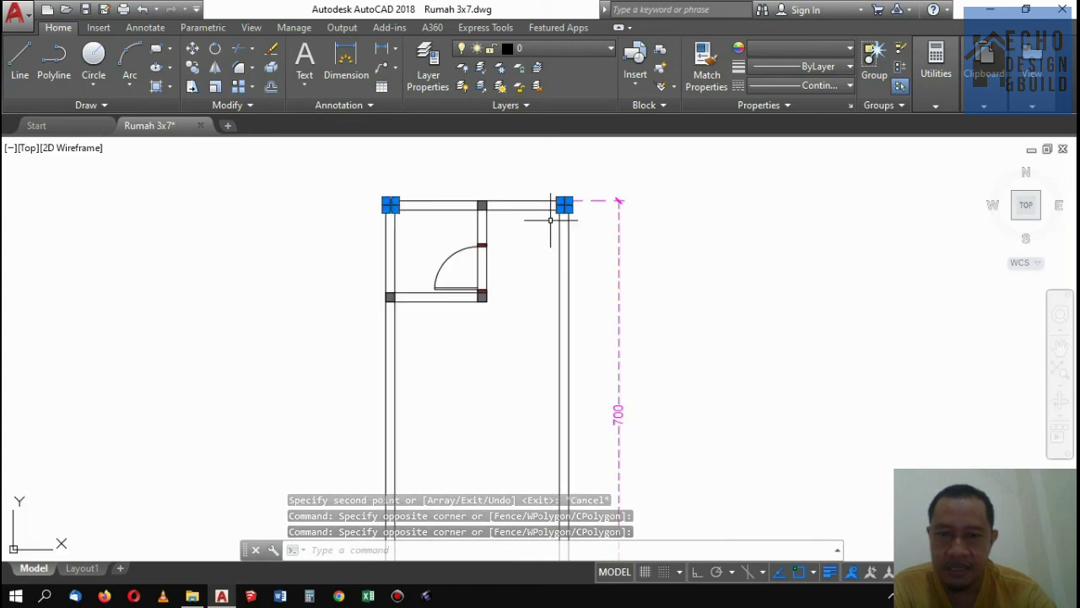
{"action": "scroll", "coordinate": [563, 223], "scroll_direction": "down", "scroll_amount": 4}
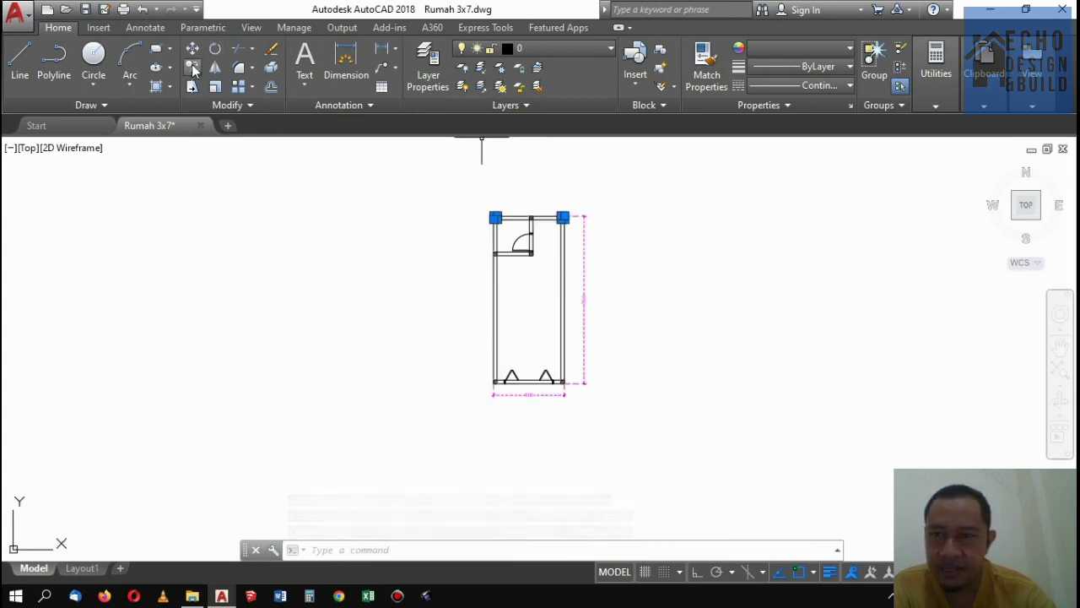
{"action": "scroll", "coordinate": [625, 279], "scroll_direction": "up", "scroll_amount": 5}
{"action": "scroll", "coordinate": [579, 285], "scroll_direction": "down", "scroll_amount": 6}
{"action": "scroll", "coordinate": [535, 362], "scroll_direction": "up", "scroll_amount": 3}
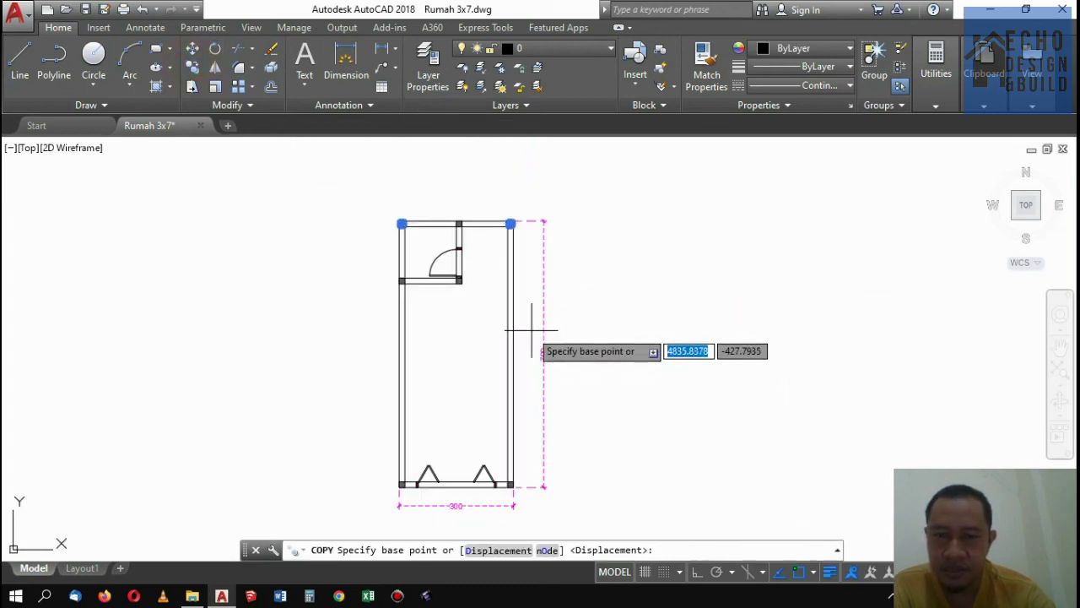
{"action": "scroll", "coordinate": [497, 215], "scroll_direction": "up", "scroll_amount": 3}
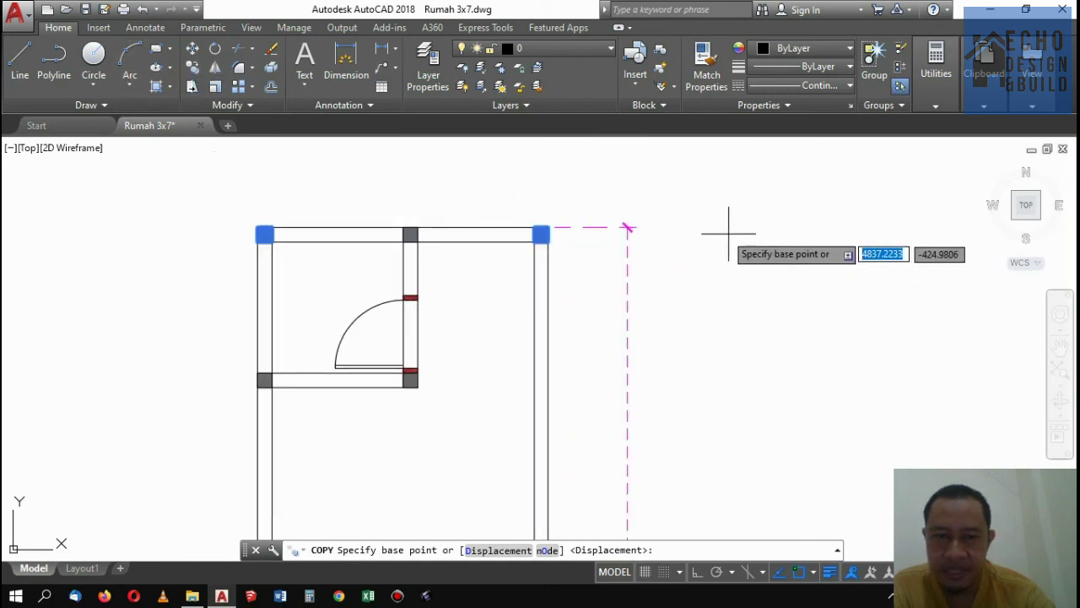
- Copy both corner columns 3.5 straight down with Ortho on, midway along the side walls
{"action": "left_click", "coordinate": [697, 226]}
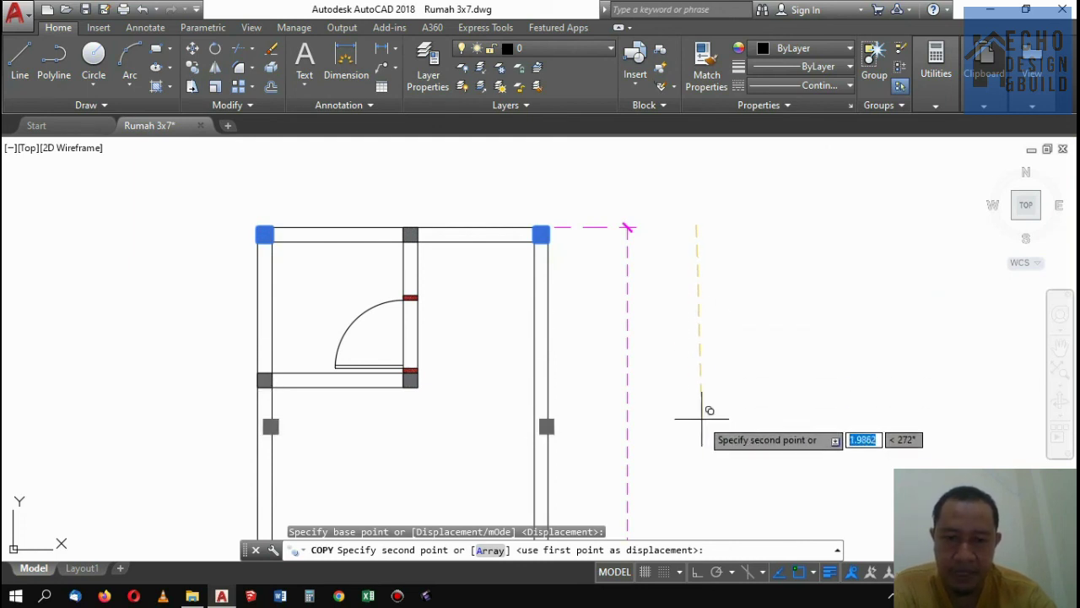
{"action": "key", "text": "F8"}
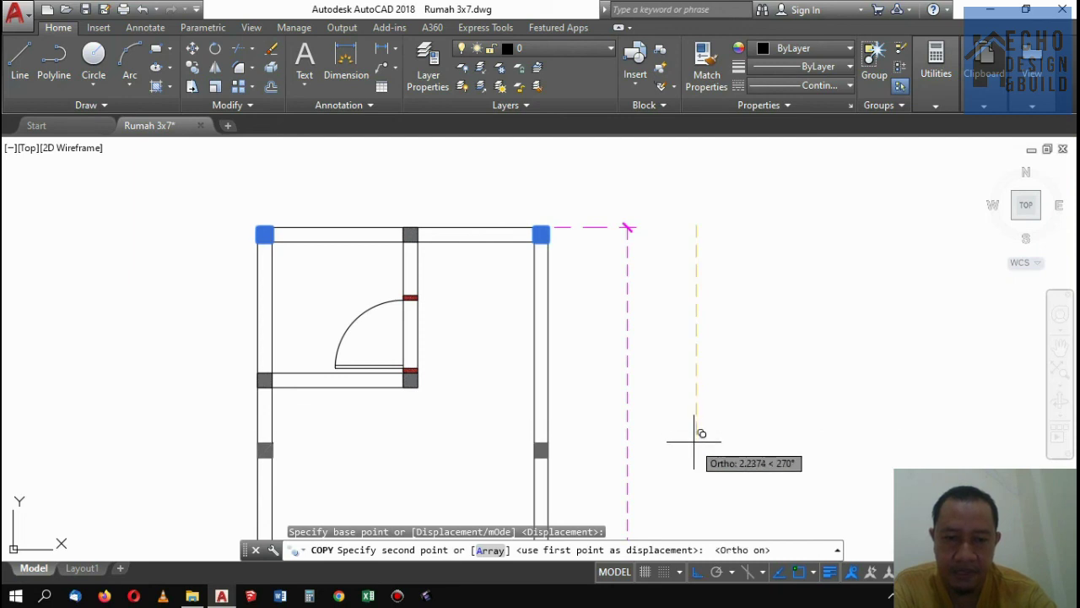
{"action": "scroll", "coordinate": [699, 405], "scroll_direction": "down", "scroll_amount": 5}
{"action": "scroll", "coordinate": [700, 435], "scroll_direction": "up", "scroll_amount": 2}
{"action": "scroll", "coordinate": [696, 445], "scroll_direction": "up", "scroll_amount": 2}
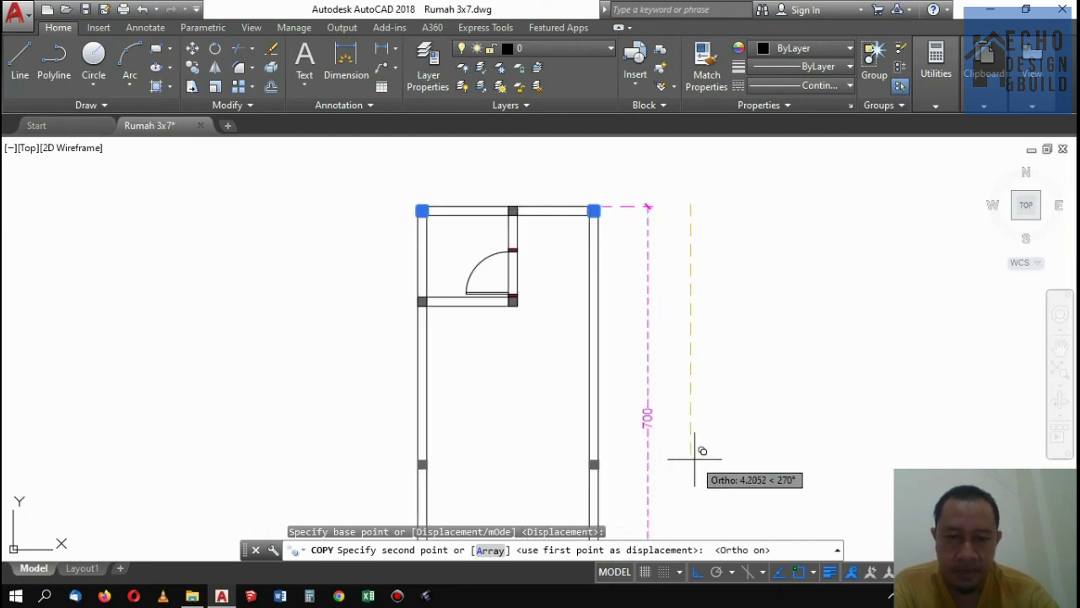
{"action": "scroll", "coordinate": [704, 368], "scroll_direction": "down", "scroll_amount": 2}
{"action": "type", "text": "3.5"}
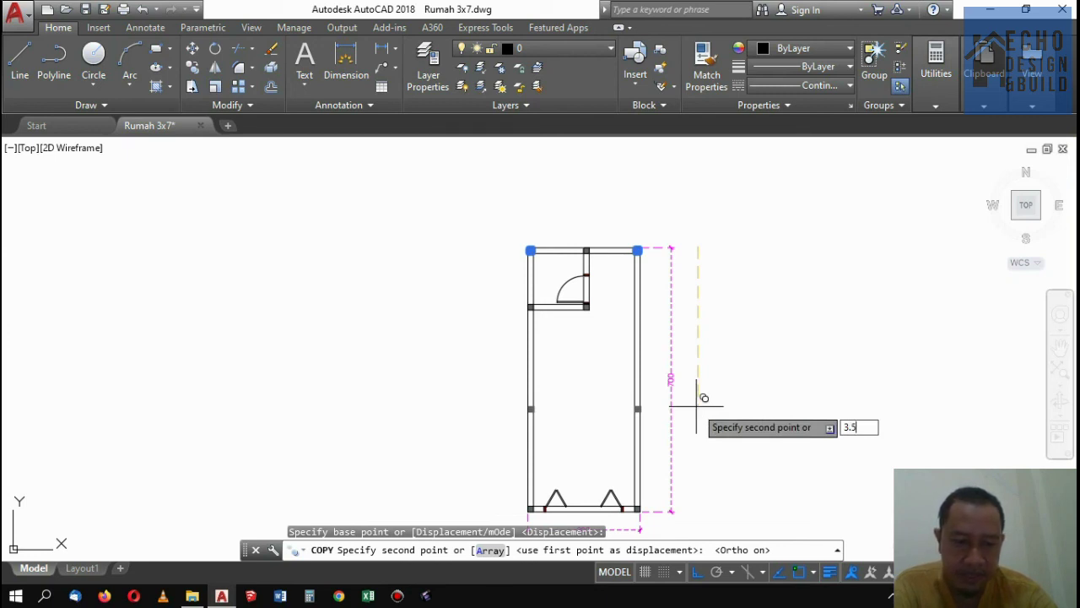
{"action": "key", "text": "Return"}
{"action": "scroll", "coordinate": [699, 315], "scroll_direction": "down", "scroll_amount": 4}
{"action": "key", "text": "Return"}
{"action": "scroll", "coordinate": [666, 330], "scroll_direction": "up", "scroll_amount": 3}
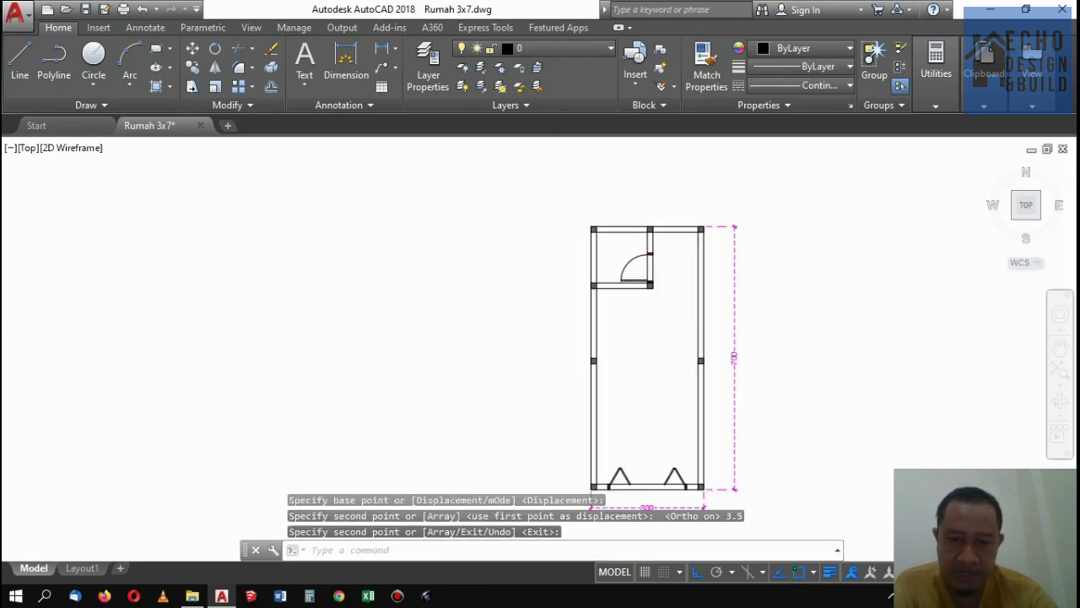
{"action": "scroll", "coordinate": [645, 283], "scroll_direction": "down", "scroll_amount": 4}
{"action": "scroll", "coordinate": [668, 248], "scroll_direction": "up", "scroll_amount": 3}
{"action": "scroll", "coordinate": [658, 240], "scroll_direction": "up", "scroll_amount": 3}
{"action": "scroll", "coordinate": [659, 240], "scroll_direction": "down", "scroll_amount": 5}
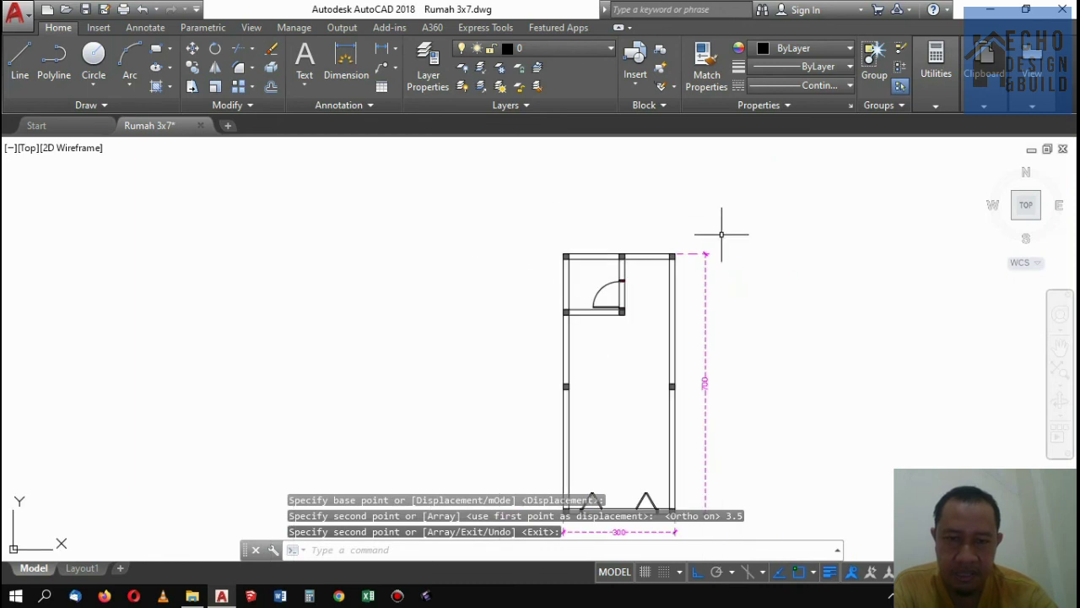
{"action": "scroll", "coordinate": [639, 222], "scroll_direction": "up", "scroll_amount": 4}
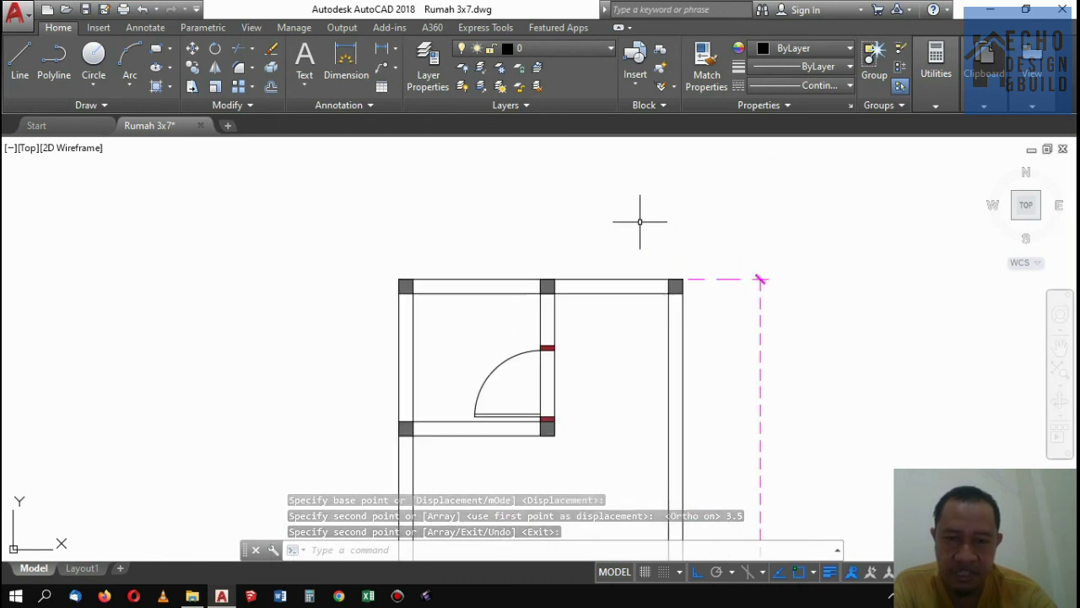
{"action": "scroll", "coordinate": [615, 234], "scroll_direction": "down", "scroll_amount": 2}
{"action": "scroll", "coordinate": [589, 226], "scroll_direction": "down", "scroll_amount": 4}
{"action": "scroll", "coordinate": [586, 221], "scroll_direction": "up", "scroll_amount": 4}
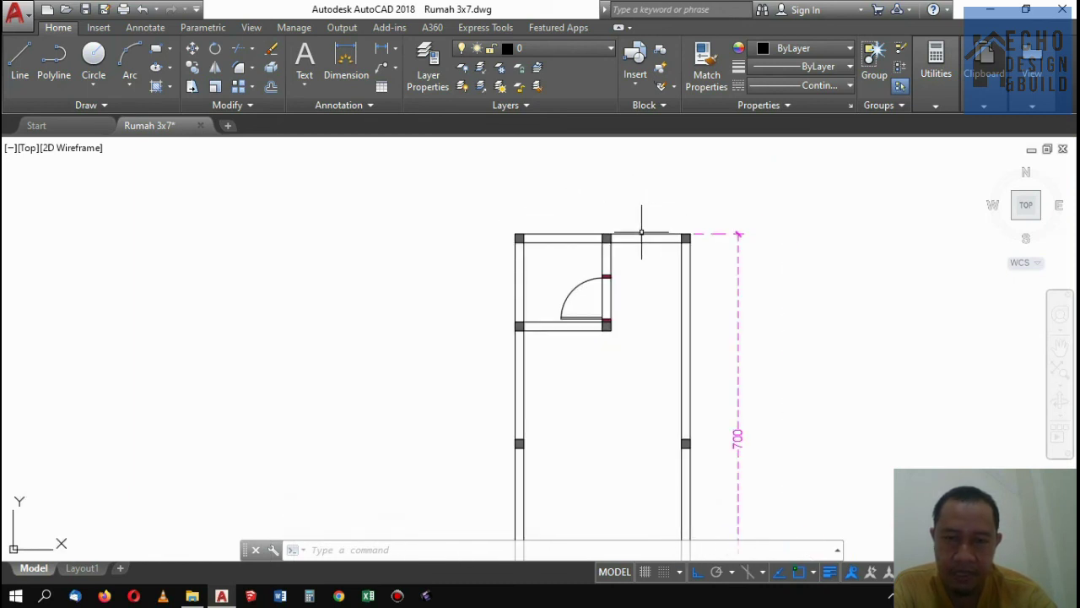
{"action": "scroll", "coordinate": [658, 211], "scroll_direction": "down", "scroll_amount": 3}
{"action": "scroll", "coordinate": [668, 231], "scroll_direction": "down", "scroll_amount": 4}
{"action": "scroll", "coordinate": [658, 249], "scroll_direction": "up", "scroll_amount": 5}
{"action": "scroll", "coordinate": [641, 270], "scroll_direction": "down", "scroll_amount": 4}
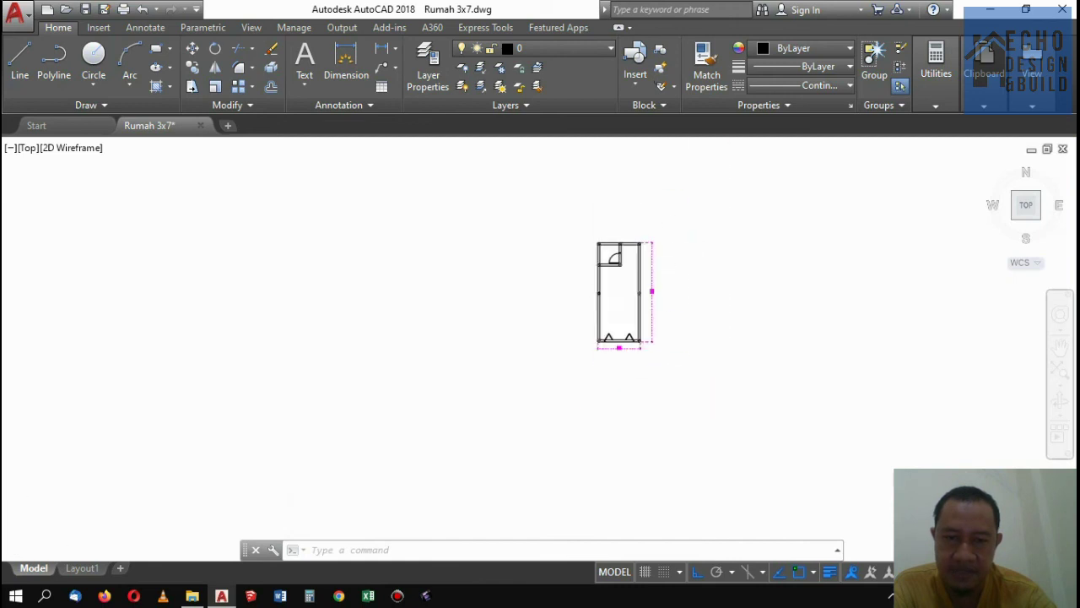
{"action": "scroll", "coordinate": [624, 291], "scroll_direction": "up", "scroll_amount": 2}
{"action": "scroll", "coordinate": [618, 355], "scroll_direction": "up", "scroll_amount": 3}
{"action": "scroll", "coordinate": [617, 358], "scroll_direction": "down", "scroll_amount": 3}
{"action": "scroll", "coordinate": [624, 337], "scroll_direction": "up", "scroll_amount": 2}
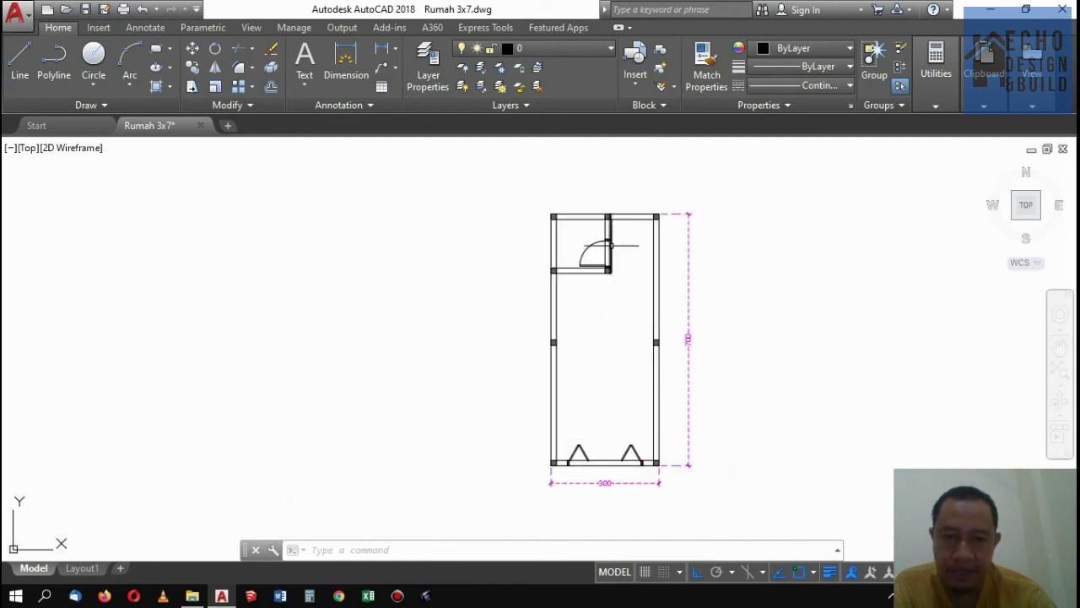
{"action": "scroll", "coordinate": [614, 238], "scroll_direction": "up", "scroll_amount": 3}
{"action": "scroll", "coordinate": [624, 287], "scroll_direction": "down", "scroll_amount": 4}
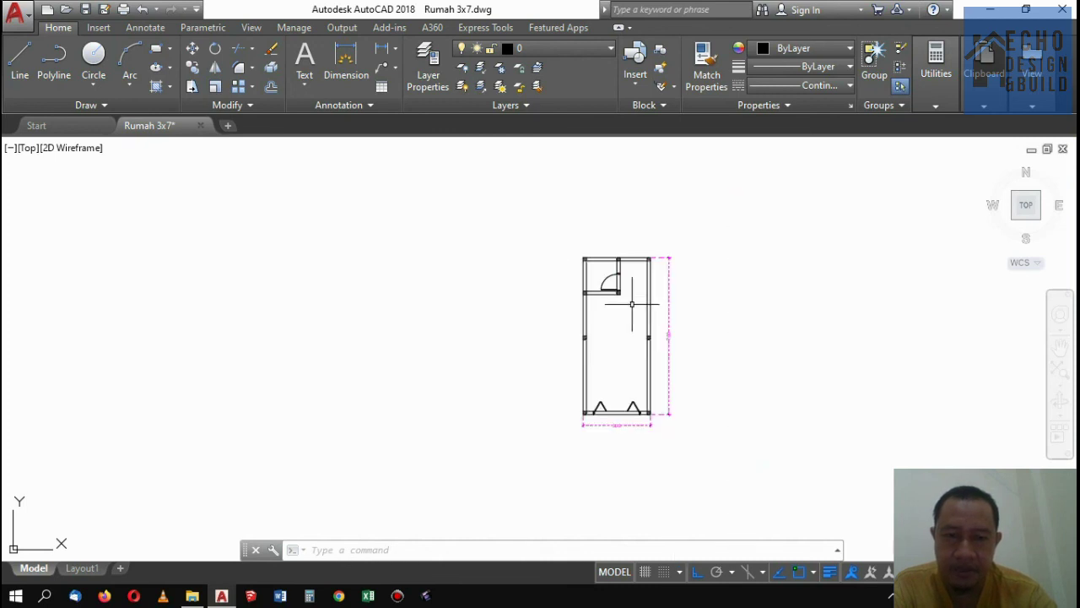
{"action": "scroll", "coordinate": [599, 270], "scroll_direction": "up", "scroll_amount": 2}
{"action": "scroll", "coordinate": [613, 337], "scroll_direction": "down", "scroll_amount": 1}
{"action": "scroll", "coordinate": [613, 340], "scroll_direction": "down", "scroll_amount": 3}
{"action": "scroll", "coordinate": [635, 271], "scroll_direction": "up", "scroll_amount": 1}
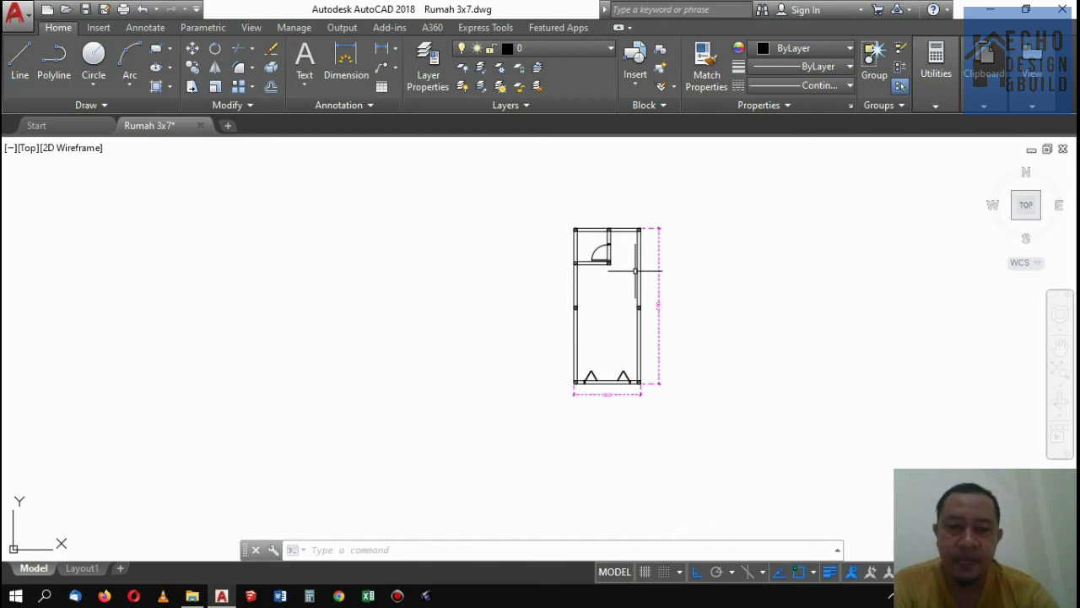
{"action": "scroll", "coordinate": [668, 226], "scroll_direction": "up", "scroll_amount": 3}
{"action": "scroll", "coordinate": [639, 242], "scroll_direction": "down", "scroll_amount": 3}
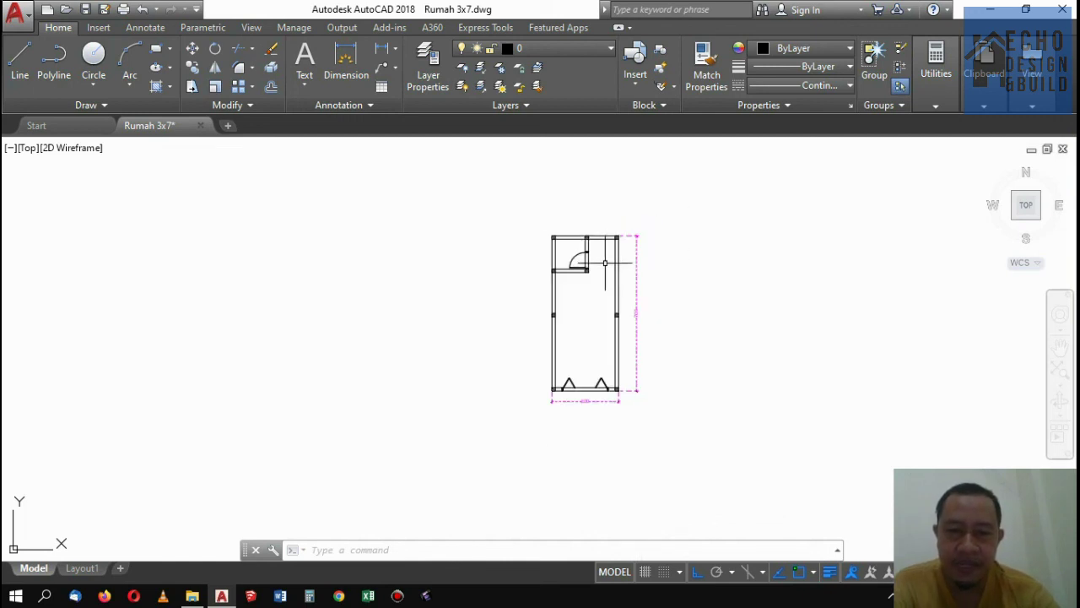